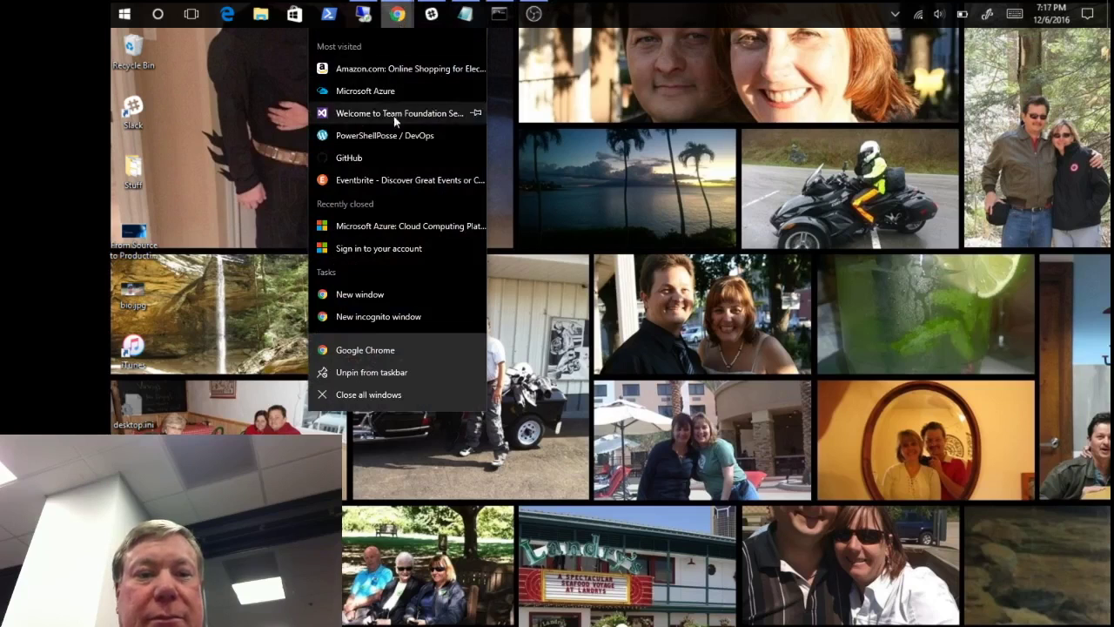
- Open a maximized Chrome incognito window and load manage.windowsazure.com
left_click(426, 315)
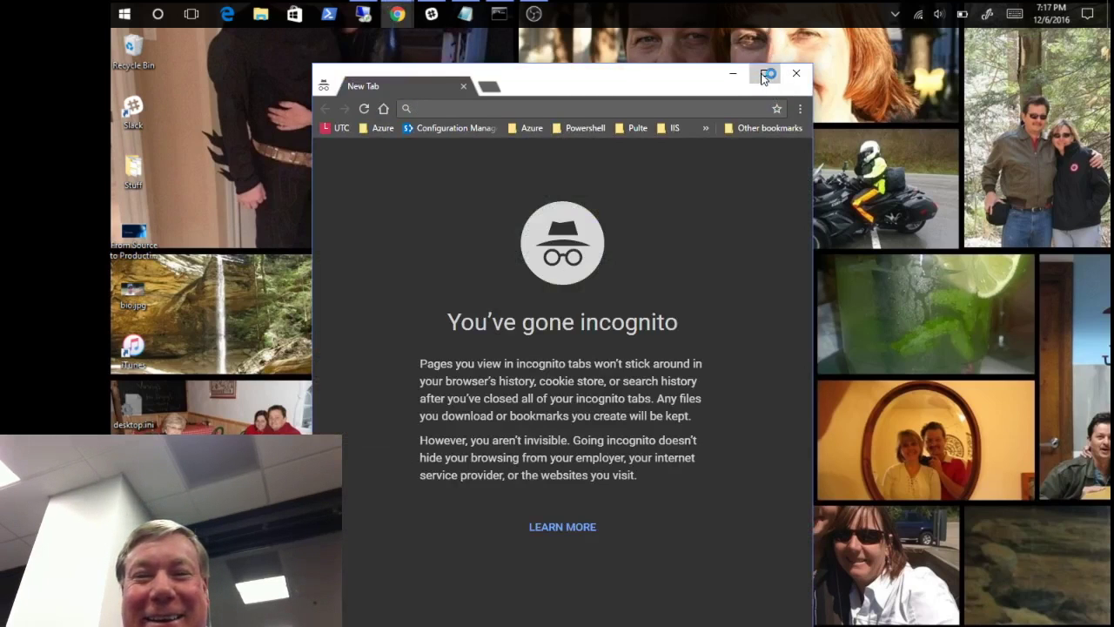
left_click(766, 74)
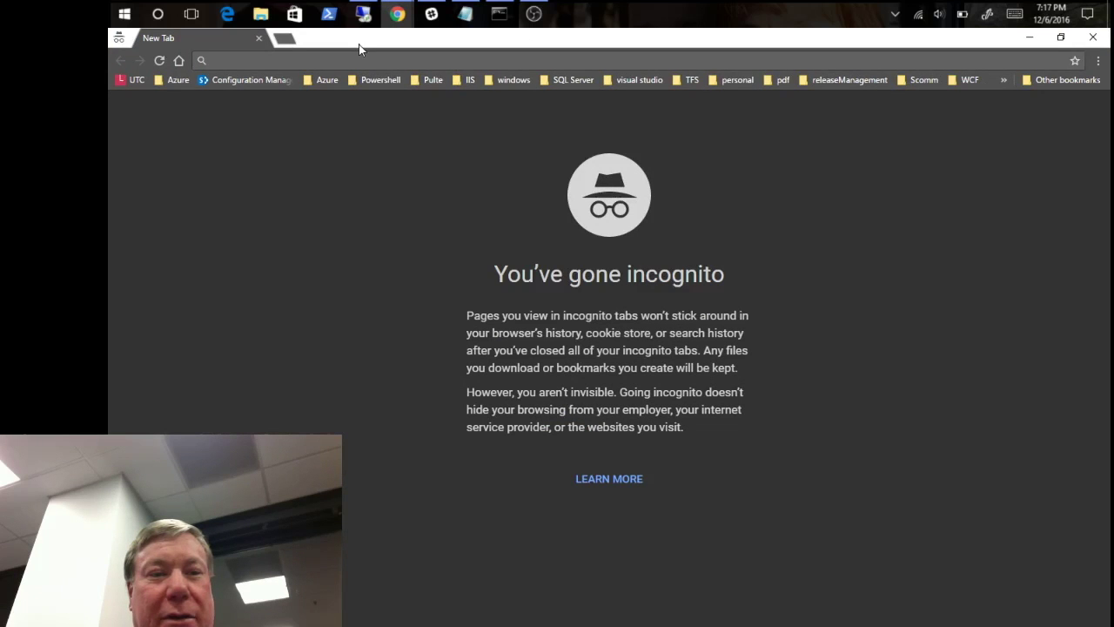
type("manage.windowsazure.com")
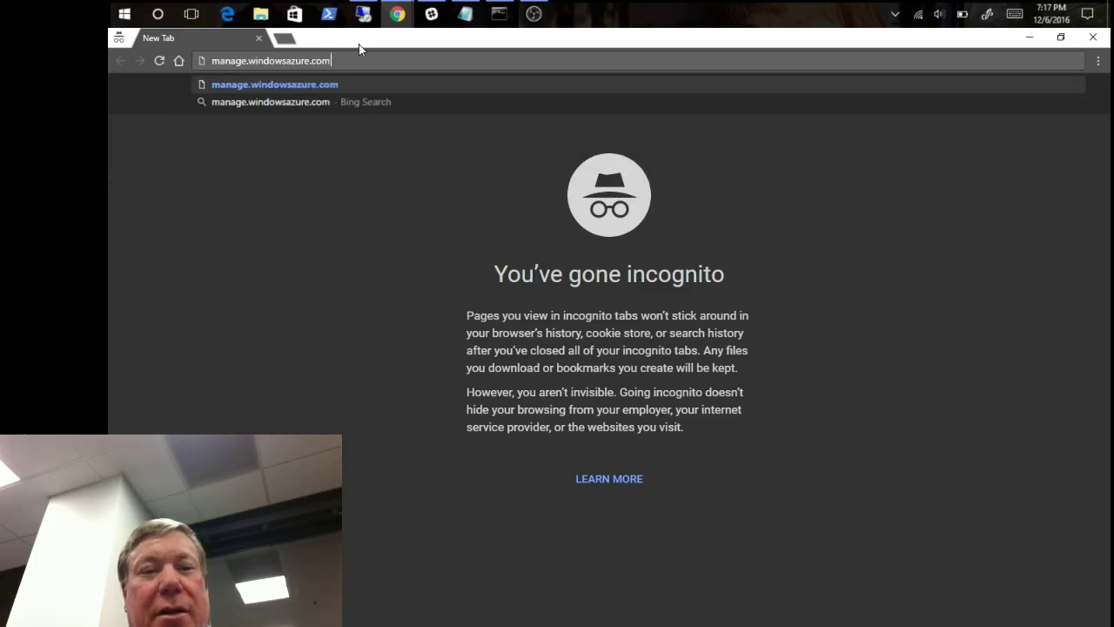
key("Return")
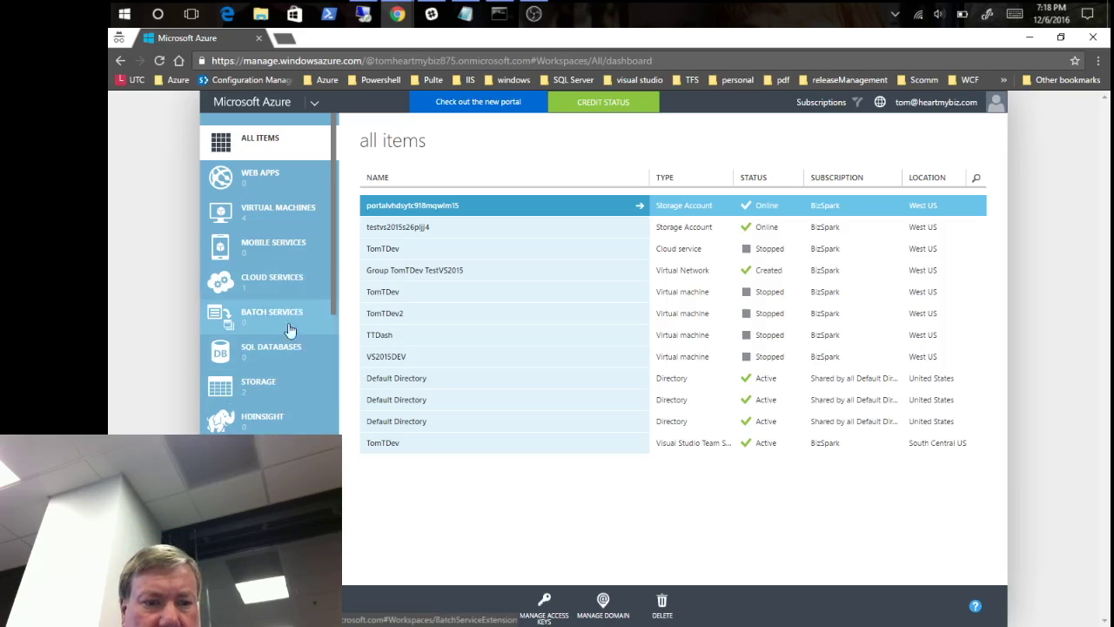
- Scroll through the left navigation pane, then show the Virtual Machines list
scroll(288, 364, "down", 3)
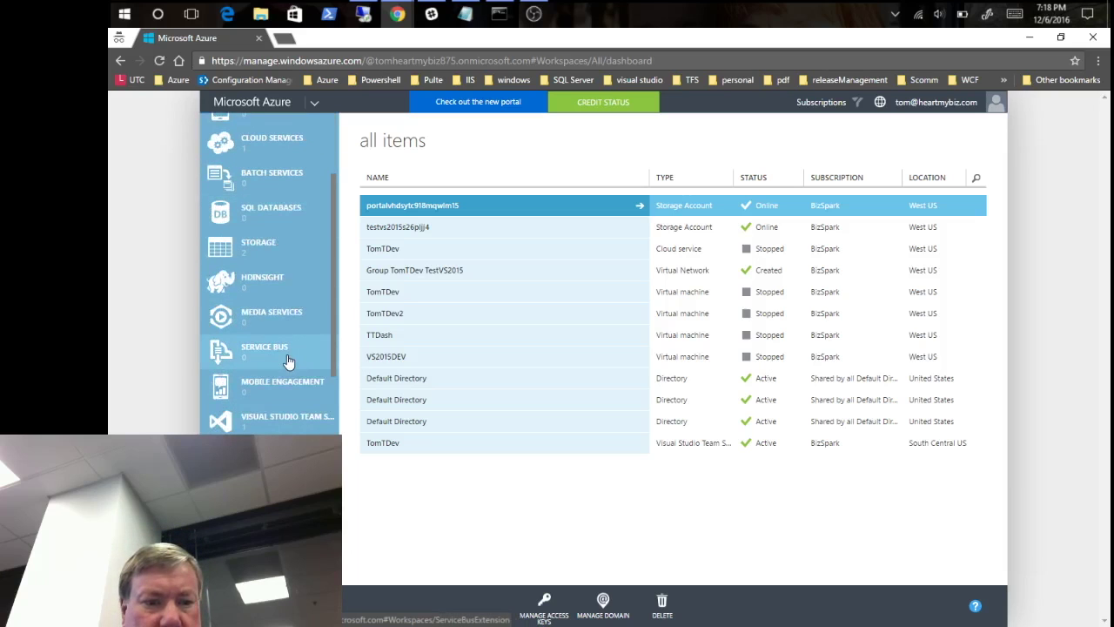
scroll(288, 364, "down", 5)
scroll(294, 366, "up", 8)
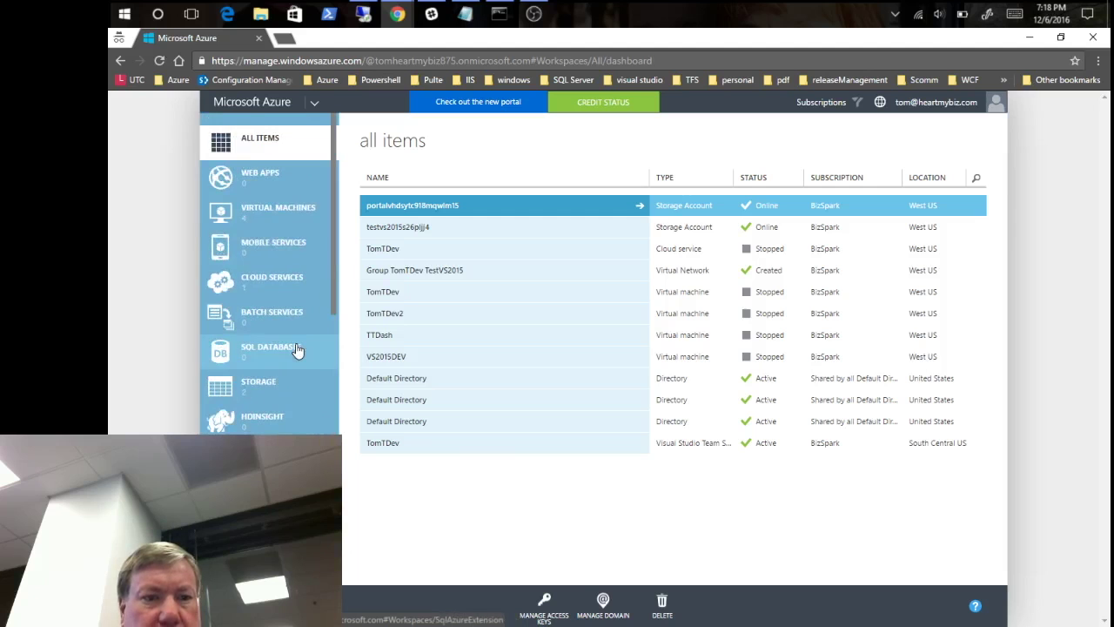
left_click(280, 215)
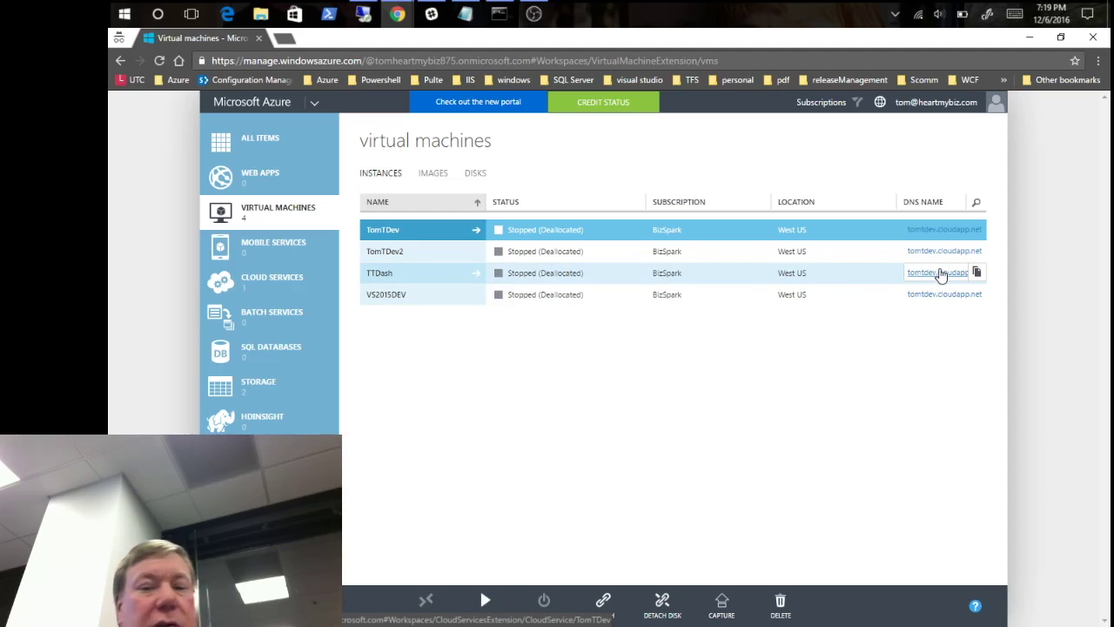
- Pick the VS2015DEV virtual machine, passing over TTDash, to reach its quick start page
left_click(381, 275, "ctrl")
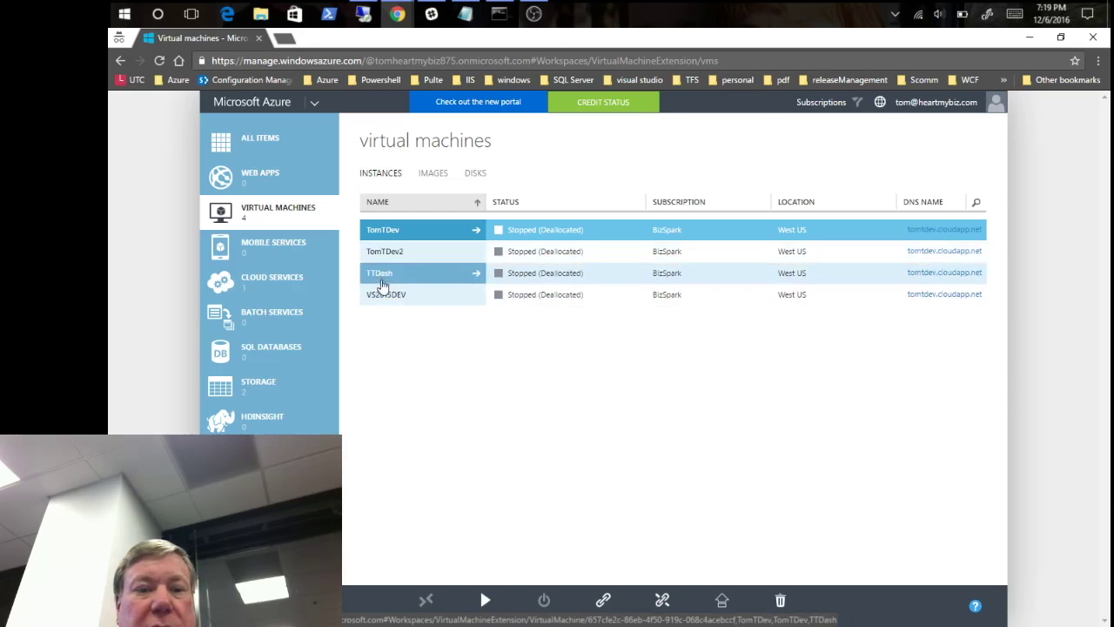
left_click(383, 295)
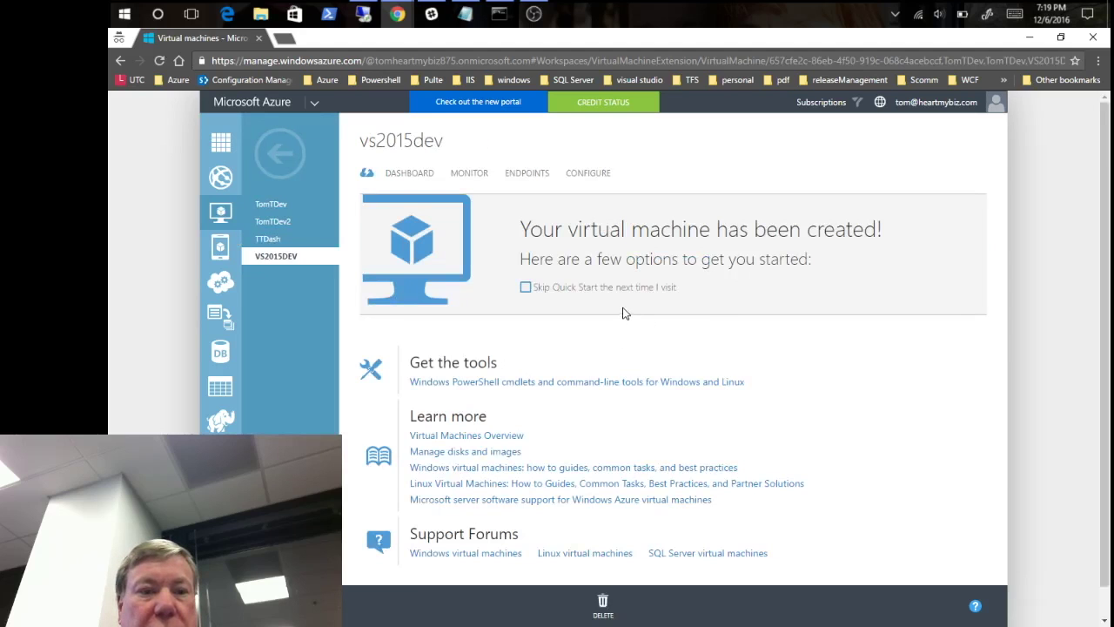
- Look over the VS2015DEV Dashboard and Endpoints tabs, then go to Configure
left_click(409, 174)
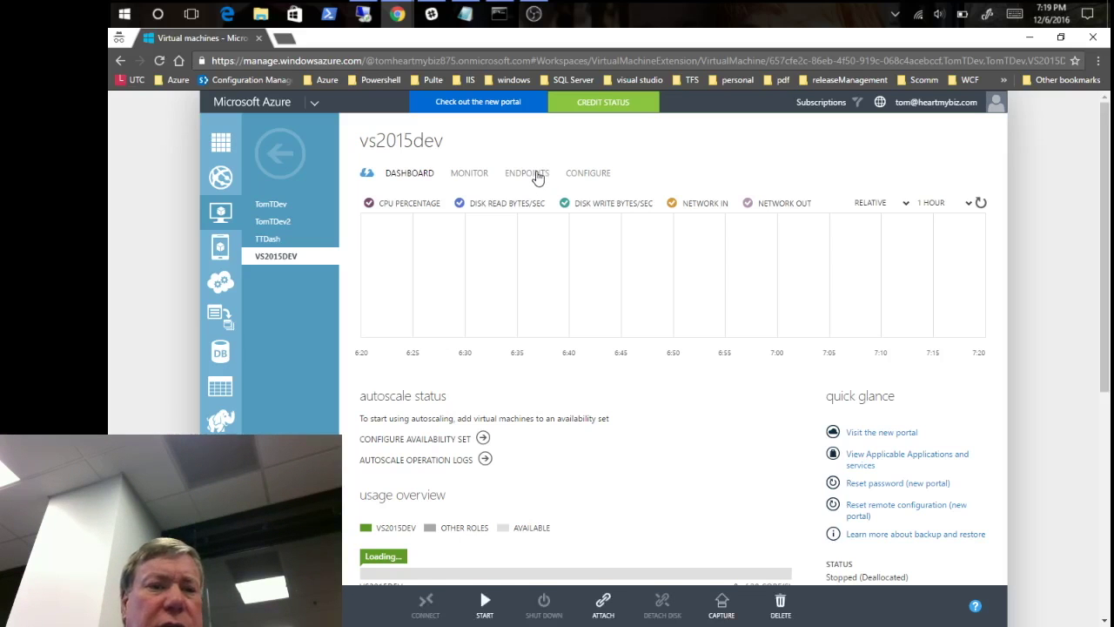
left_click(534, 178)
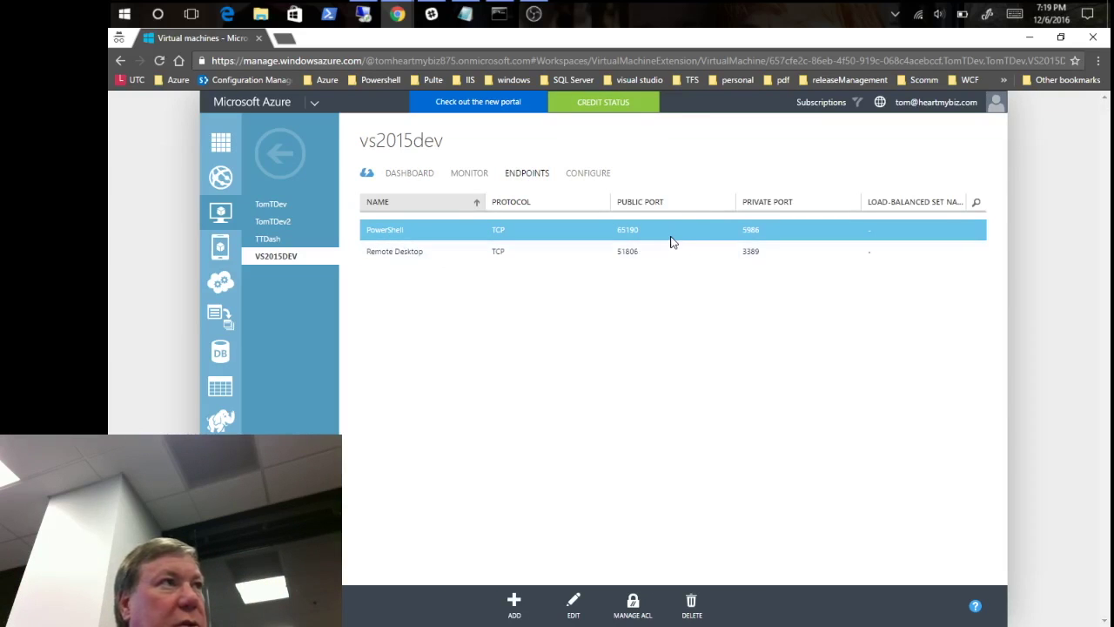
left_click(591, 177)
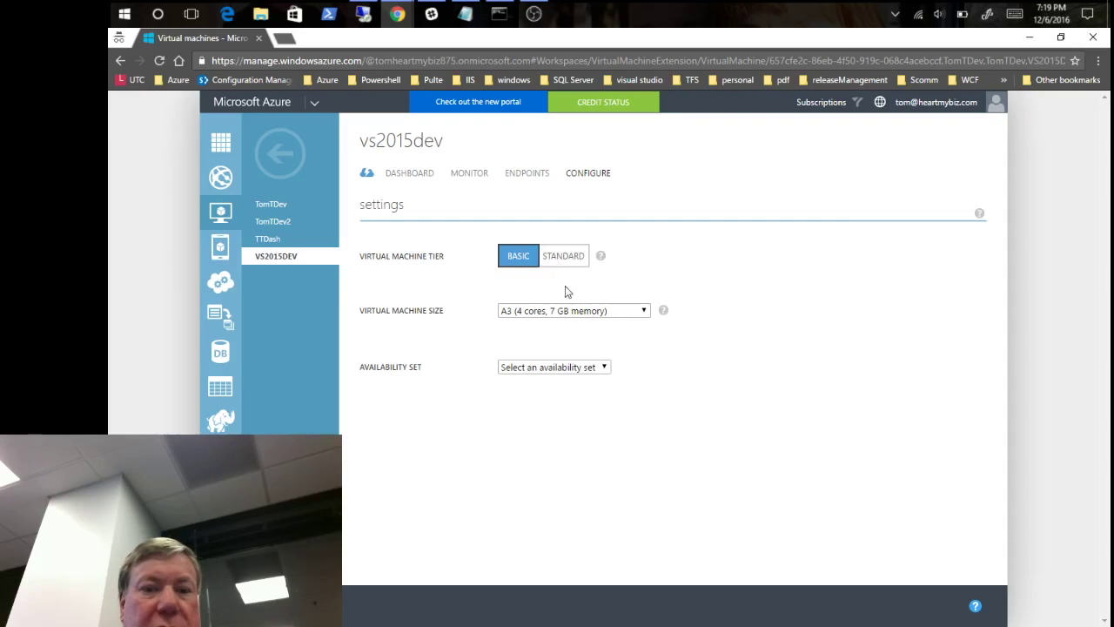
- Switch VS2015DEV to the Standard tier with size A0 (shared core, 768 MB memory)
left_click(644, 312)
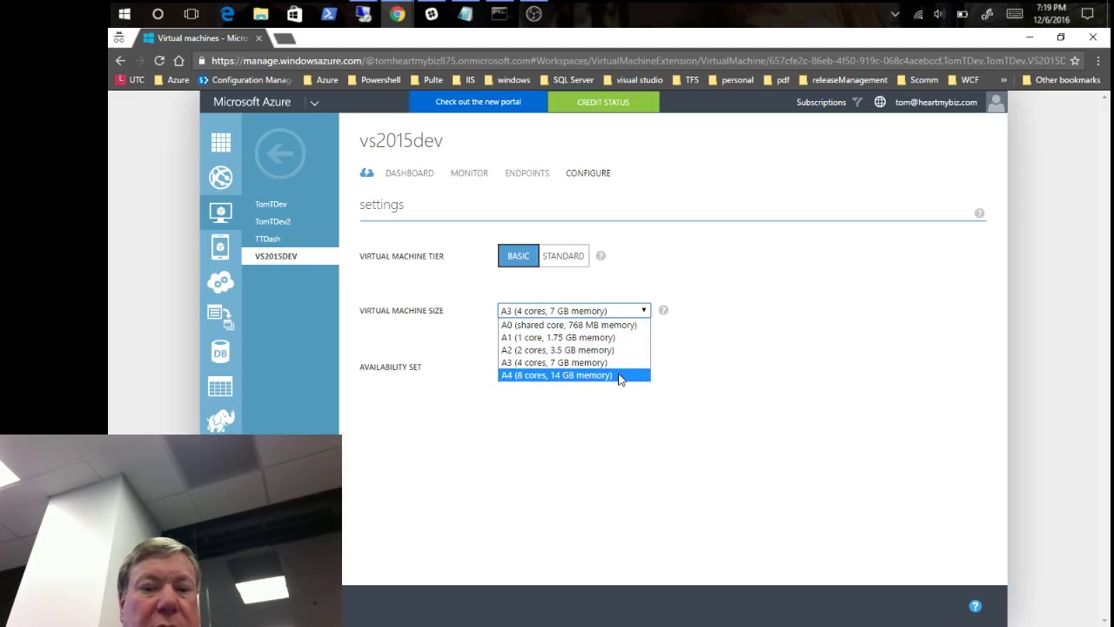
left_click(801, 348)
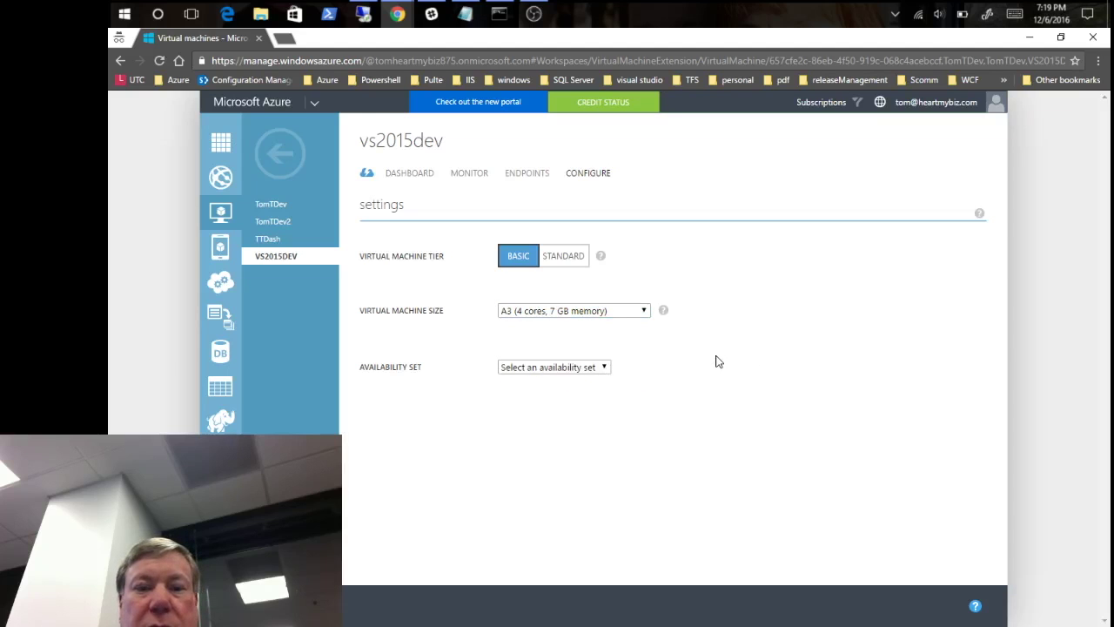
left_click(575, 255)
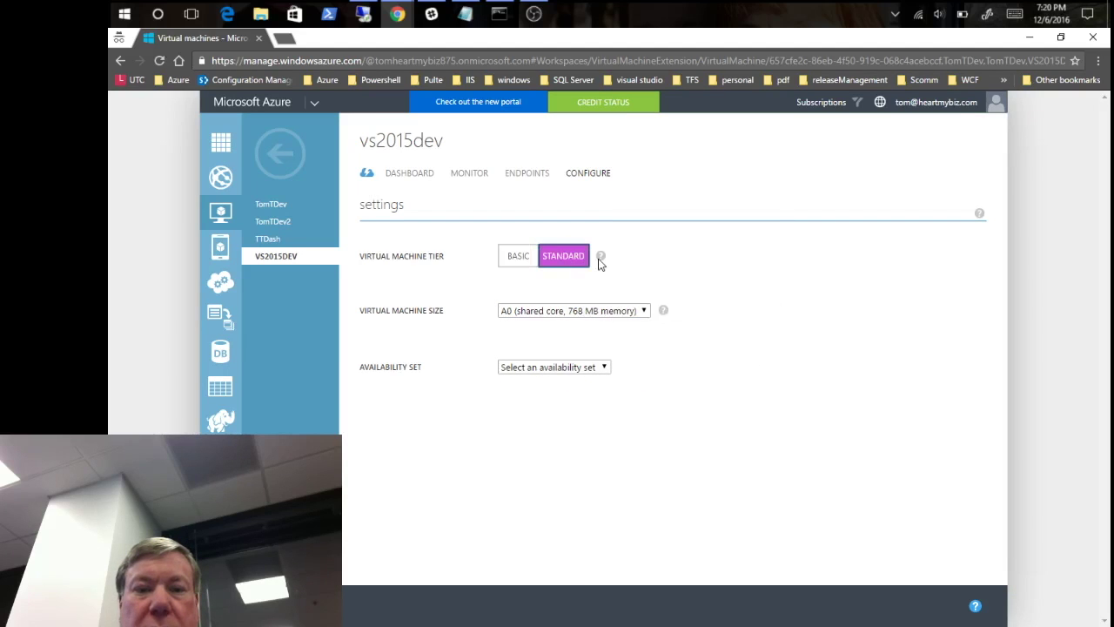
left_click(645, 311)
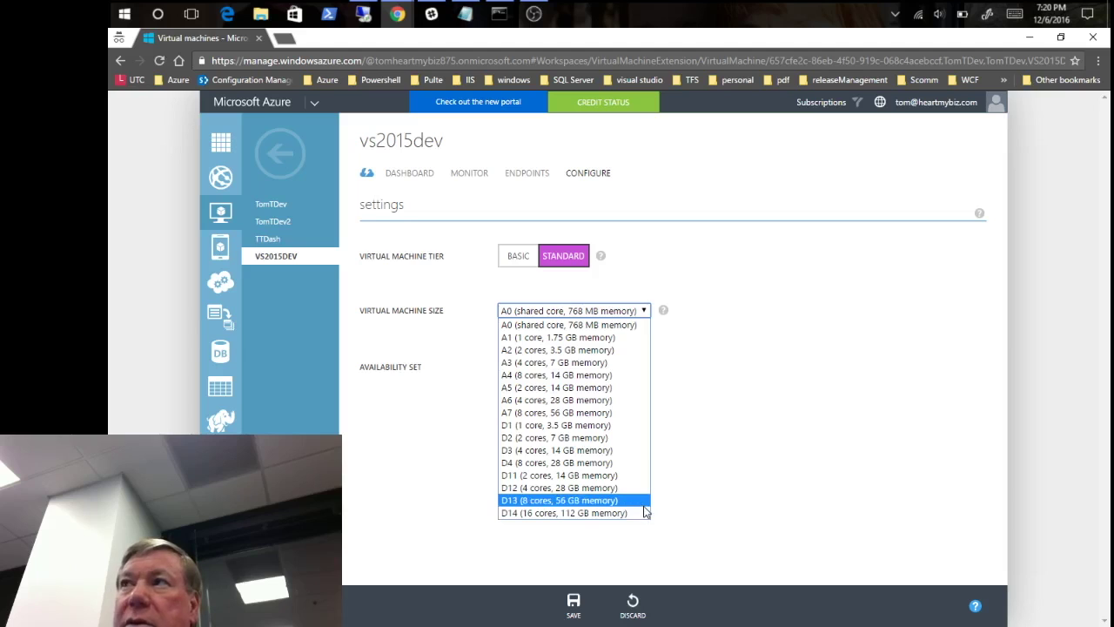
left_click(864, 338)
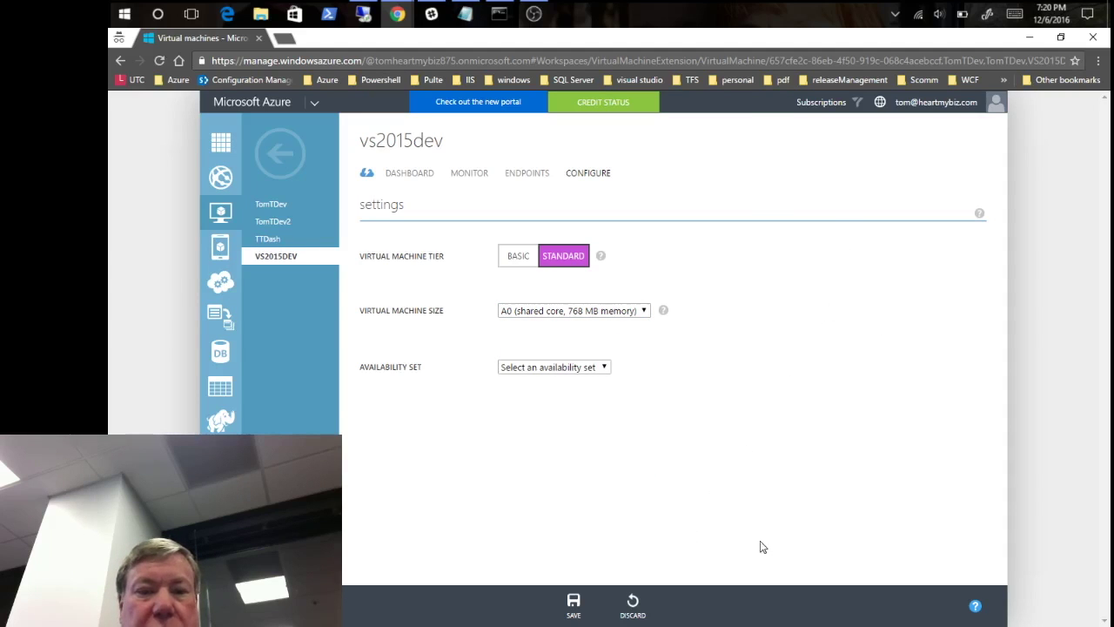
- Review the availability set choices without changes, then discard the pending tier and size change
left_click(604, 368)
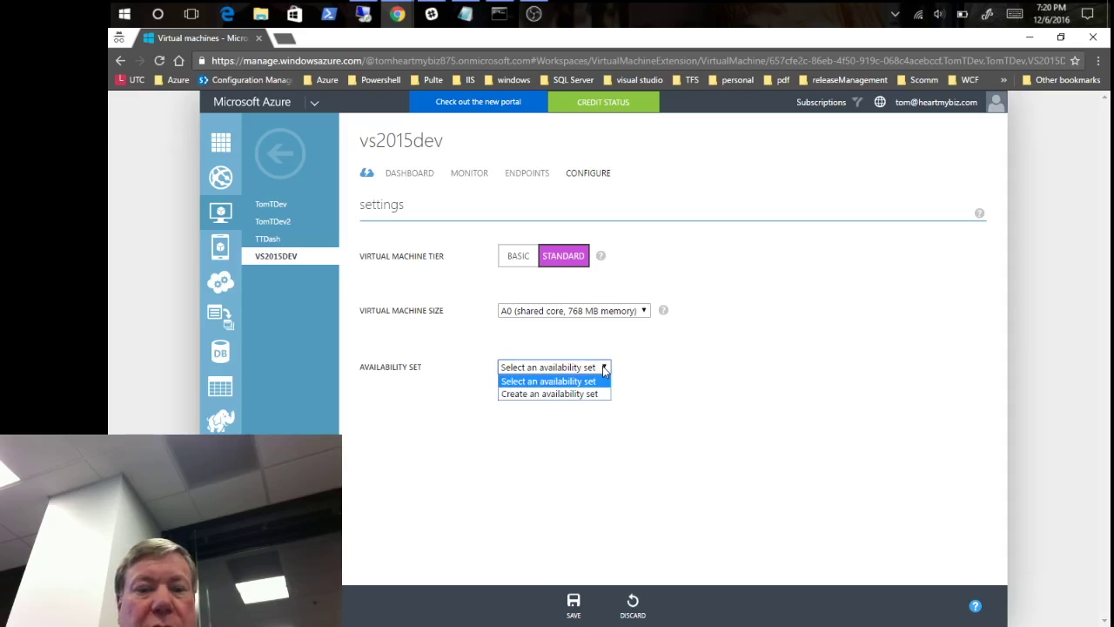
left_click(754, 384)
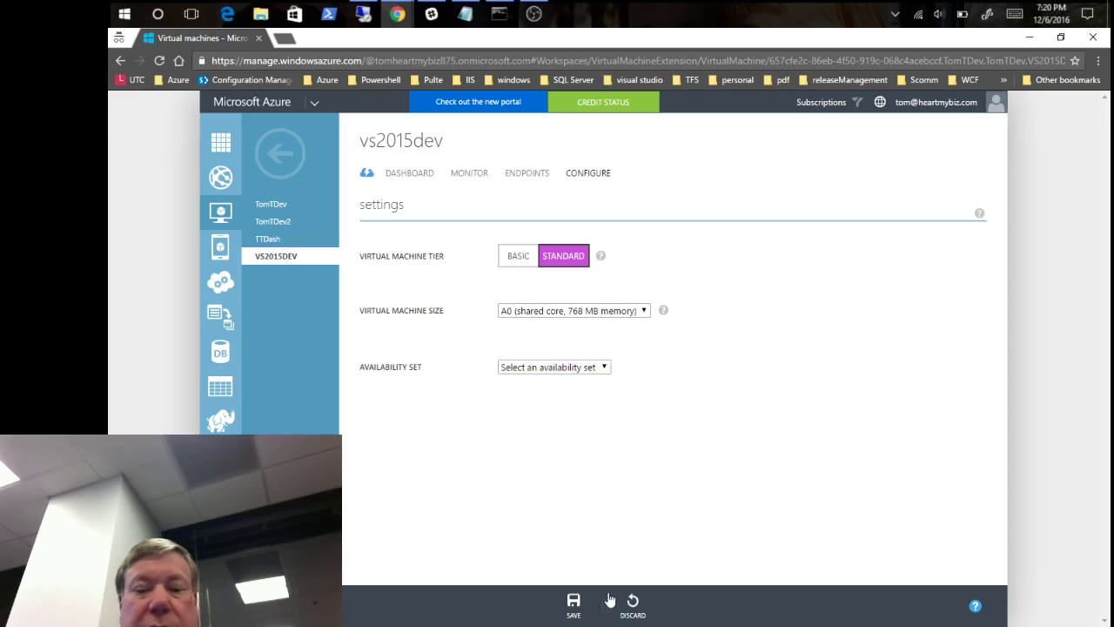
left_click(635, 605)
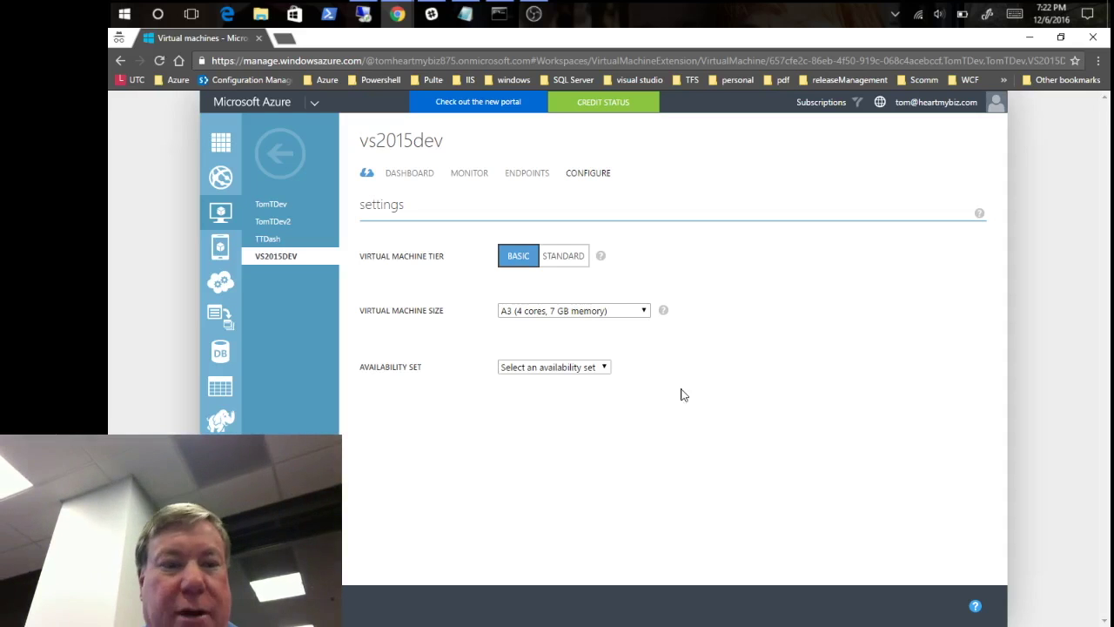
- Go back to the All Items list of storage accounts and virtual machines
left_click(279, 153)
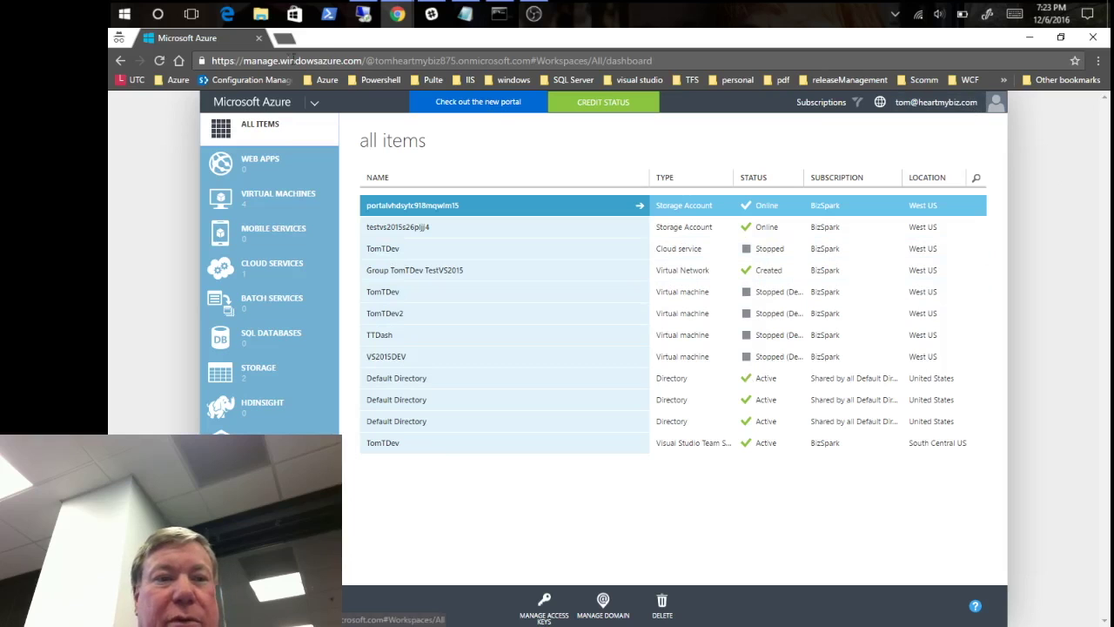
left_click(258, 39)
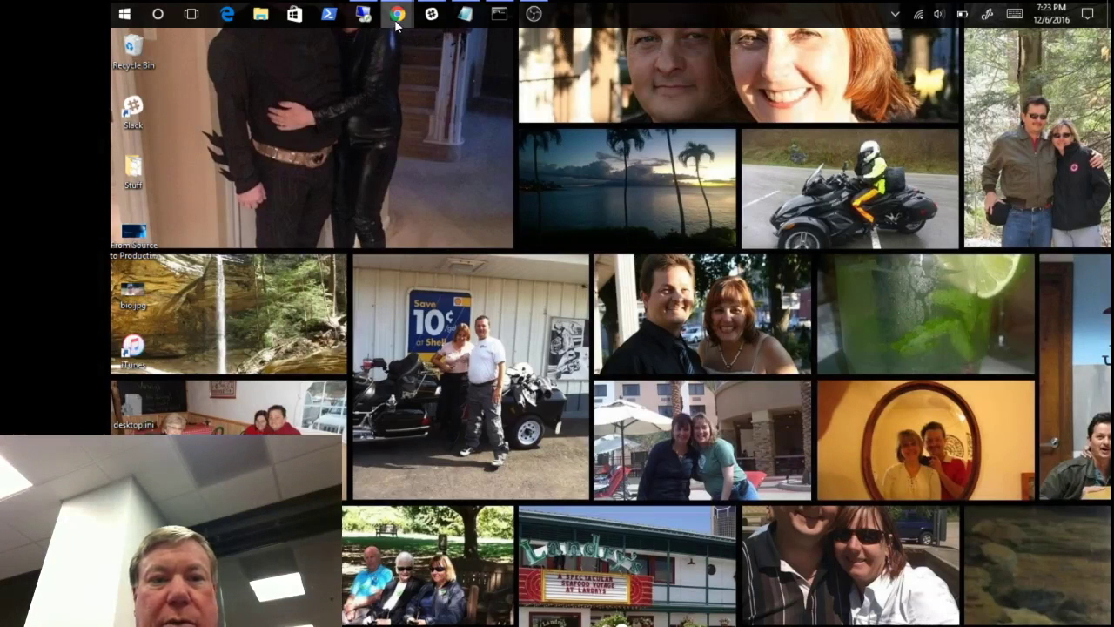
- Bring the 'Sign in to your account' Chrome window forward and choose the saved work account
mouse_move(394, 21)
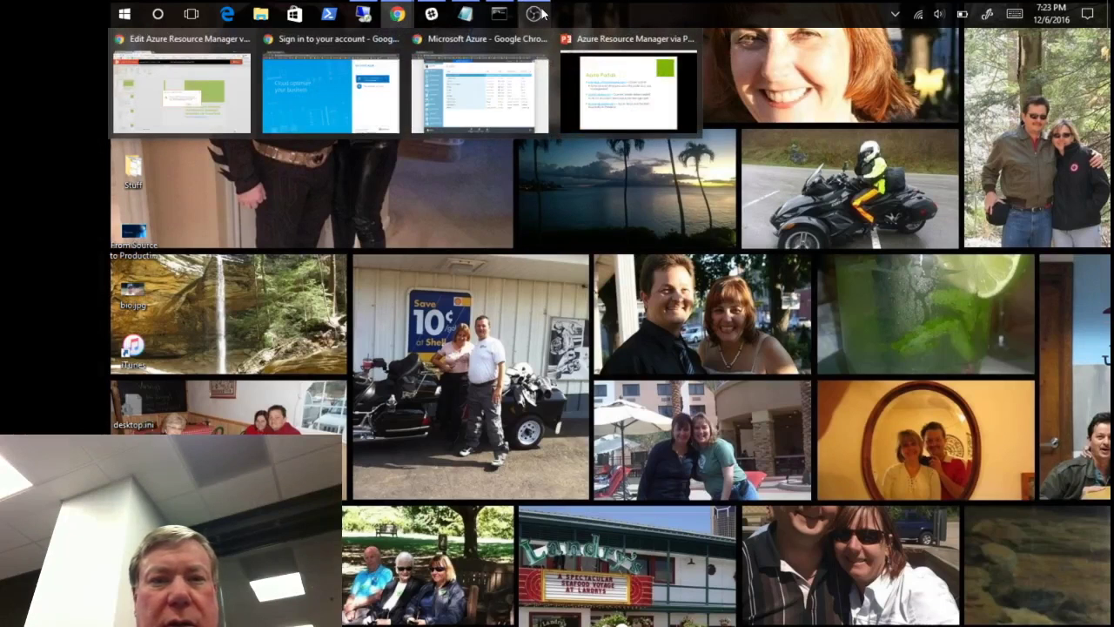
left_click(398, 15)
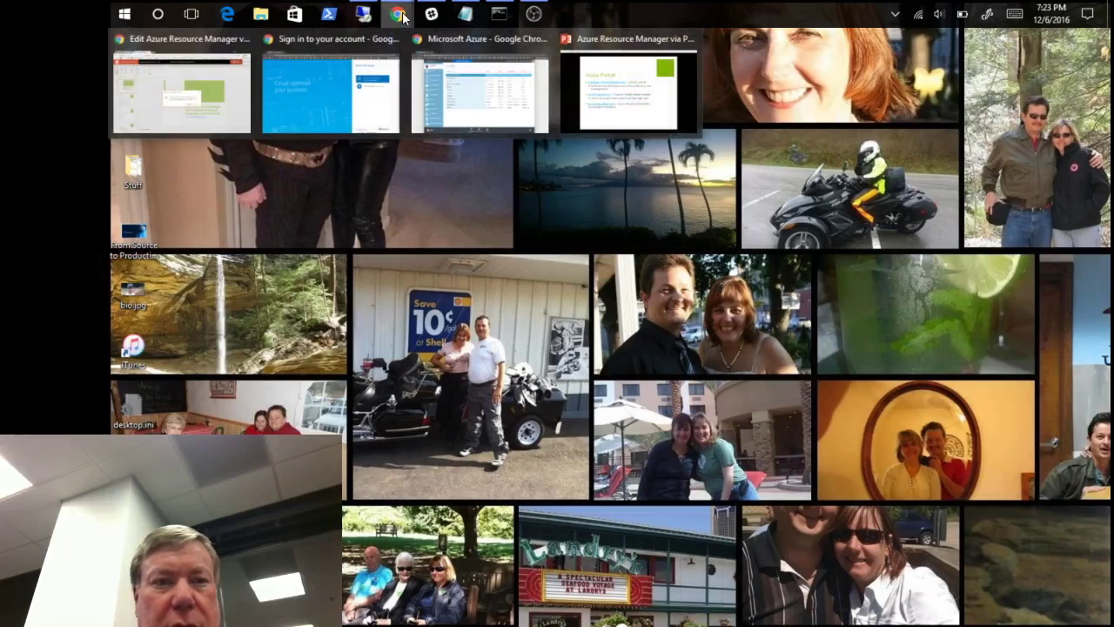
mouse_move(352, 37)
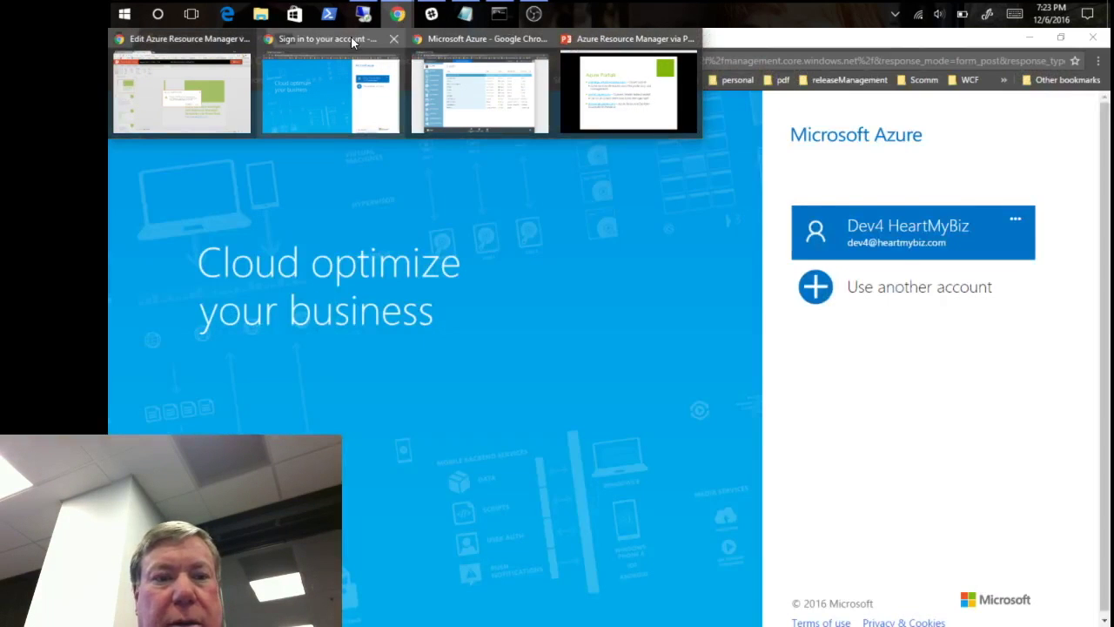
left_click(351, 36)
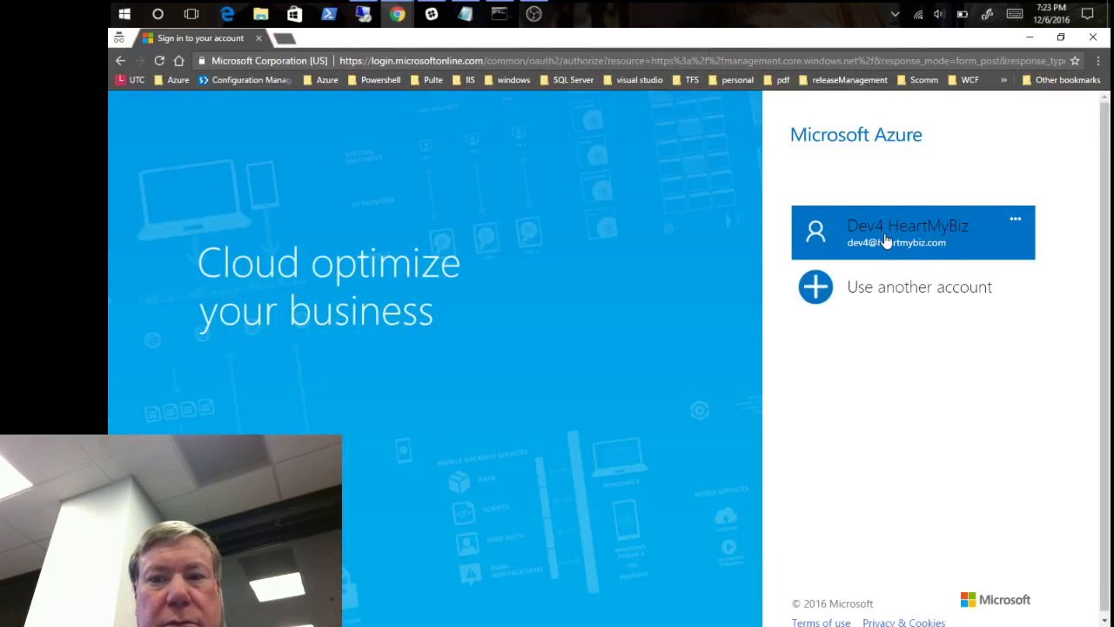
left_click(886, 241)
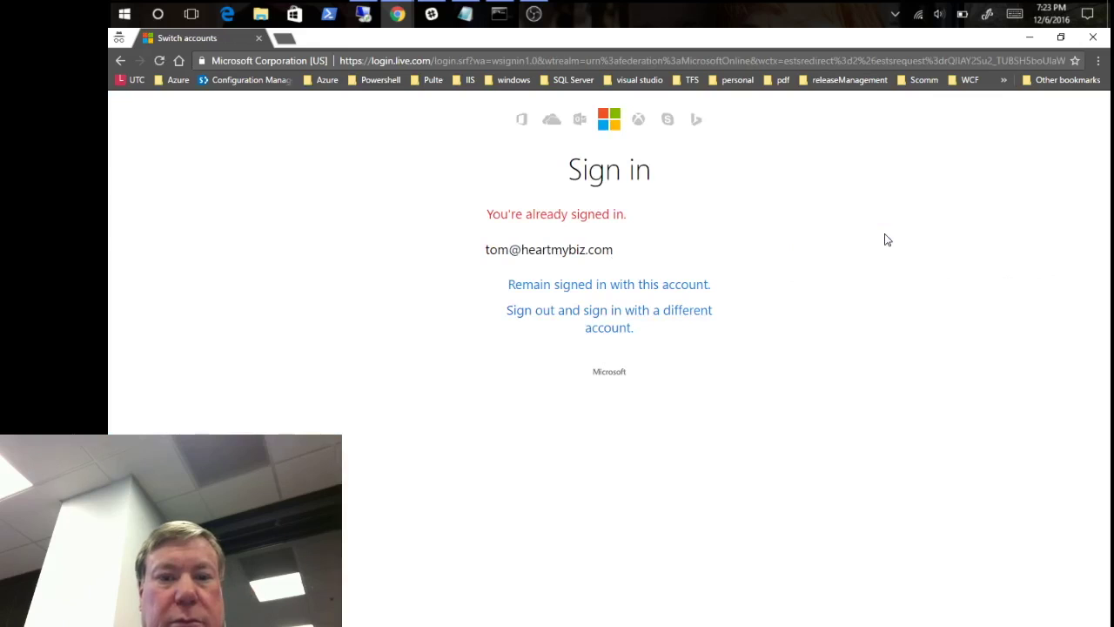
- Choose 'Sign out and sign in with a different account'
left_click(586, 315)
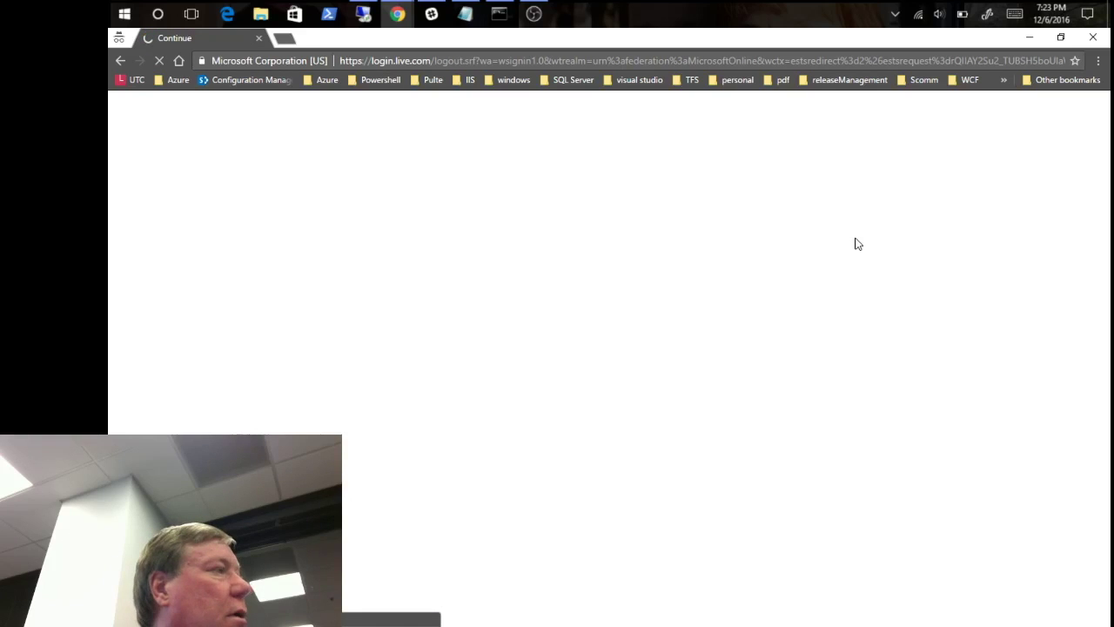
- Enter and submit the account password, then remain signed in with the current account
left_click(803, 259)
type("••••••••••")
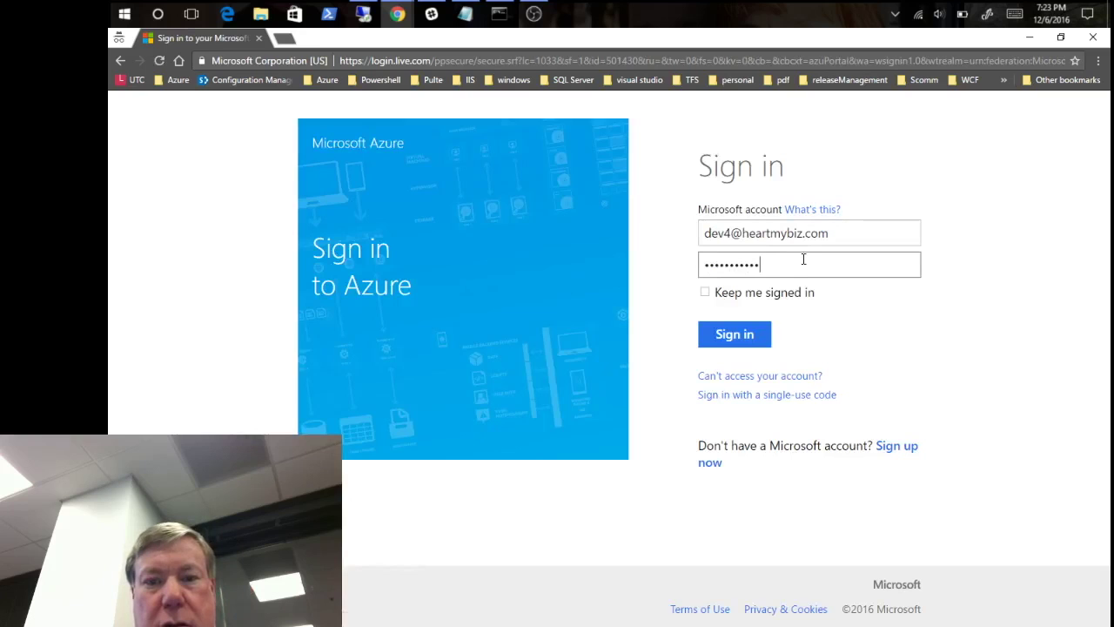
key("Return")
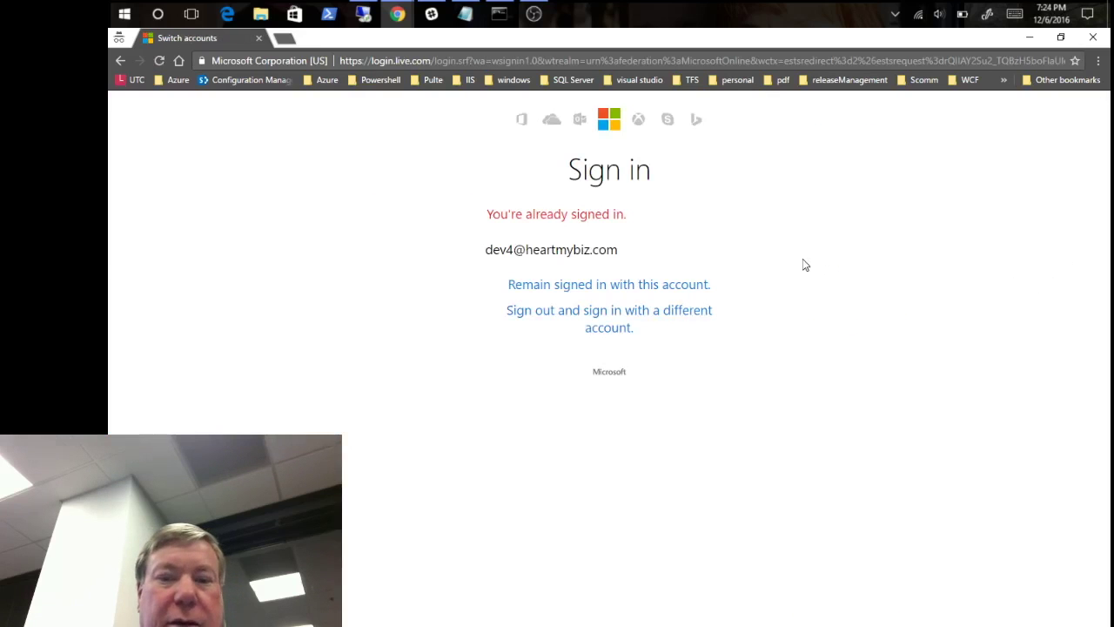
left_click(602, 285)
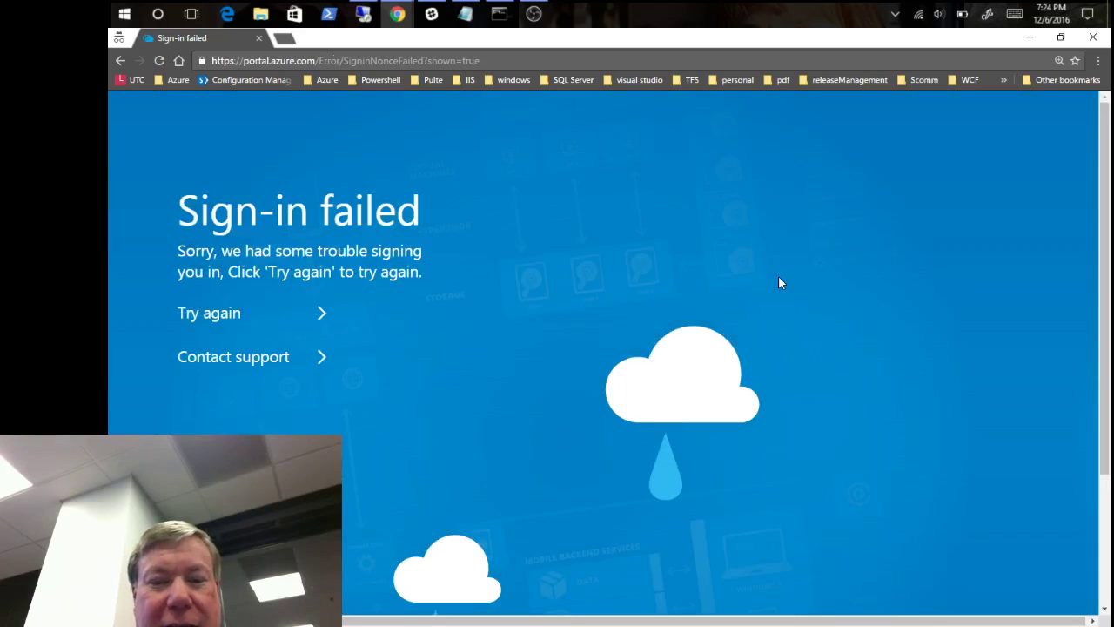
- Close the failed sign-in window and the classic Azure portal window
left_click(262, 40)
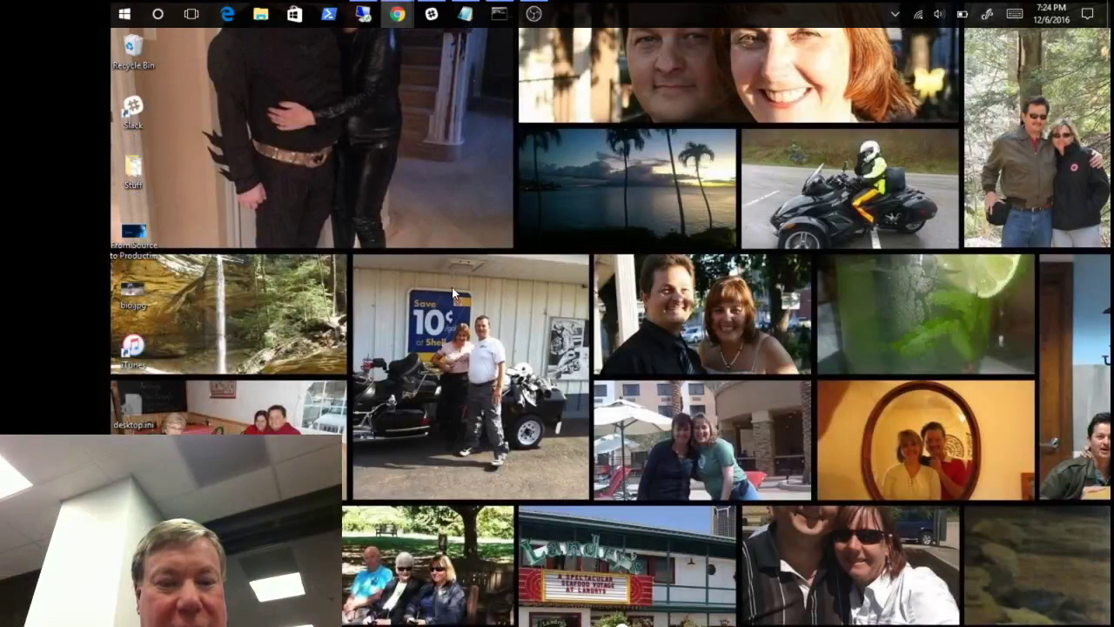
mouse_move(398, 14)
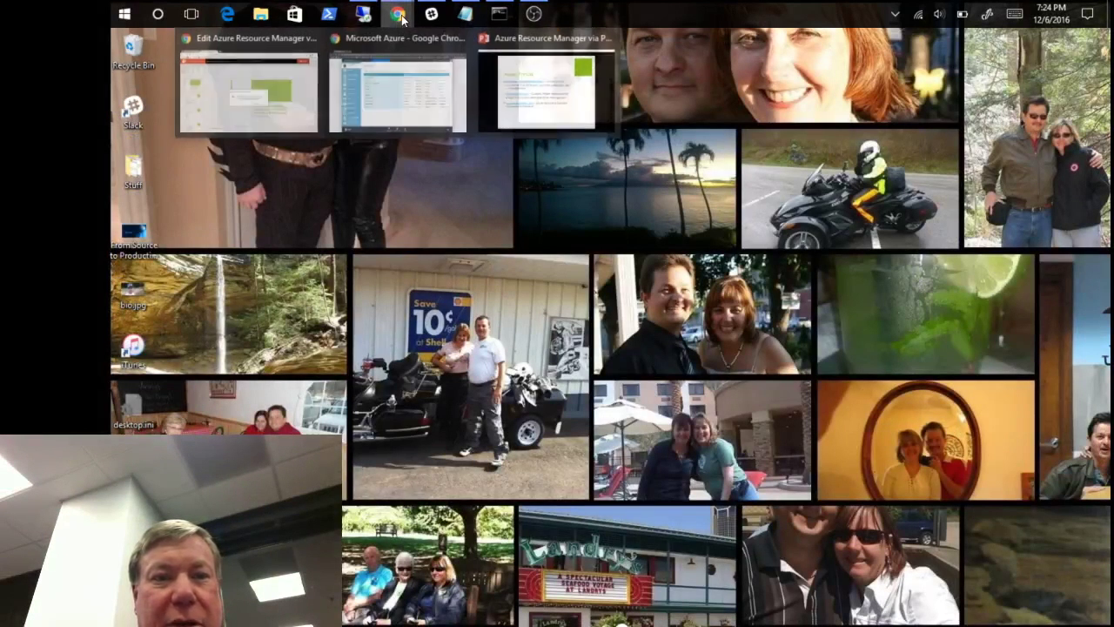
left_click(417, 96)
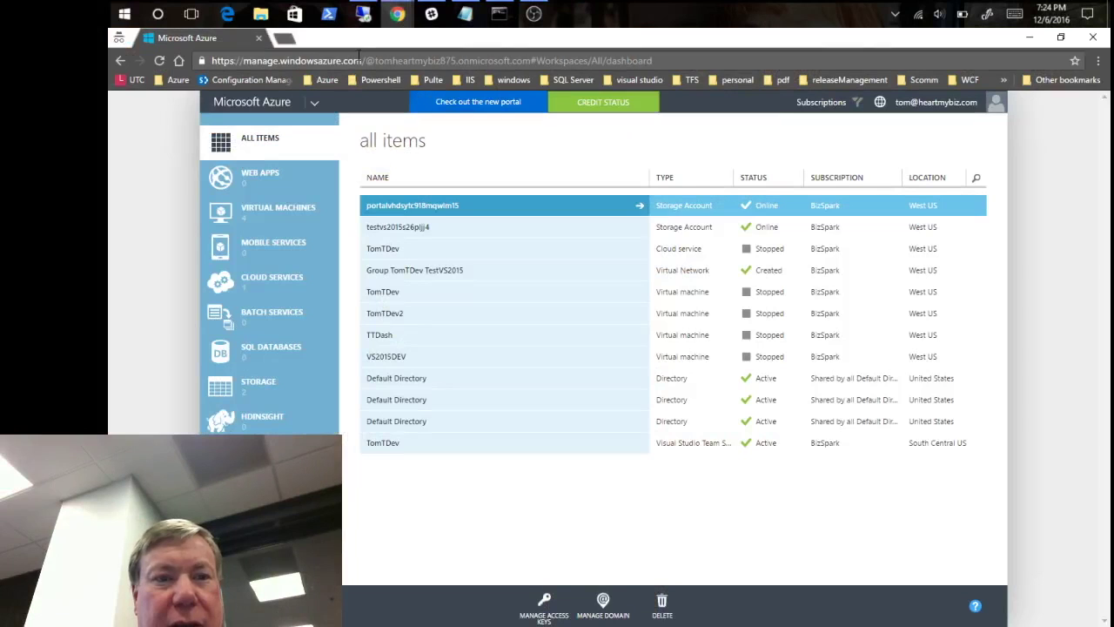
left_click(259, 41)
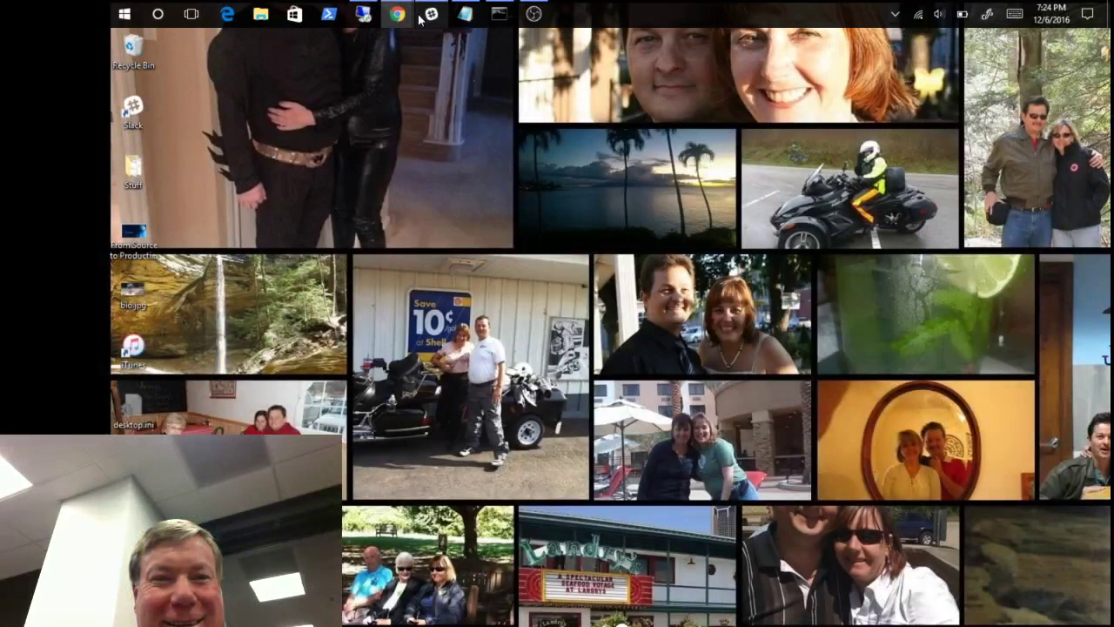
- Open a new maximized Chrome incognito window from the taskbar
mouse_move(395, 16)
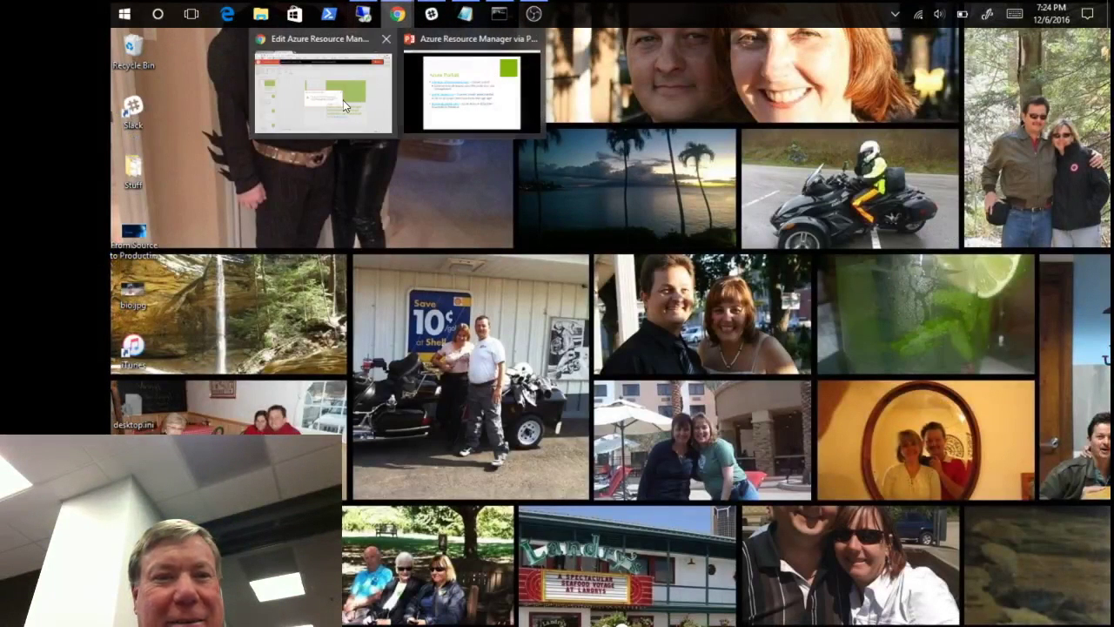
mouse_move(343, 100)
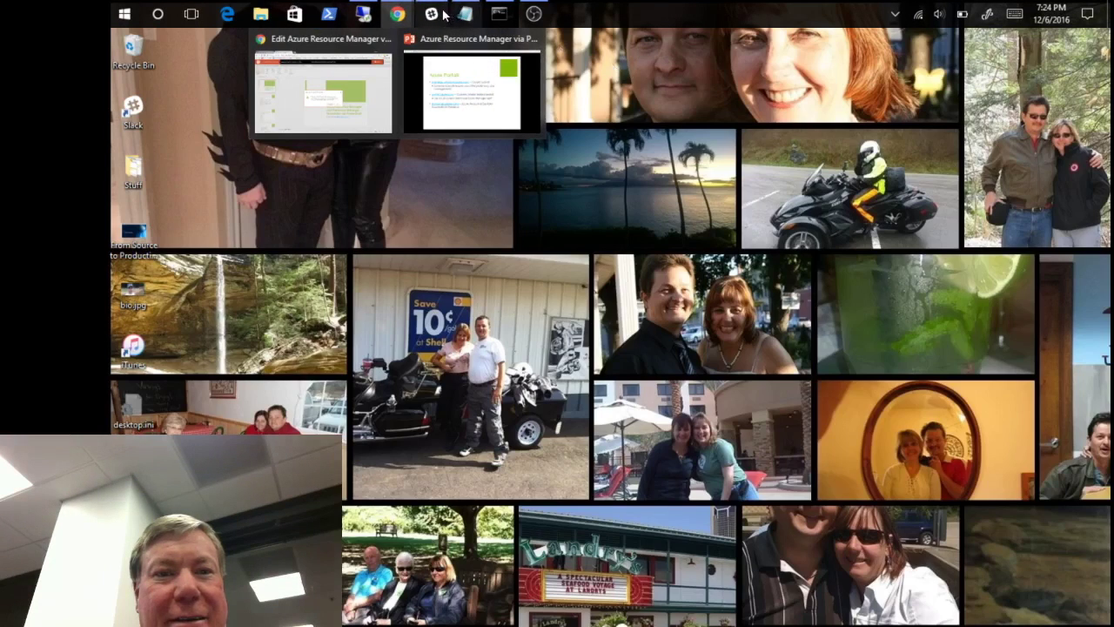
left_click(397, 15)
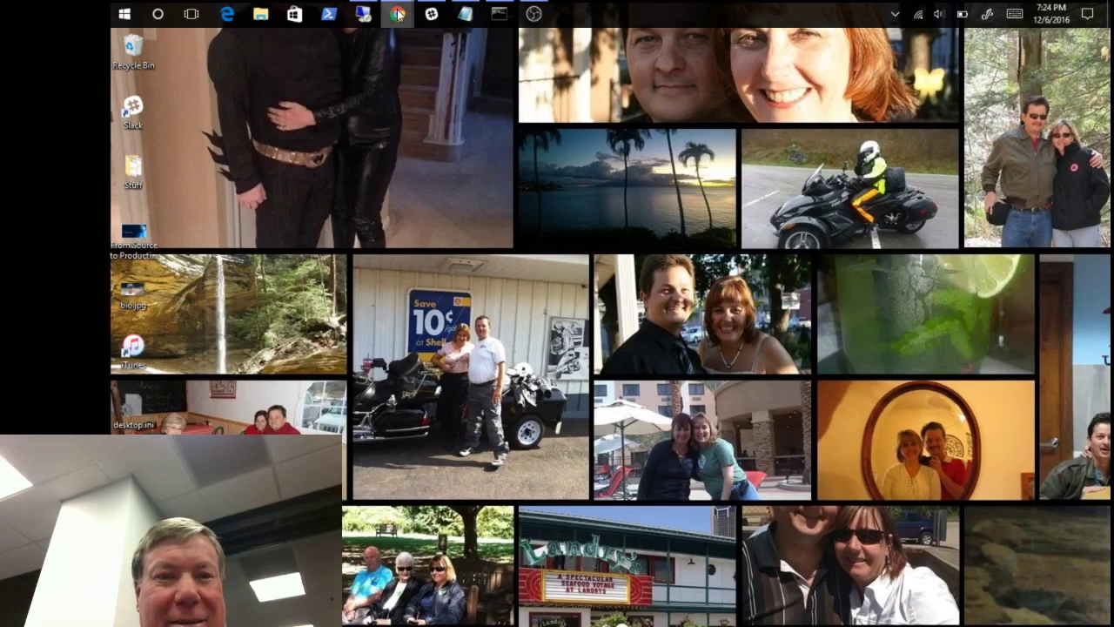
right_click(397, 15)
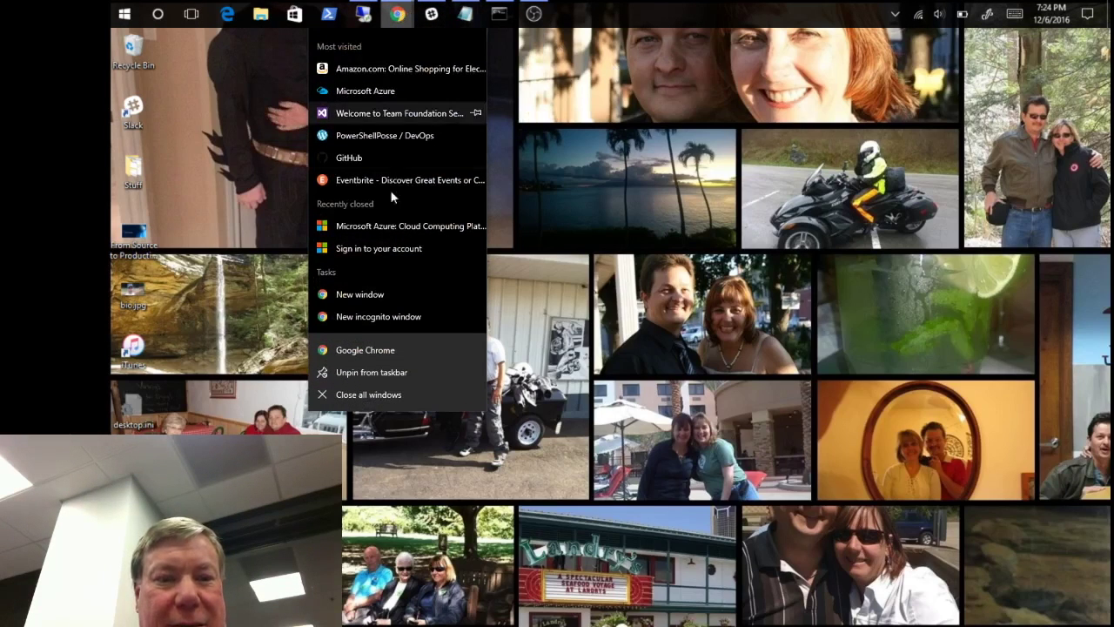
left_click(383, 315)
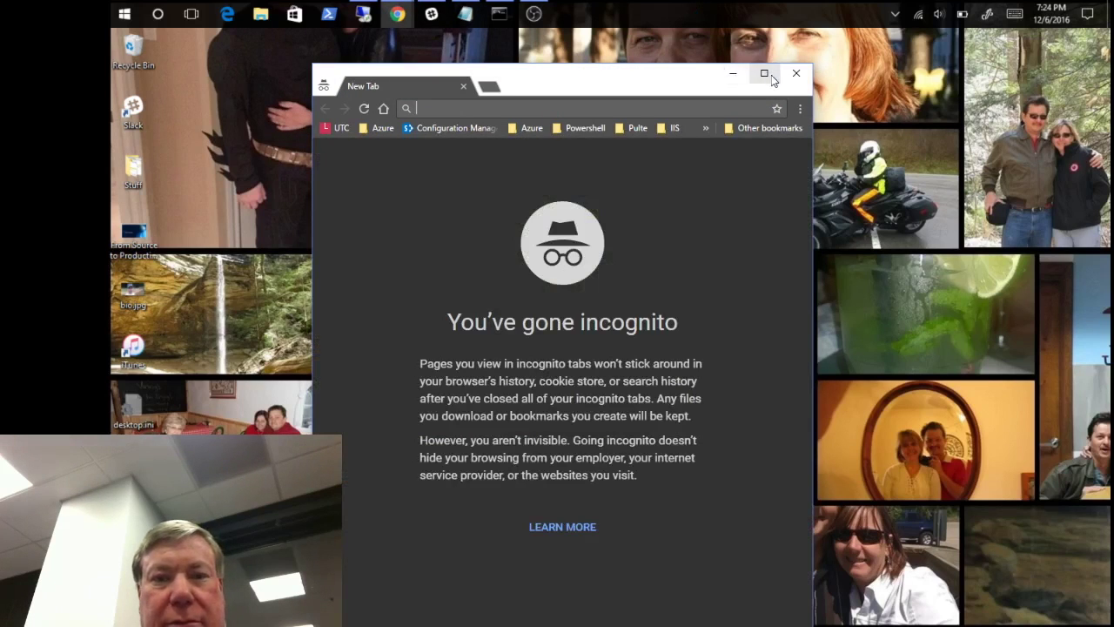
left_click(769, 77)
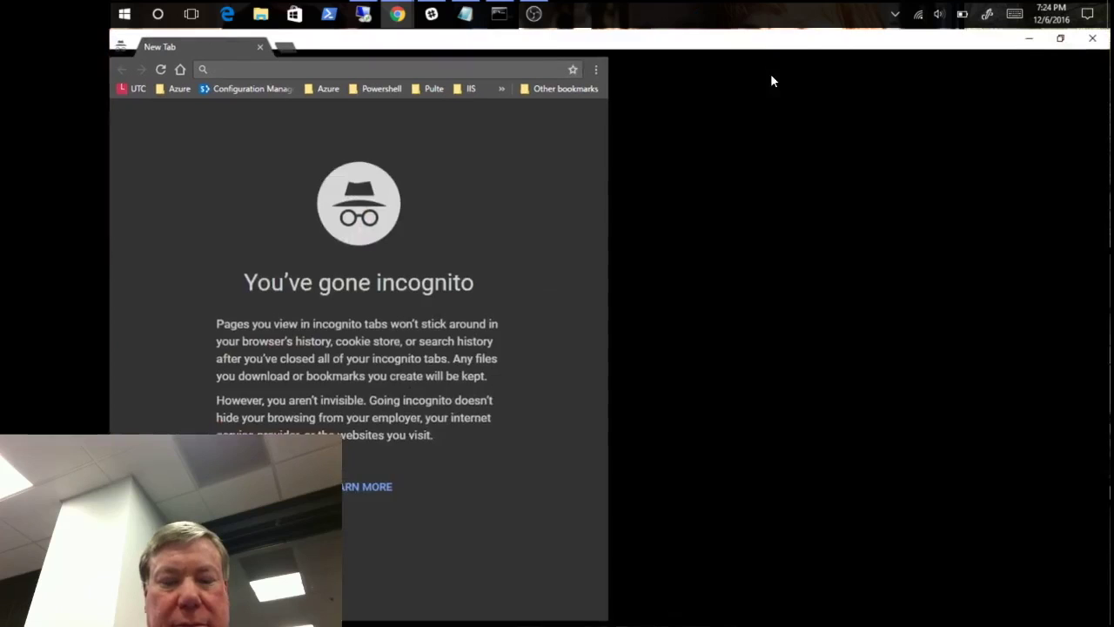
- Load portal.azure.com in the incognito window to reach the Microsoft account sign-in page
type("portal.azure.com")
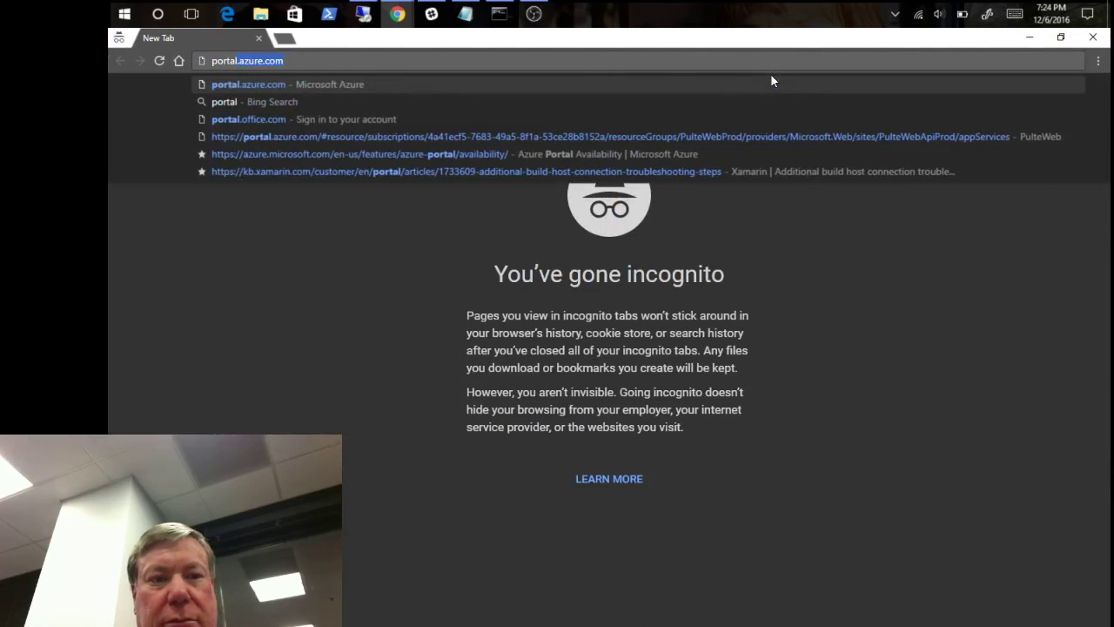
key("Return")
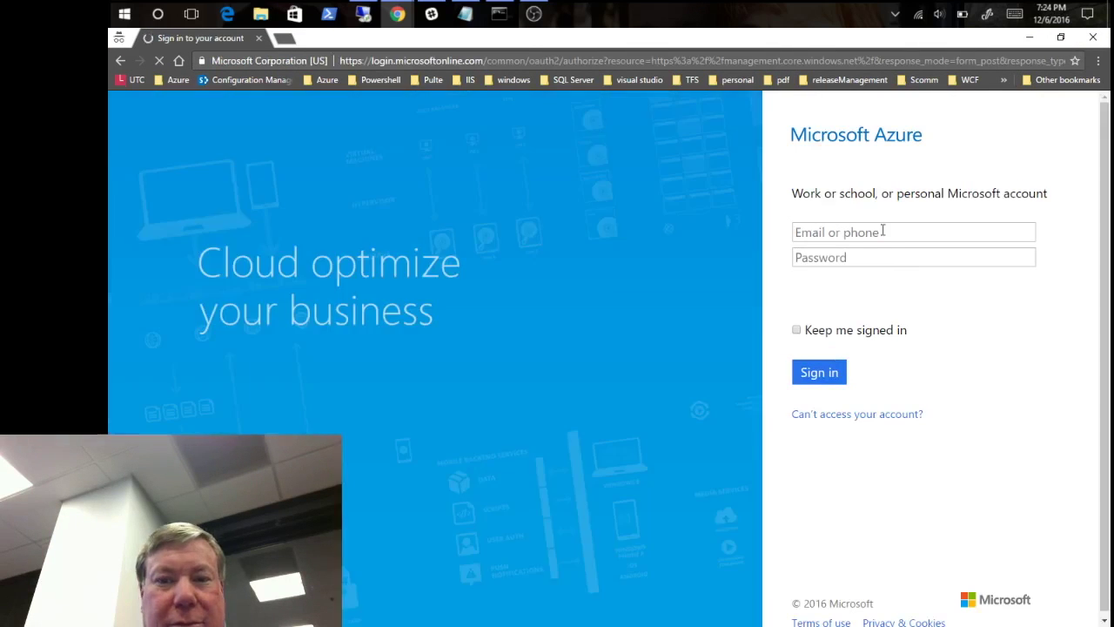
left_click(883, 231)
- Sign in with the work account e-mail and its password to reach the Azure dashboard
key("Tab")
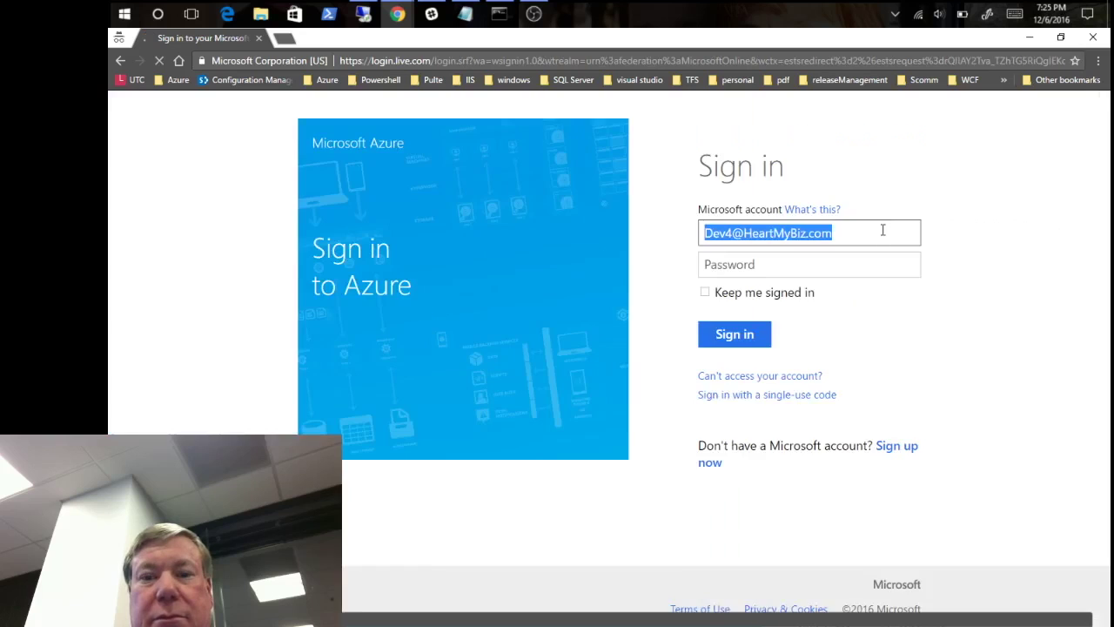
type("••")
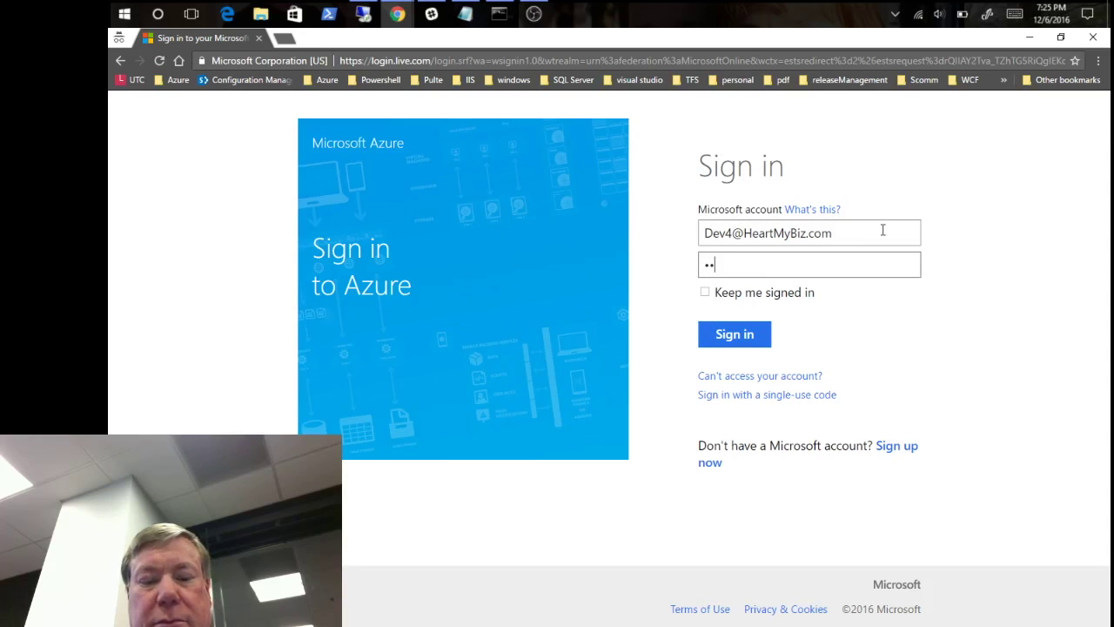
type("••••••")
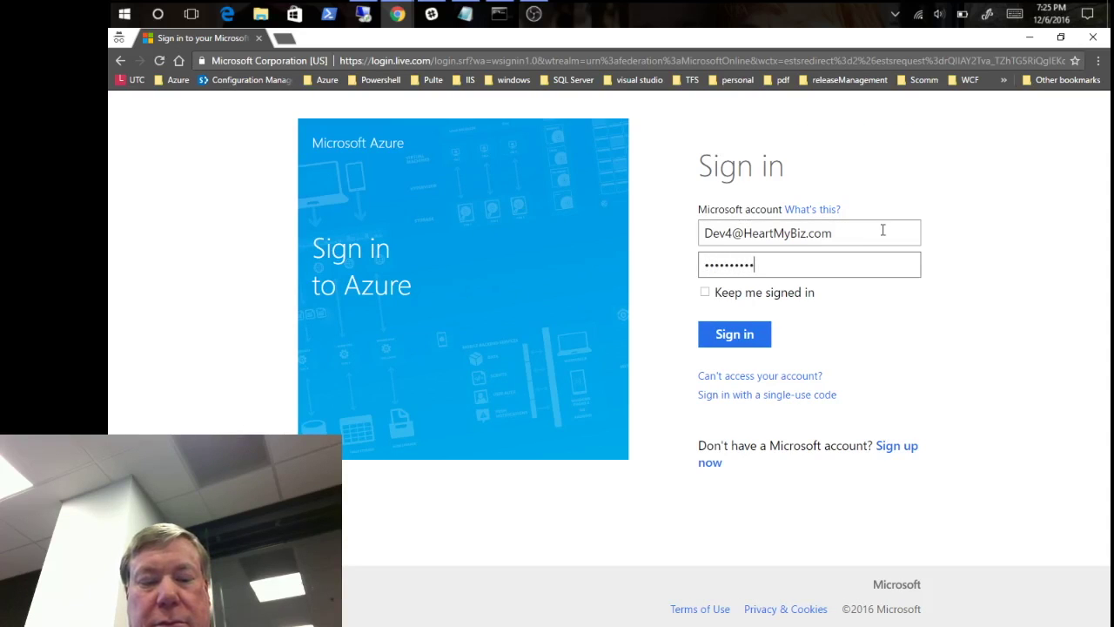
key("Return")
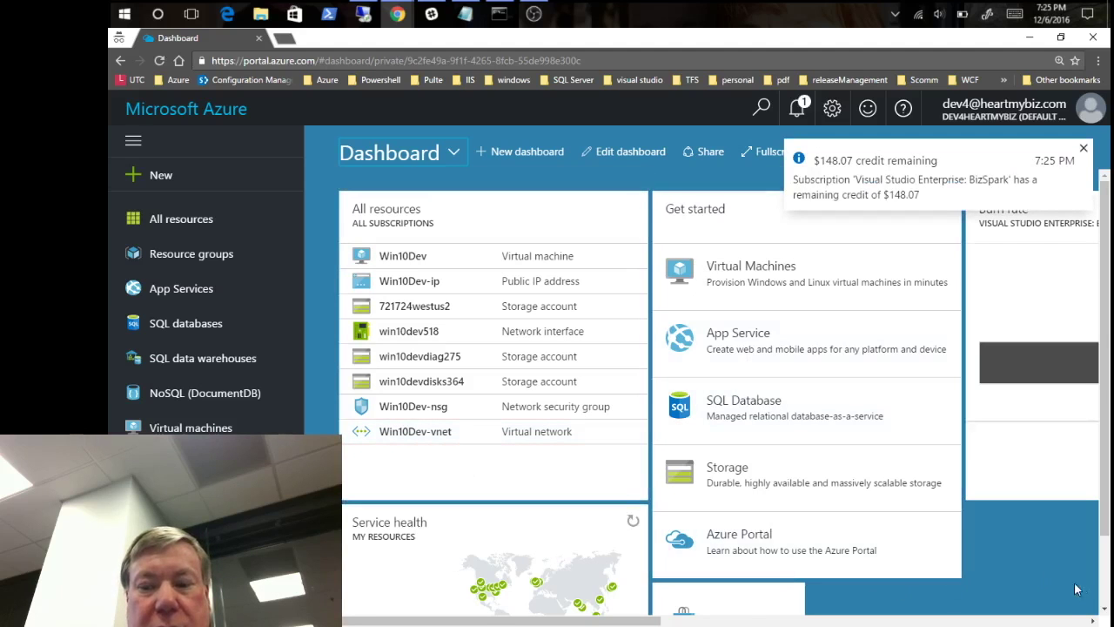
scroll(1044, 577, "down", 1)
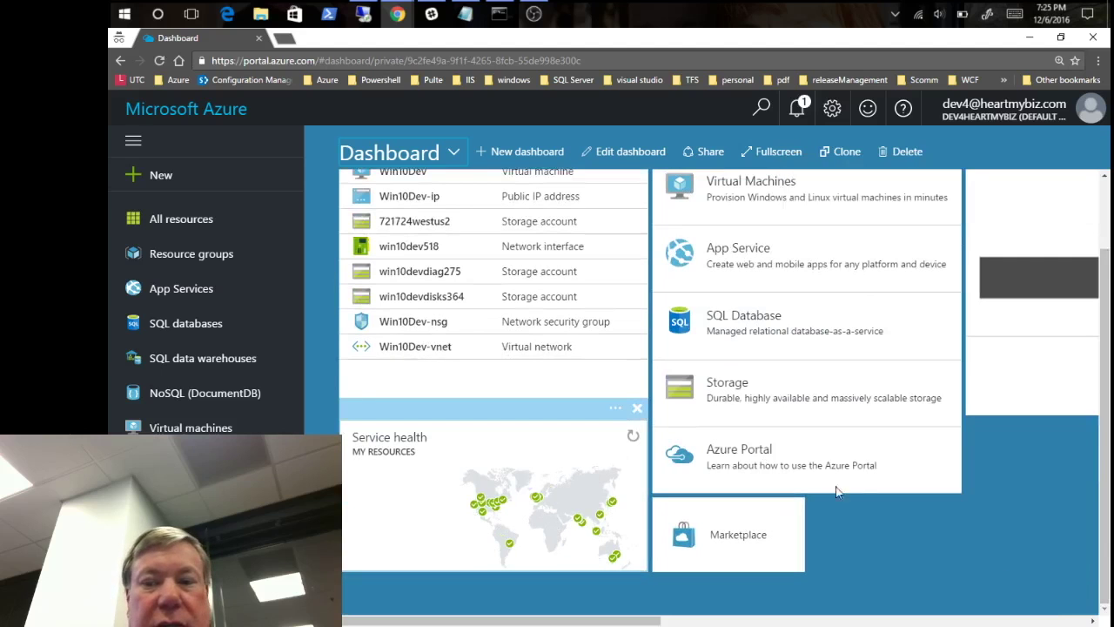
left_click(824, 621)
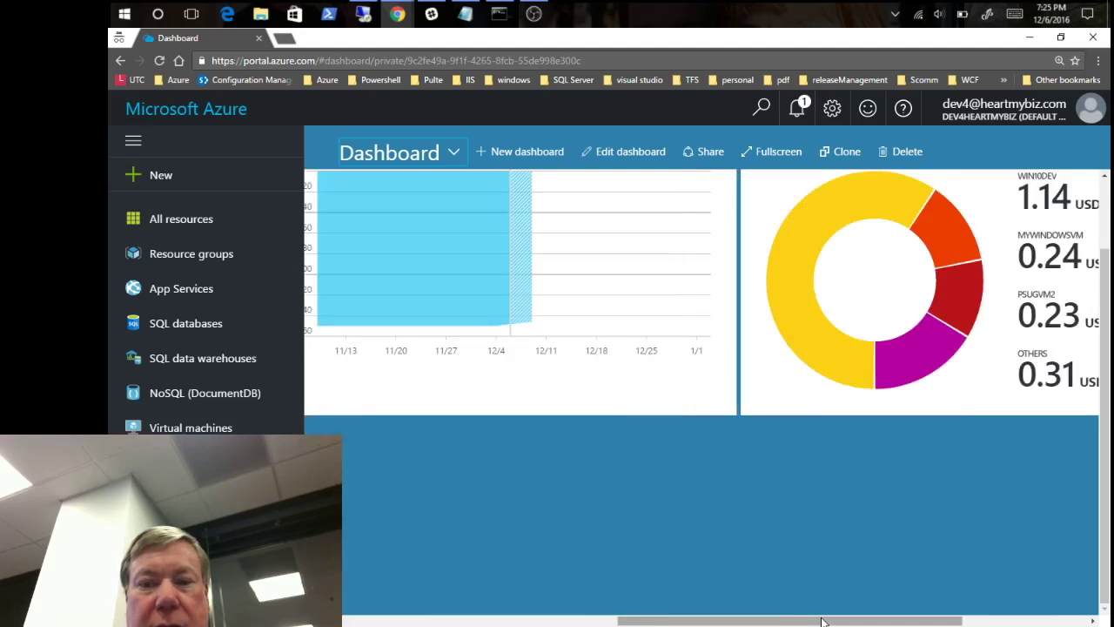
left_click(1107, 218)
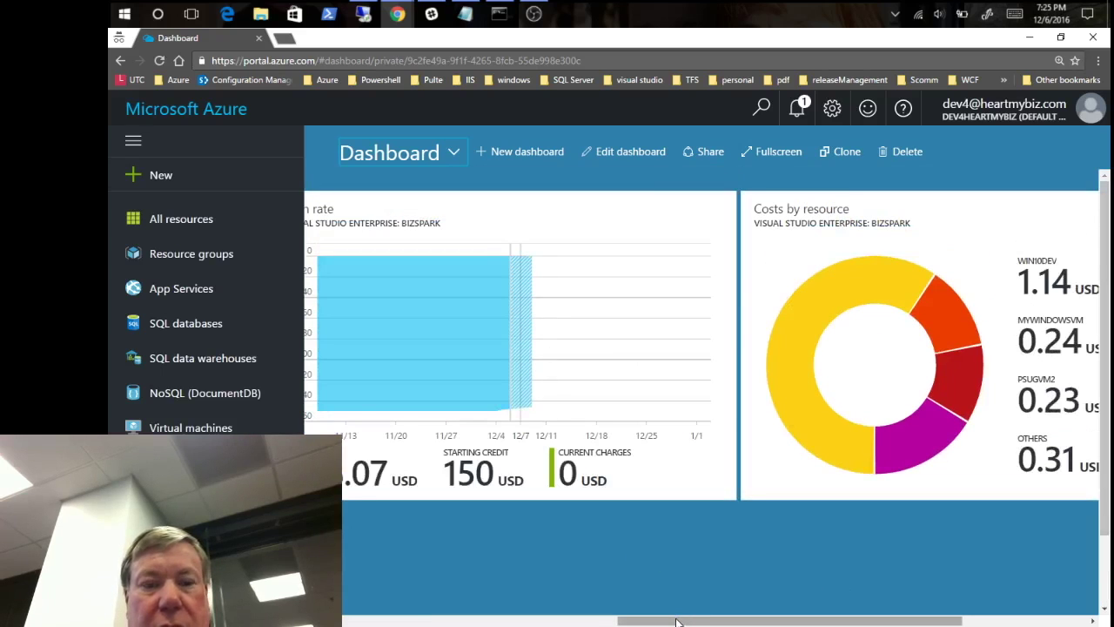
left_click_drag(678, 621, 582, 624)
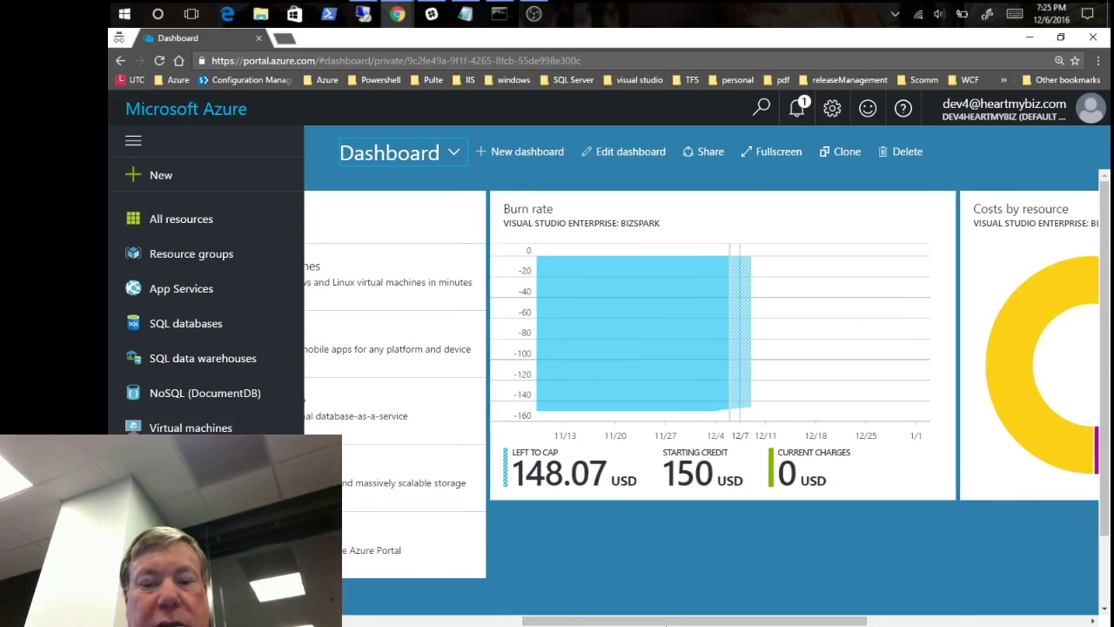
scroll(809, 609, "down", 1)
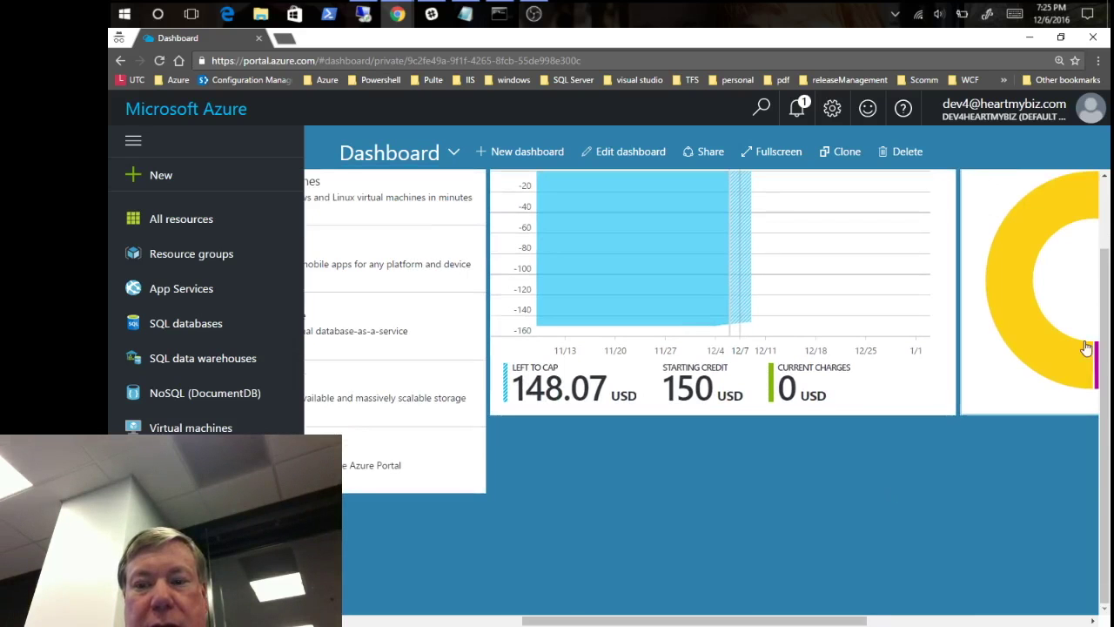
scroll(1103, 287, "right", 3)
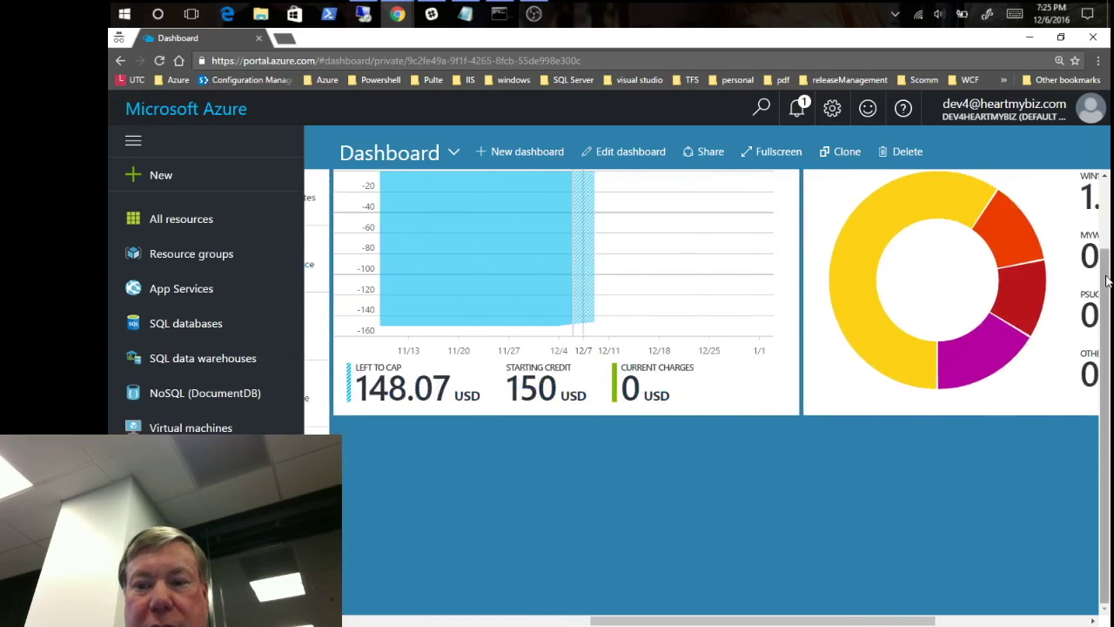
scroll(1101, 242, "up", 1)
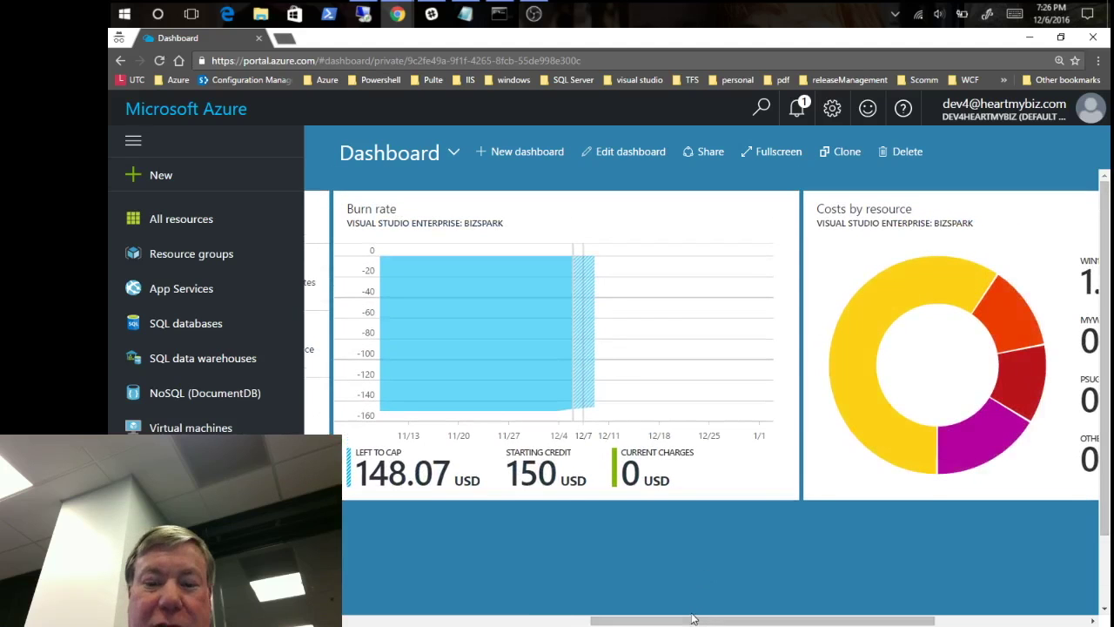
left_click_drag(694, 619, 840, 623)
mouse_move(560, 299)
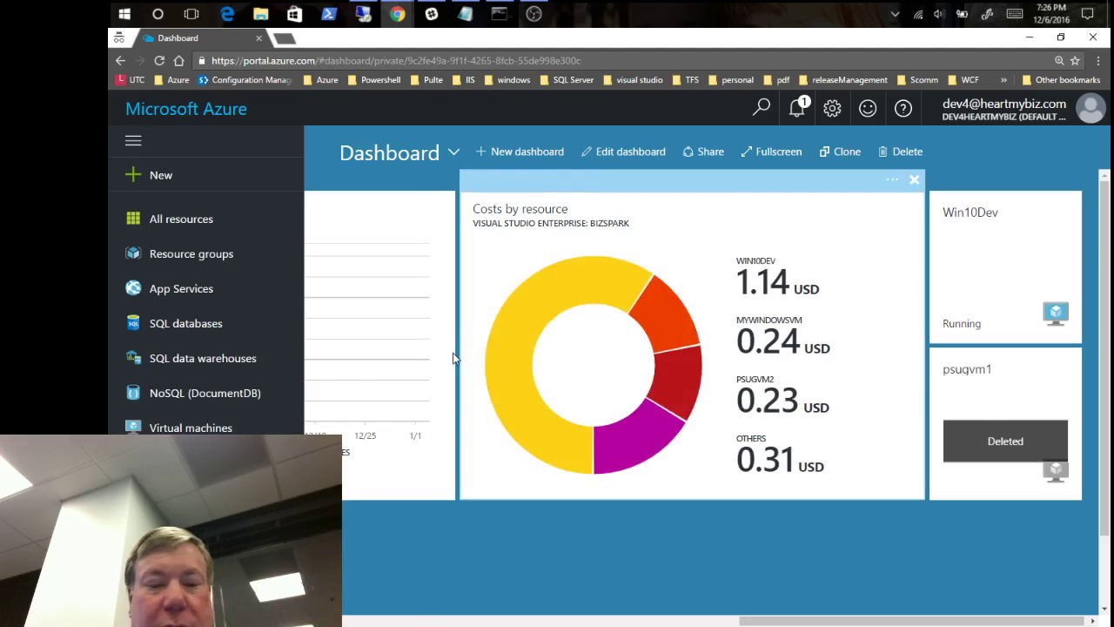
left_click(391, 625)
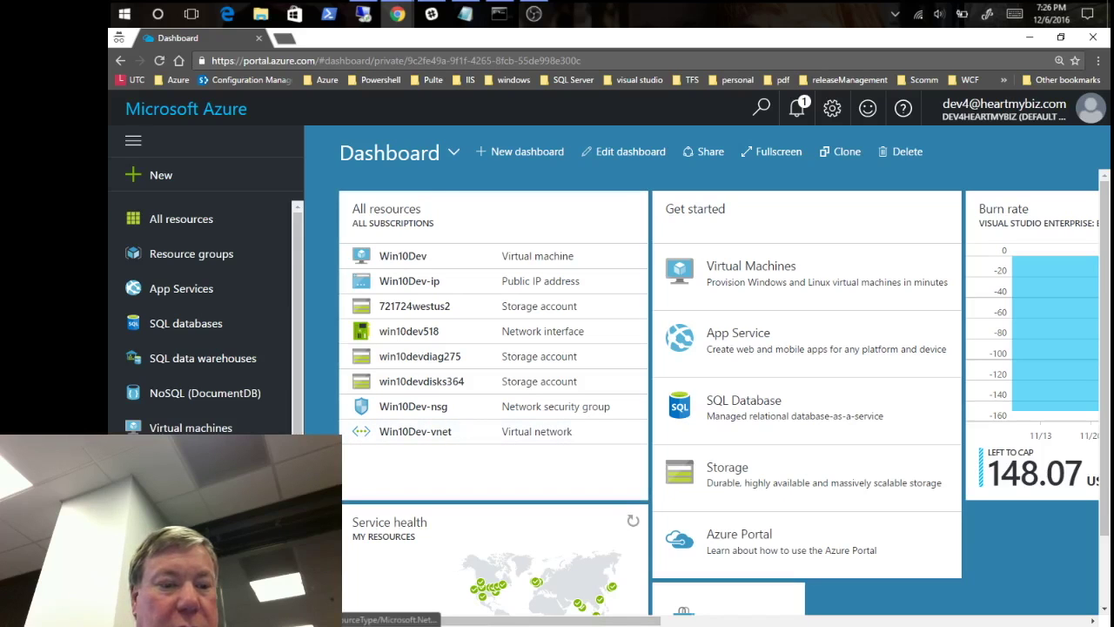
- Open the Win10Dev virtual machine from the Virtual machines list
left_click(199, 428)
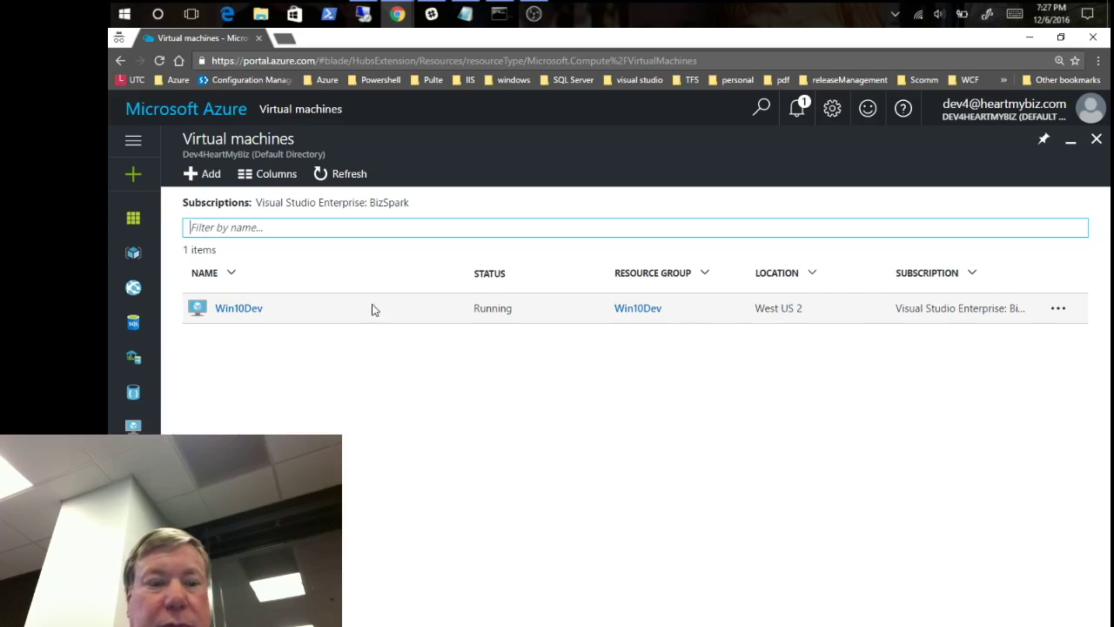
left_click(241, 310)
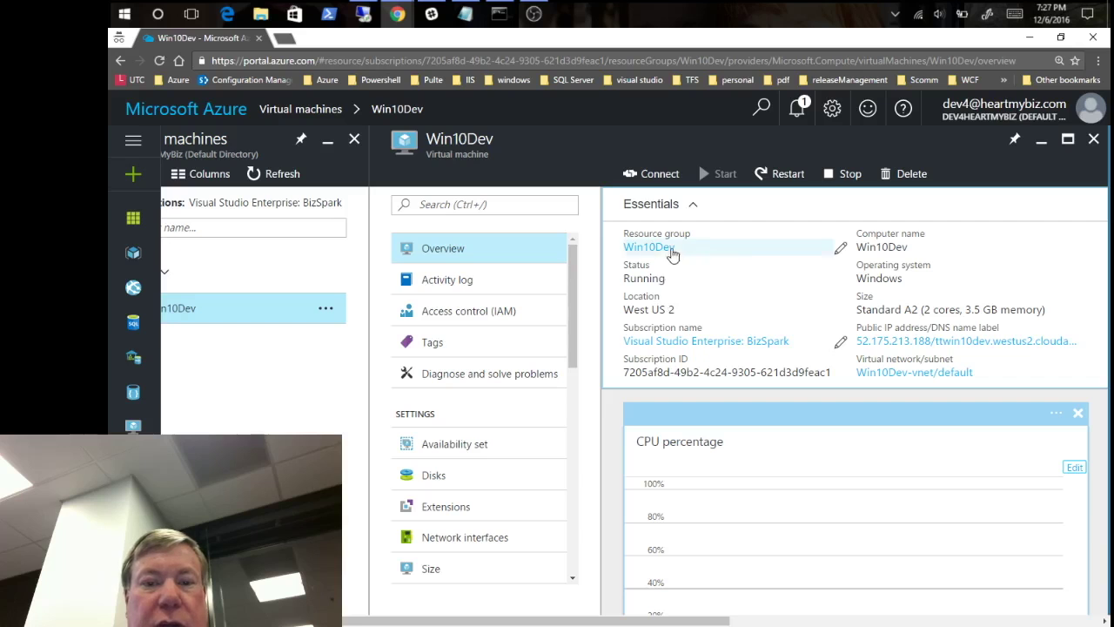
- Review Win10Dev's tags, activity log, disks and network interfaces, then bring up its available sizes
left_click(430, 345)
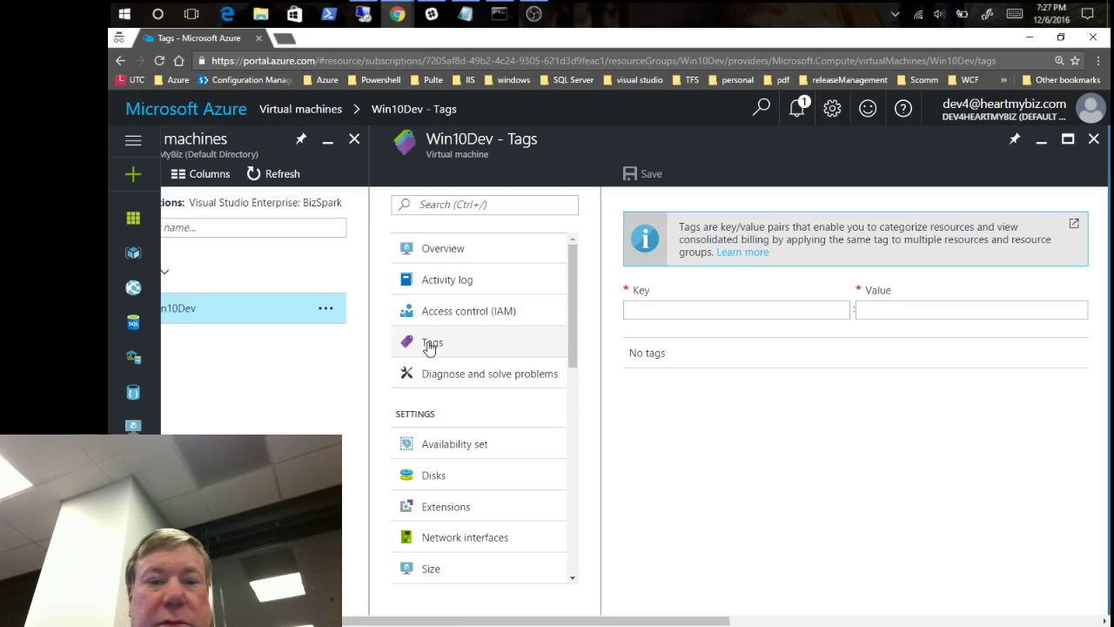
left_click(437, 283)
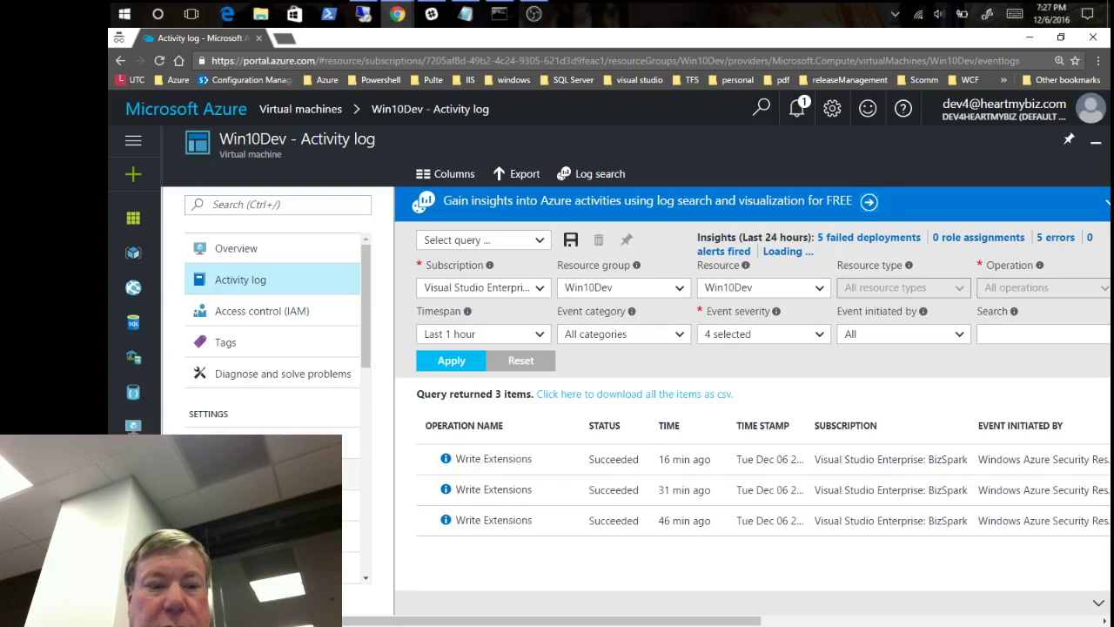
left_click(261, 476)
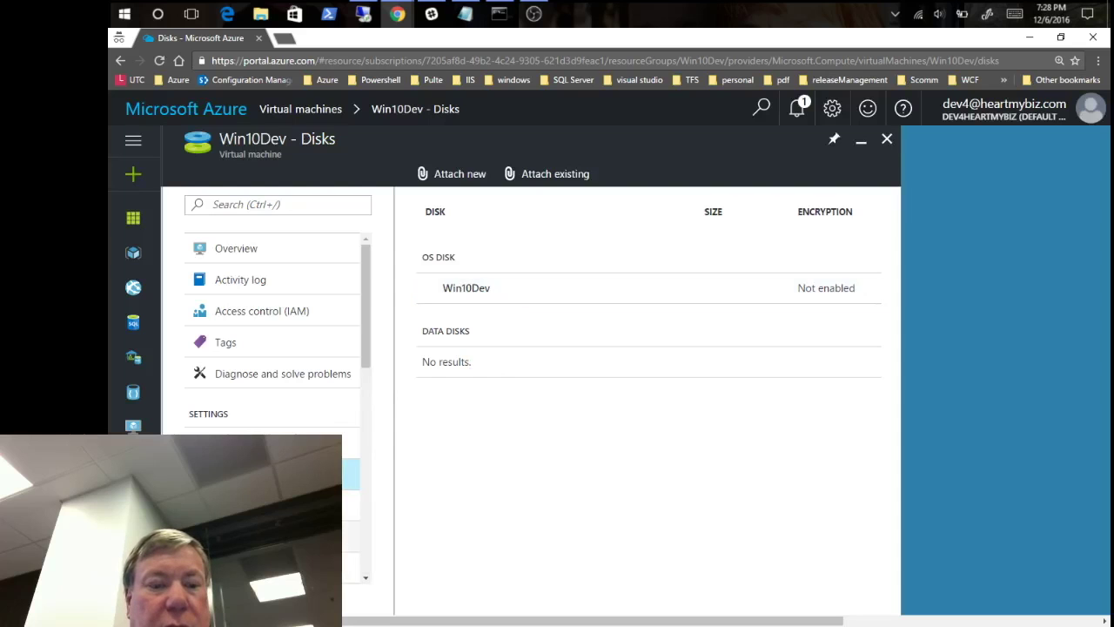
left_click(261, 536)
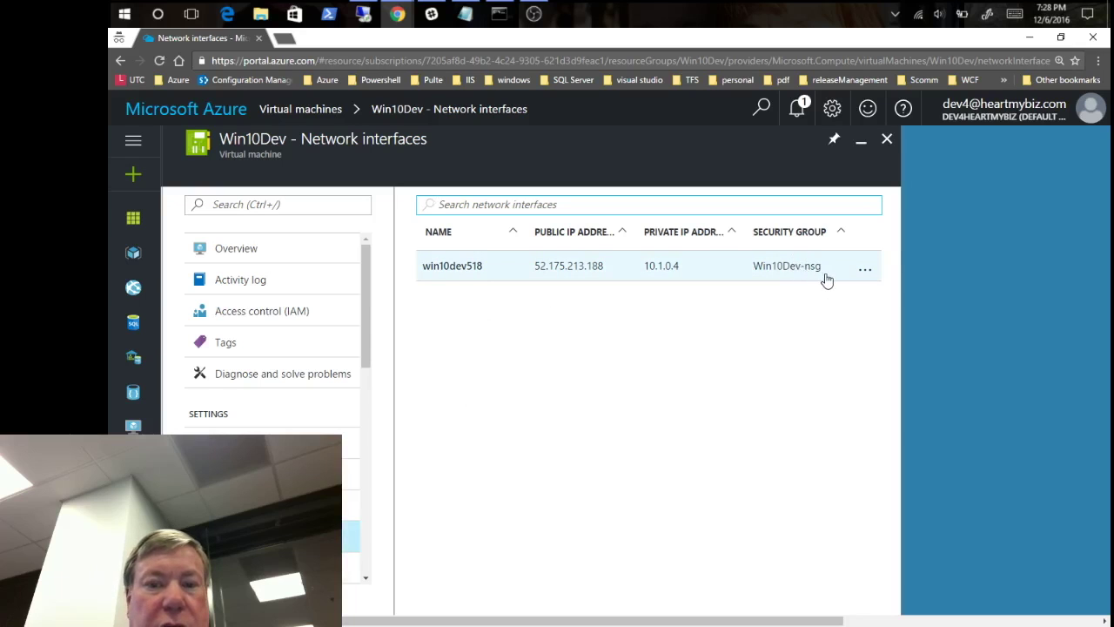
left_click(261, 567)
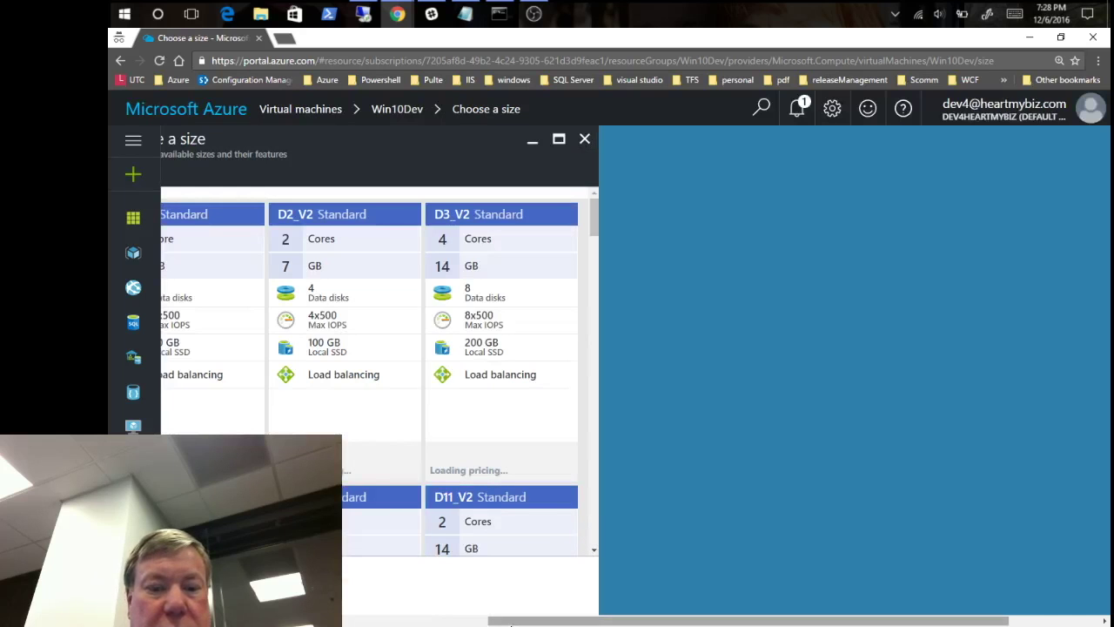
left_click_drag(491, 621, 430, 621)
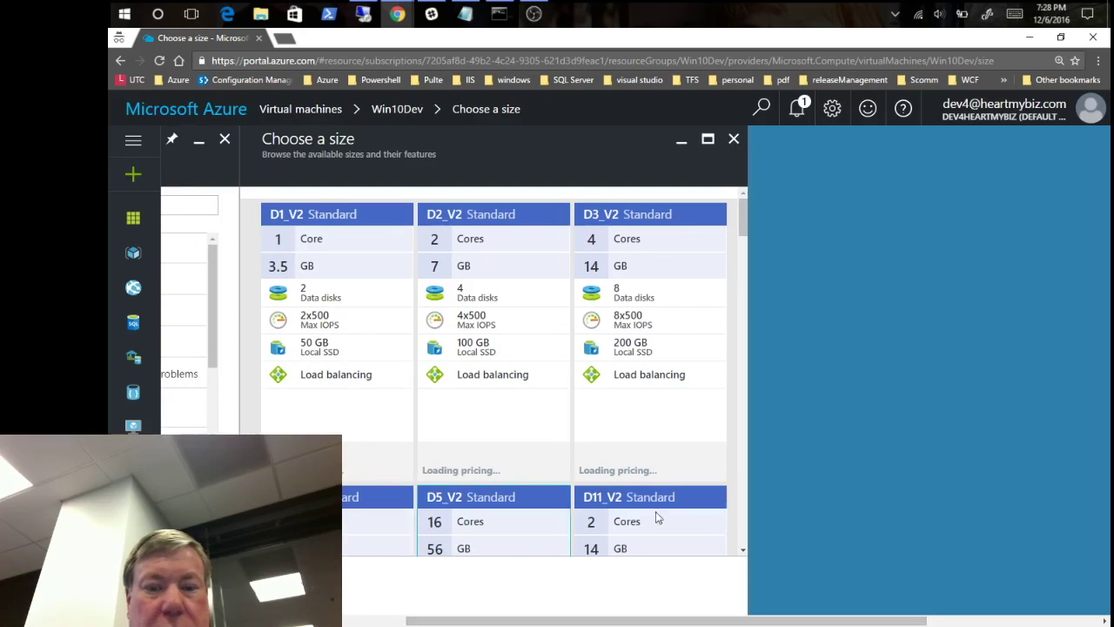
left_click_drag(745, 269, 767, 329)
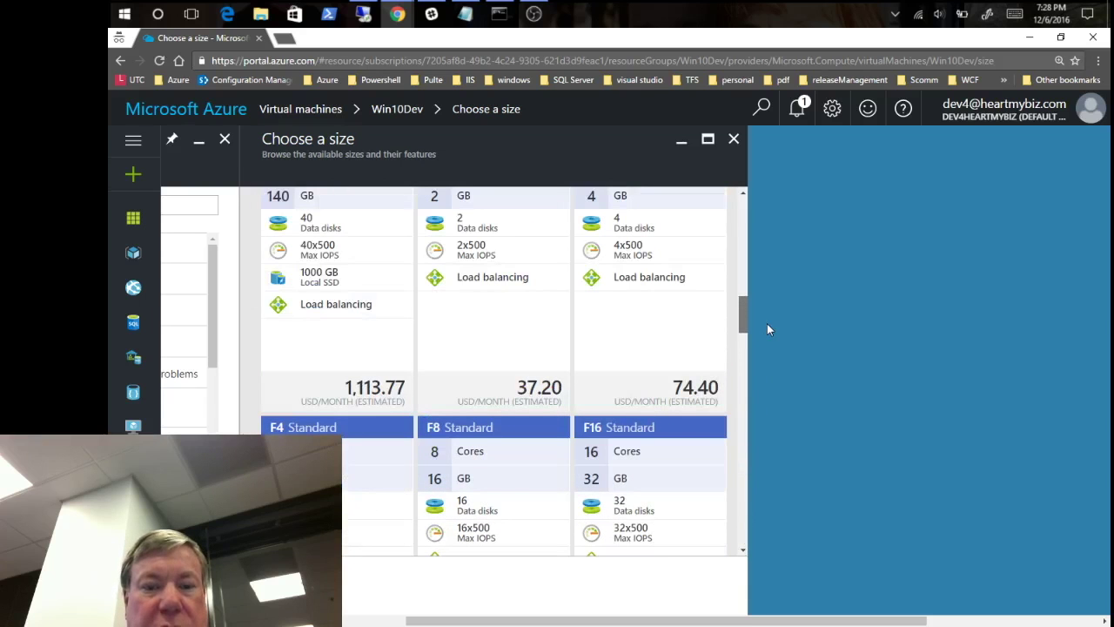
left_click_drag(745, 300, 738, 202)
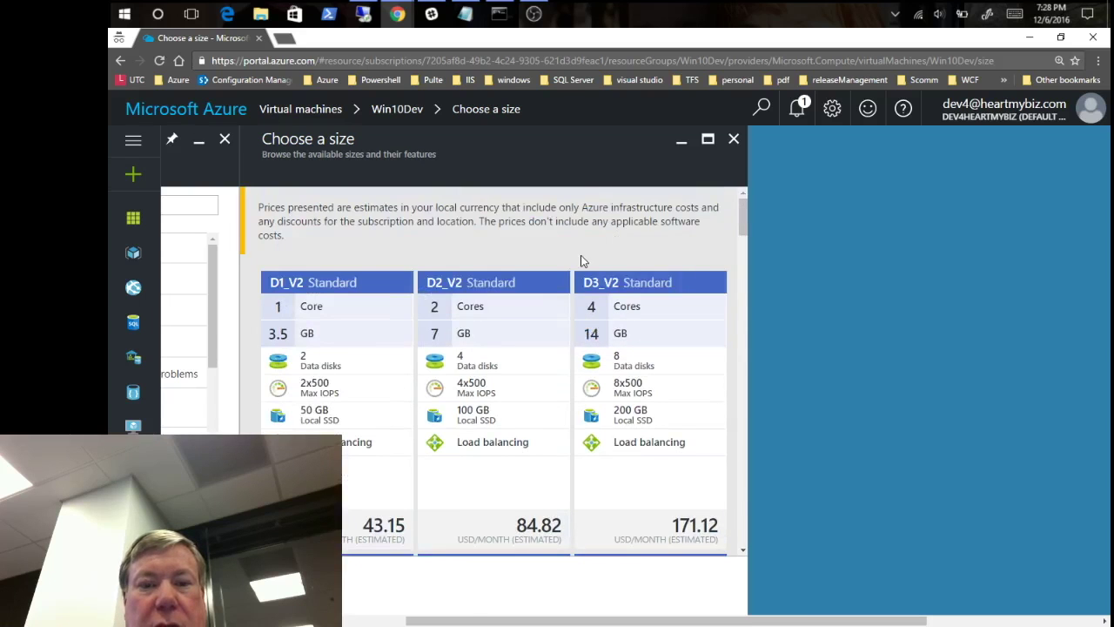
left_click_drag(466, 623, 399, 624)
left_click_drag(510, 328, 512, 411)
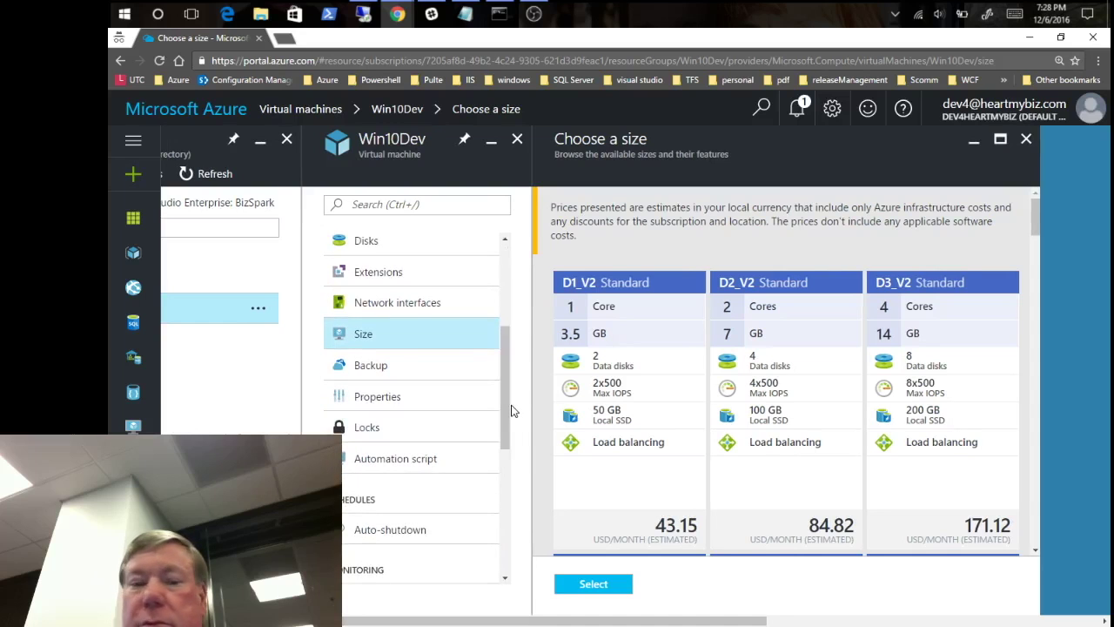
left_click_drag(509, 394, 509, 355)
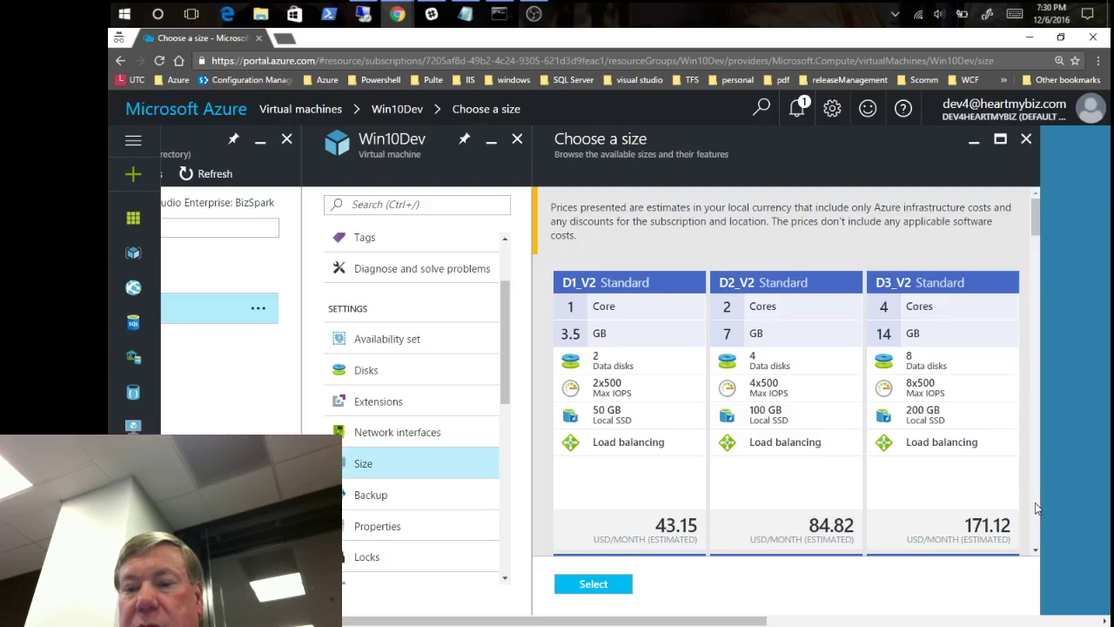
- Browse the size cards, including D2_V2 Standard, and close them keeping Win10Dev at Standard A2
scroll(1034, 502, "down", 2)
scroll(1036, 502, "down", 2)
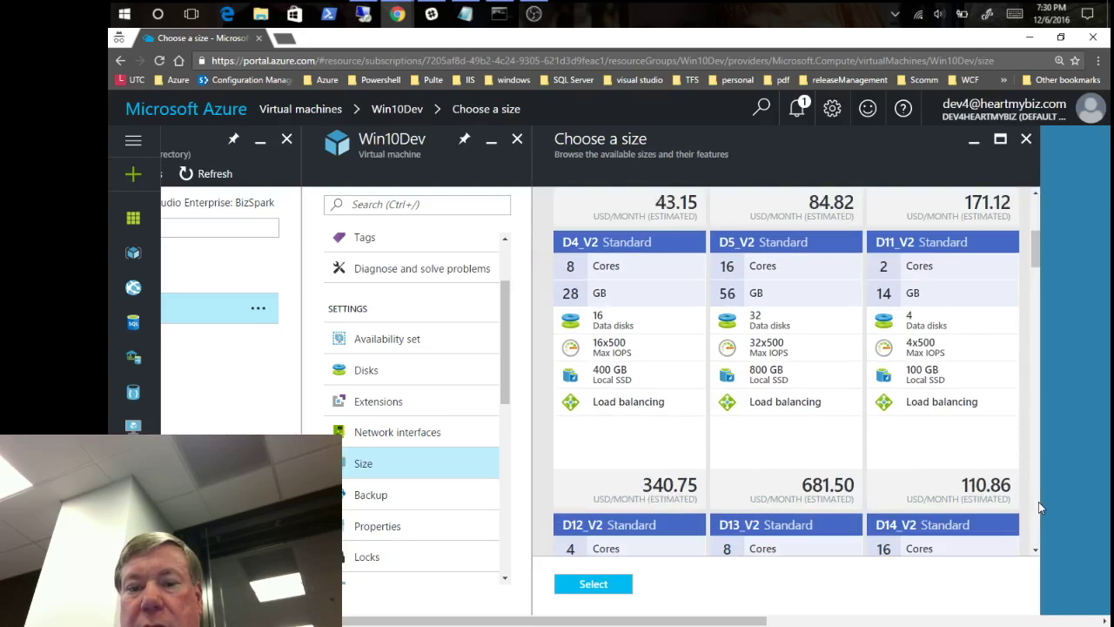
scroll(1038, 508, "down", 8)
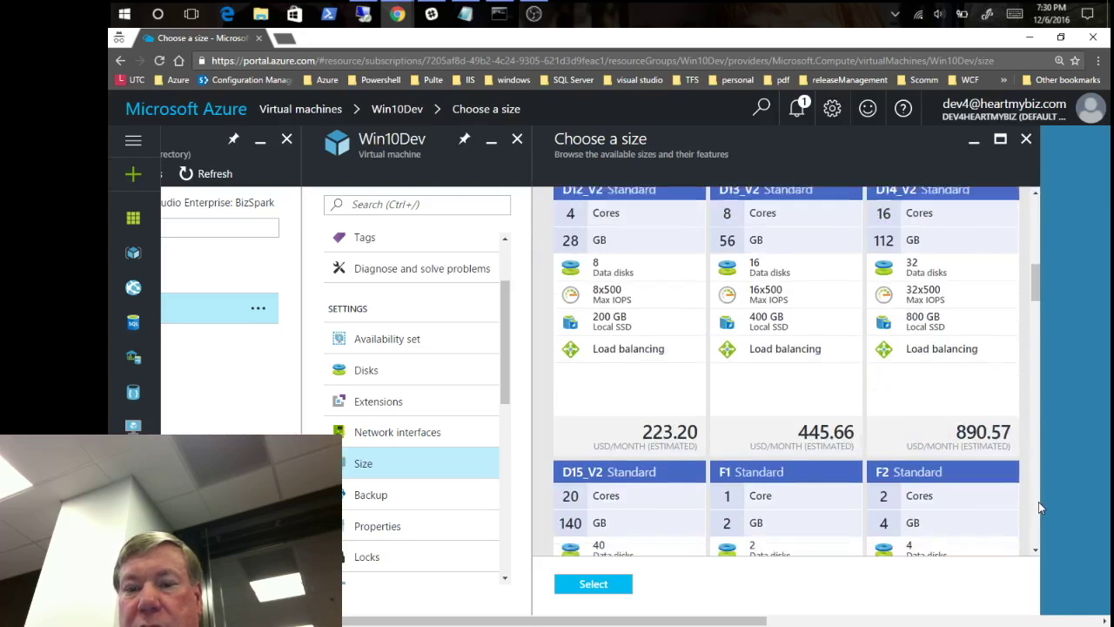
scroll(1038, 508, "down", 4)
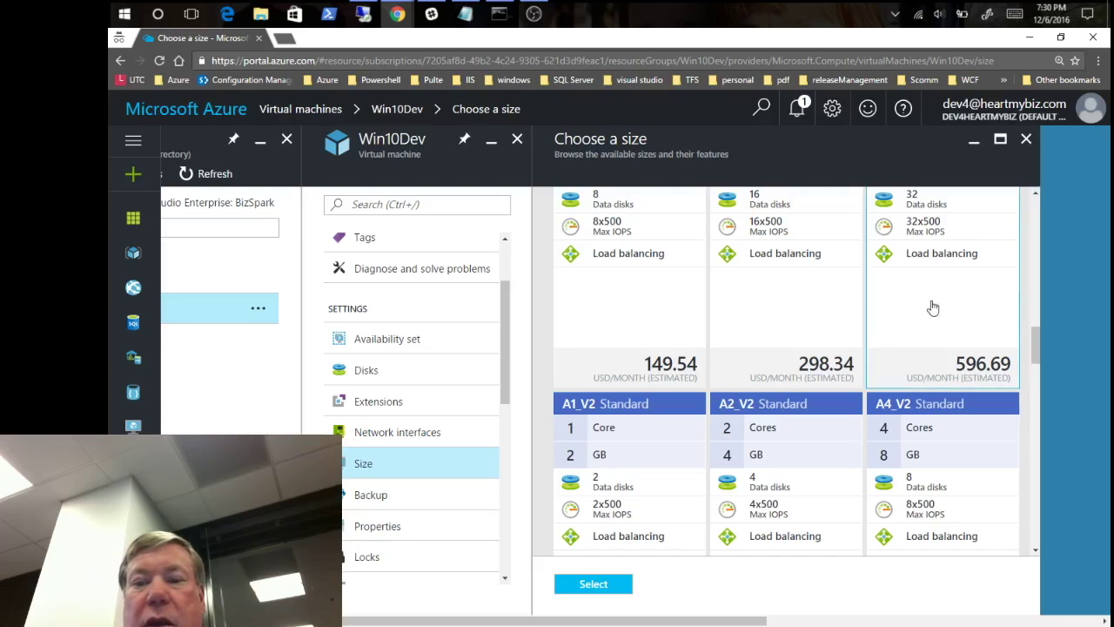
left_click_drag(1036, 343, 1023, 204)
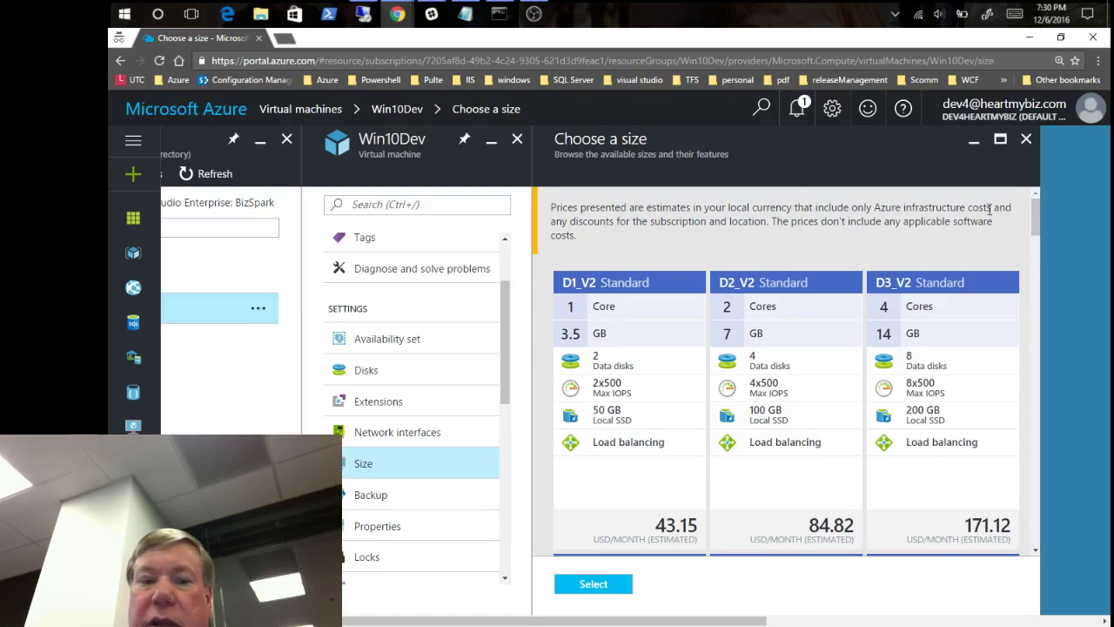
scroll(503, 531, "down", 4)
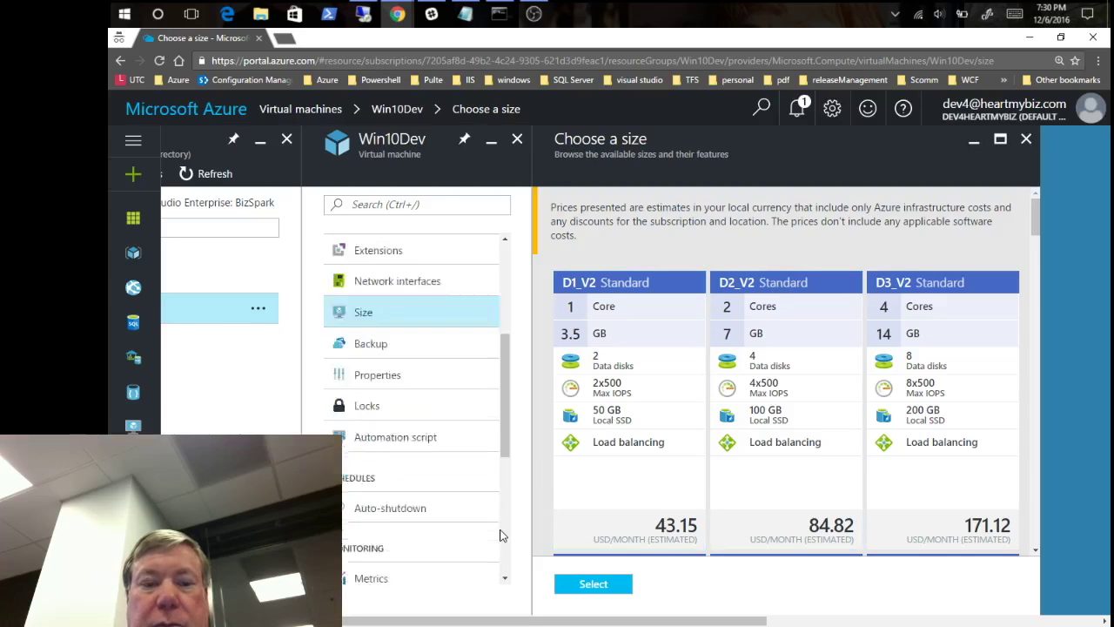
left_click(244, 386)
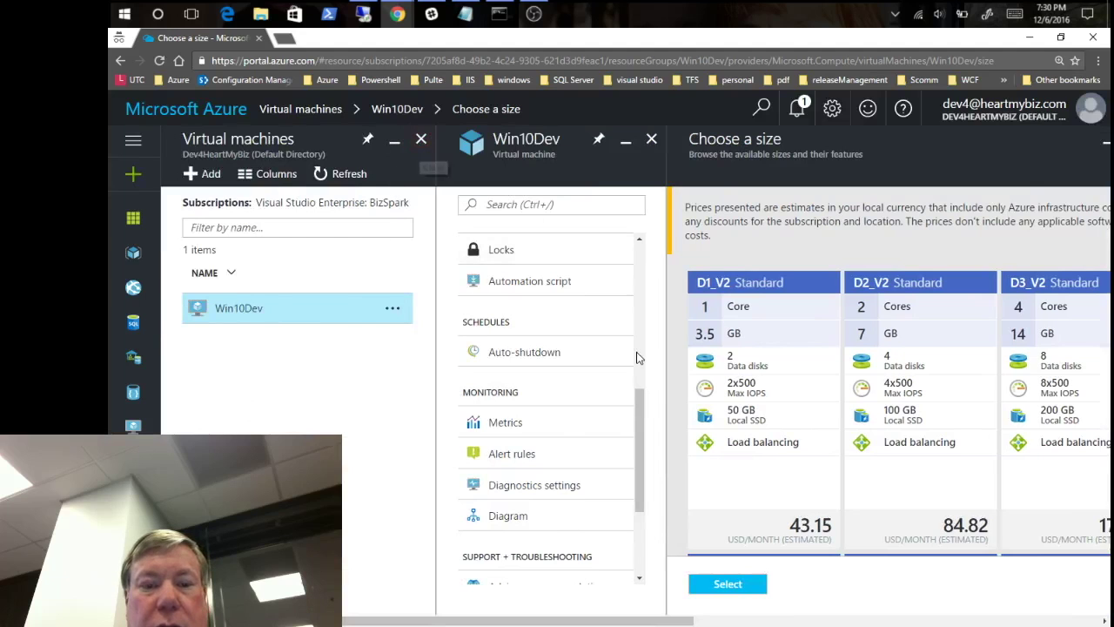
scroll(609, 262, "up", 5)
left_click(530, 249)
left_click(848, 301)
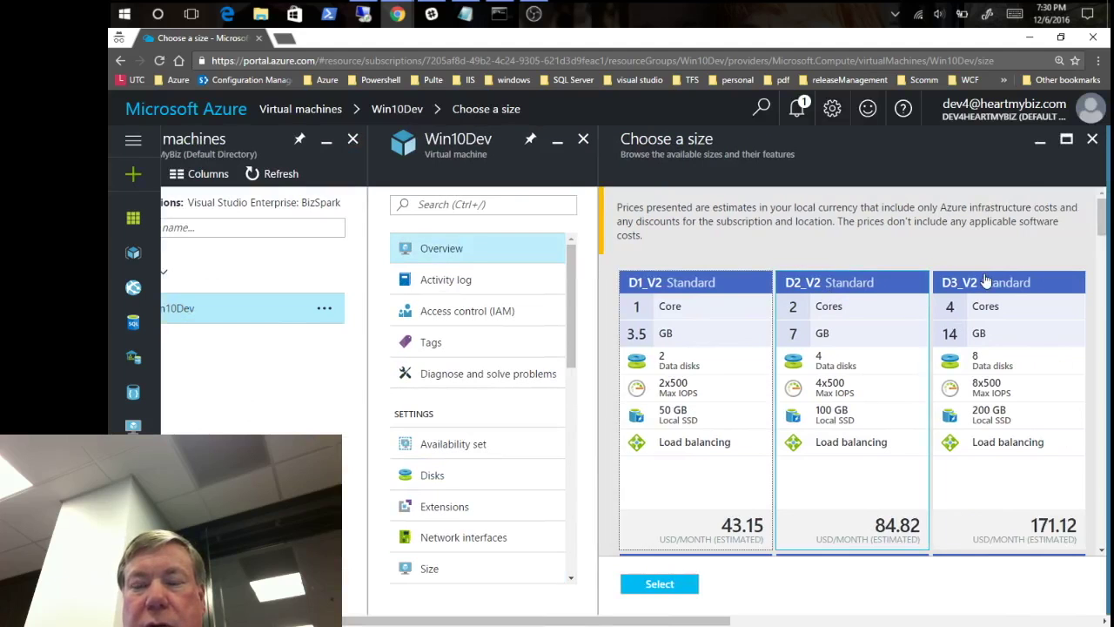
key("Escape")
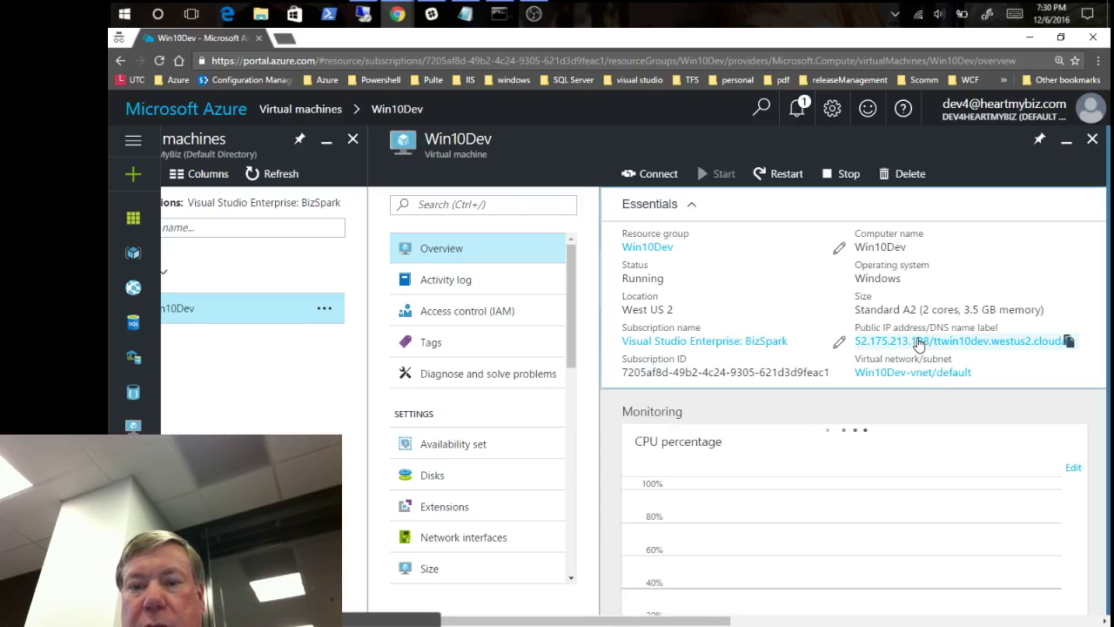
- Open the Win10Dev-ip configuration showing Dynamic IP 52.175.213.188 and DNS label ttwin10dev
left_click(918, 342)
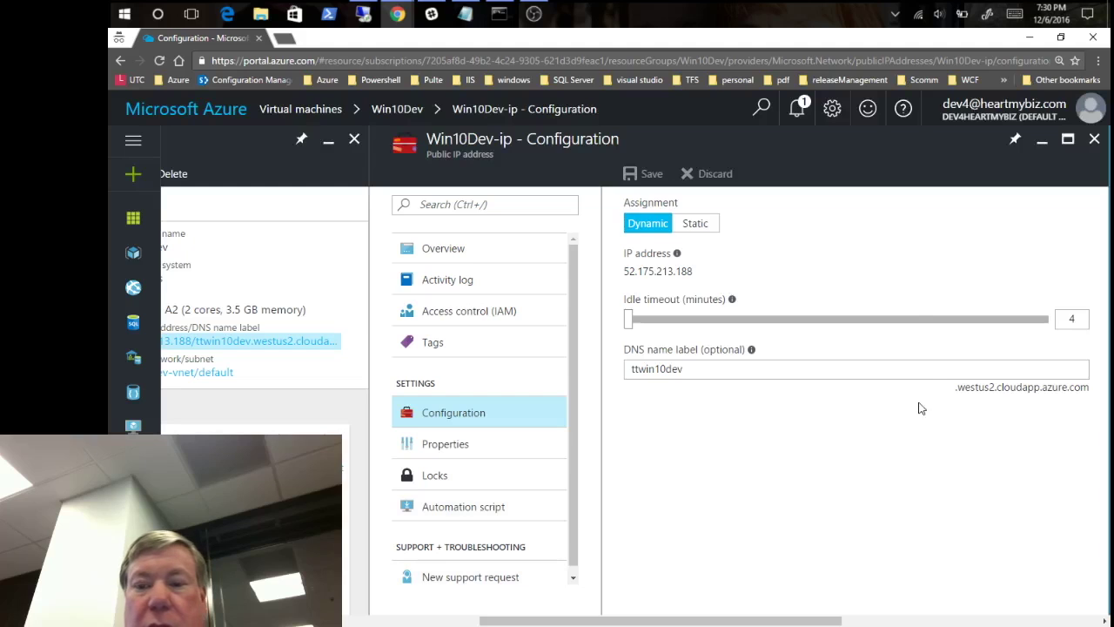
left_click(721, 368)
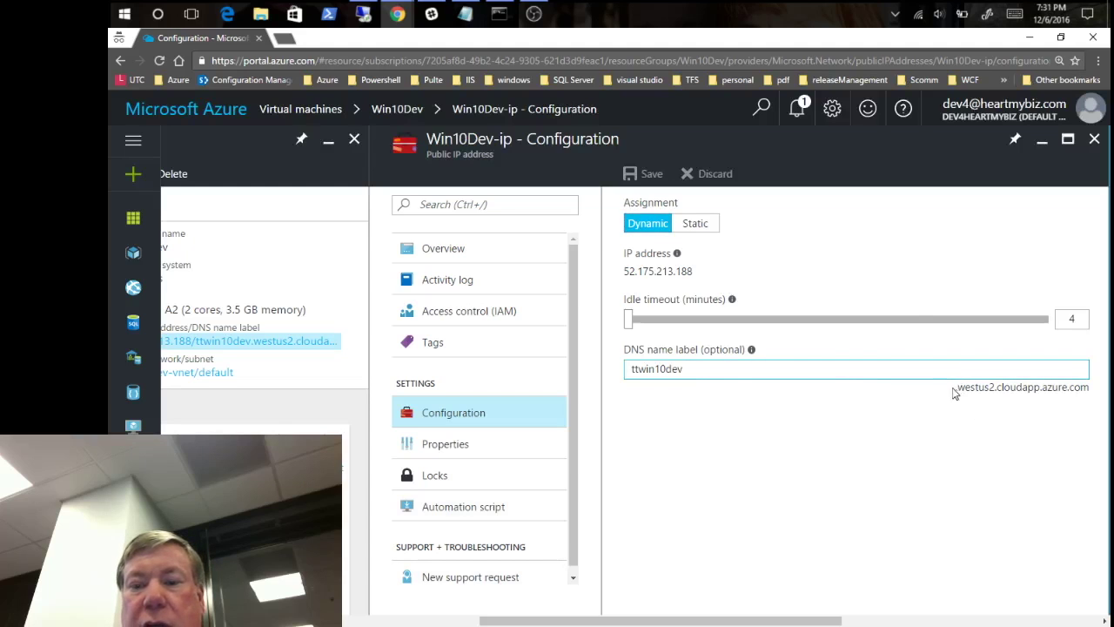
left_click_drag(956, 387, 1099, 391)
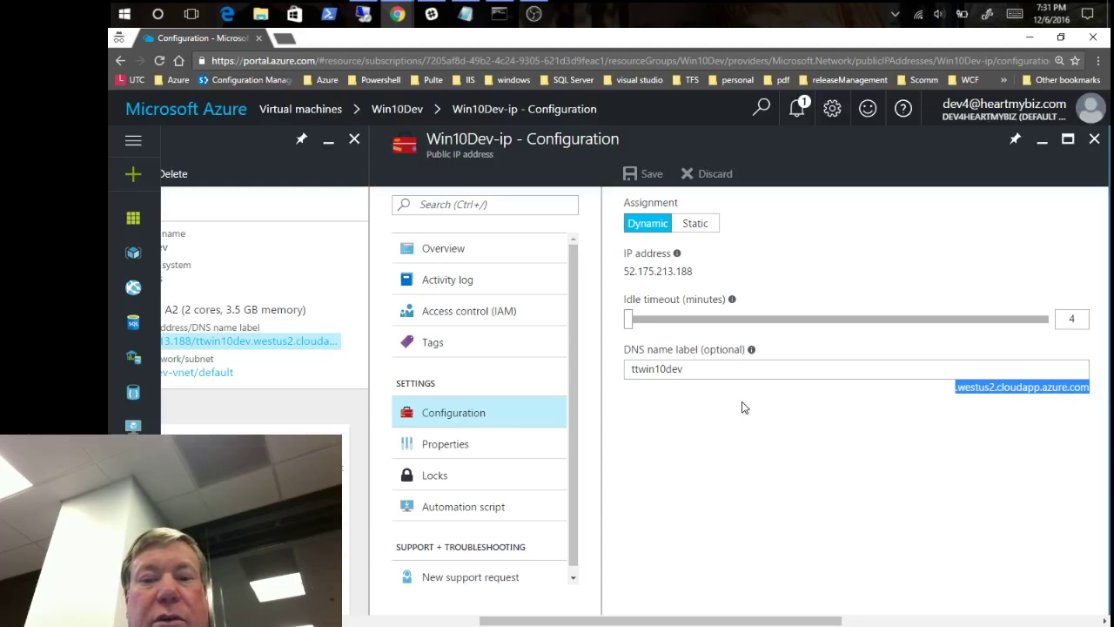
left_click(756, 369)
type("a")
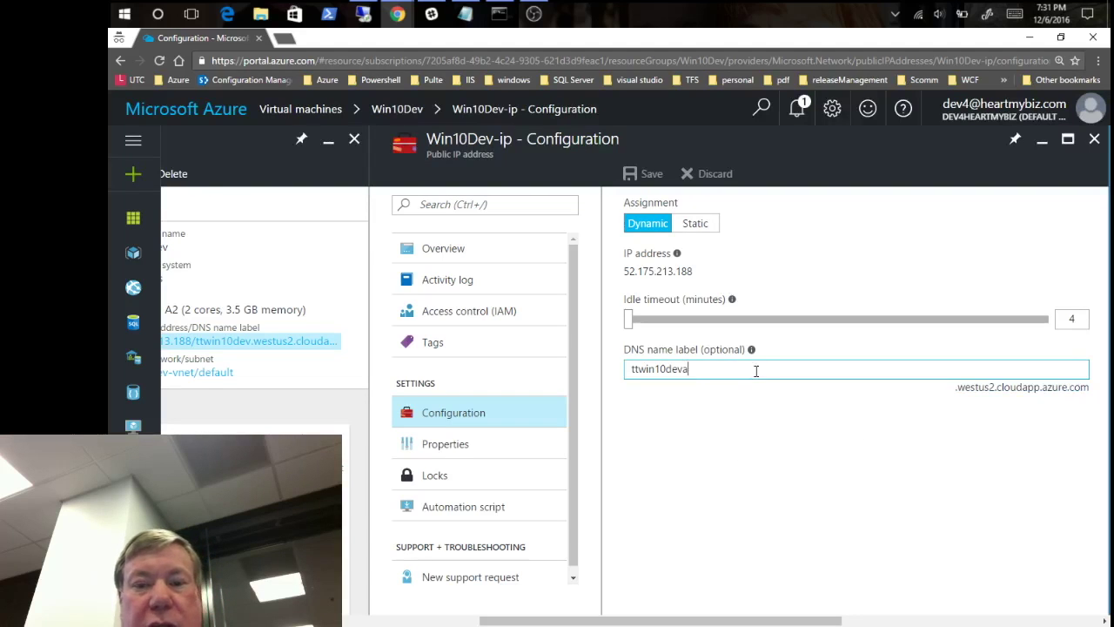
type("aaaa")
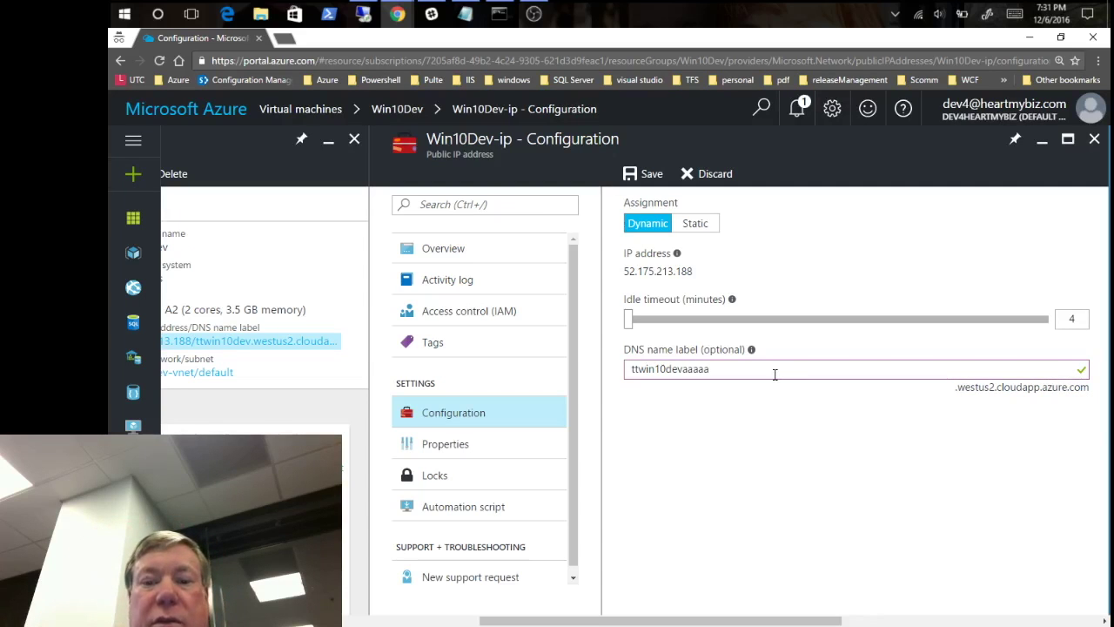
key("BackSpace")
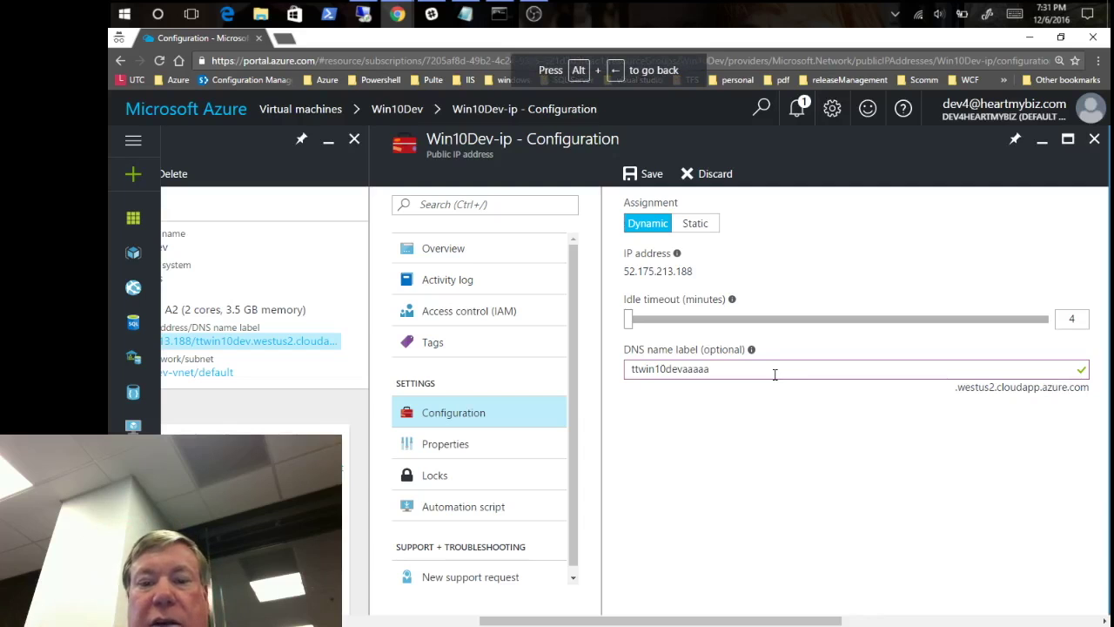
key("BackSpace")
key("BackSpace")
key("BackSpace")
key("BackSpace")
key("BackSpace")
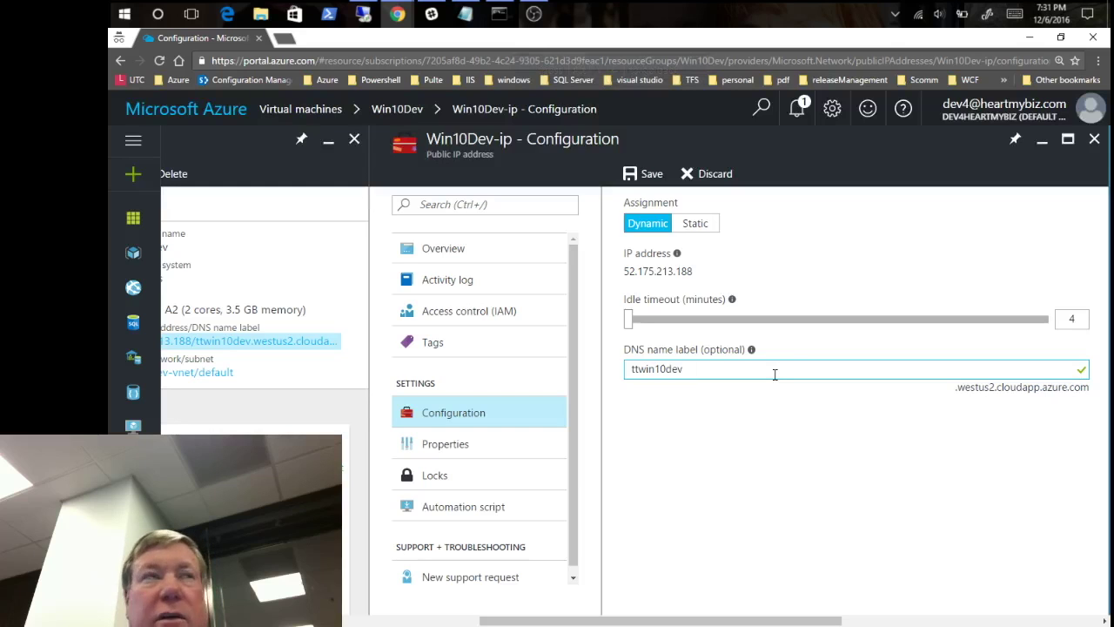
left_click(706, 178)
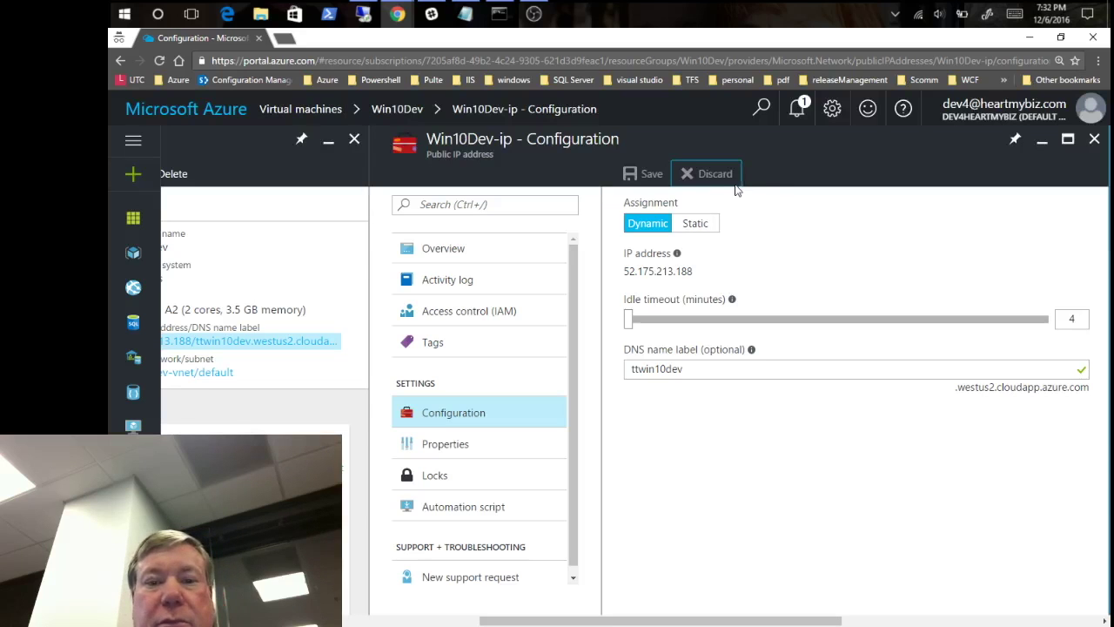
- Close the Win10Dev-ip and Win10Dev blades and return to the Virtual machines list
left_click(1095, 142)
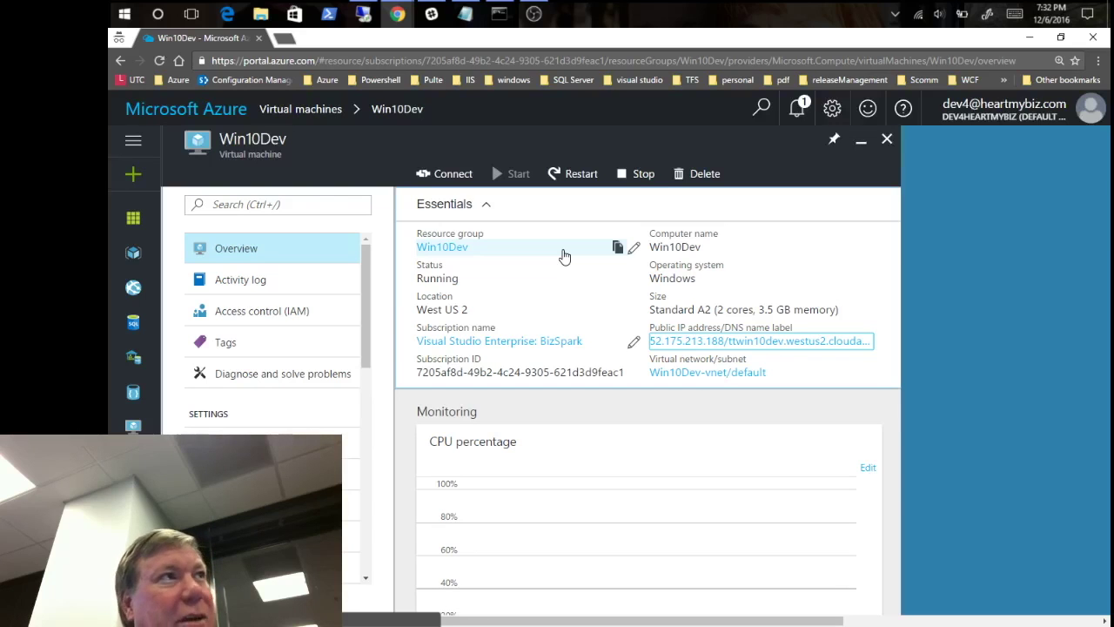
left_click(887, 141)
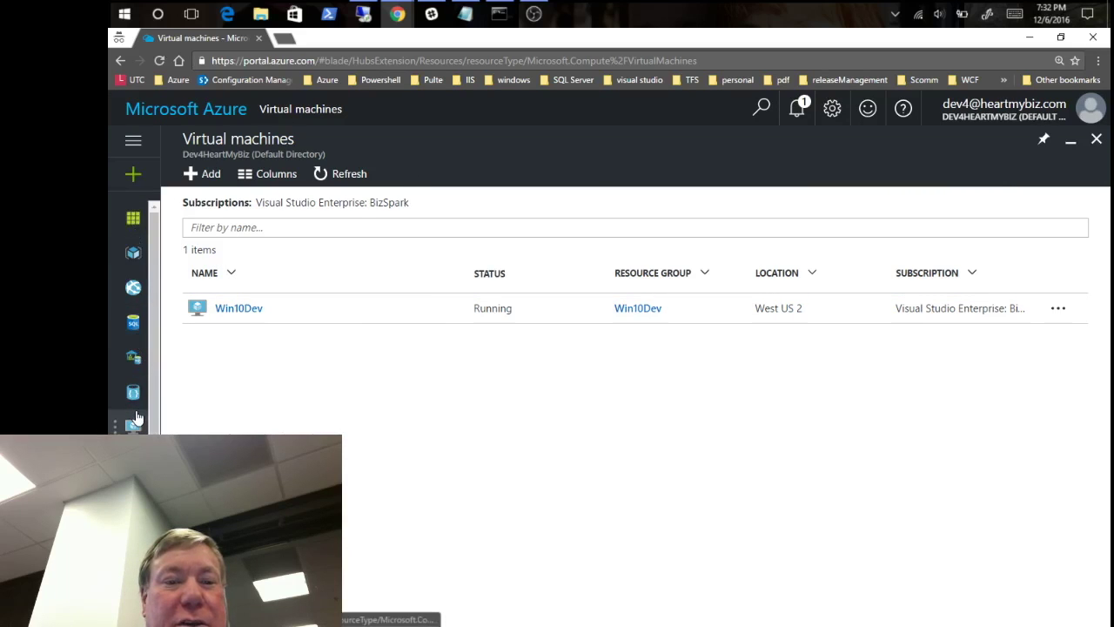
left_click(201, 178)
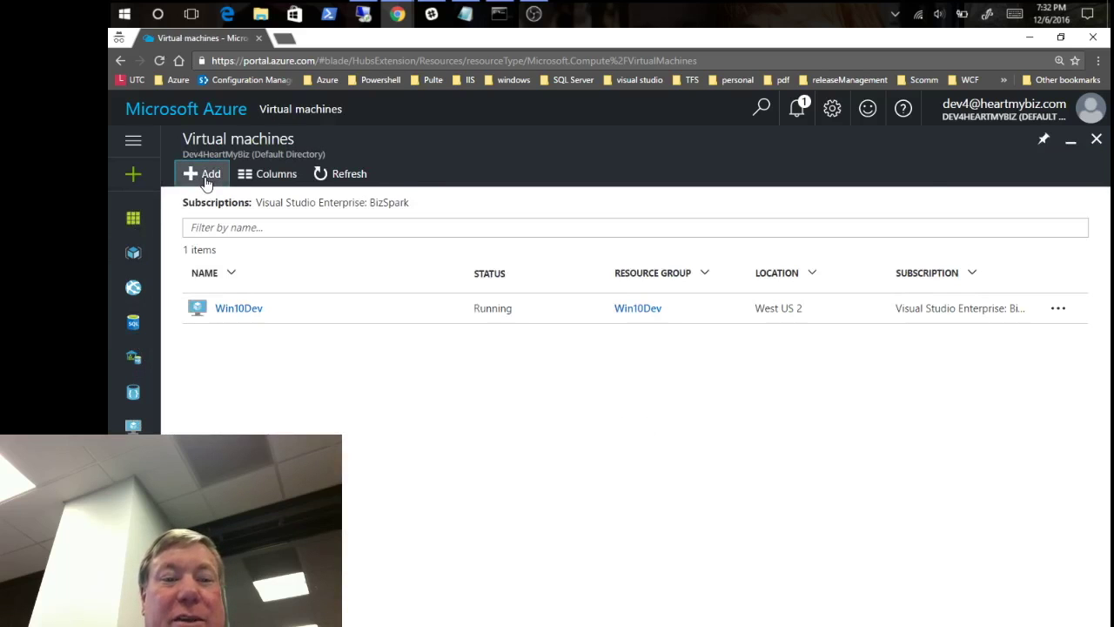
left_click(206, 178)
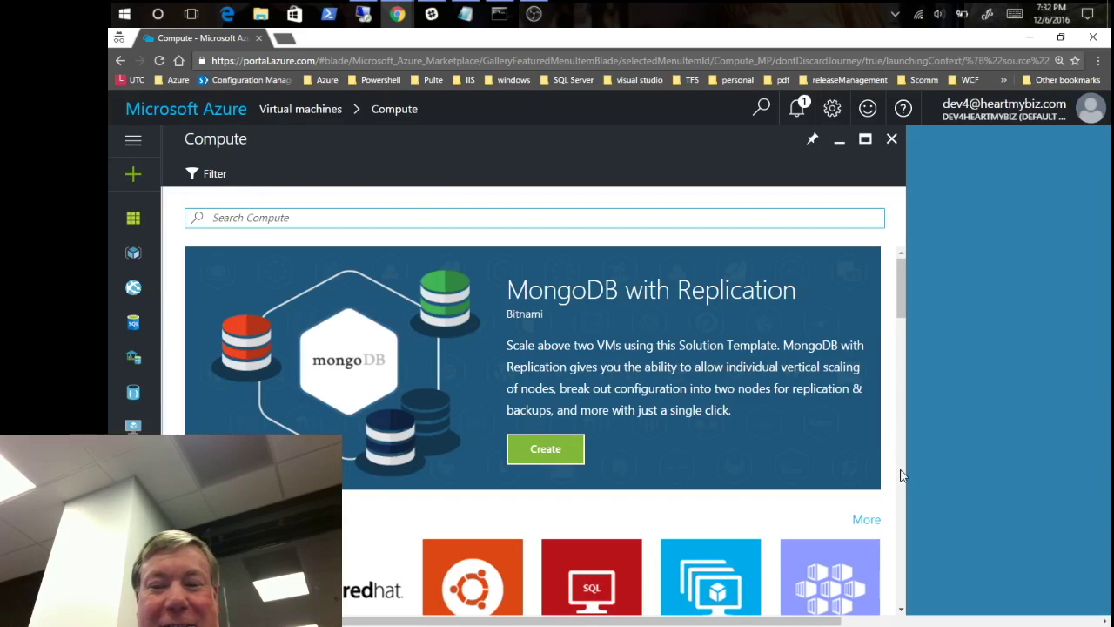
scroll(901, 474, "down", 10)
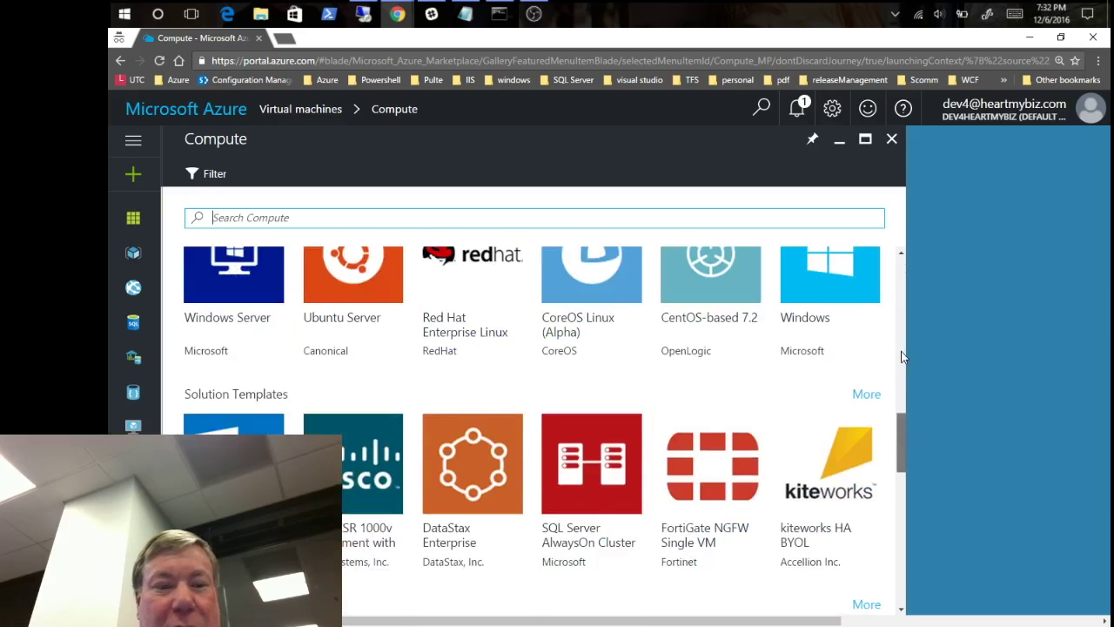
scroll(902, 356, "up", 6)
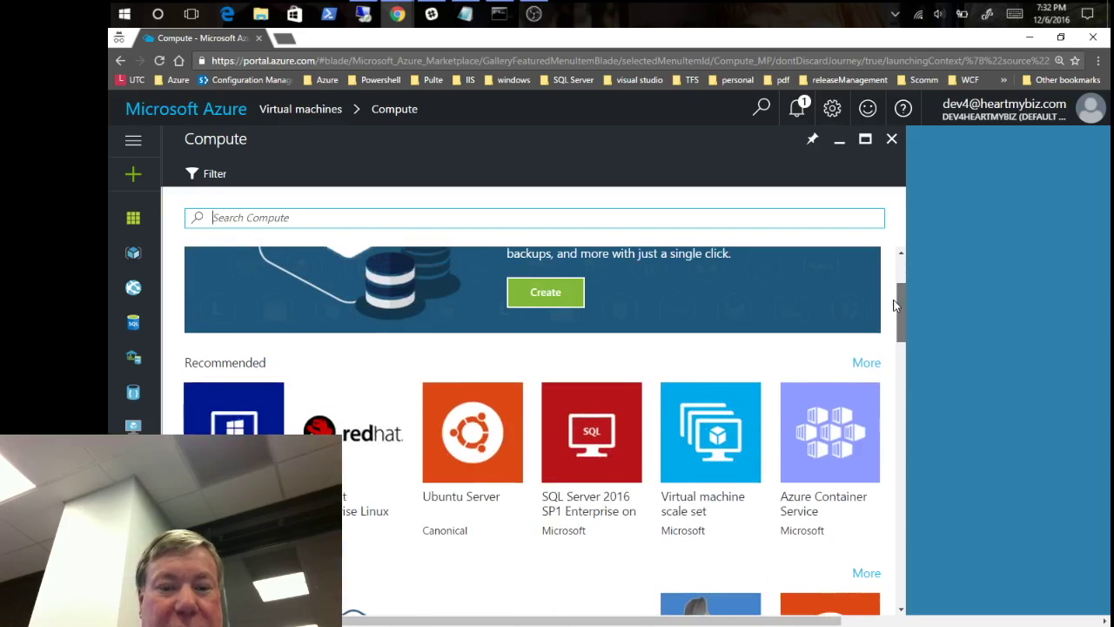
left_click_drag(896, 305, 867, 437)
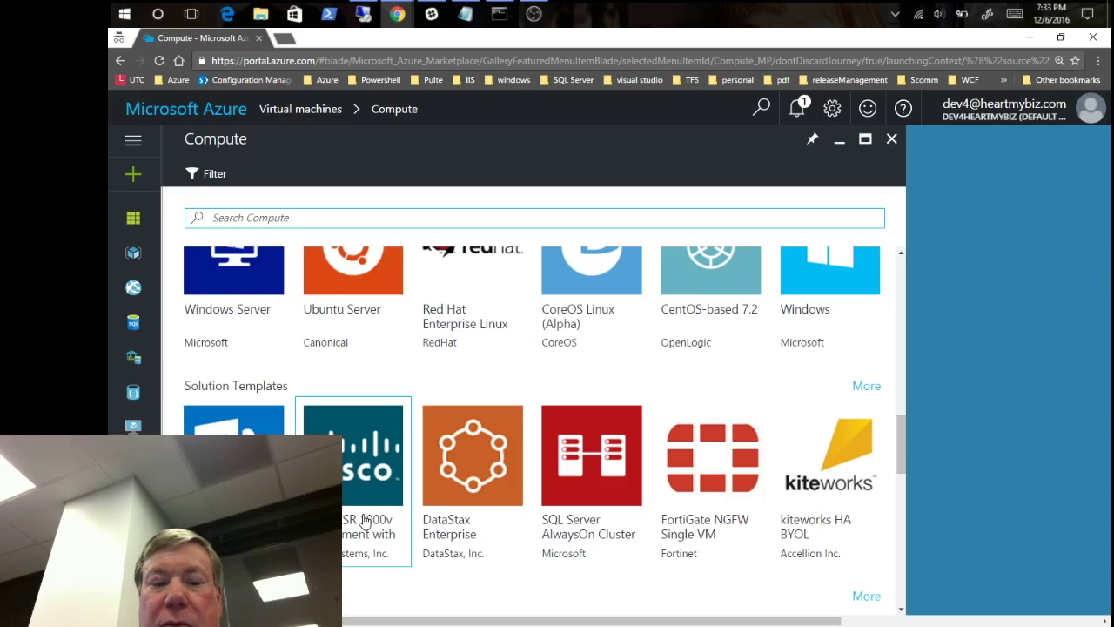
left_click(352, 521)
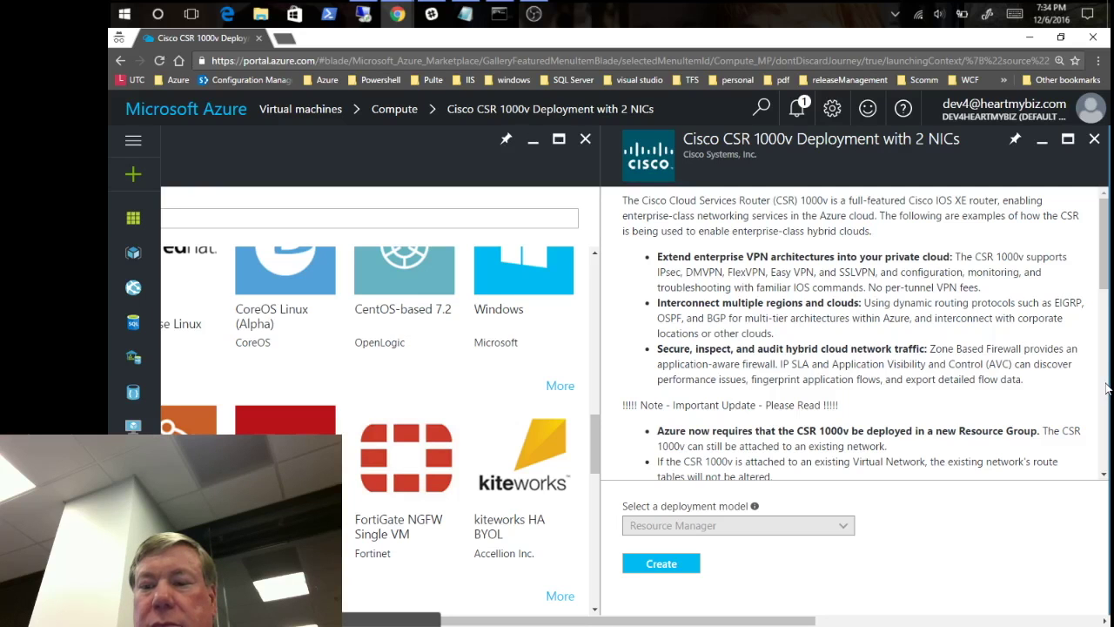
scroll(1106, 388, "down", 3)
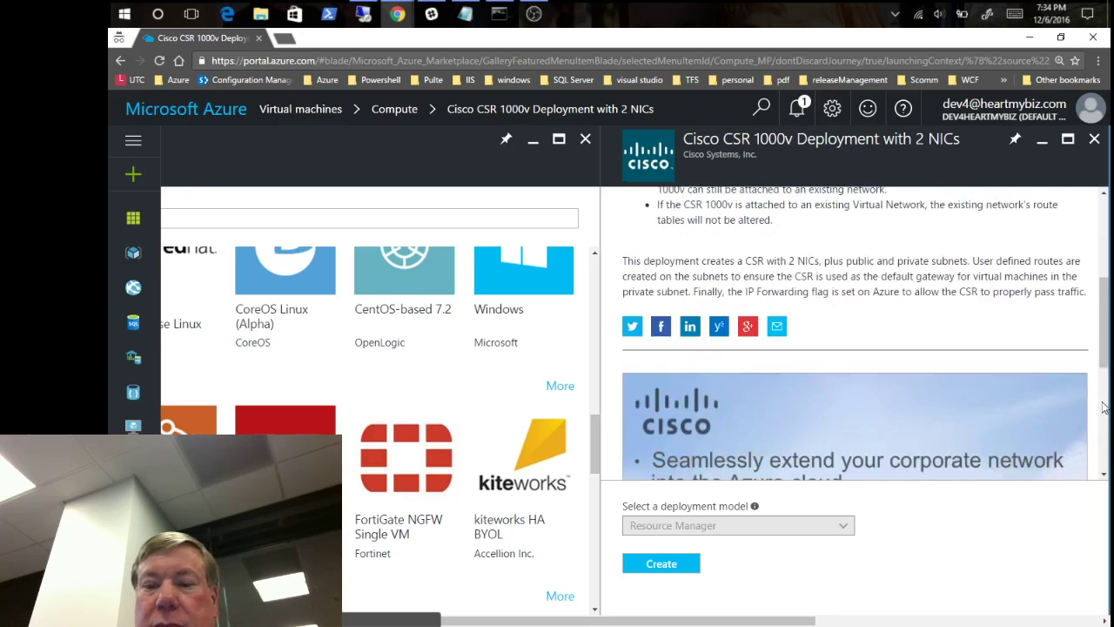
scroll(1104, 407, "down", 3)
left_click_drag(1104, 407, 1099, 222)
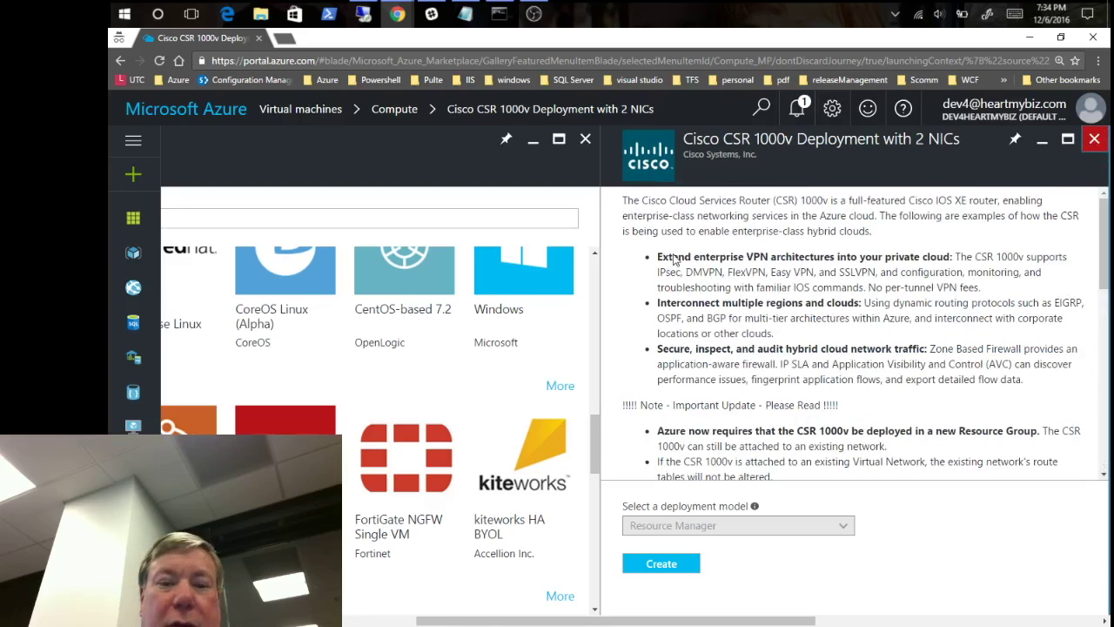
left_click(1094, 141)
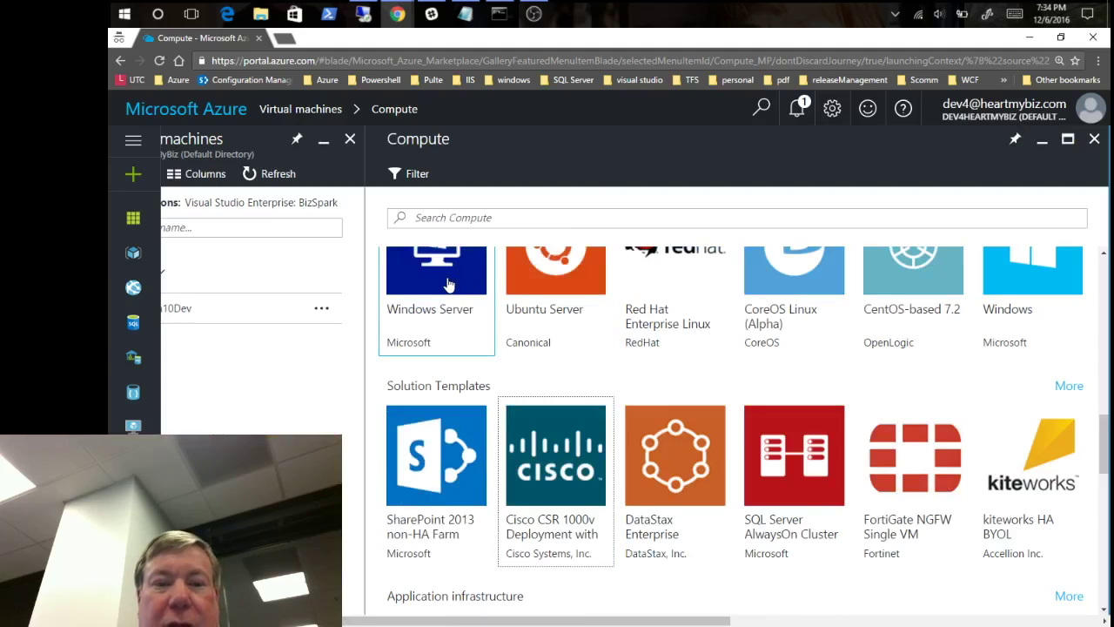
- Pick the Windows Server 2016 Datacenter image, keep Resource Manager deployment, and start creating it
left_click(449, 286)
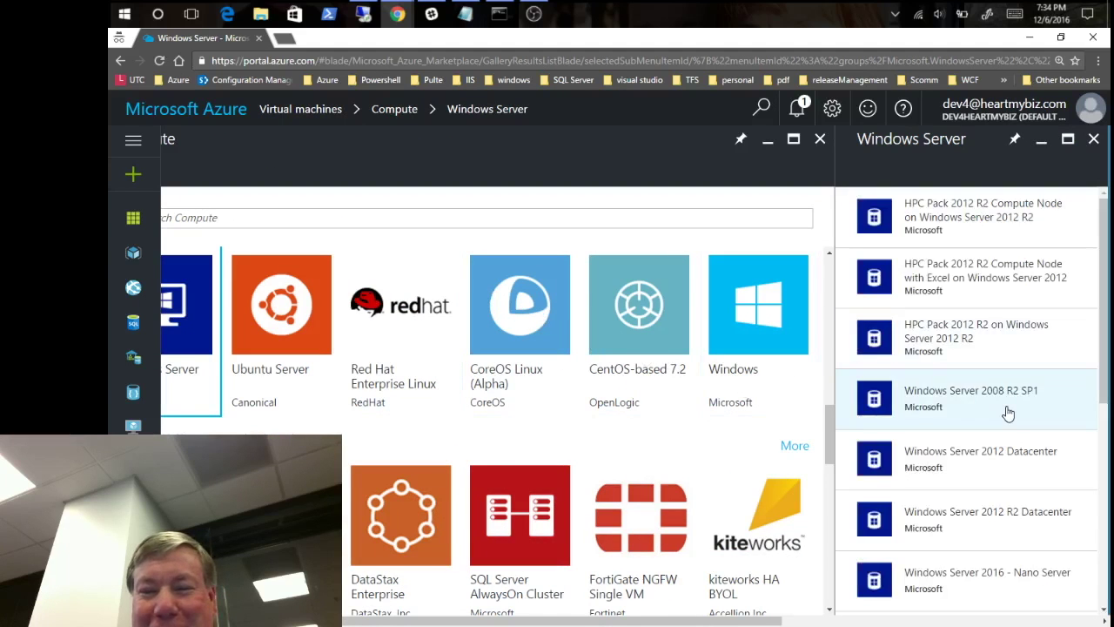
left_click(1040, 512)
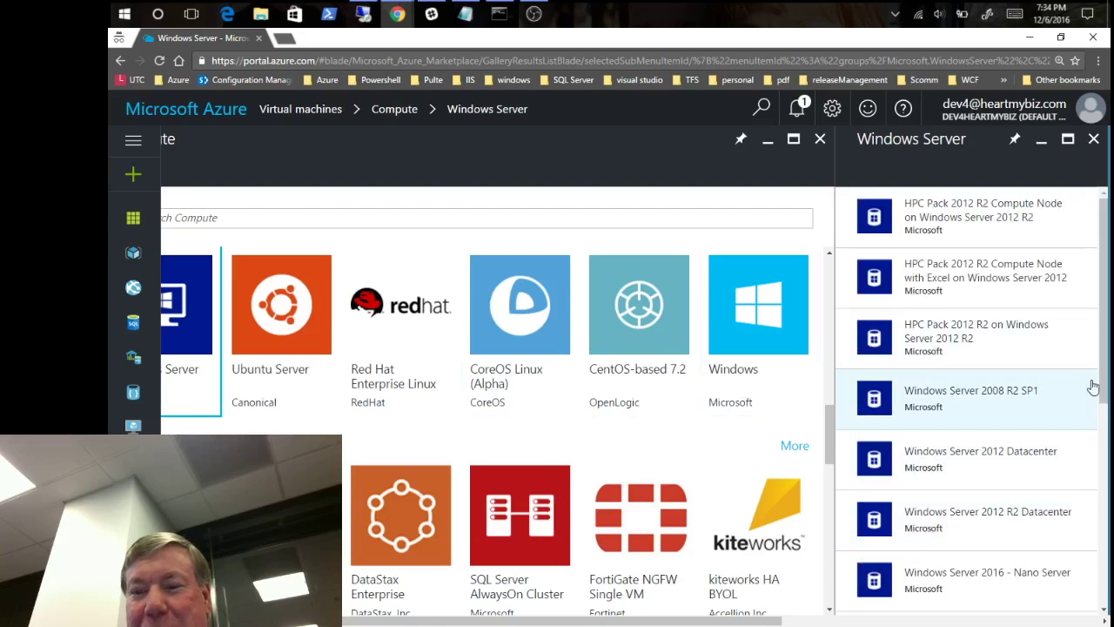
left_click_drag(1104, 392, 1104, 467)
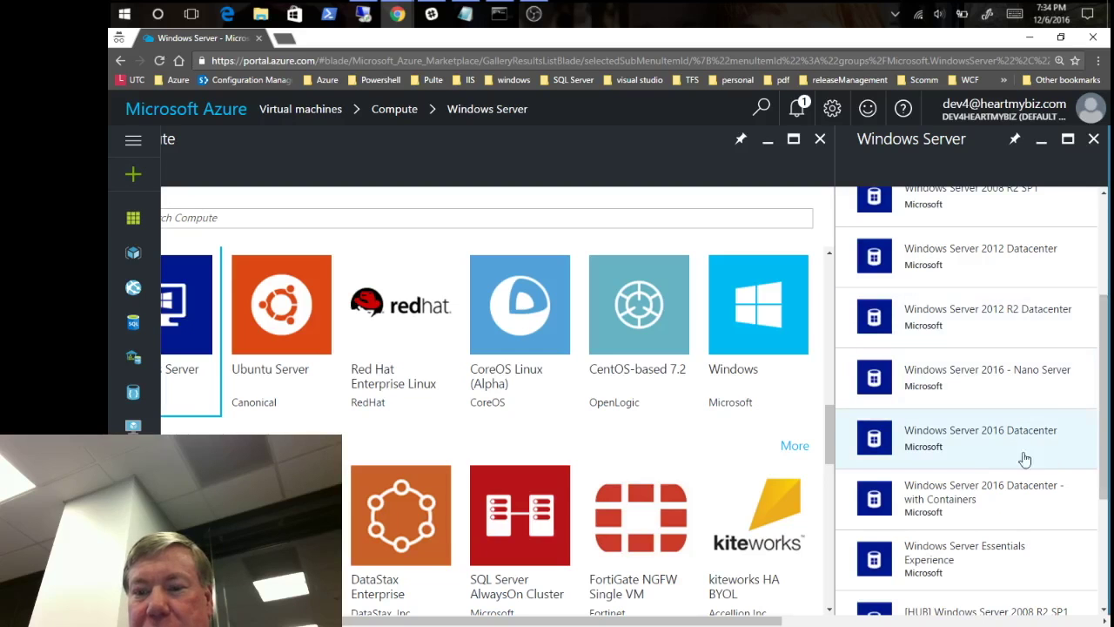
left_click(989, 438)
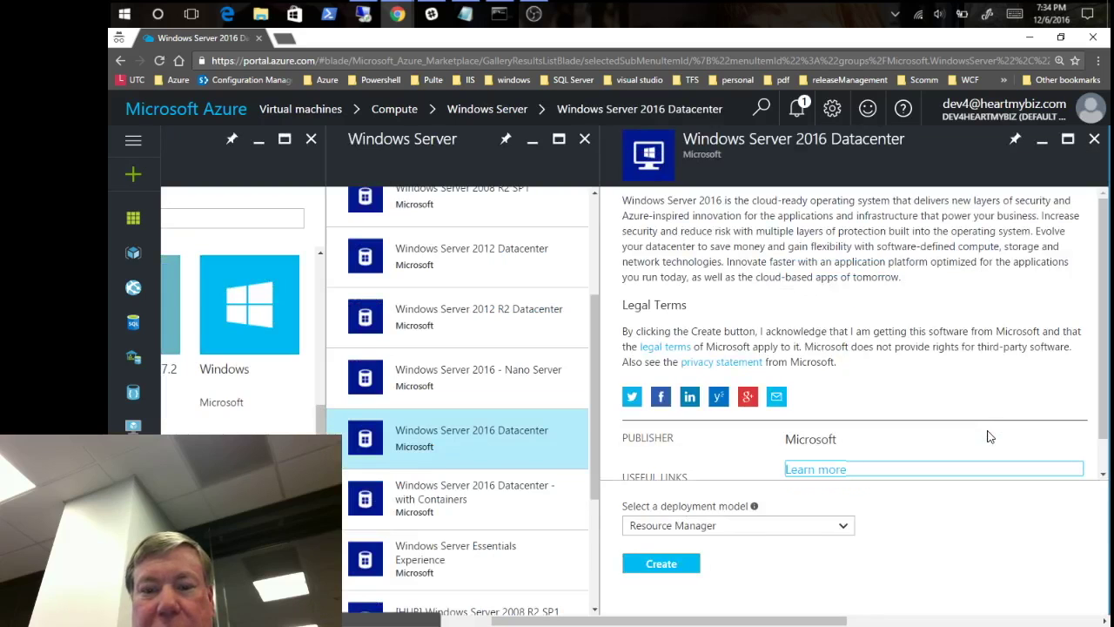
left_click(752, 526)
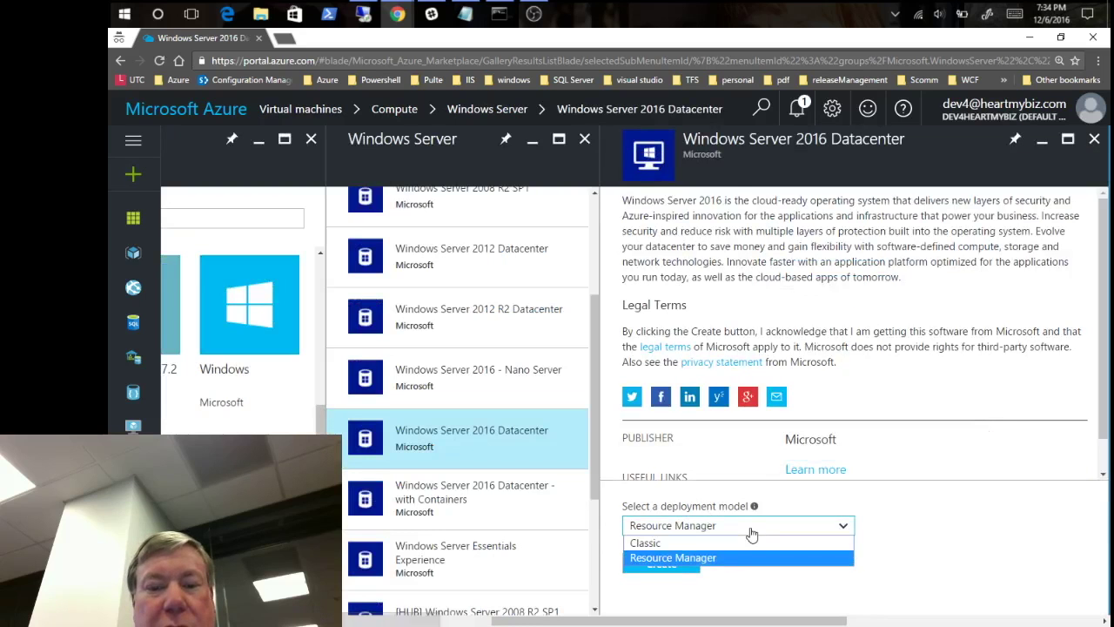
left_click(928, 511)
left_click(672, 566)
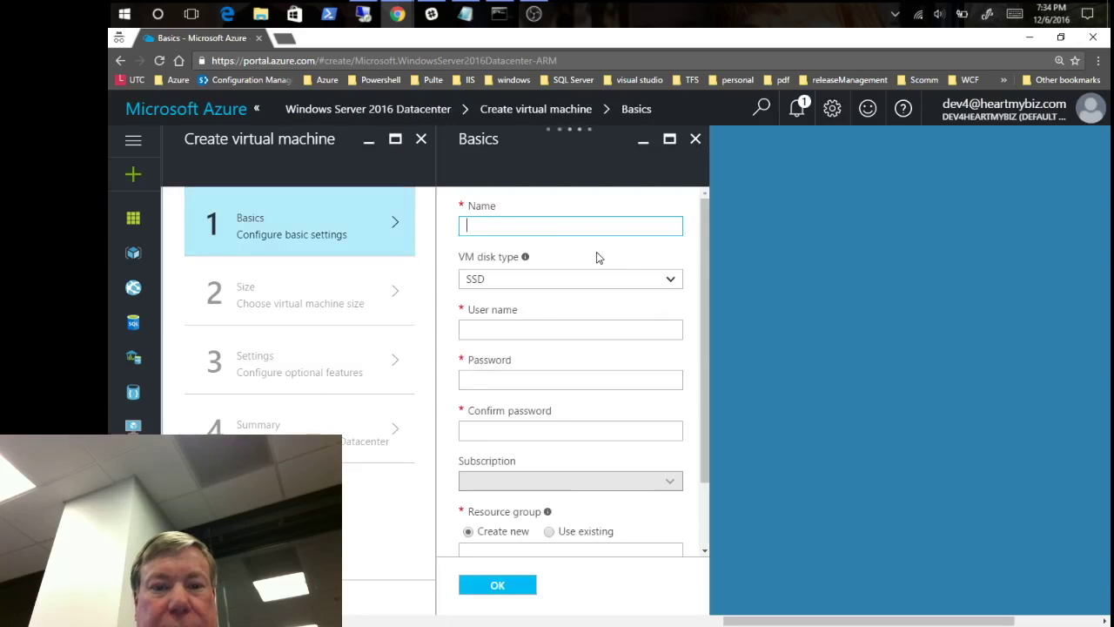
- Enter psugvm1 as the VM name and keep SSD as the VM disk type
type("ps")
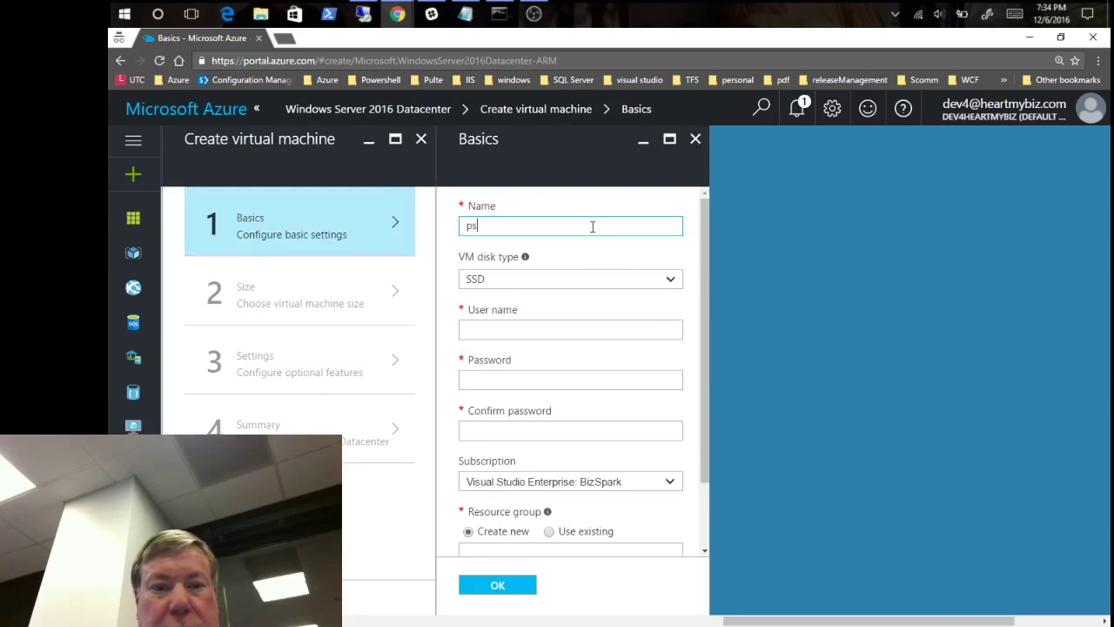
type("ug")
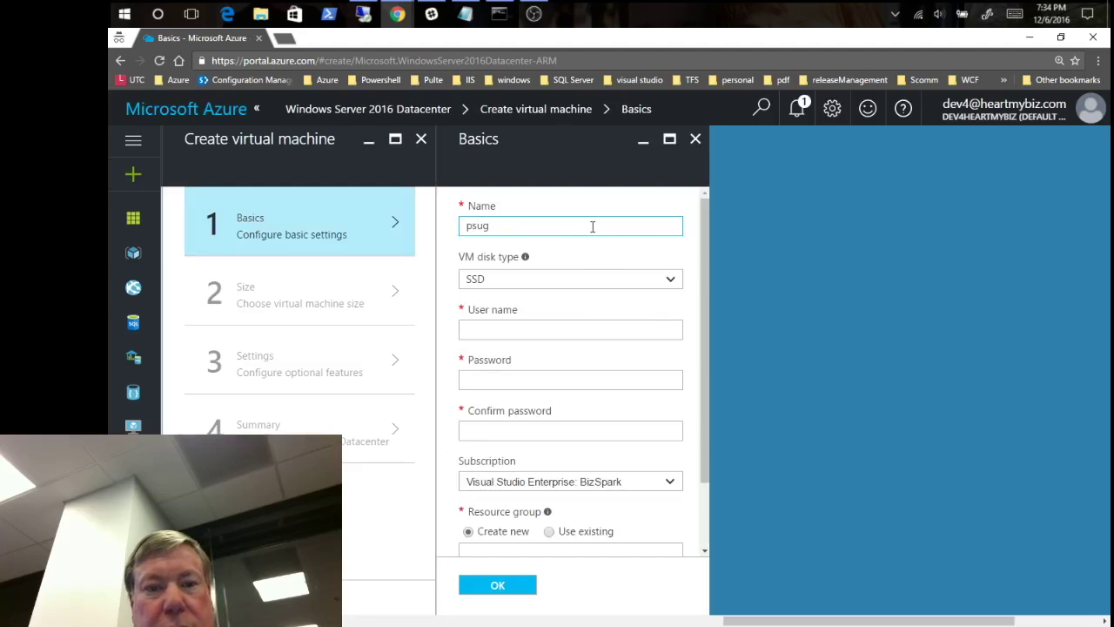
type("vm1")
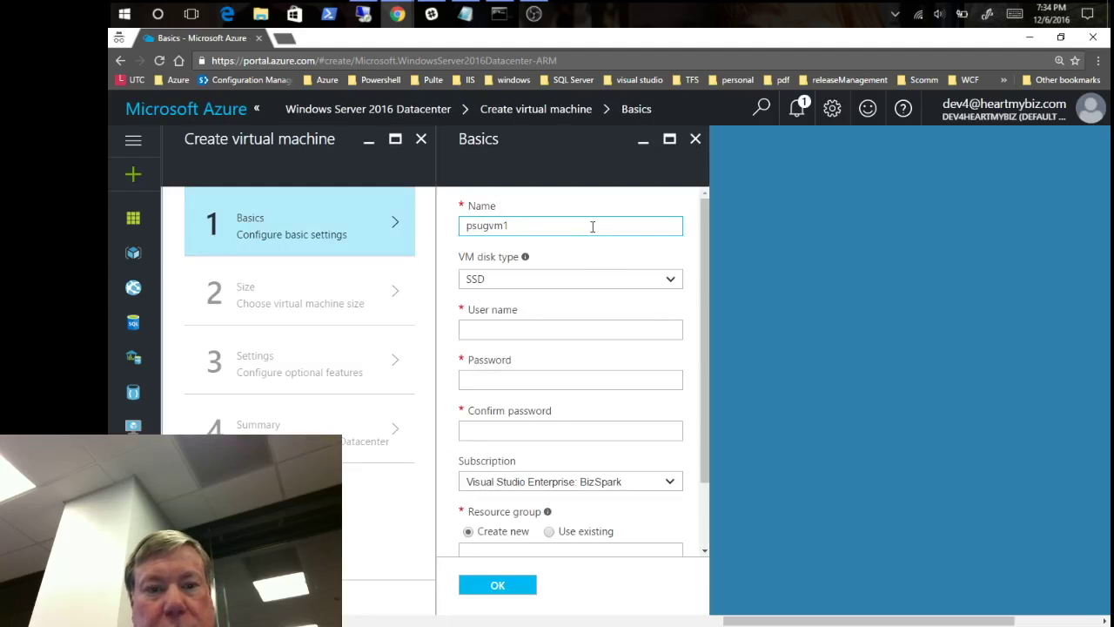
left_click(671, 284)
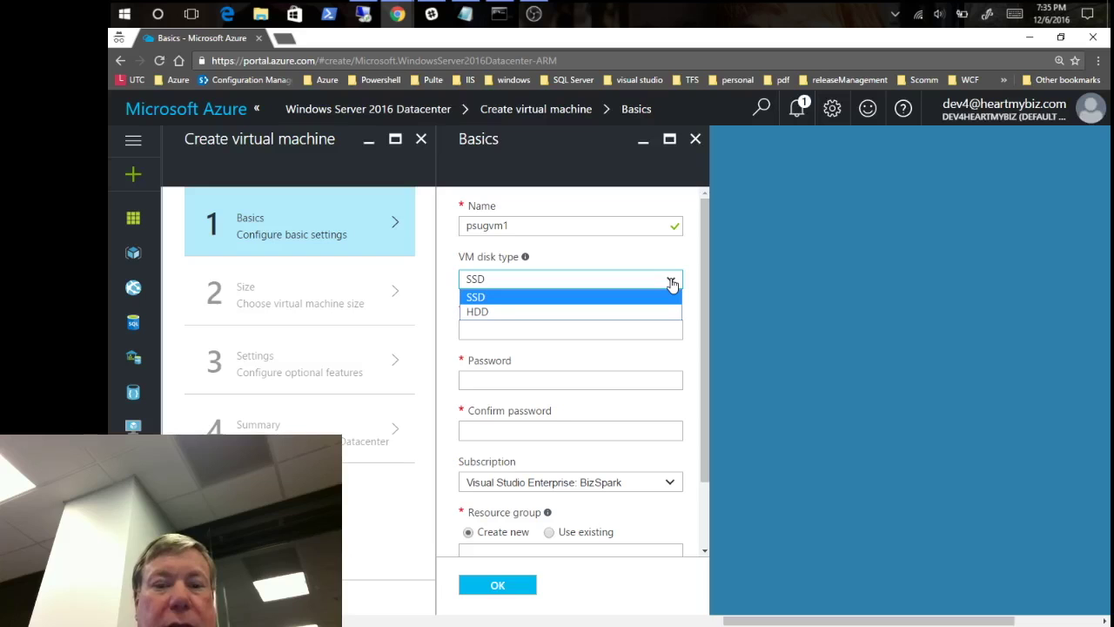
left_click(671, 284)
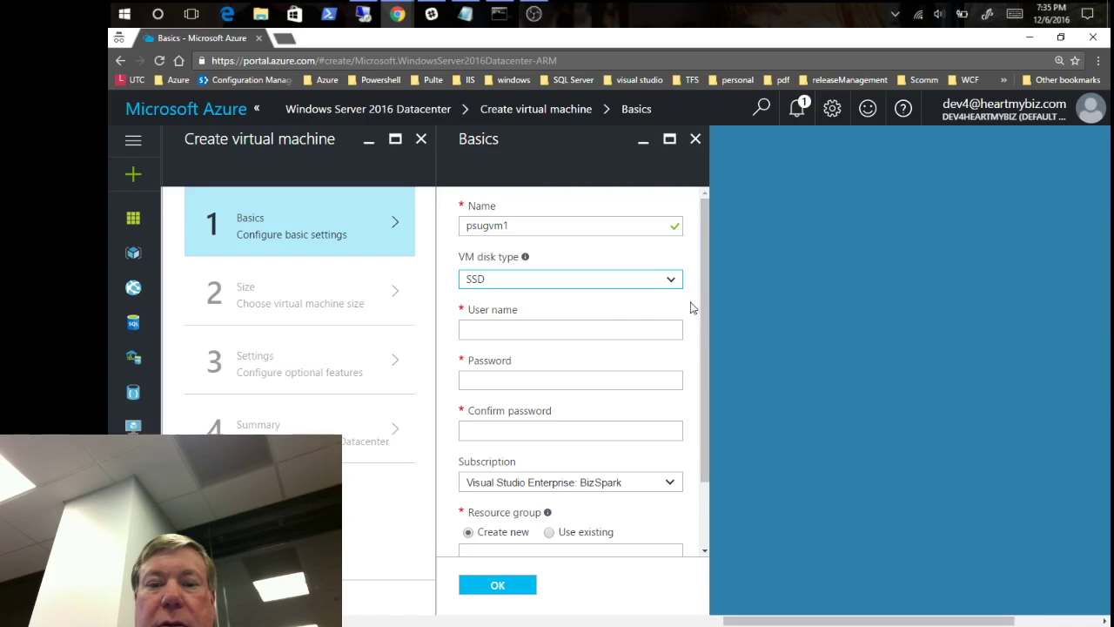
left_click(620, 328)
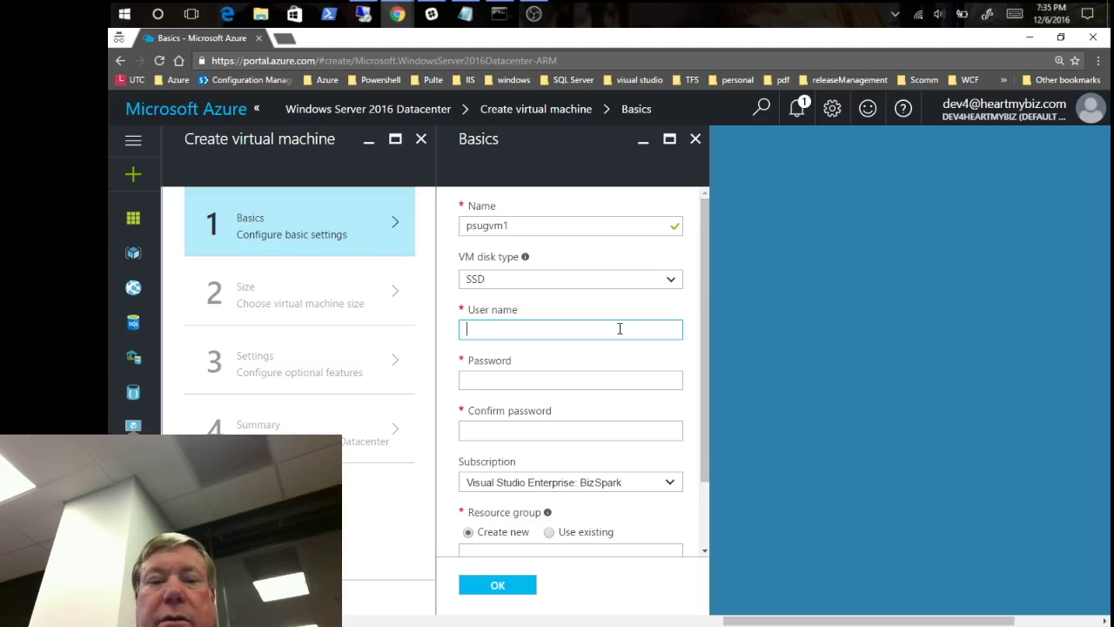
- Enter the administrator user name, the password and its confirmation
type("TomT")
key("Tab")
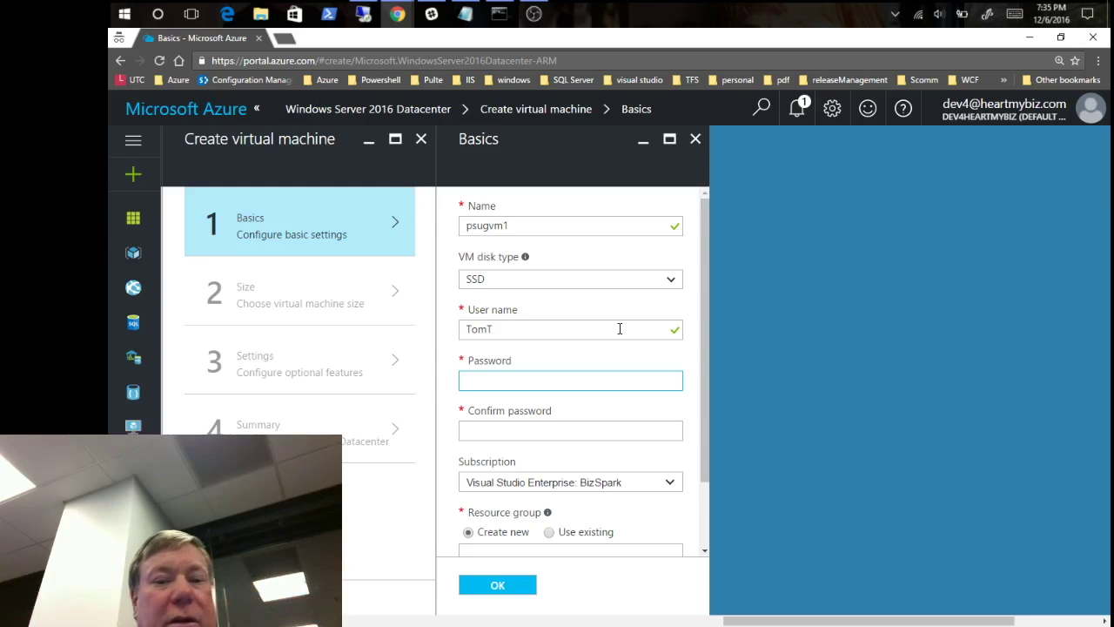
type("***")
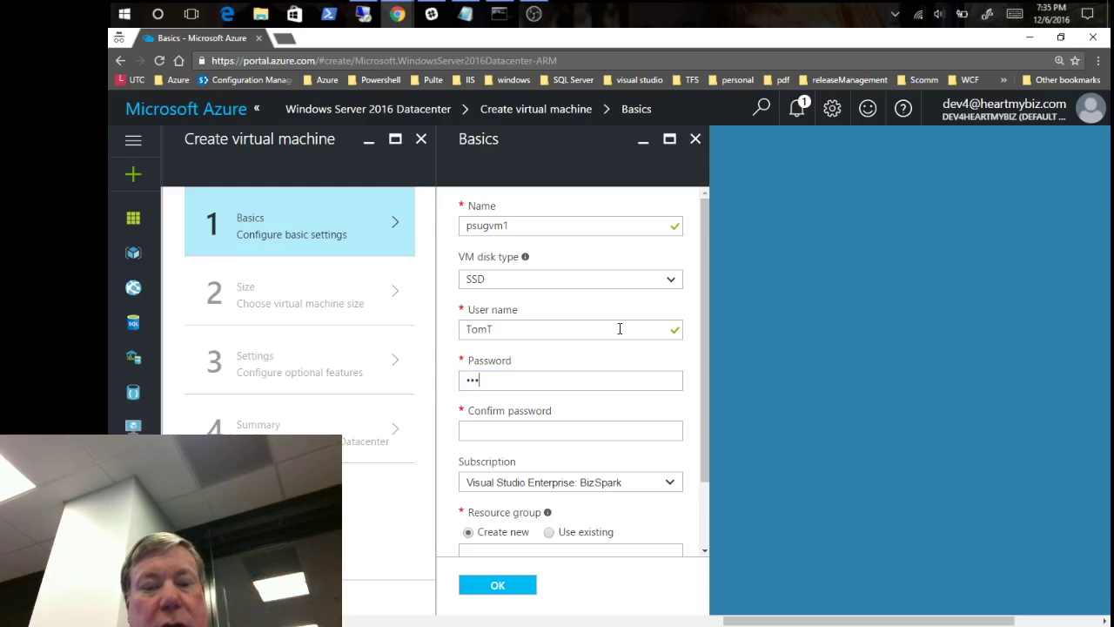
type("***")
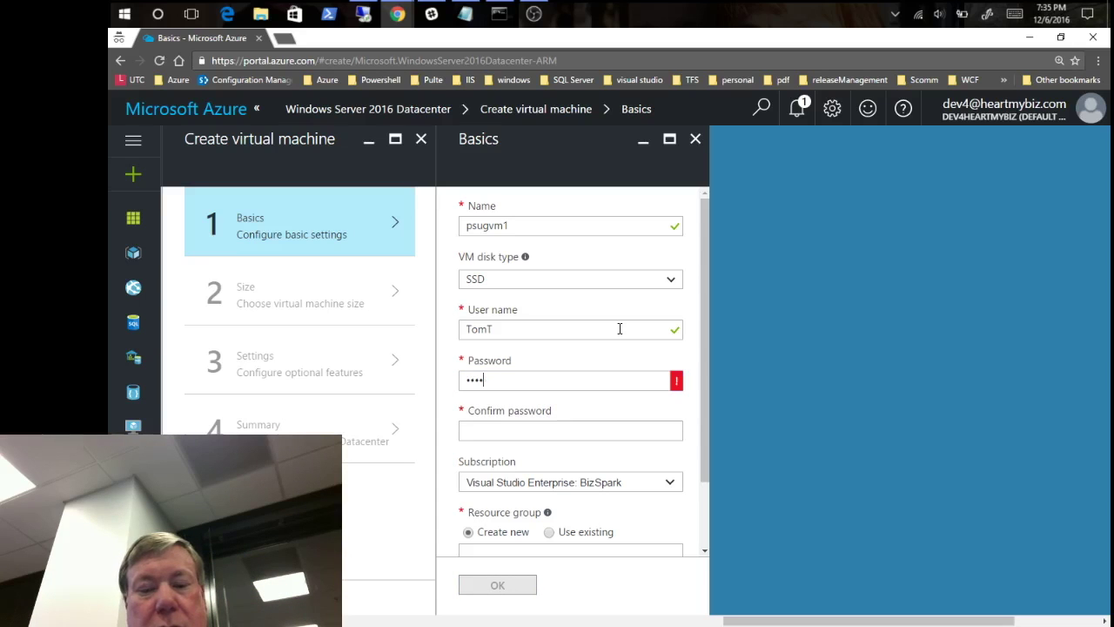
type("********")
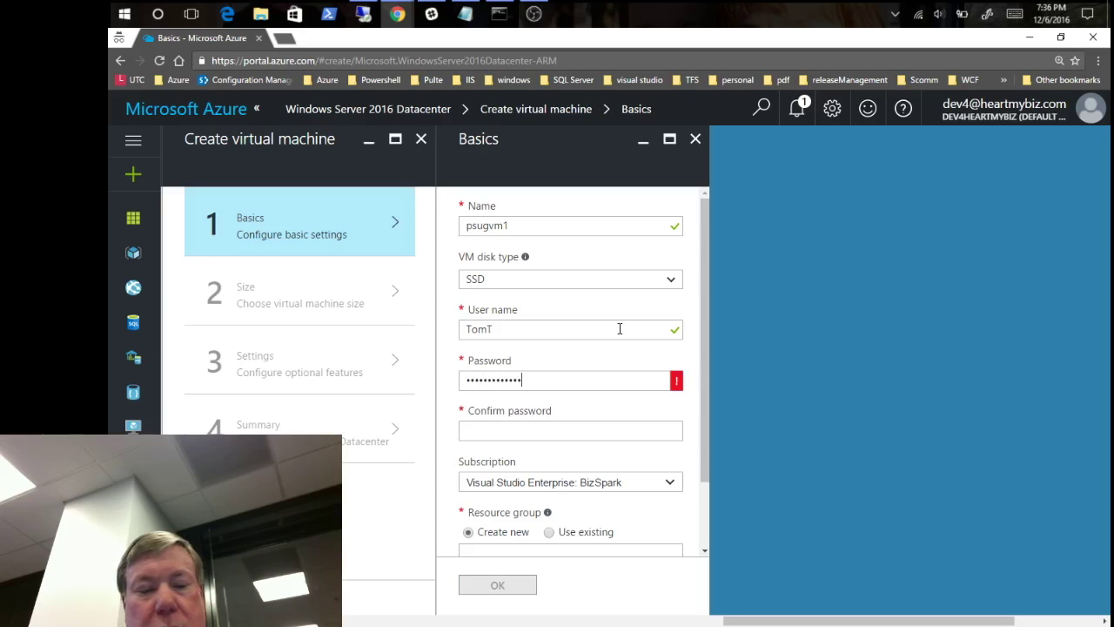
key("Tab")
type("****")
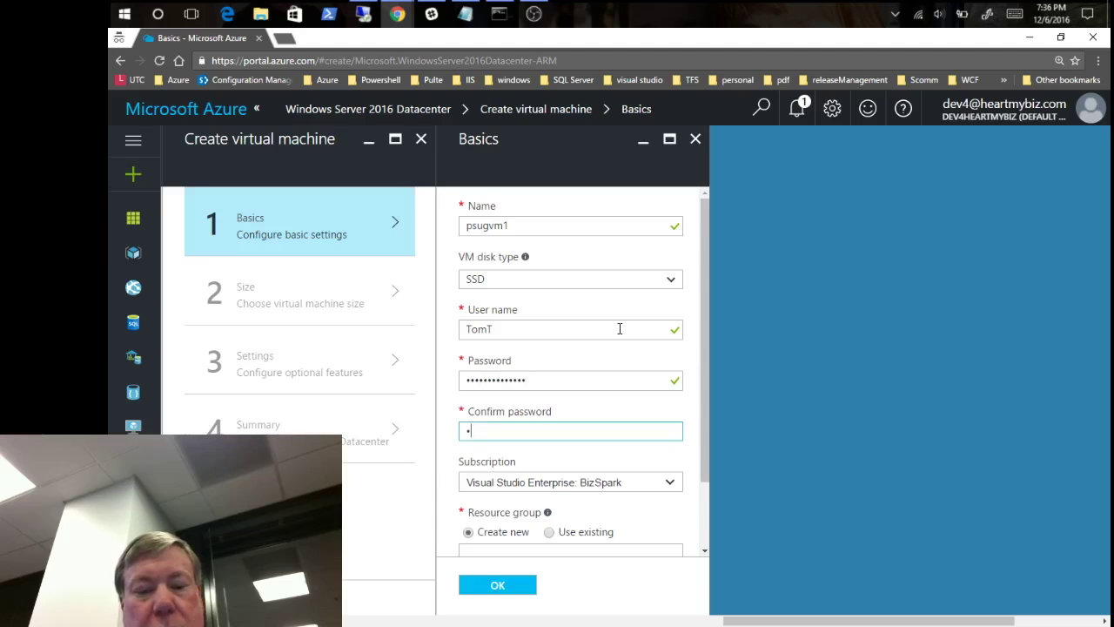
type("**********")
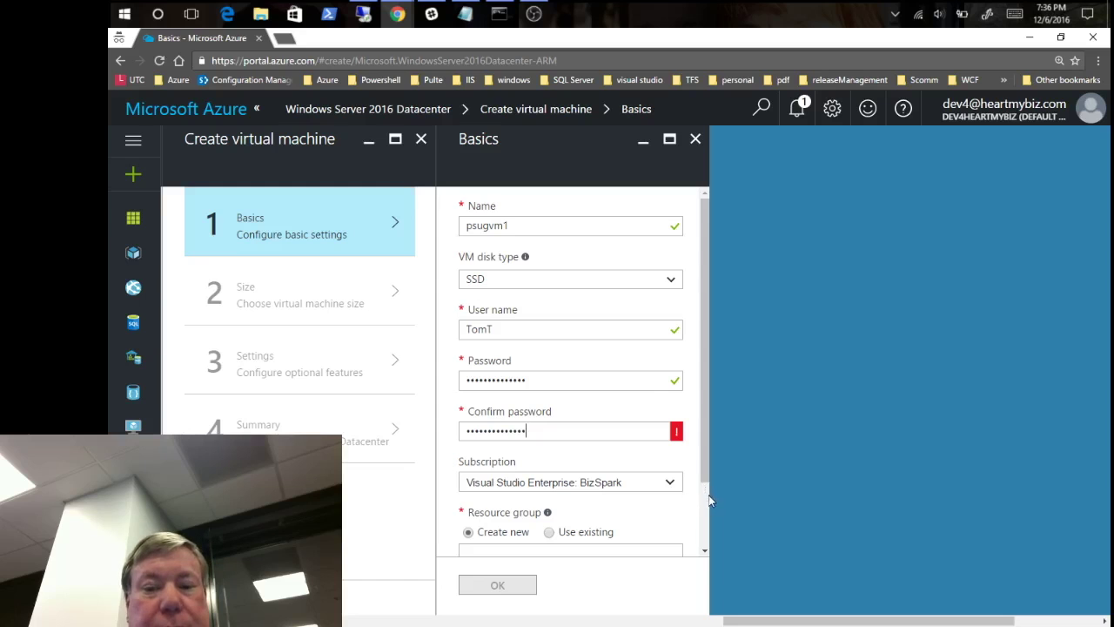
- Name the new resource group psugrg1 and retype the confirmation password
scroll(707, 501, "down", 1)
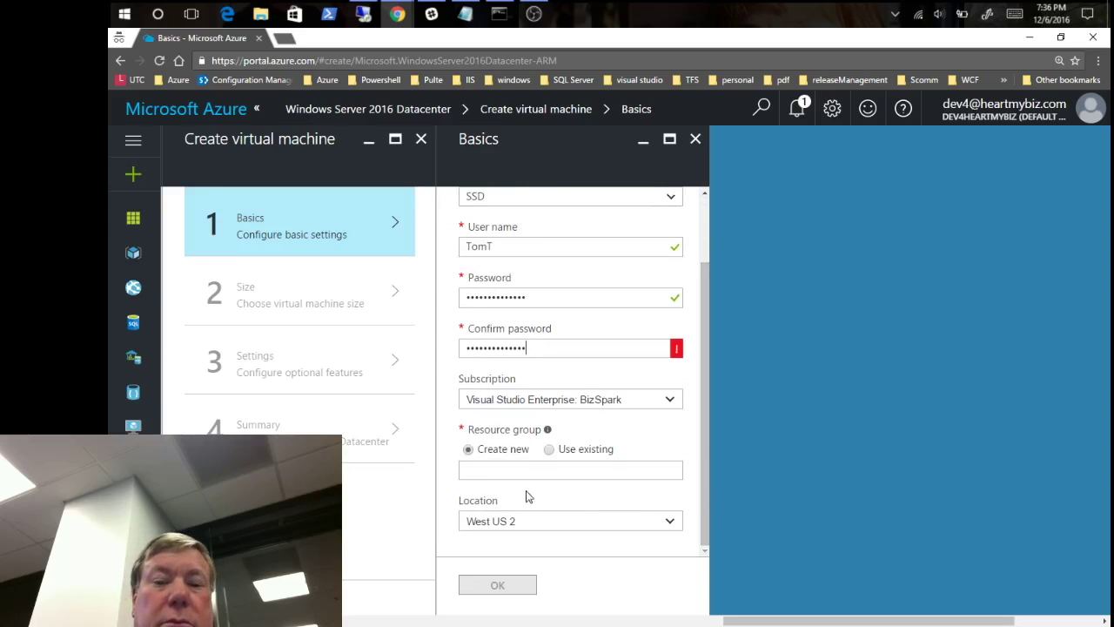
left_click(584, 471)
type("psugrg1")
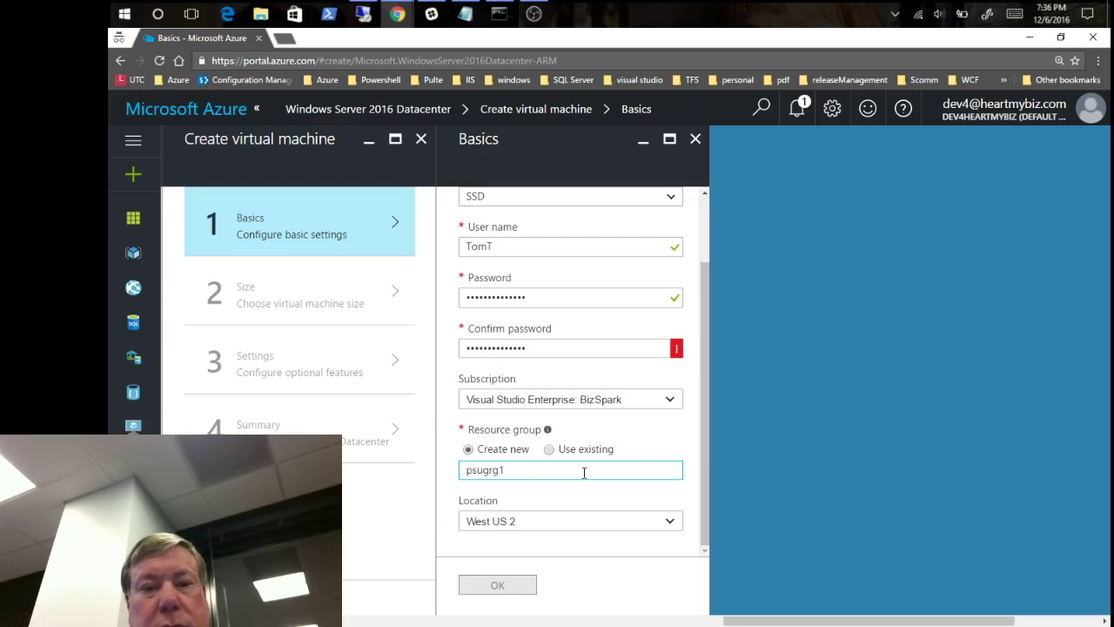
scroll(705, 230, "up", 2)
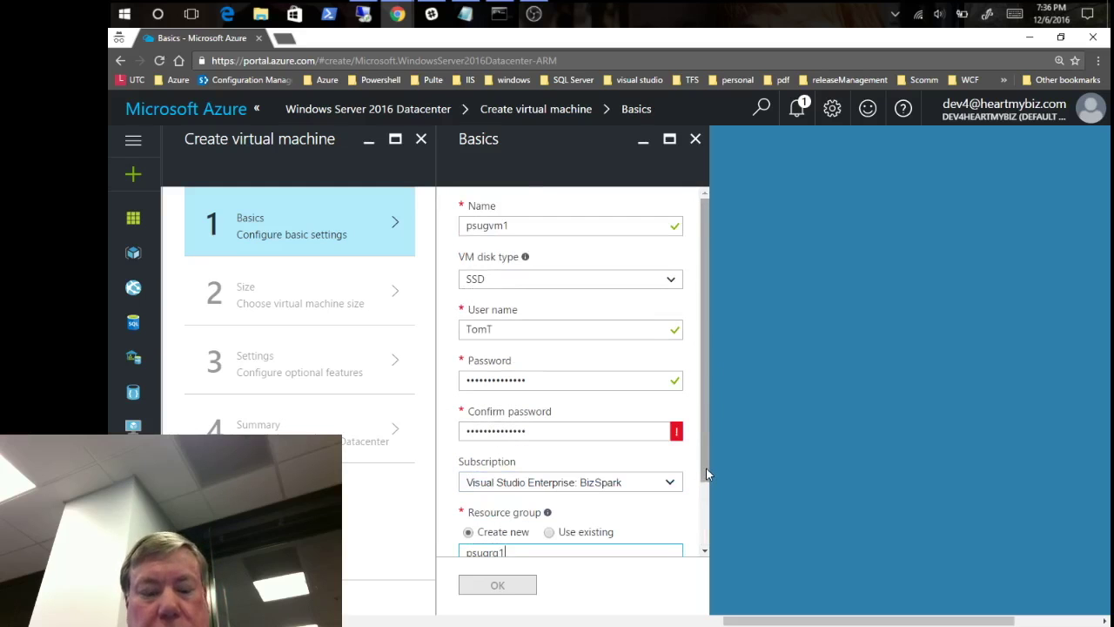
left_click_drag(706, 469, 706, 497)
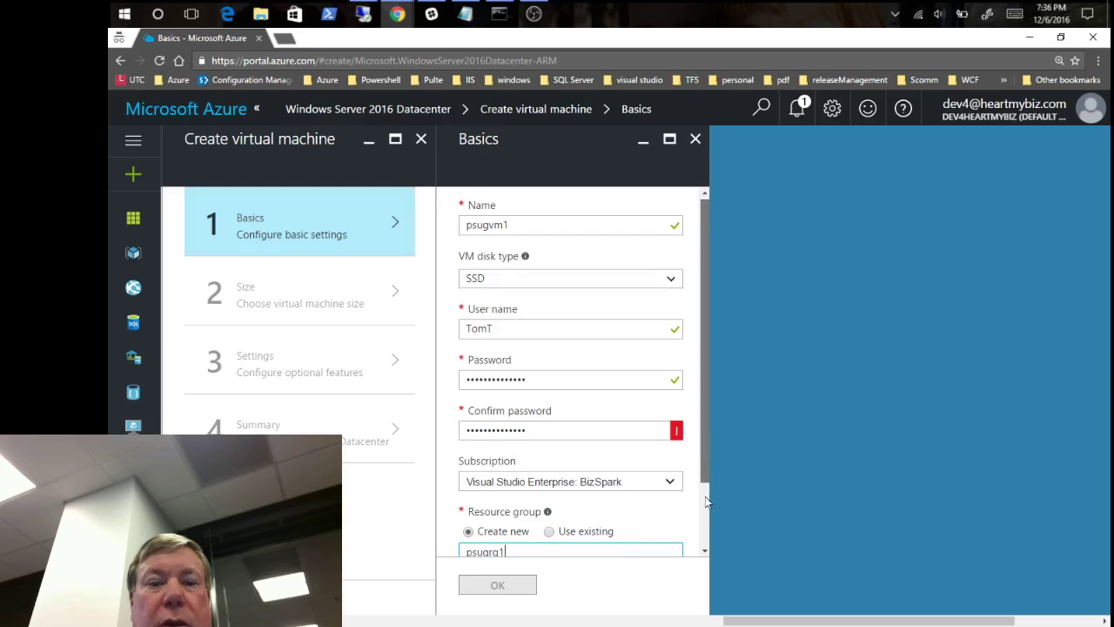
scroll(706, 476, "down", 1)
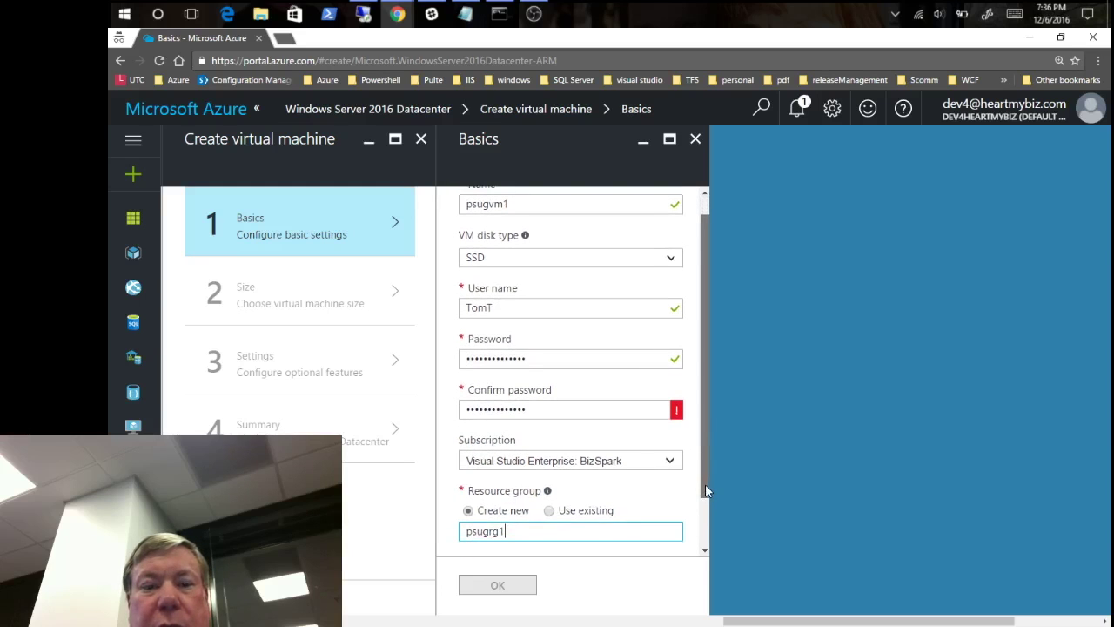
left_click_drag(705, 492, 703, 540)
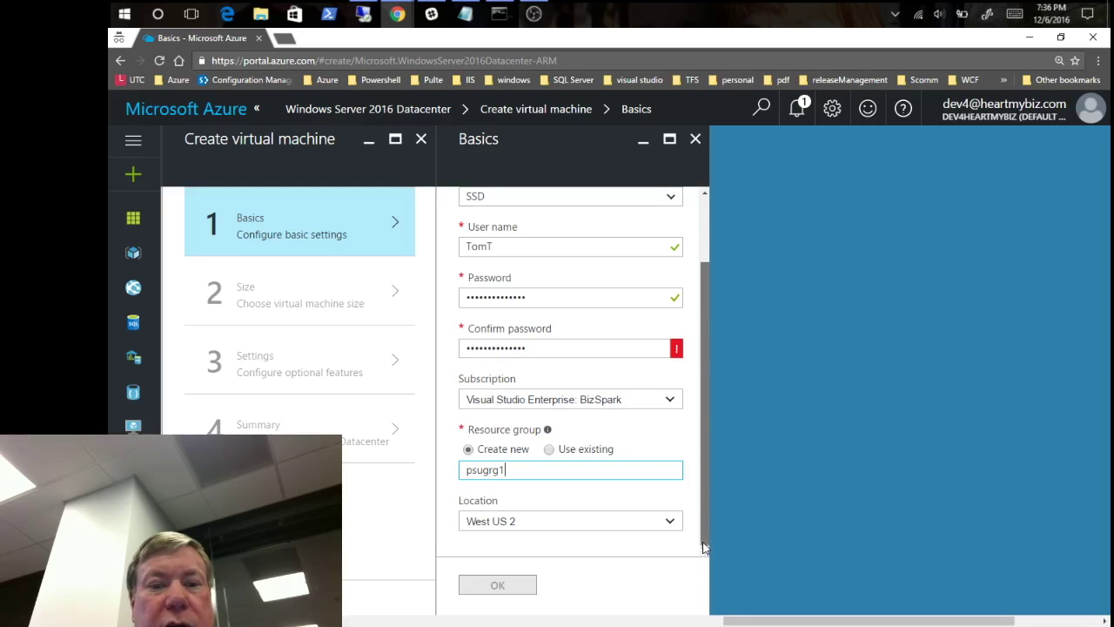
double_click(539, 348)
type("••••••")
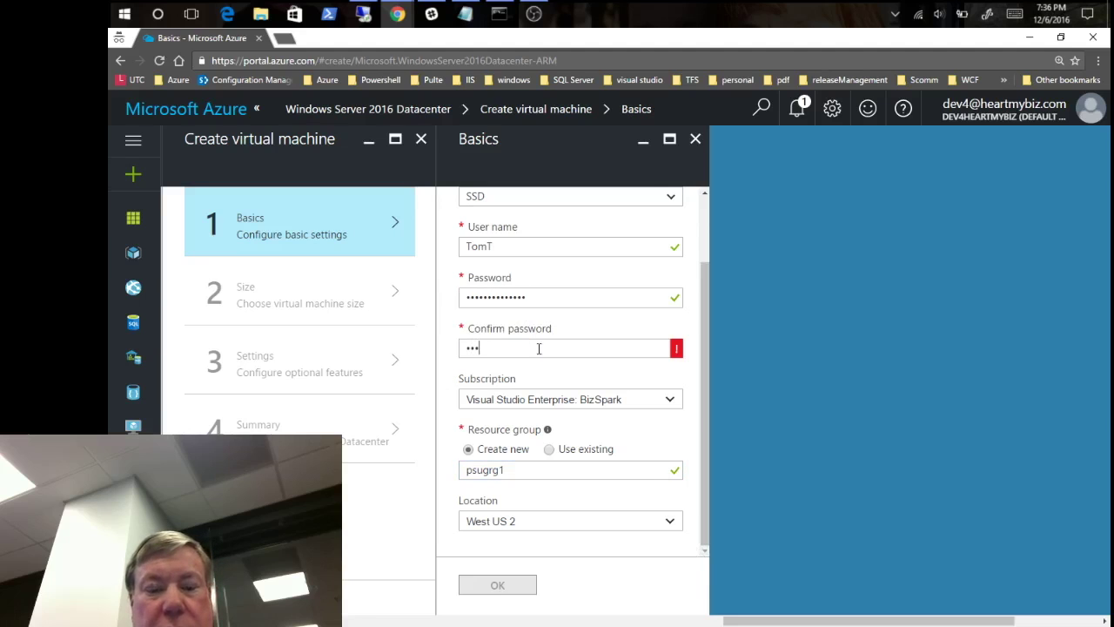
type("••••••••")
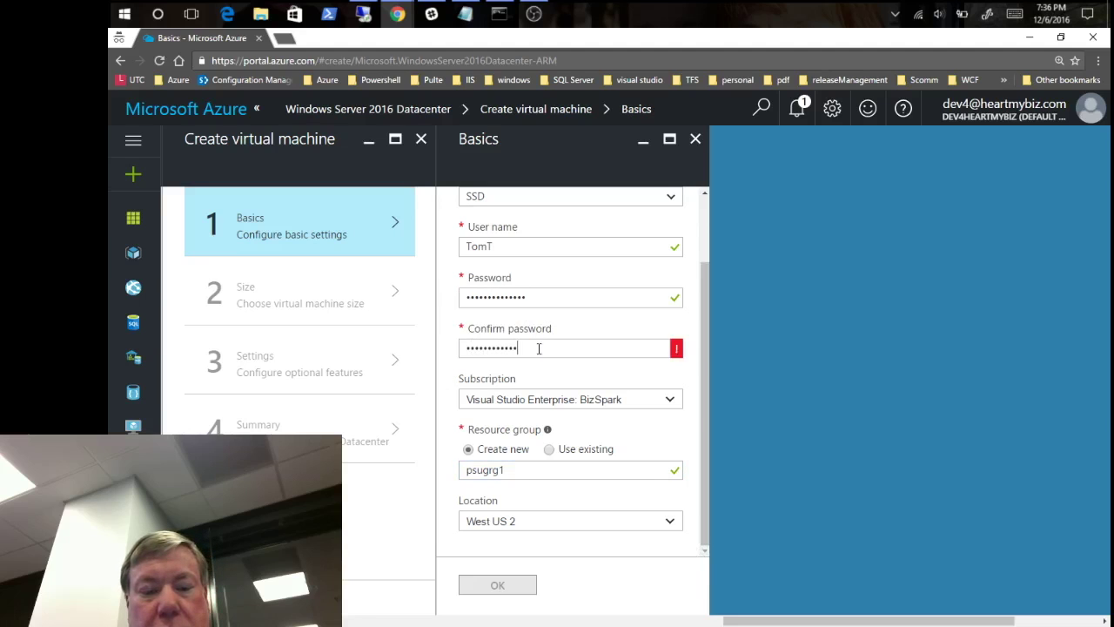
key("Tab")
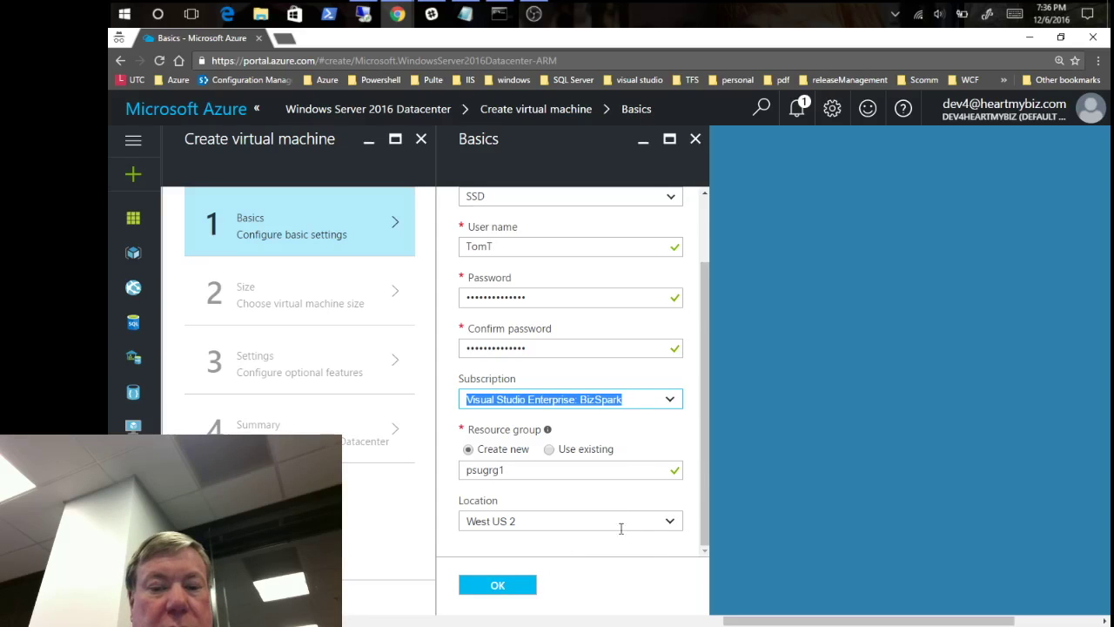
- Keep West US 2 as the location and submit the basic settings
left_click(671, 522)
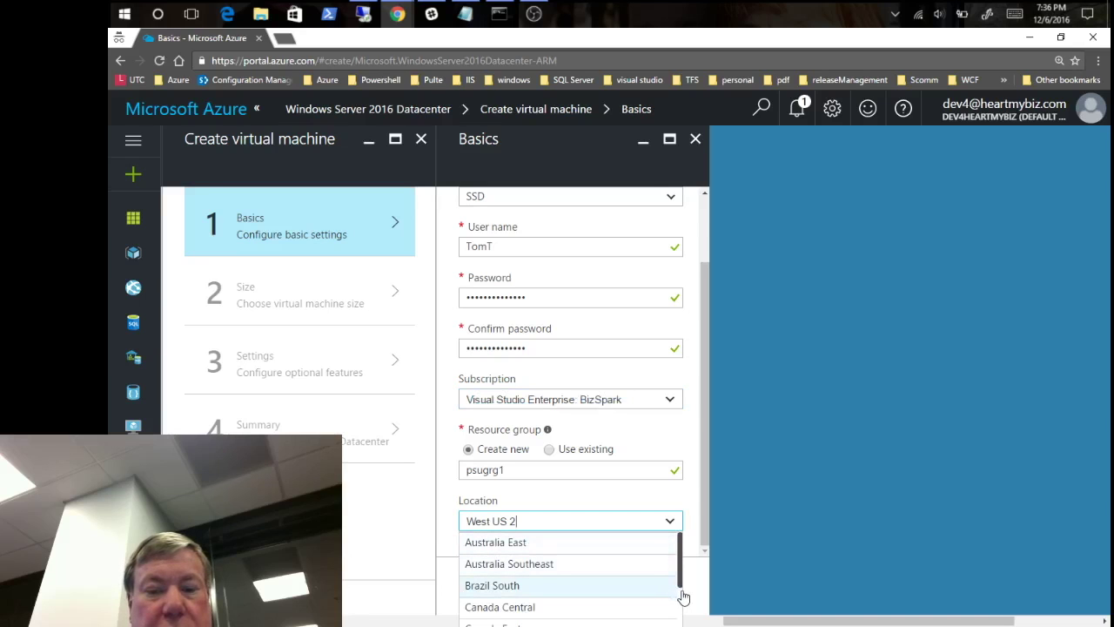
scroll(683, 600, "down", 2)
left_click_drag(683, 615, 677, 545)
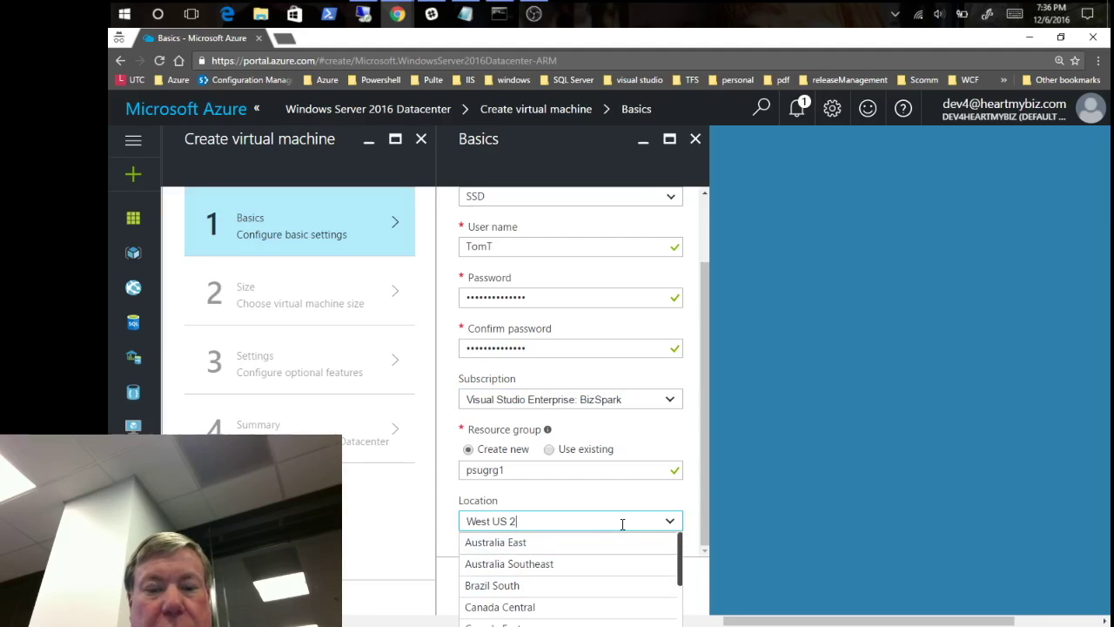
left_click(698, 525)
left_click(496, 585)
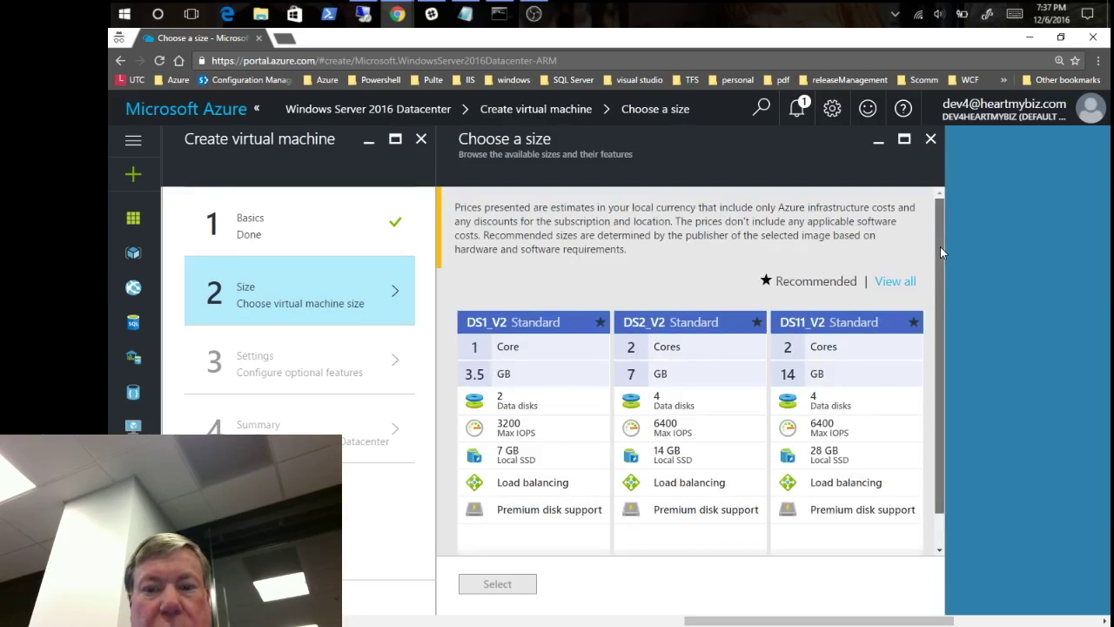
- Show all VM sizes, scroll through the cards and pick DS1_V2 Standard (1 core, 3.5 GB)
scroll(937, 296, "down", 1)
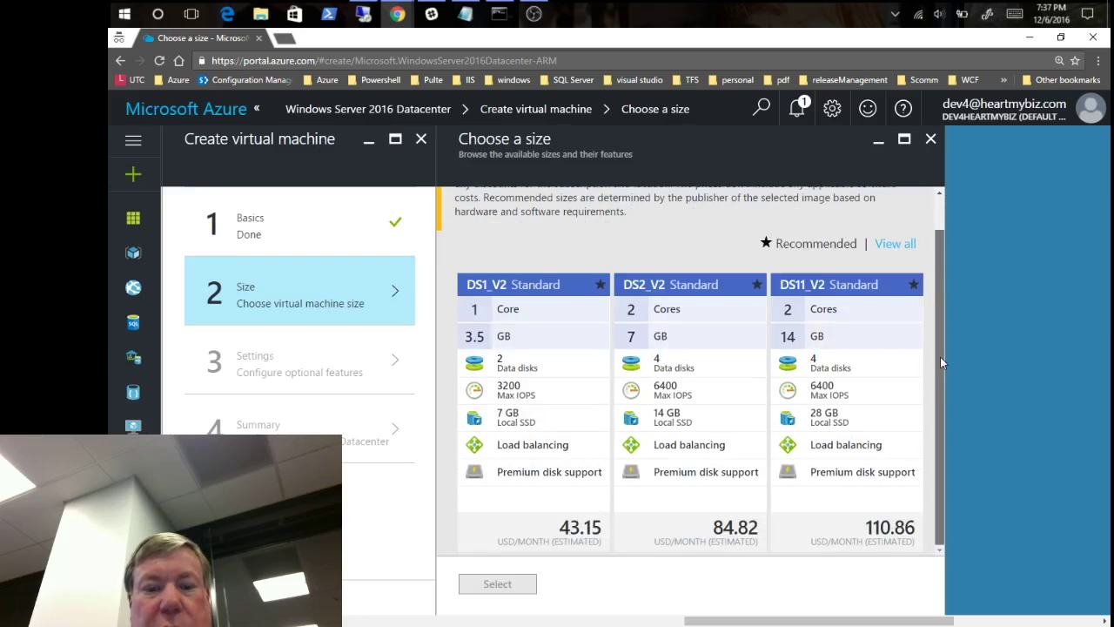
scroll(940, 287, "up", 1)
left_click(911, 273)
left_click_drag(942, 242, 939, 503)
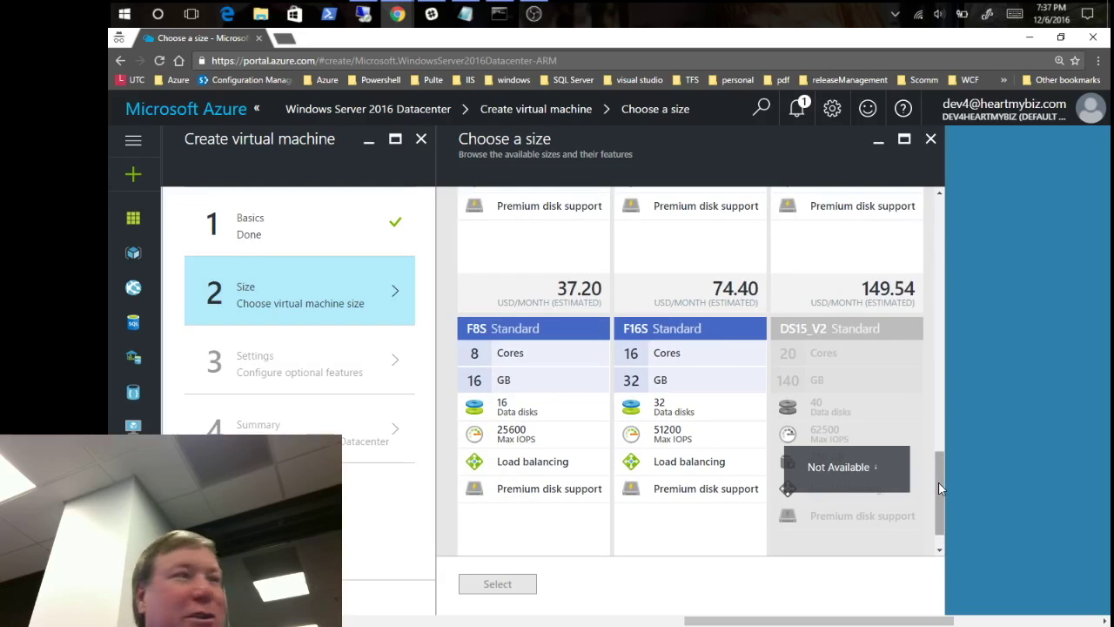
left_click_drag(940, 491, 938, 441)
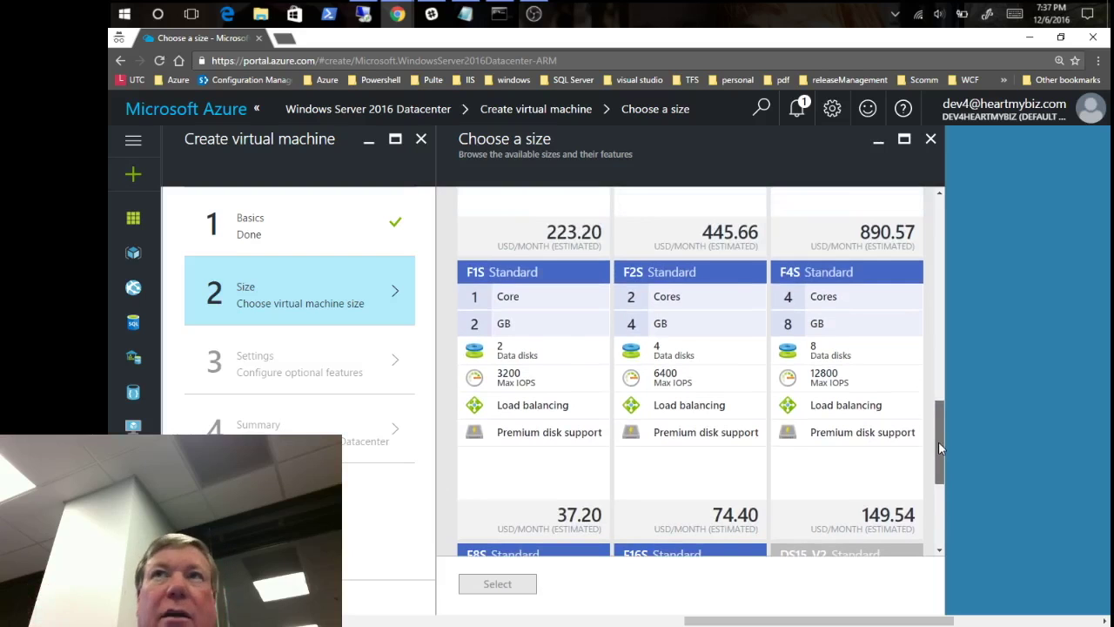
left_click_drag(938, 441, 932, 407)
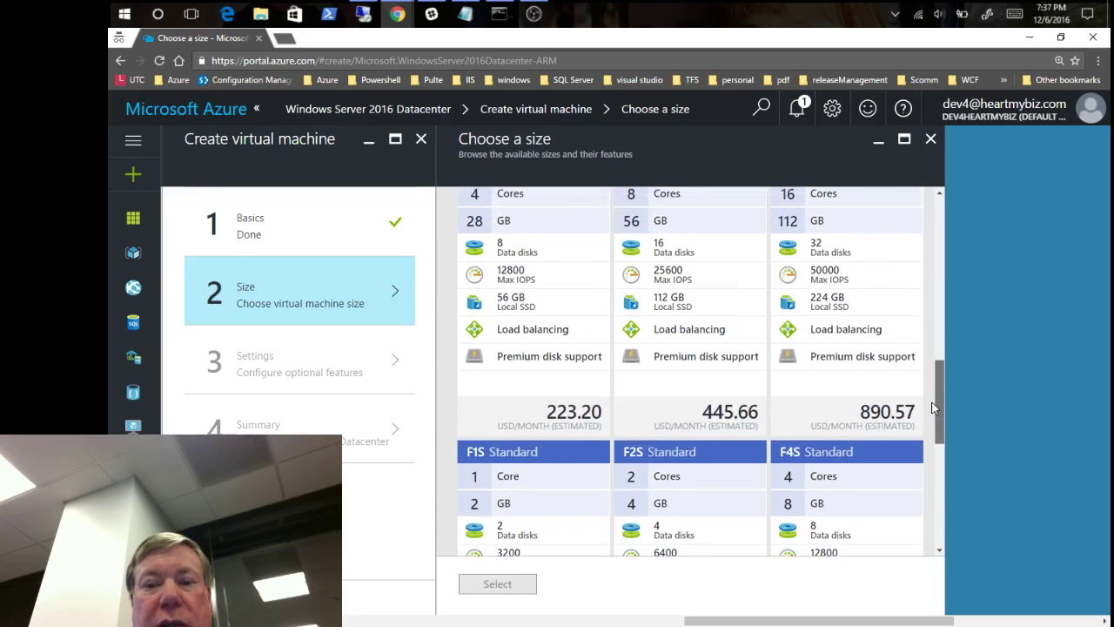
left_click_drag(932, 408, 942, 390)
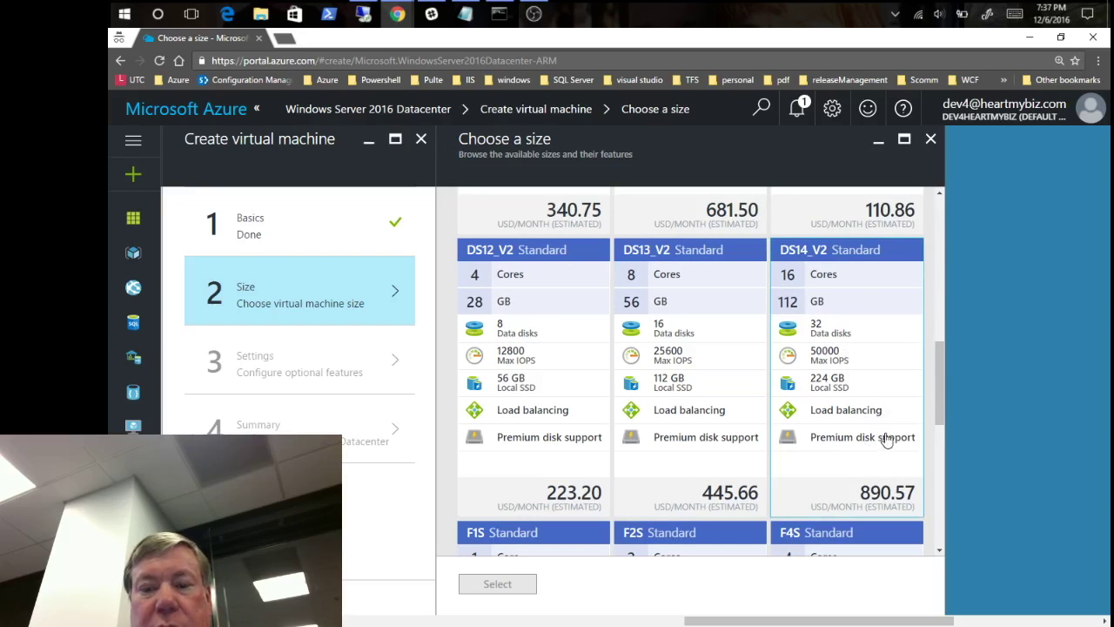
left_click_drag(942, 383, 936, 228)
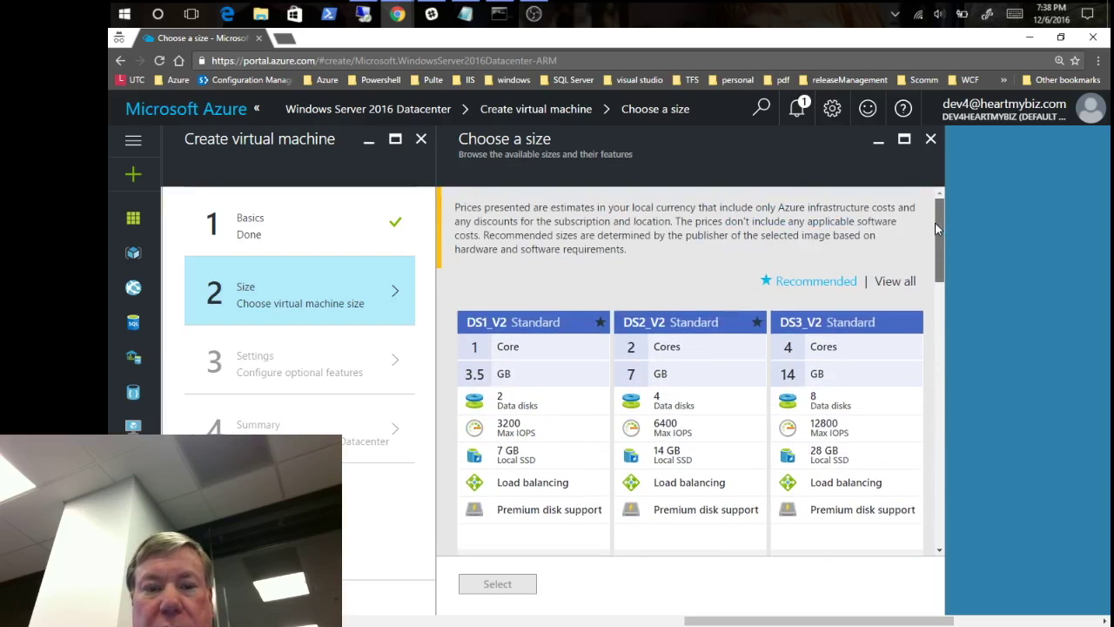
left_click(533, 376)
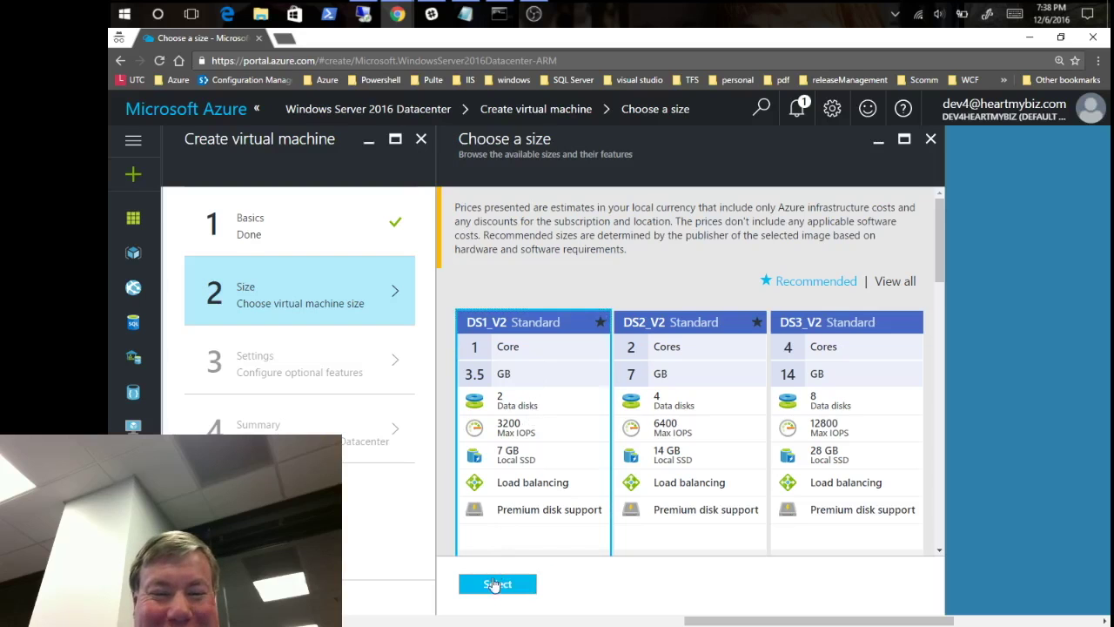
- Confirm the DS1_V2 size and open the psugrg1disks920 storage account settings
left_click(493, 590)
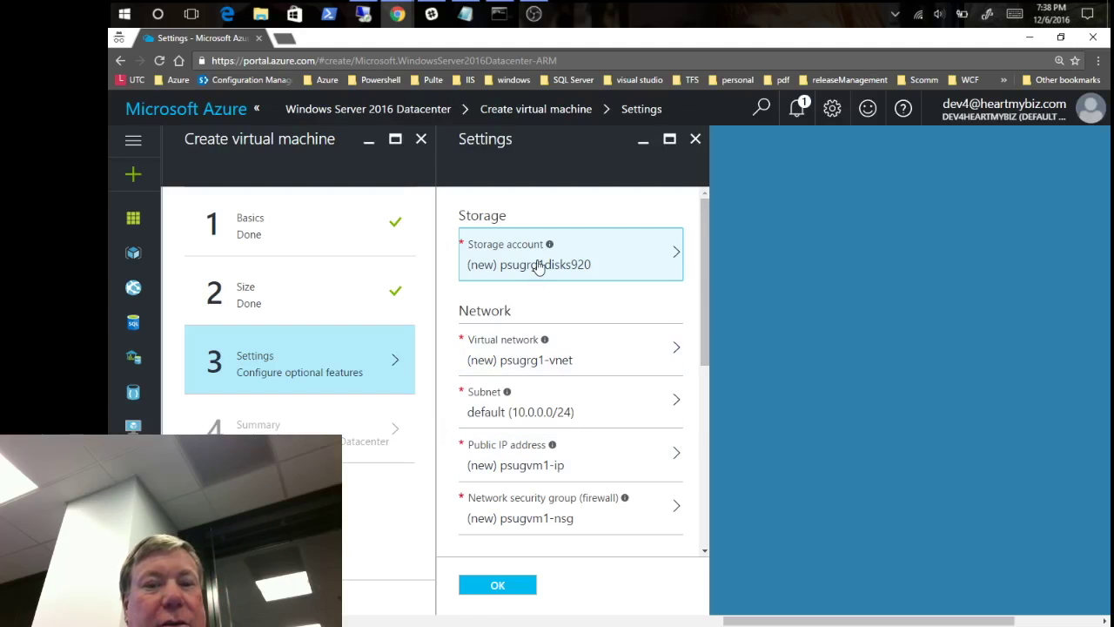
left_click(663, 273)
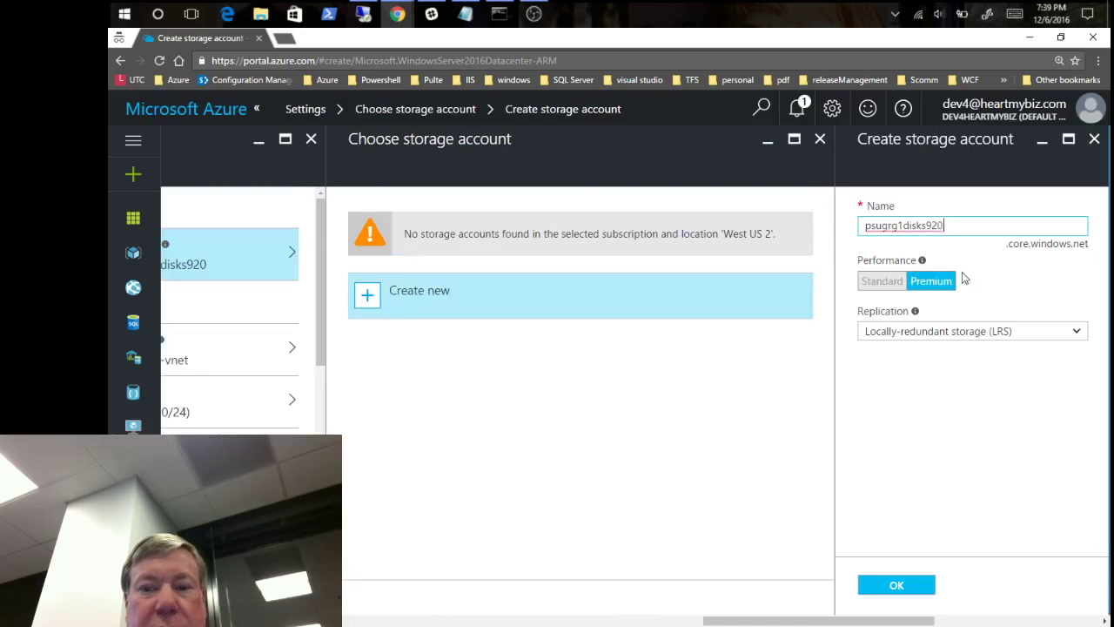
- Keep locally-redundant replication for the psugrg1disks920 storage account
left_click(1079, 333)
left_click(1078, 332)
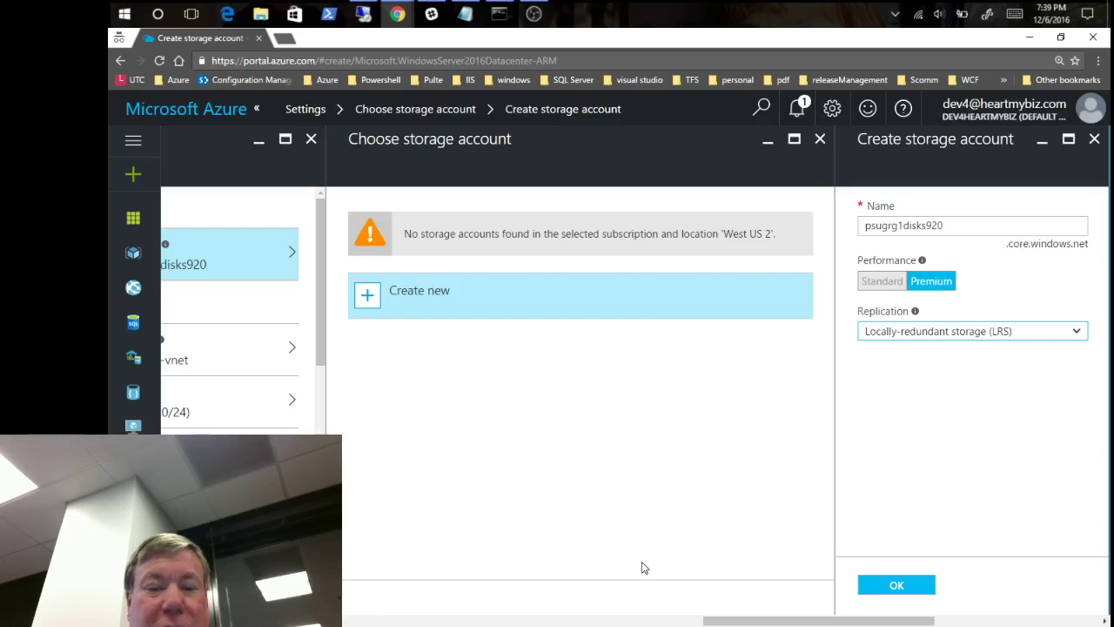
left_click(603, 623)
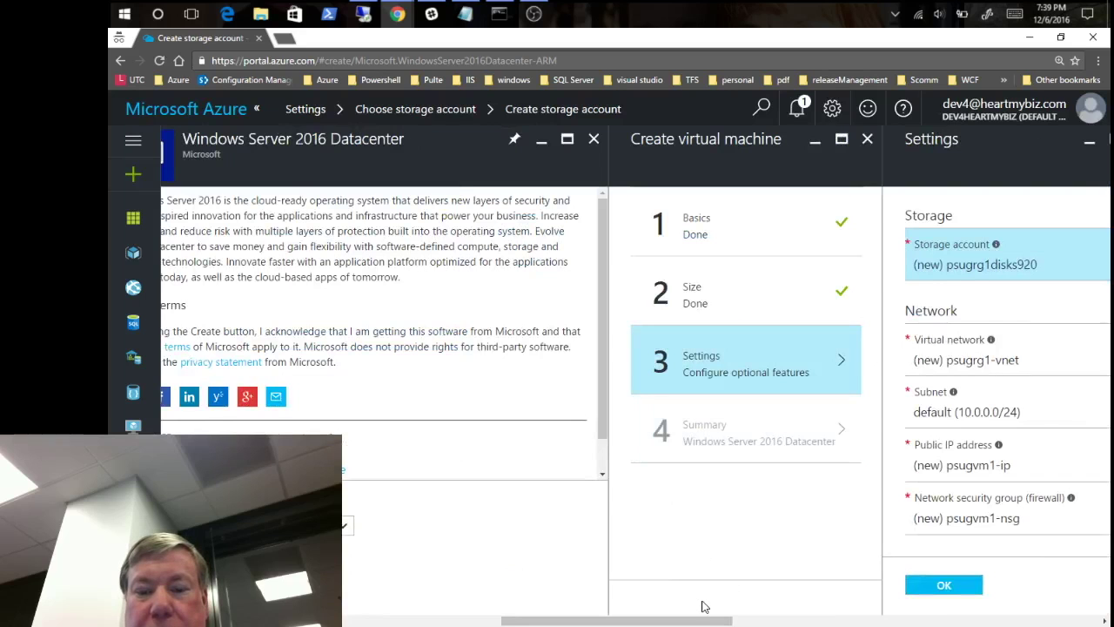
left_click_drag(701, 620, 848, 618)
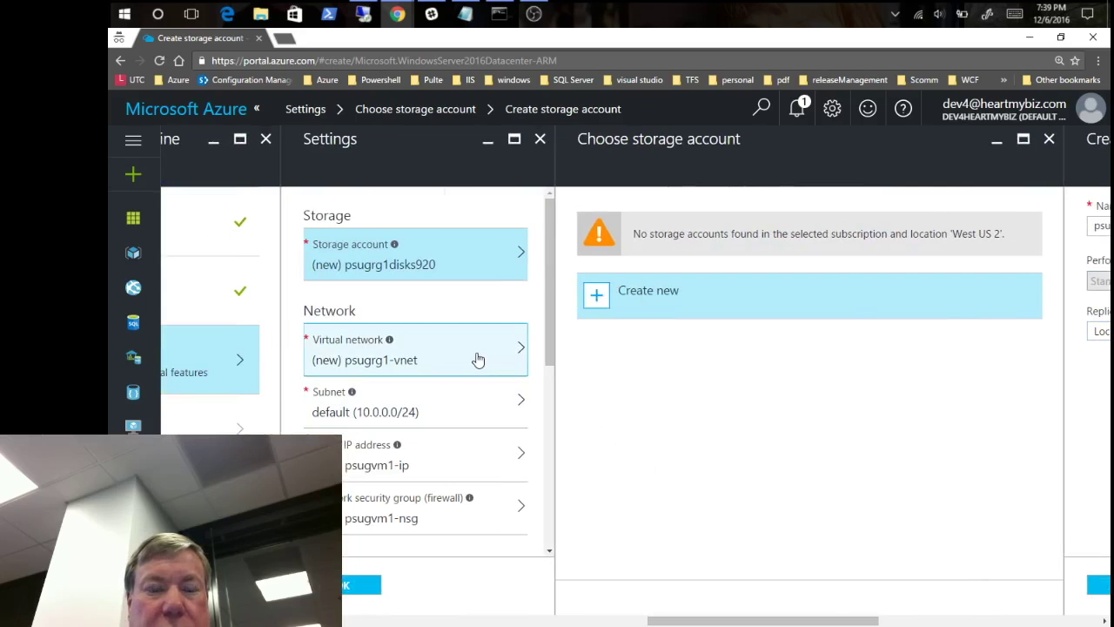
- Review the subnet 10.0.0.0/24, public IP psugvm1-ip and security group psugvm1-nsg defaults
left_click(463, 403)
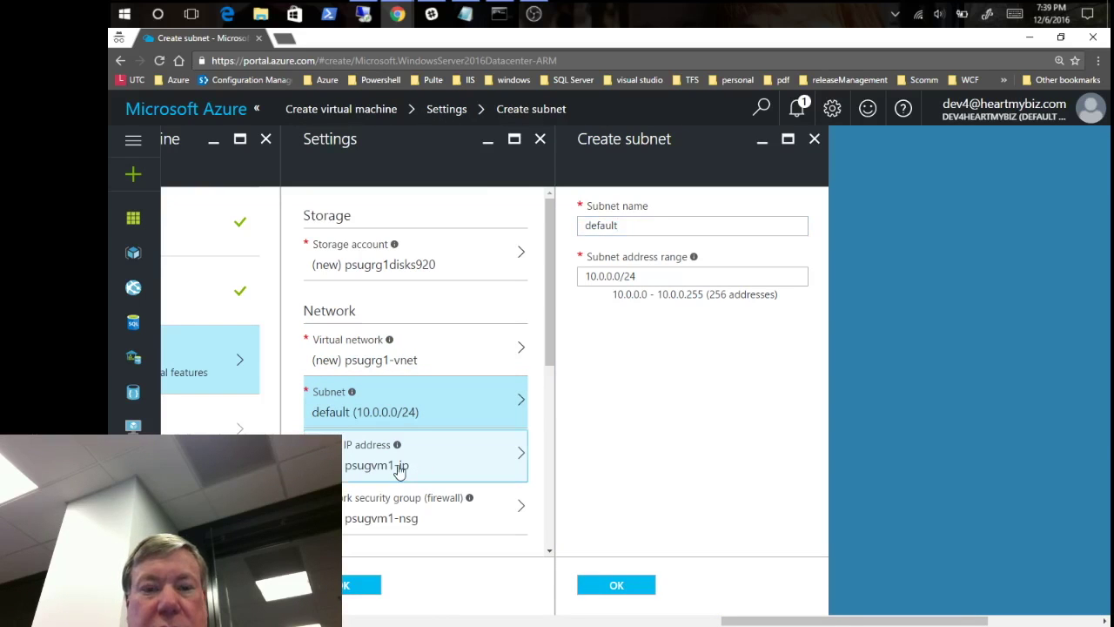
left_click(400, 470)
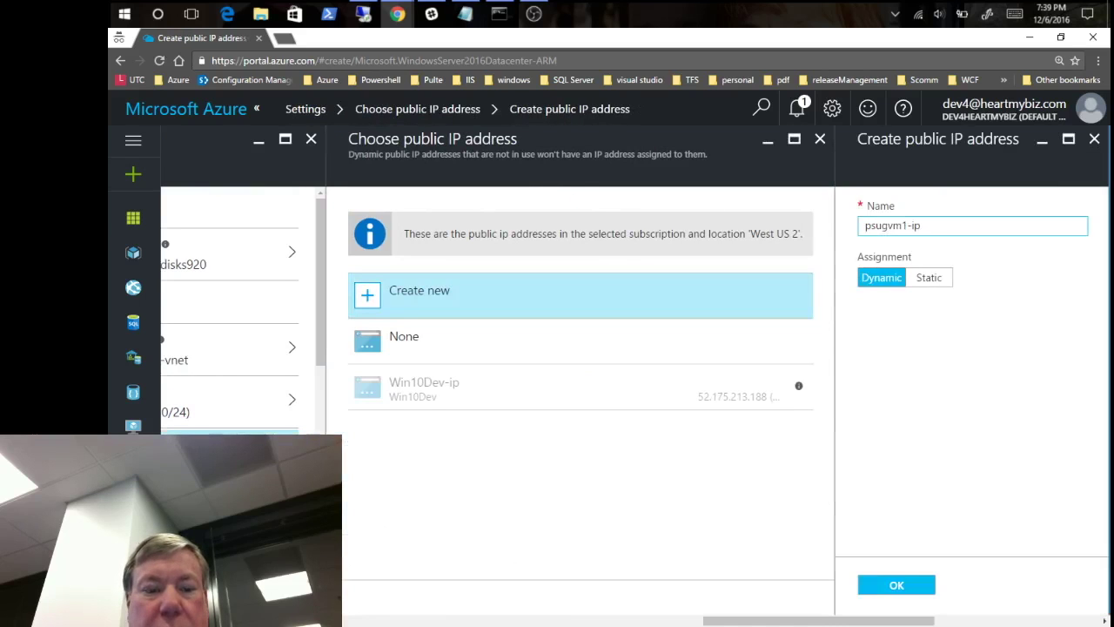
key("Return")
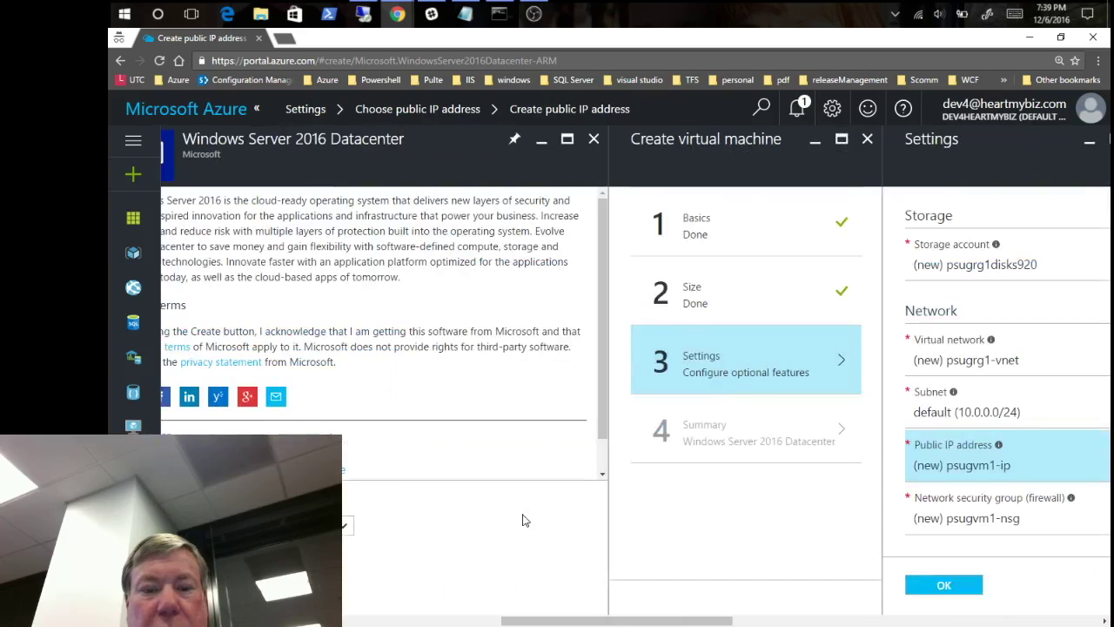
left_click(951, 503)
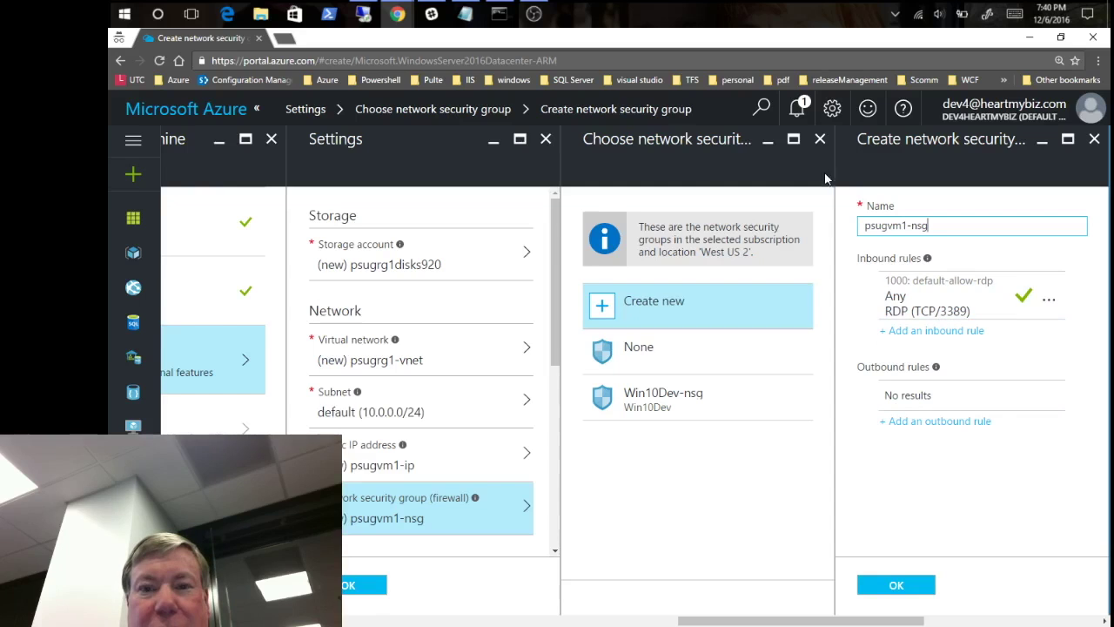
left_click(820, 140)
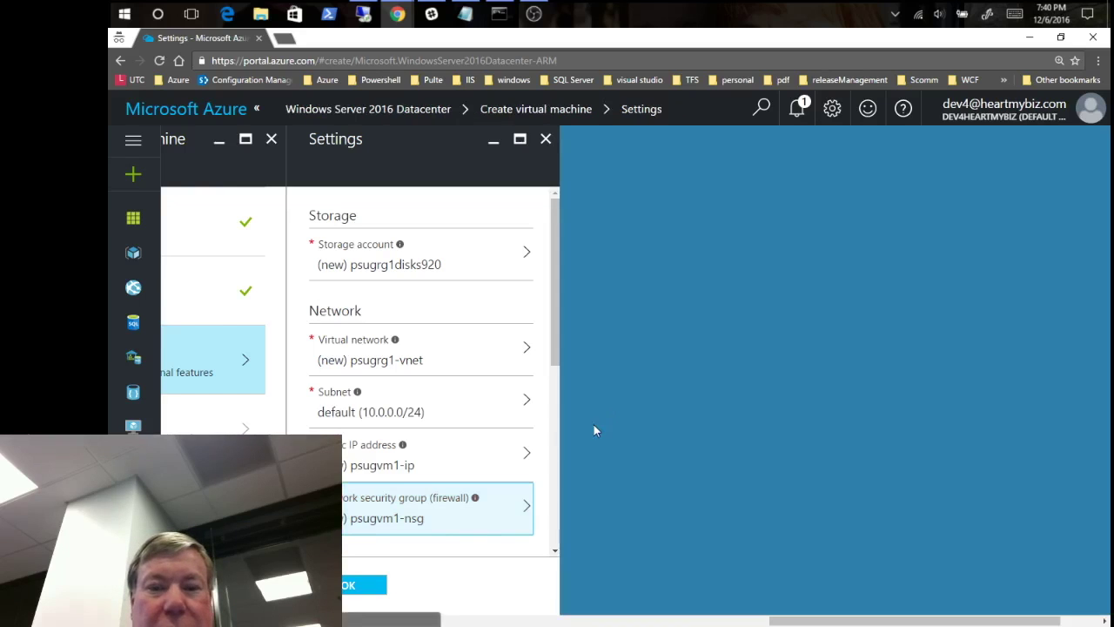
- Accept the settings and start deploying the validated psugvm1 VM, then return to the remote session
left_click(353, 587)
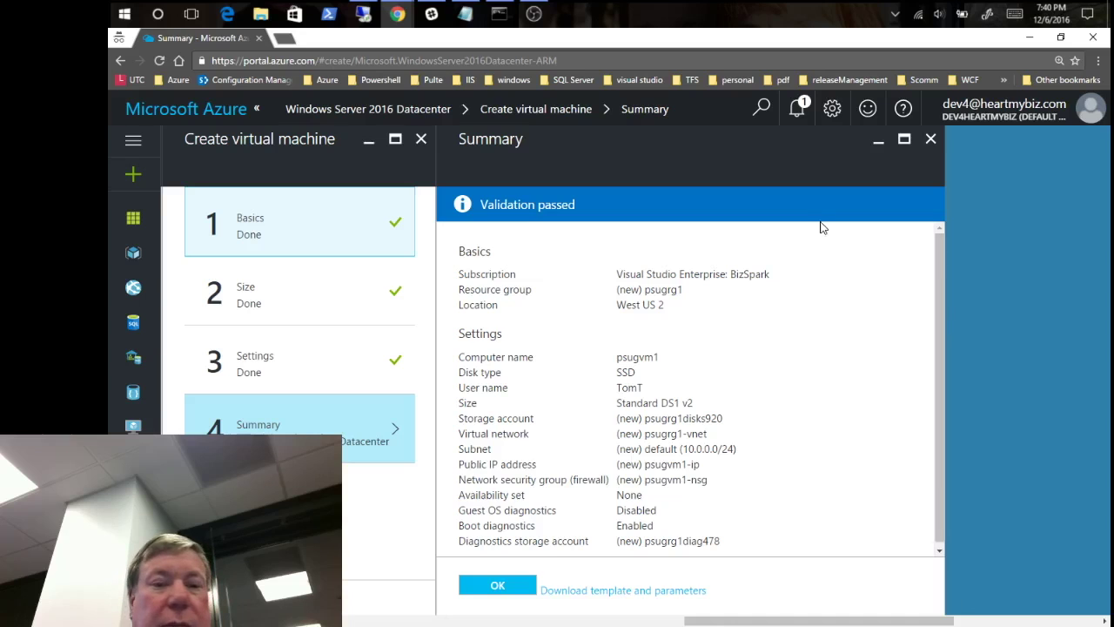
left_click(496, 587)
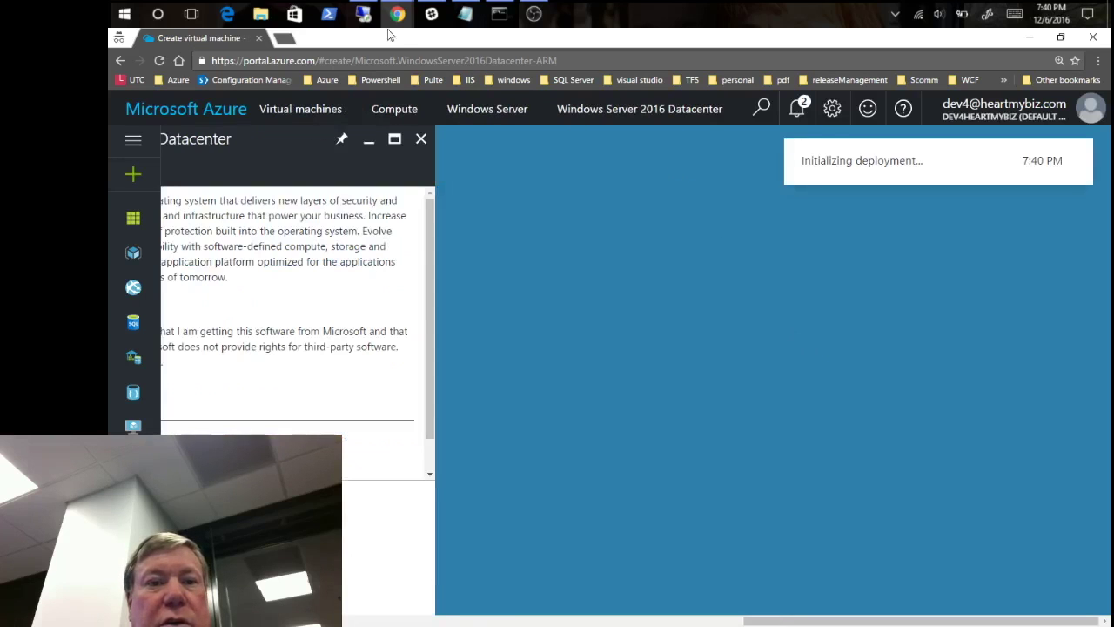
left_click(365, 16)
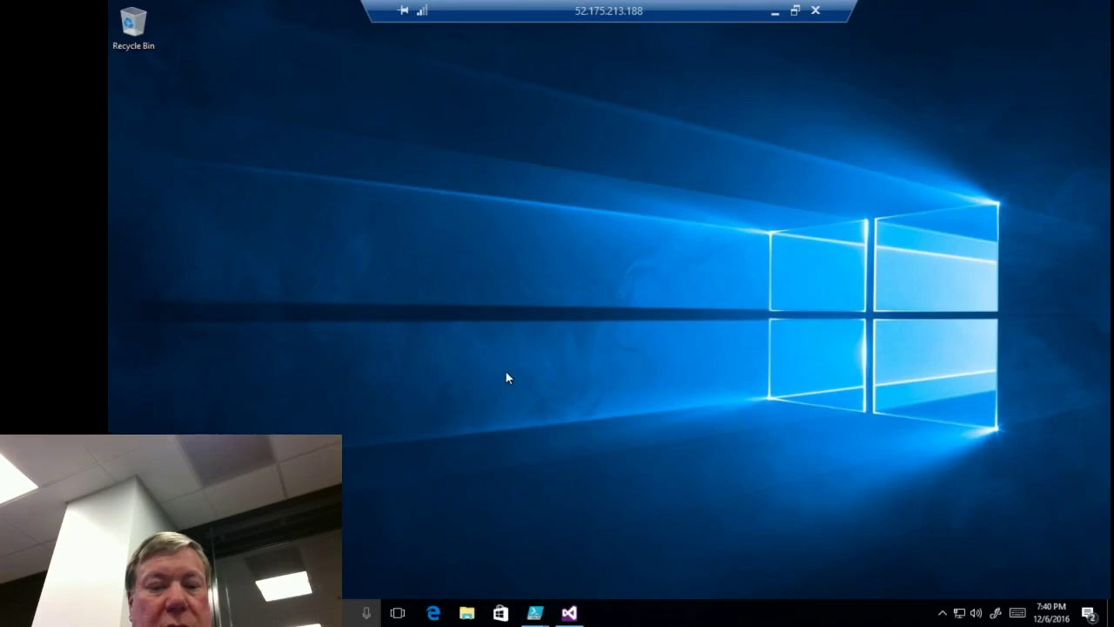
- Open the template zip archive in PowerShell User Group Demos 2 > psugvm1 in File Explorer
left_click(467, 613)
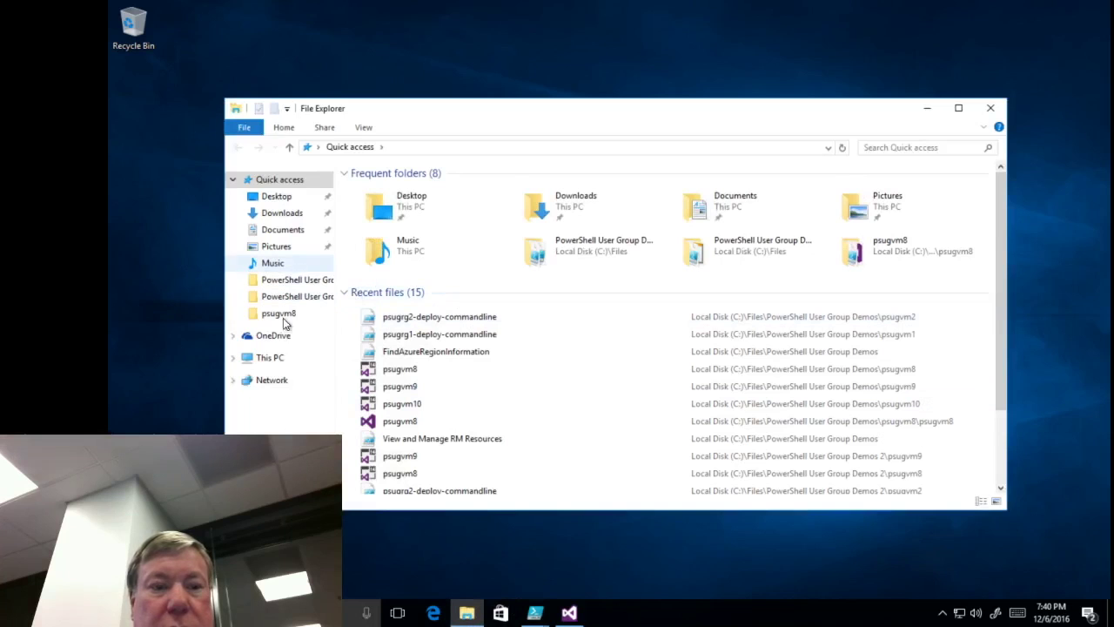
left_click(756, 253)
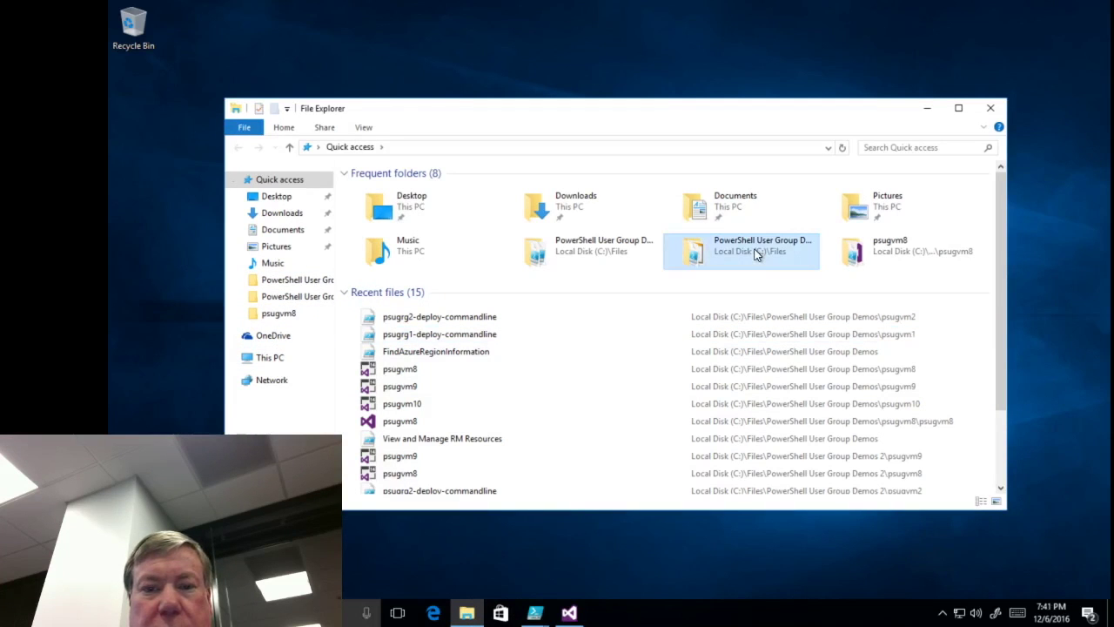
double_click(755, 253)
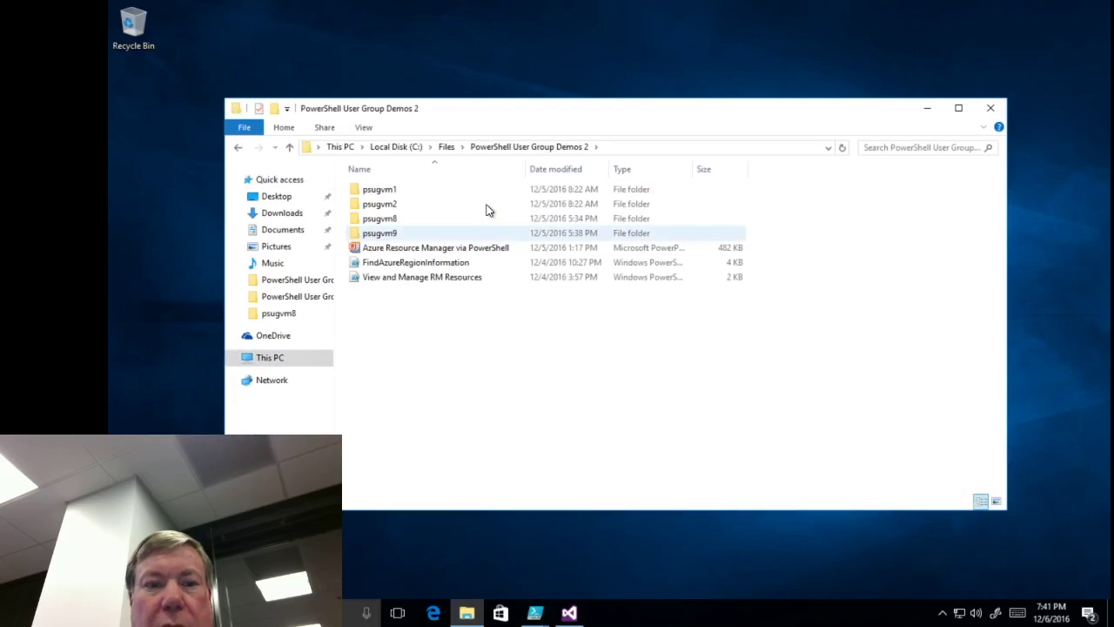
double_click(407, 190)
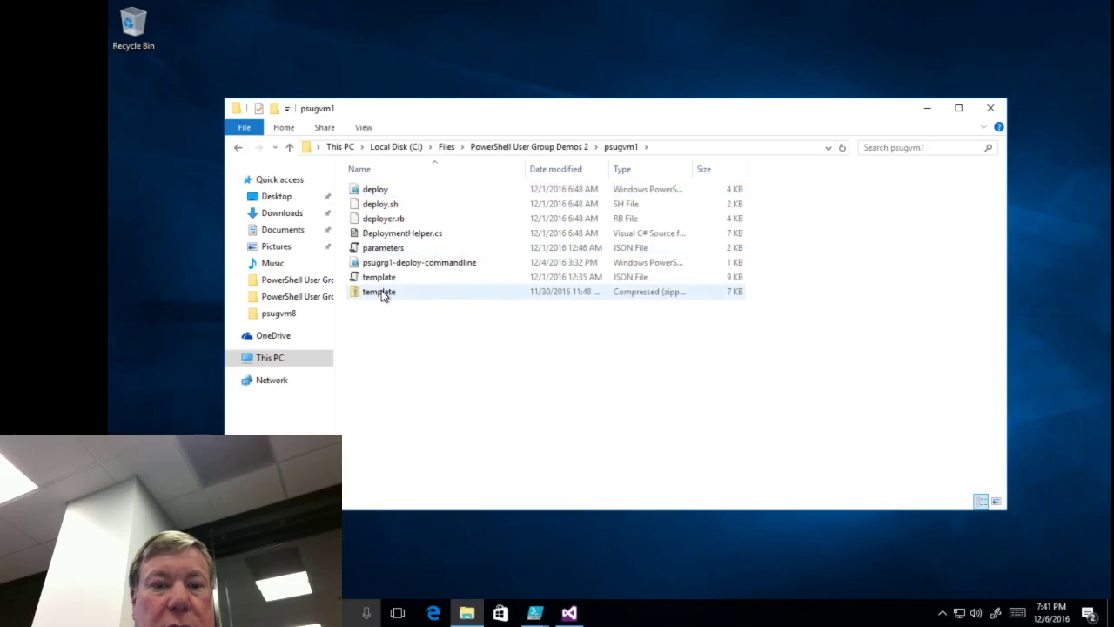
double_click(381, 292)
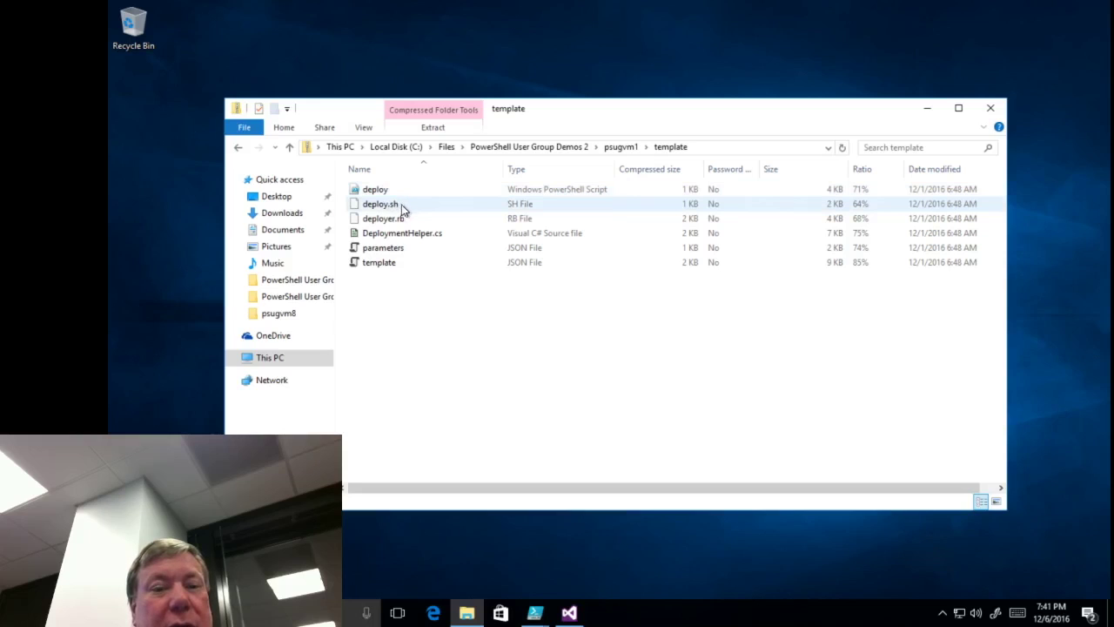
- Inspect deployer.rb, DeploymentHelper.cs, parameters and template, then return to psugvm1
left_click(393, 222)
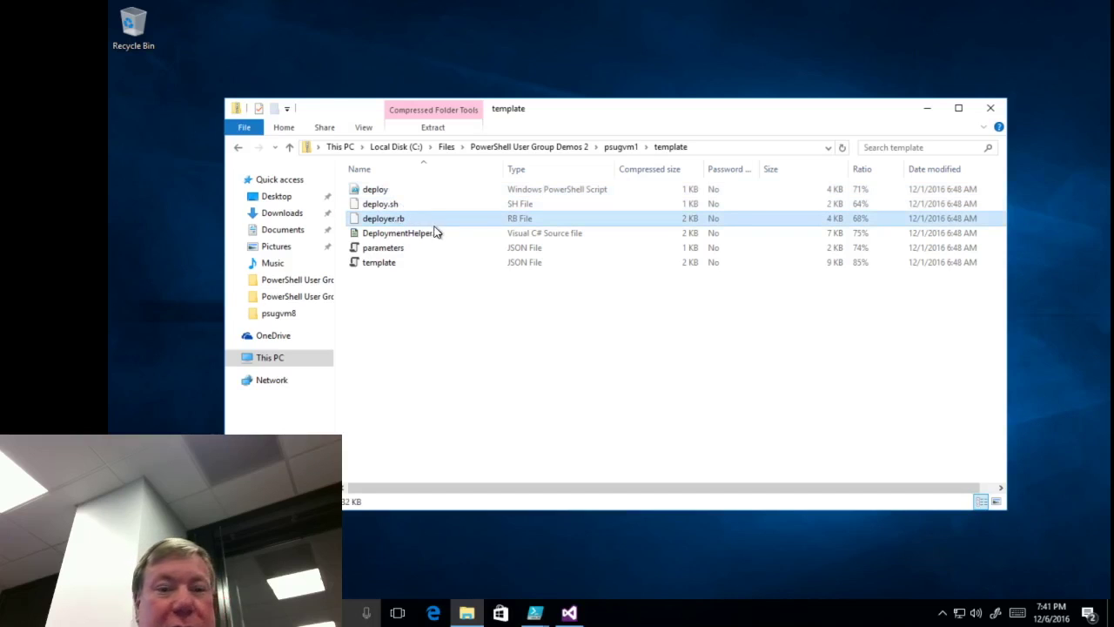
left_click(393, 235)
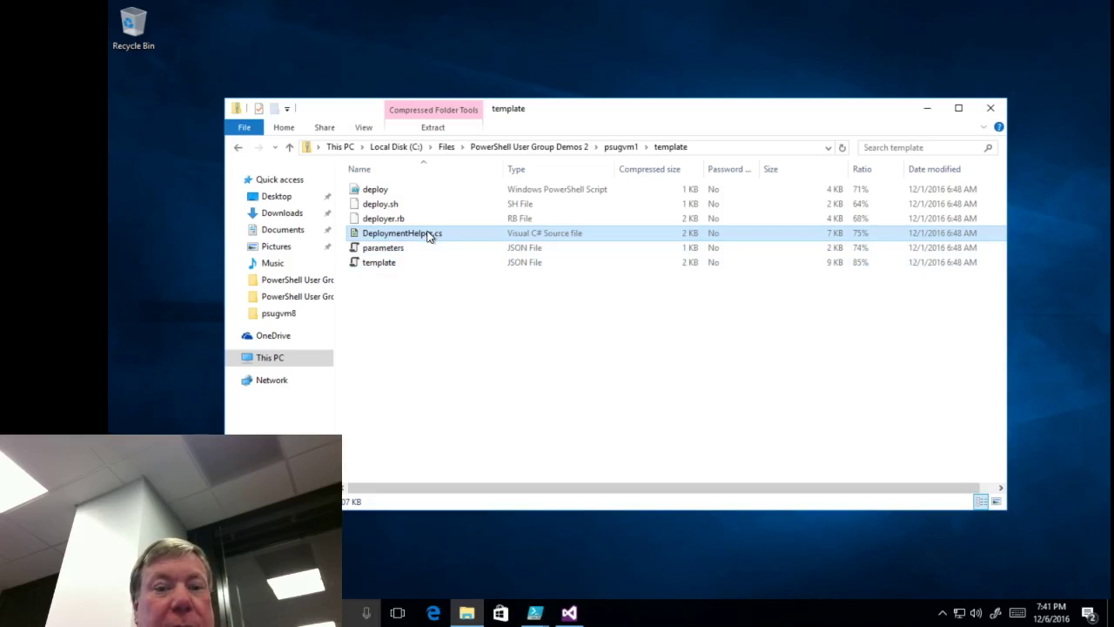
left_click(386, 247)
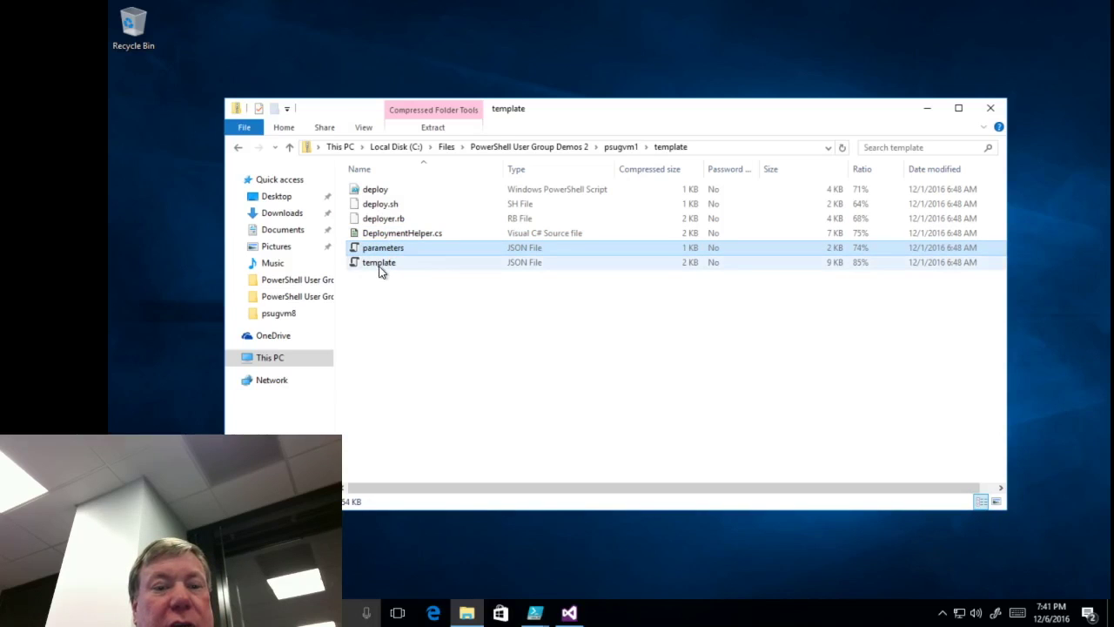
left_click(380, 263)
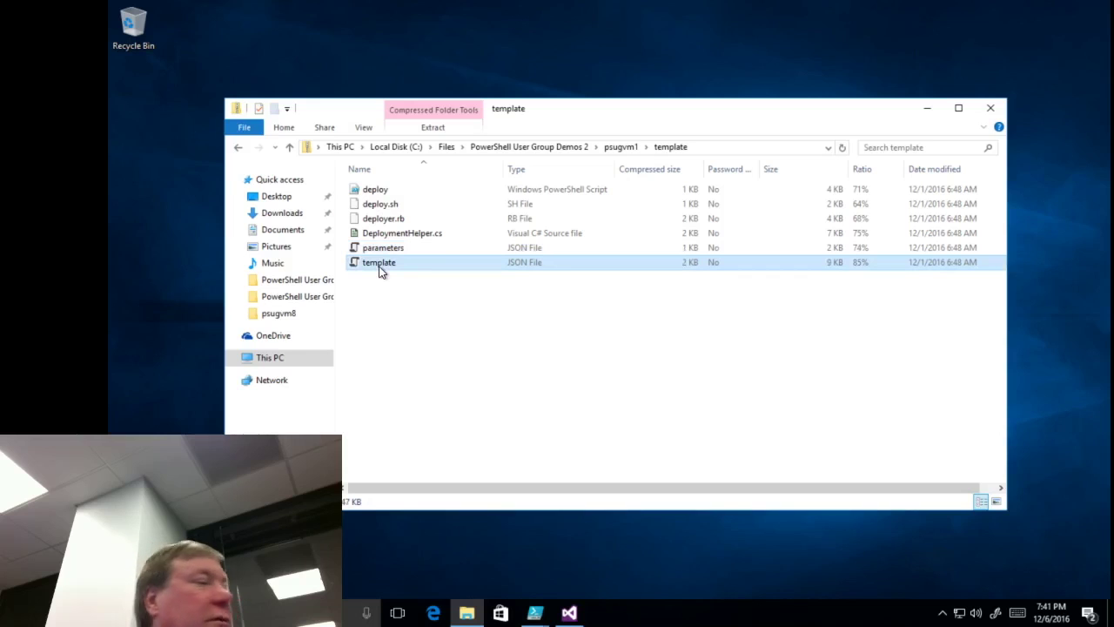
left_click(239, 148)
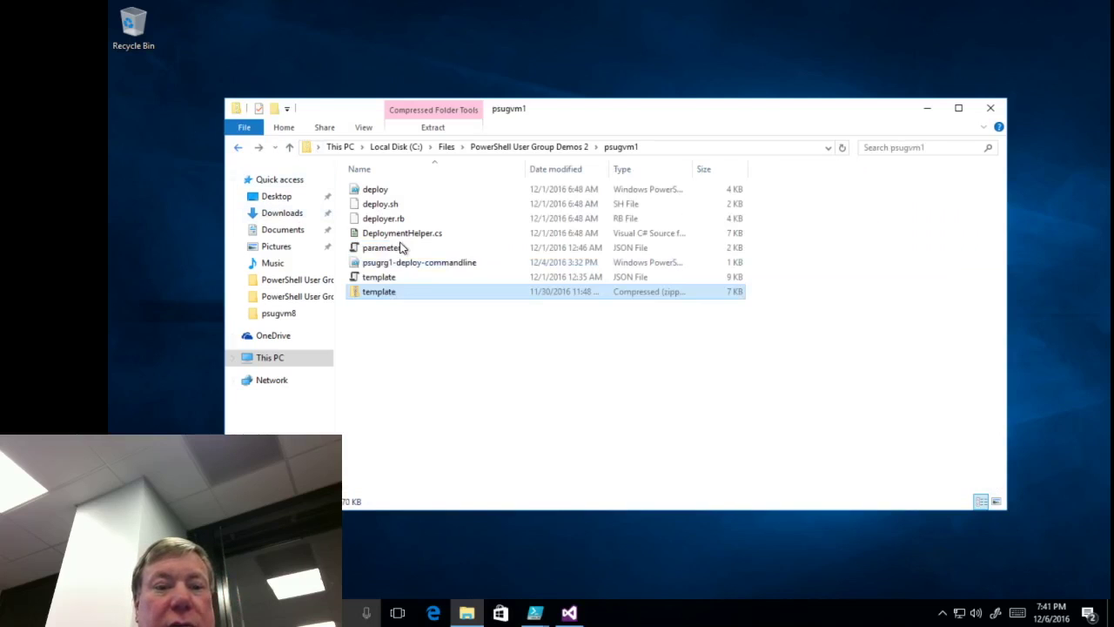
- Send the deploy script to editing and bring the third PowerShell ISE window forward
left_click(396, 189)
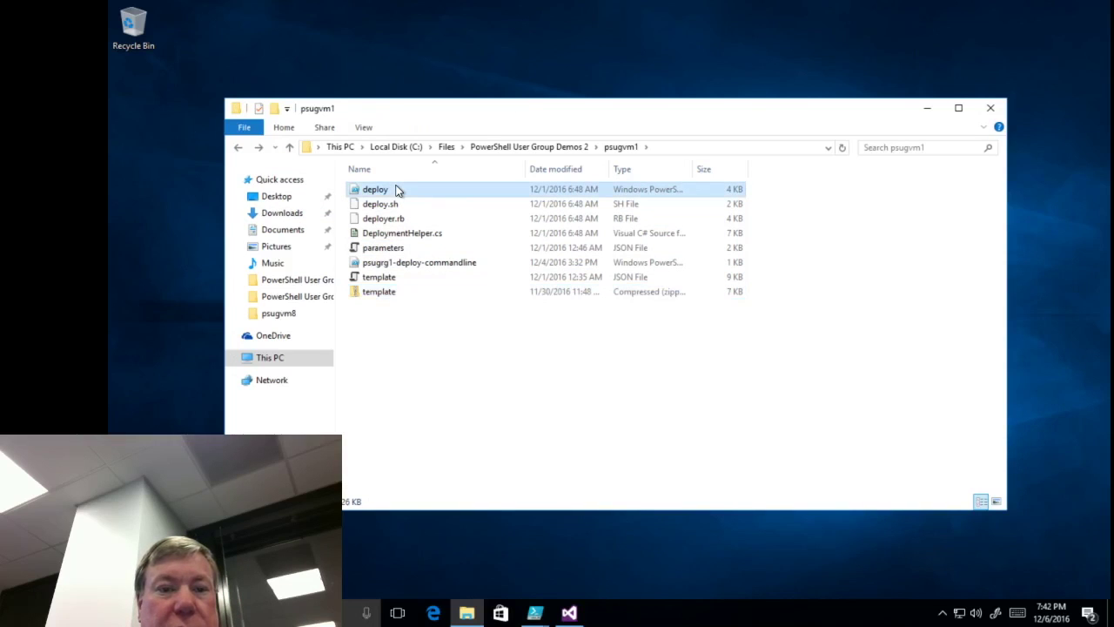
right_click(396, 190)
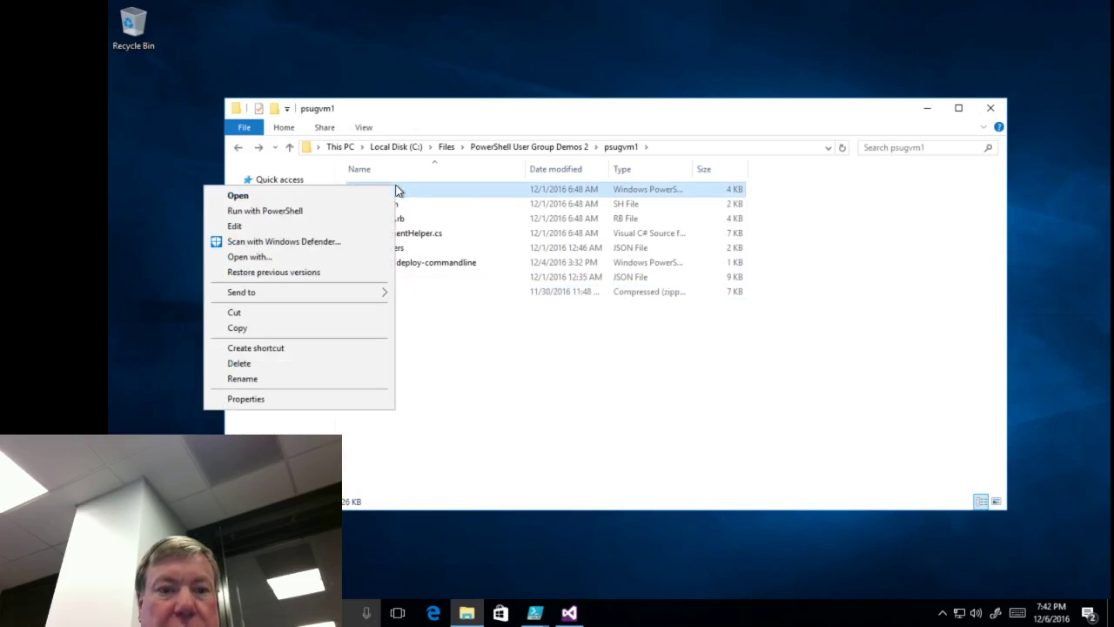
left_click(332, 229)
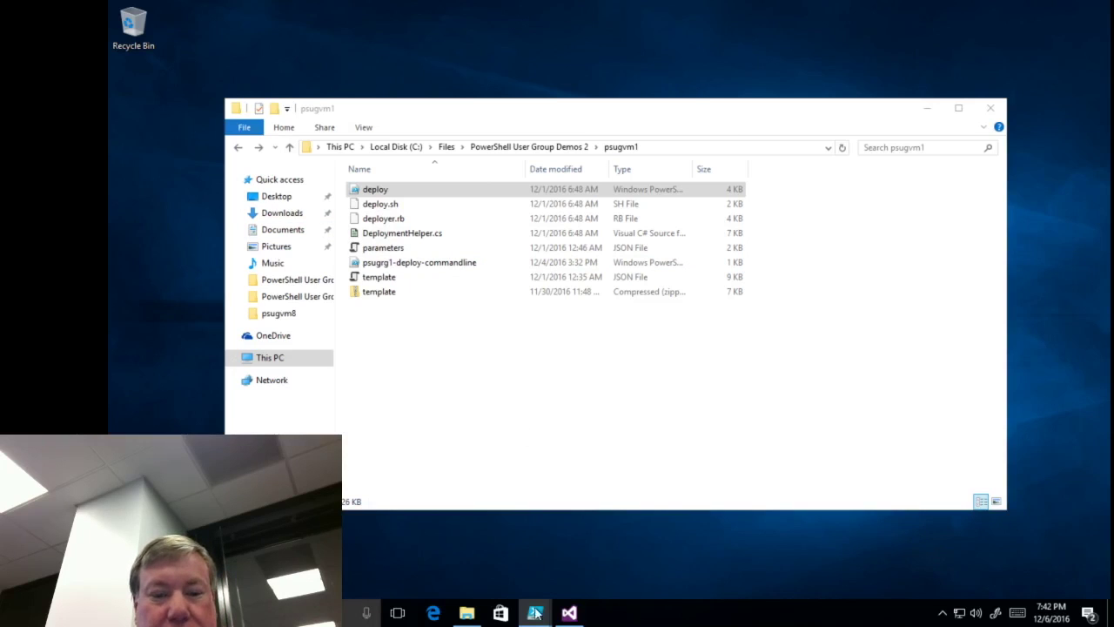
mouse_move(533, 620)
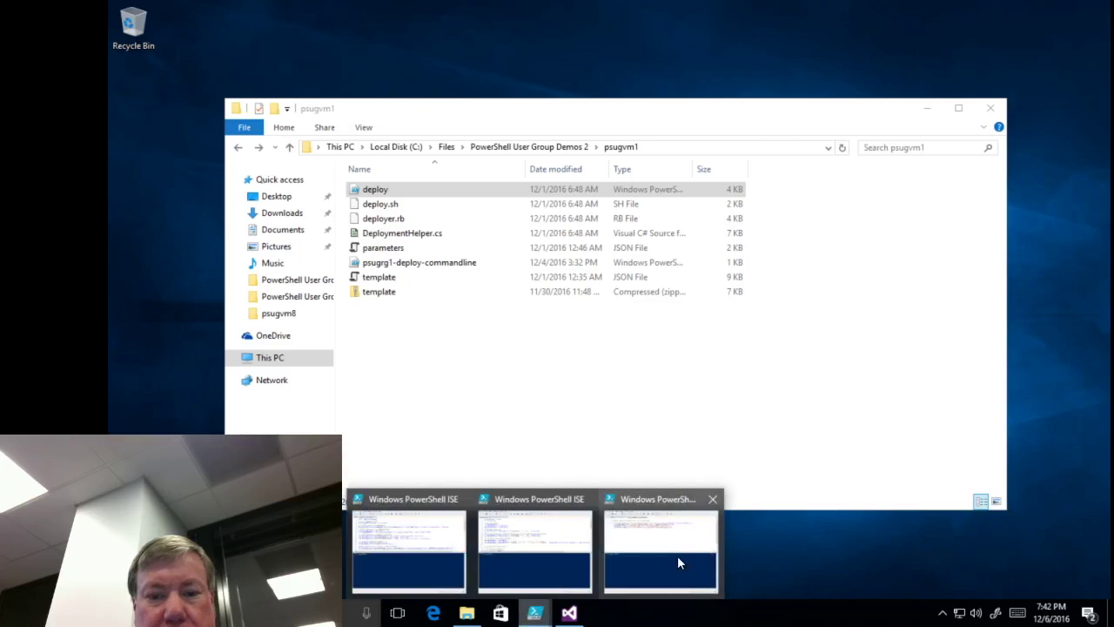
left_click(677, 556)
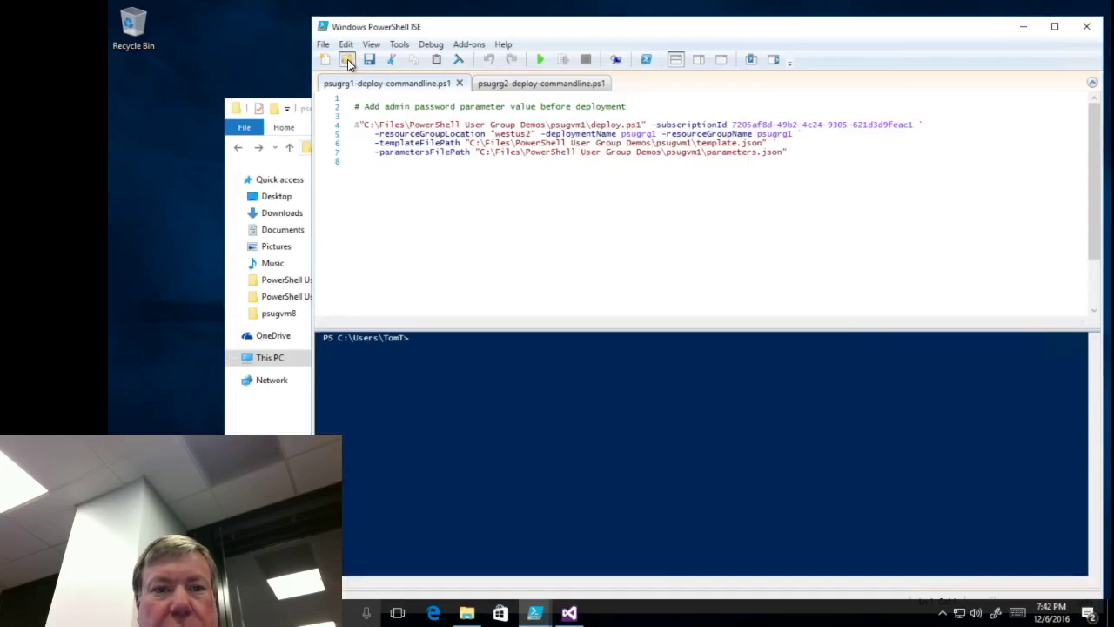
- Open deploy.ps1 from PowerShell User Group Demos > psugvm1 and maximize the script pane
left_click(348, 59)
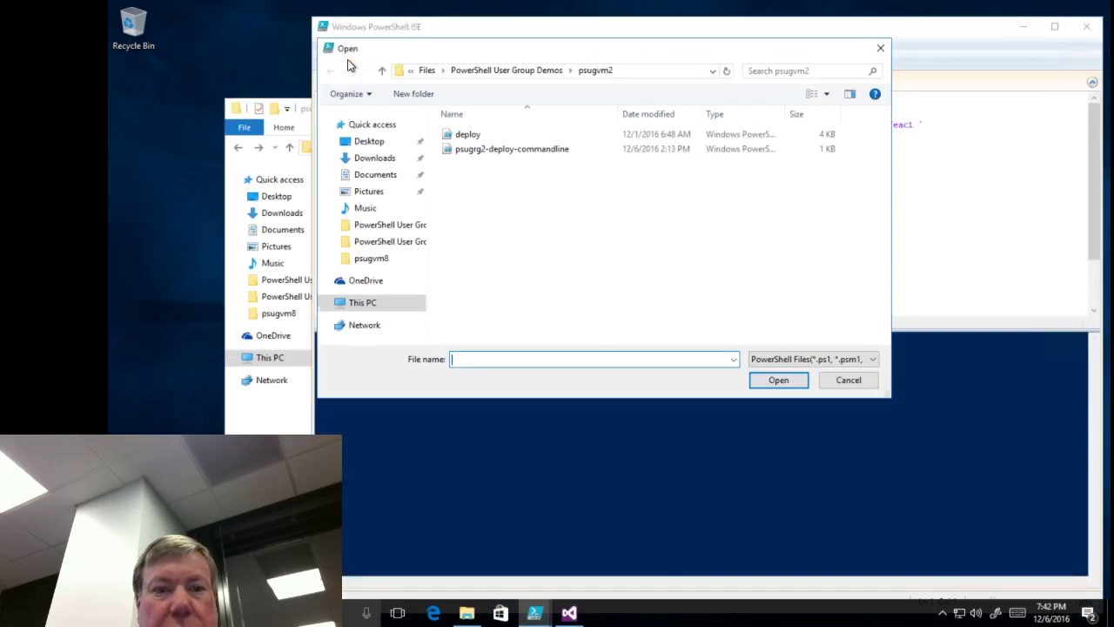
left_click(500, 72)
double_click(477, 136)
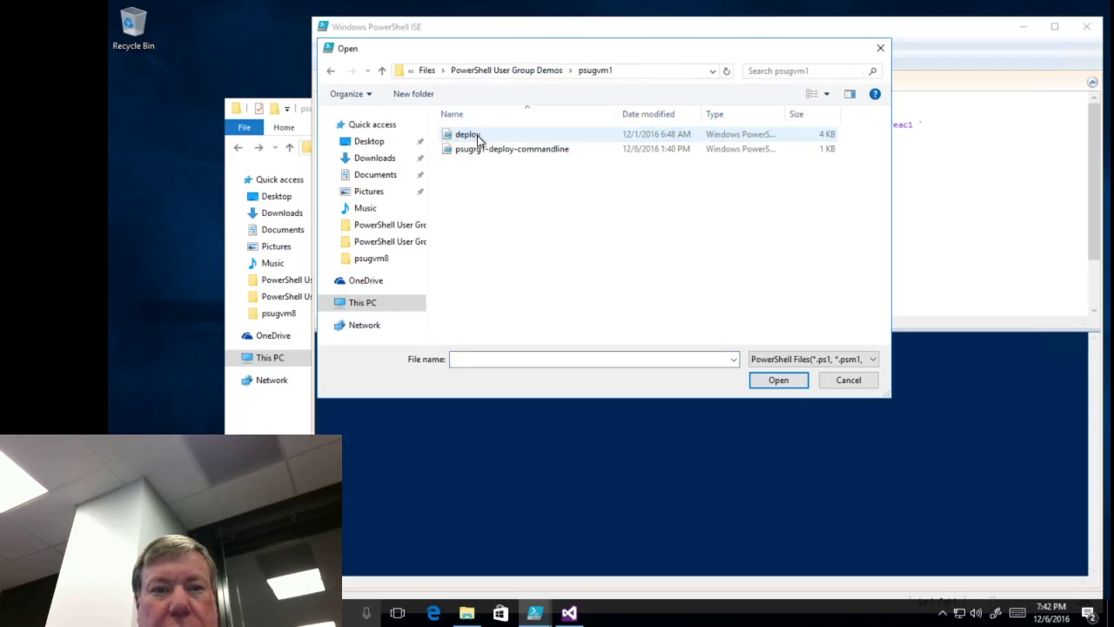
double_click(461, 136)
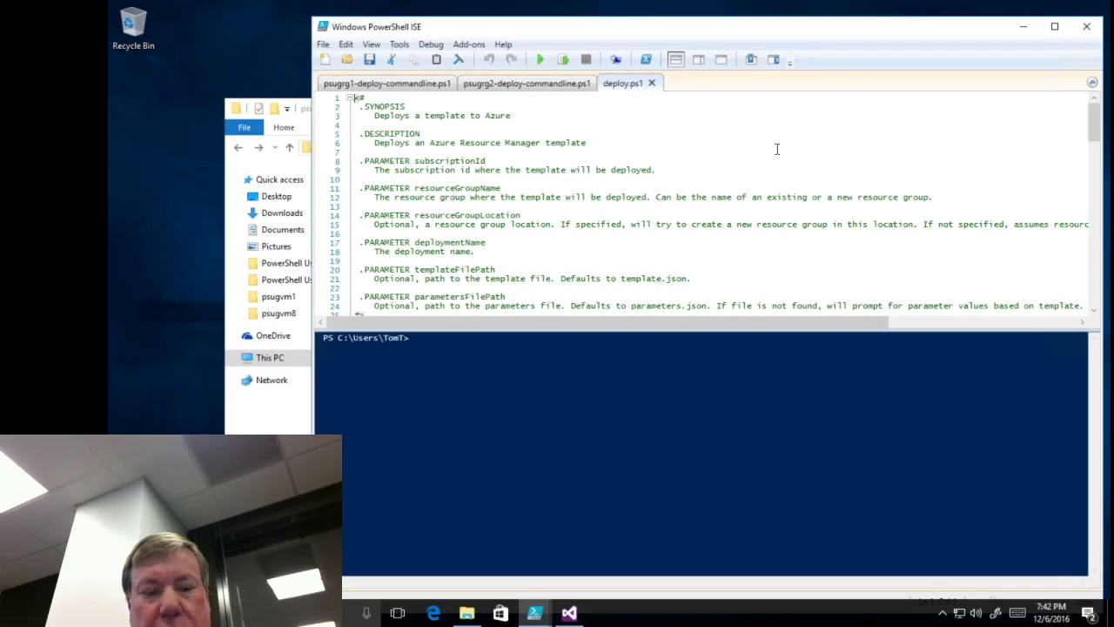
key("ctrl+3")
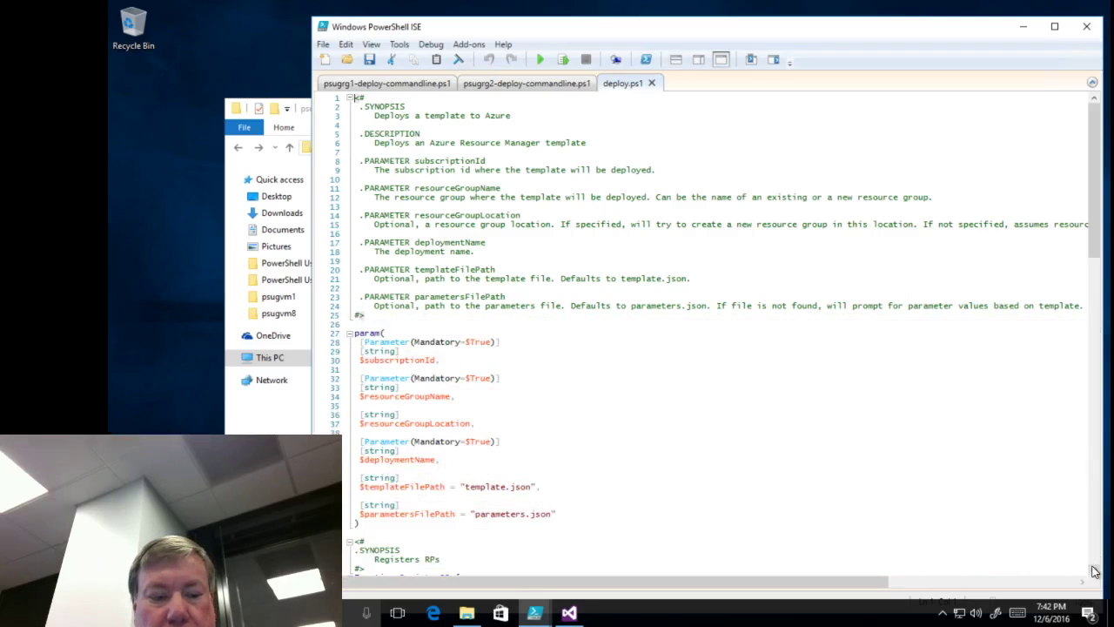
scroll(1095, 572, "up", 4)
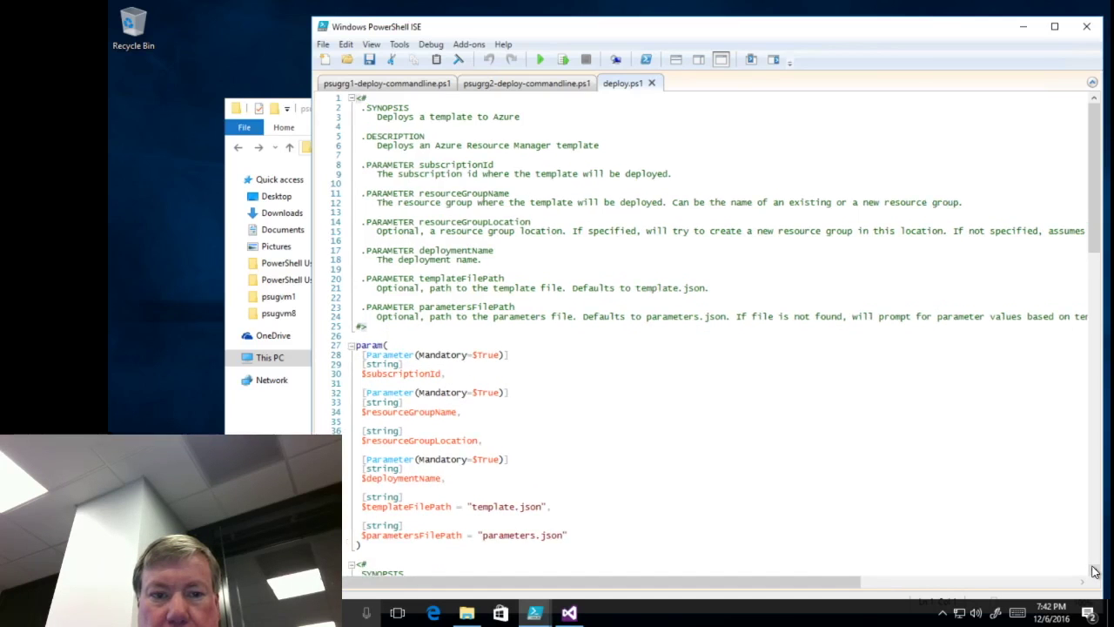
scroll(1095, 572, "up", 2)
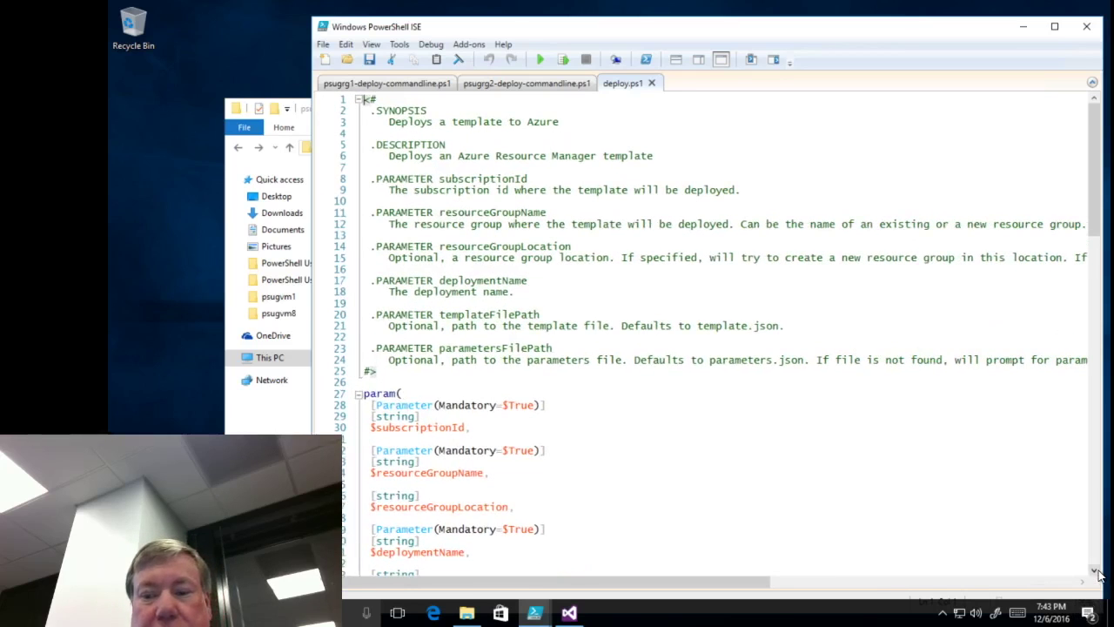
scroll(1098, 573, "down", 1)
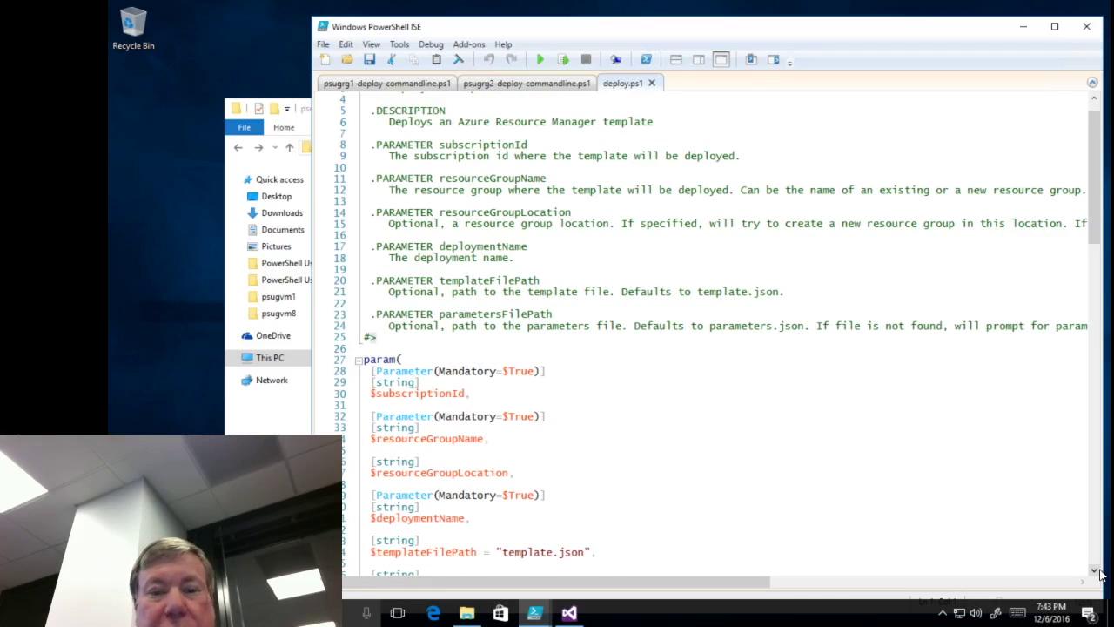
scroll(1100, 572, "down", 3)
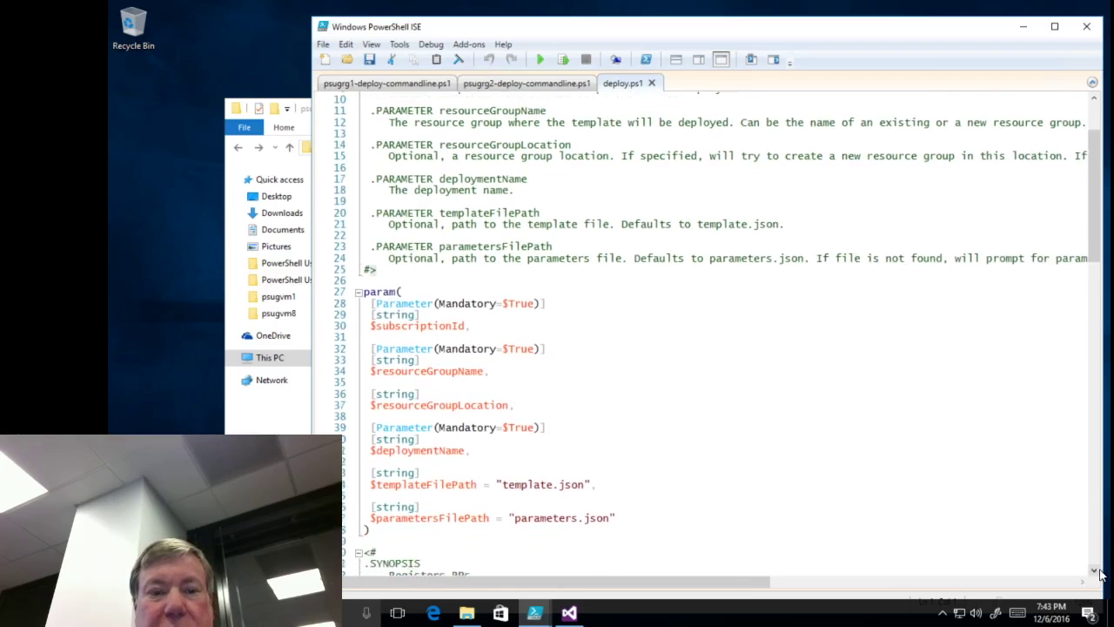
scroll(1100, 572, "down", 2)
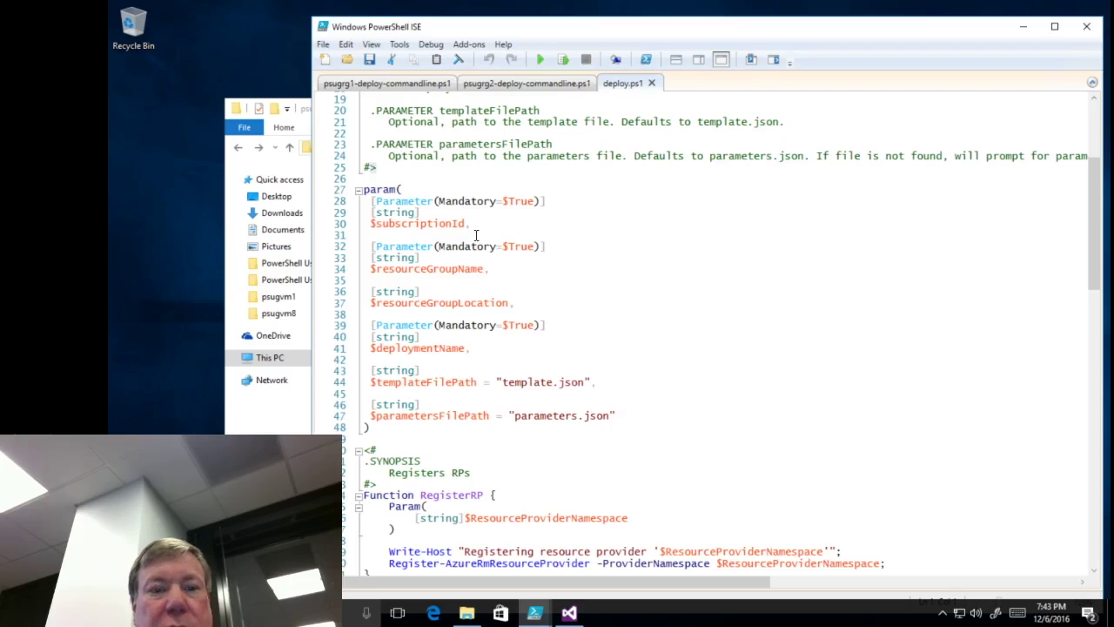
double_click(454, 268)
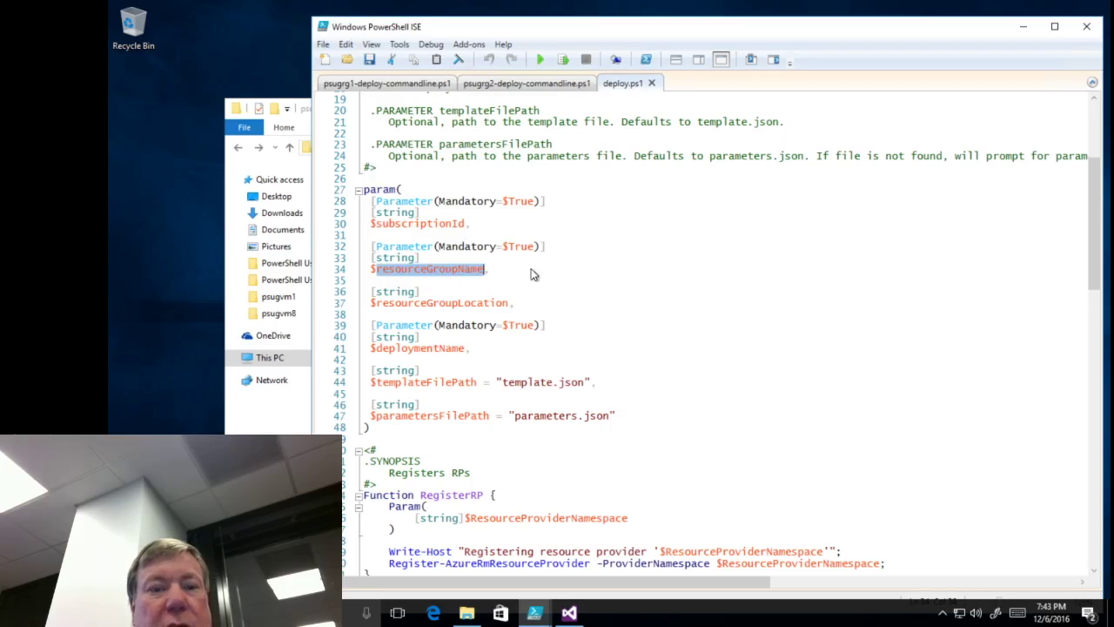
left_click(477, 302)
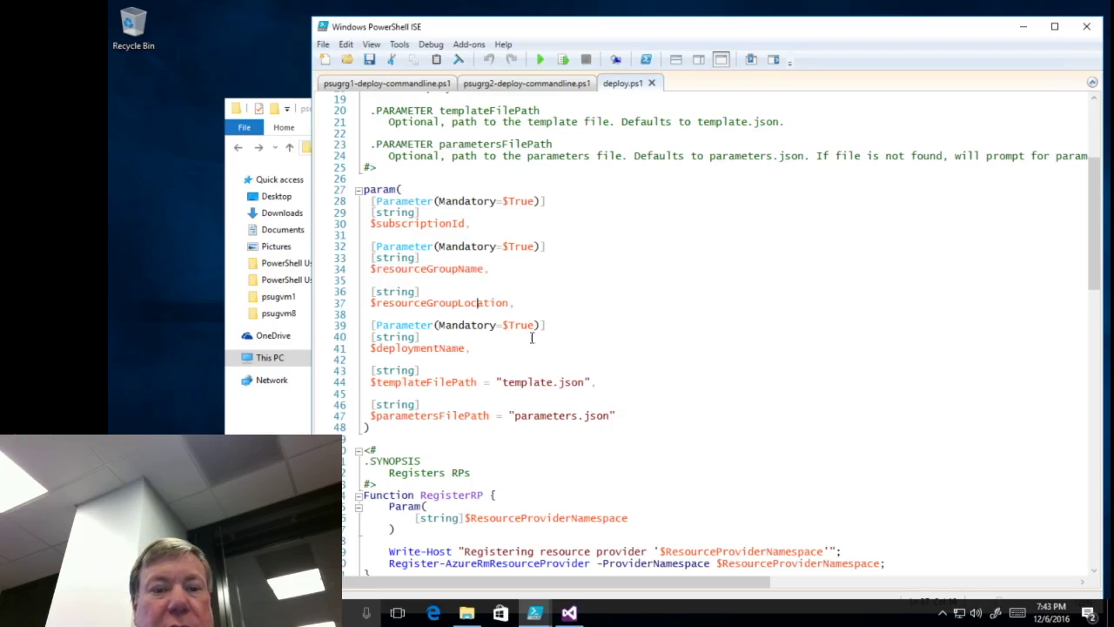
double_click(444, 348)
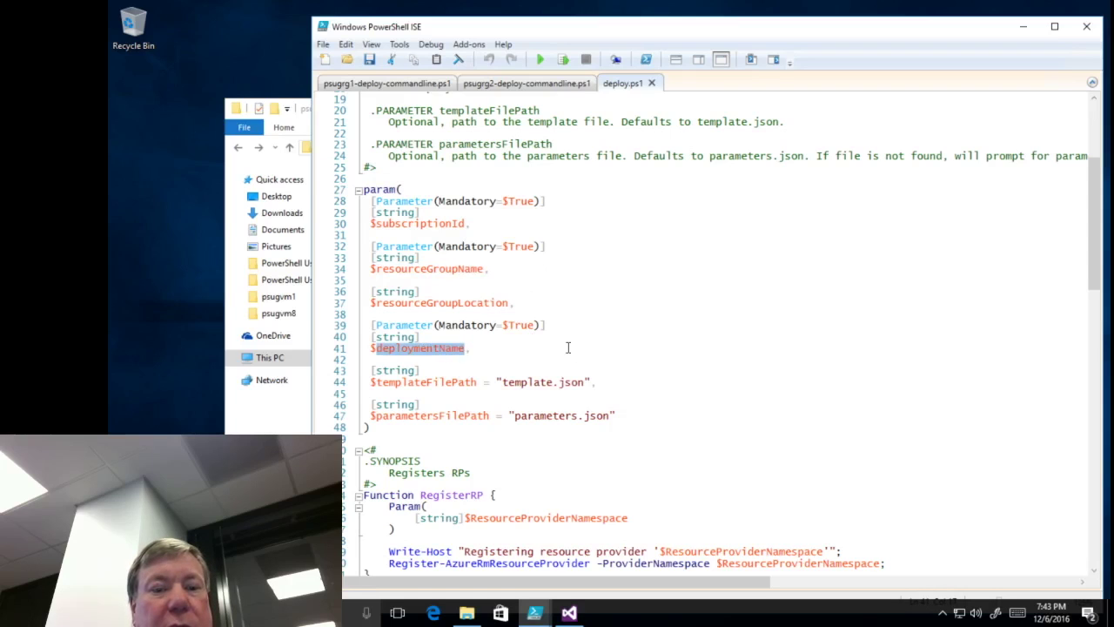
double_click(440, 385)
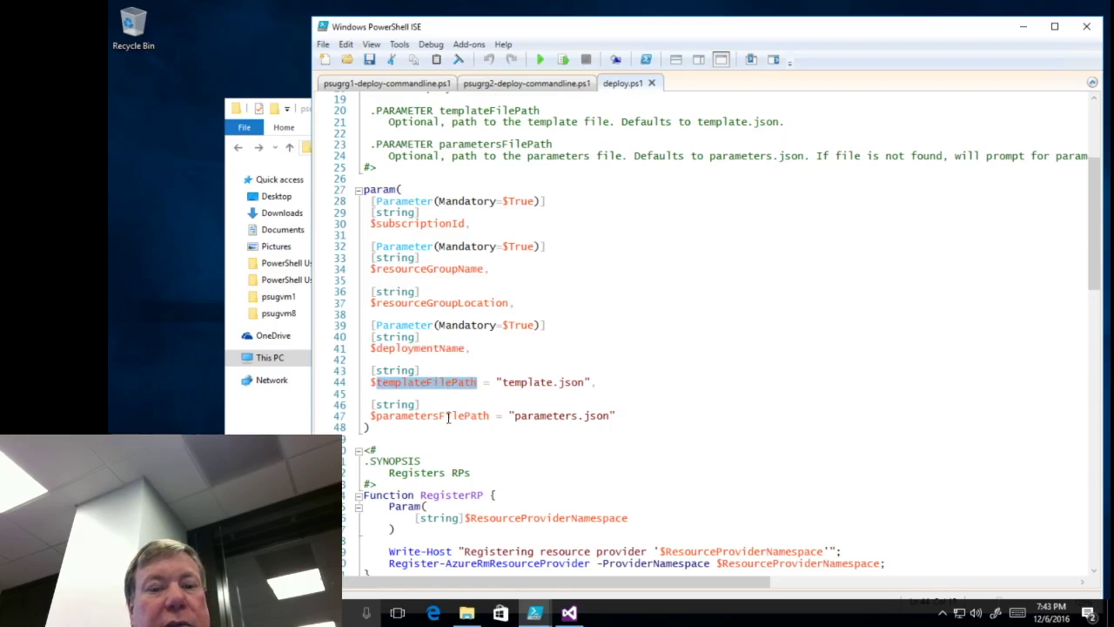
left_click(448, 418)
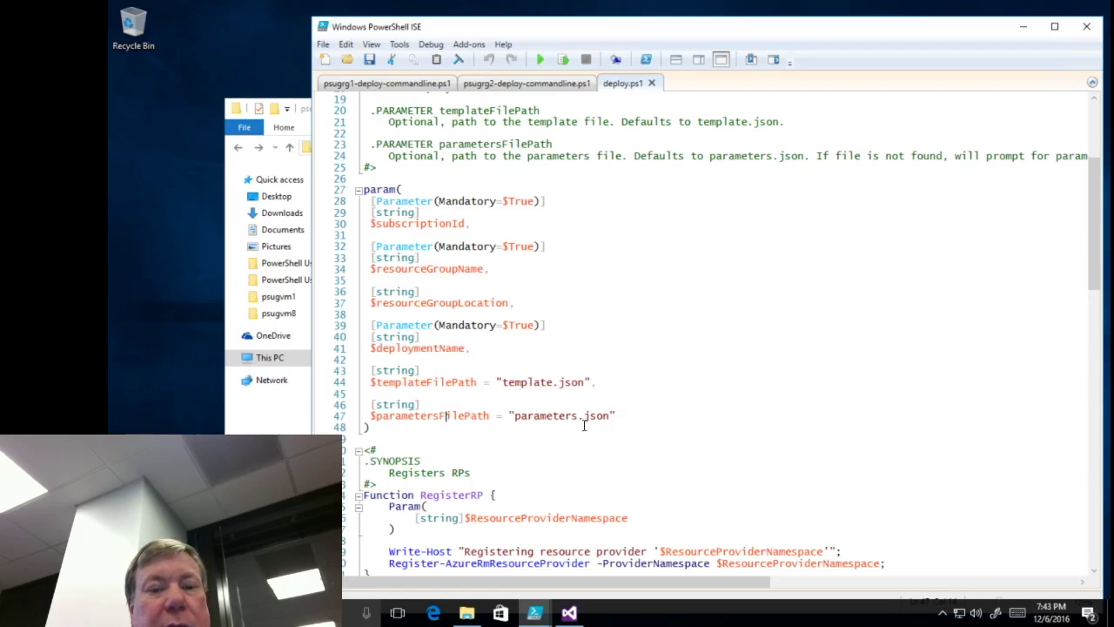
double_click(473, 418)
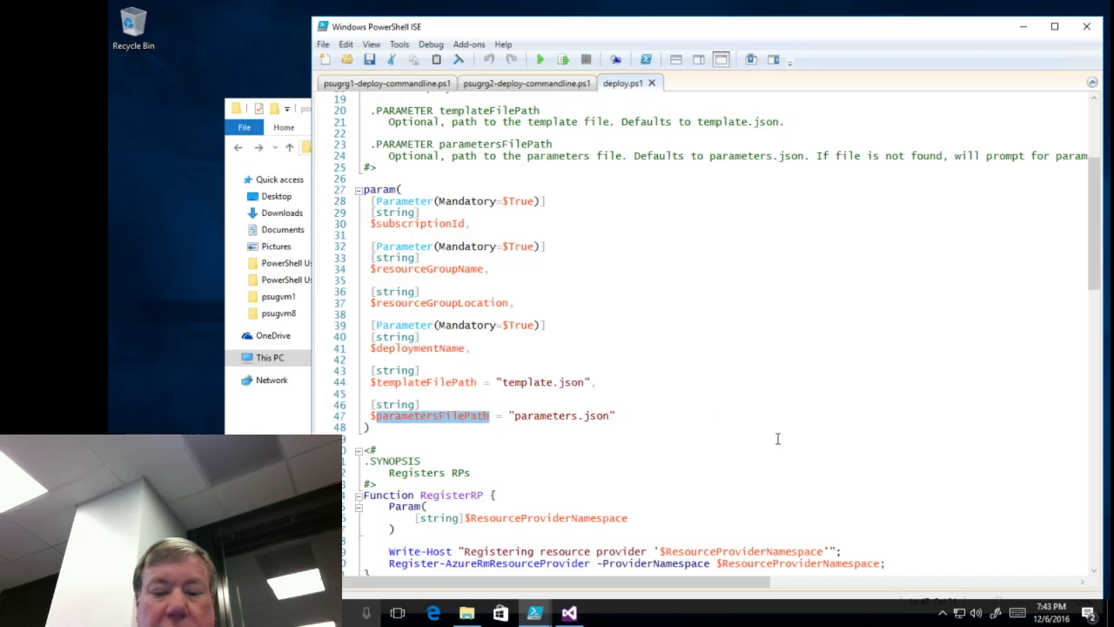
key("Down")
key("Down")
key("Down")
key("Down")
key("Down")
key("Down")
key("Down")
key("Down")
key("Down")
key("Down")
key("Down")
key("Down")
key("Down")
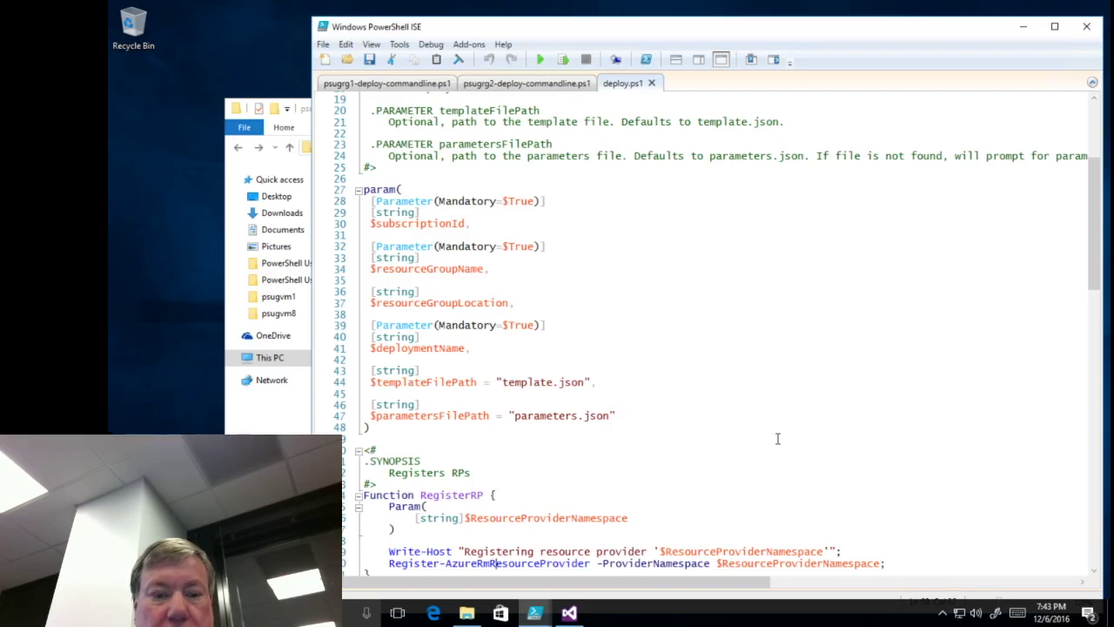
key("Down")
key("Down")
key("Down")
key("Down")
key("Down")
key("Down")
key("Down")
key("Down")
key("Down")
key("Down")
key("Down")
key("Down")
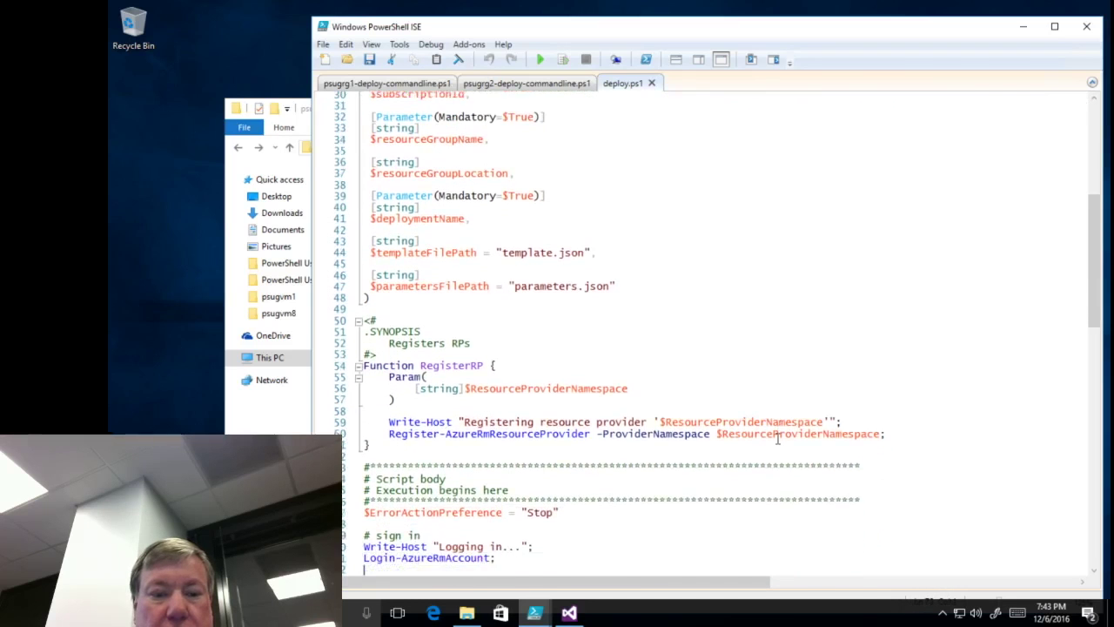
- Read down through deploy.ps1 toward the end of the script
key("Down")
key("Down")
key("Down")
key("Down")
key("Down")
key("Down")
key("Down")
key("Down")
key("Down")
key("Down")
key("Down")
key("Down")
key("Down")
key("Down")
key("Down")
key("Down")
key("Down")
key("Down")
key("Down")
key("Down")
key("Down")
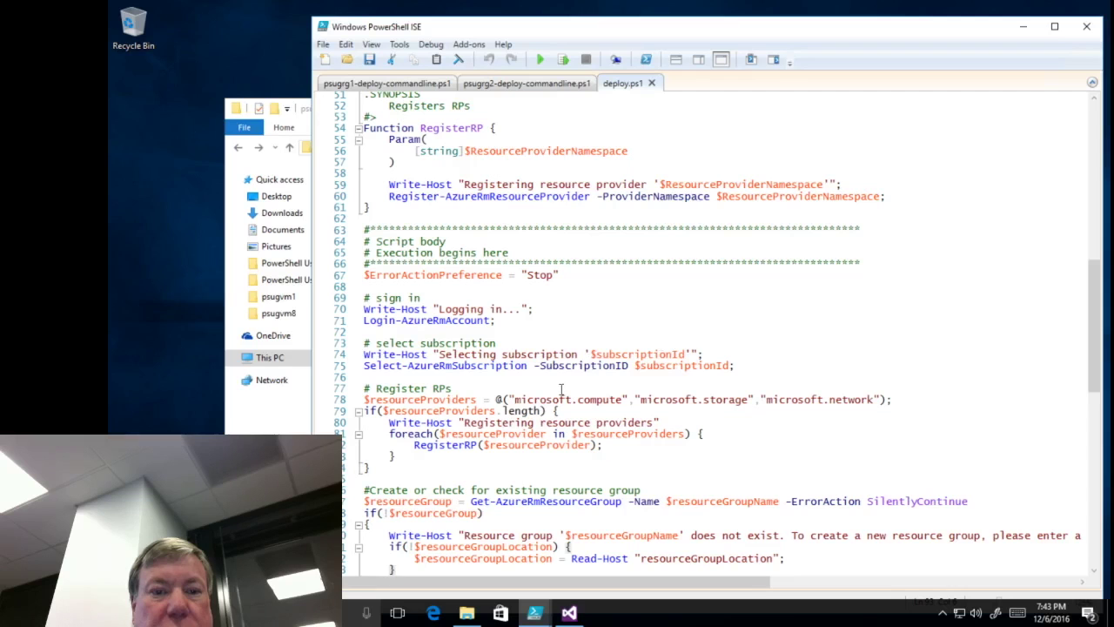
scroll(699, 439, "down", 3)
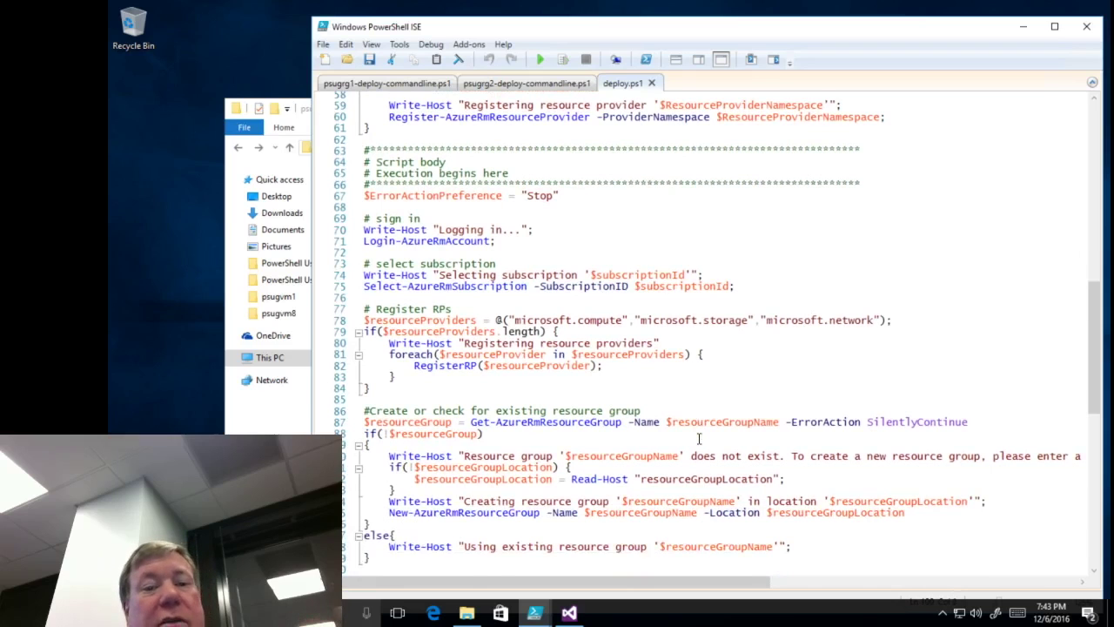
type("# Start the deployment")
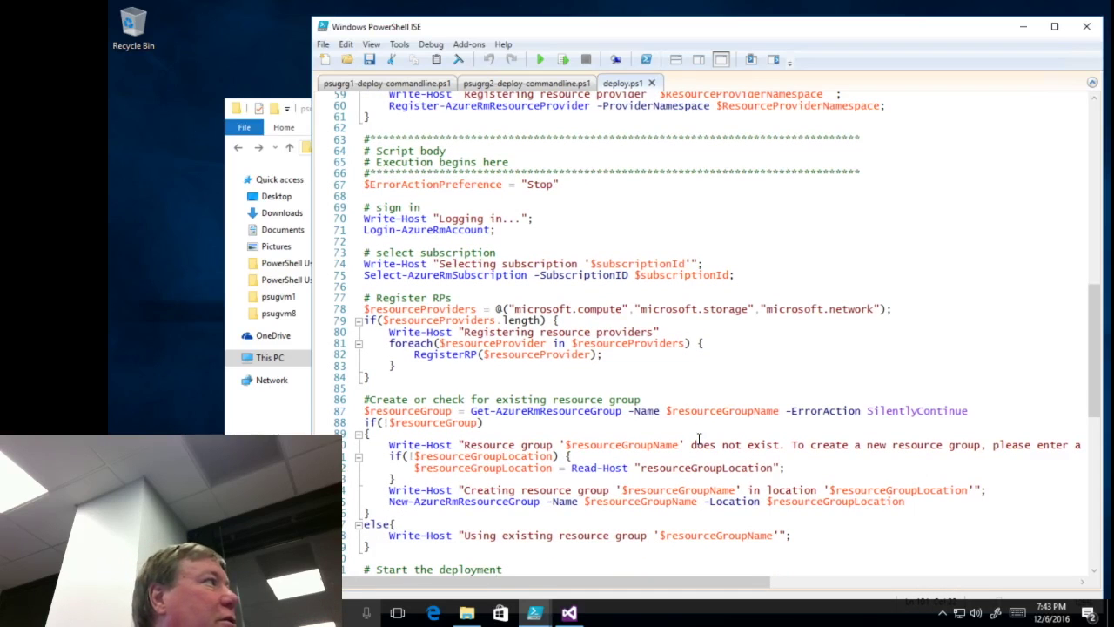
key("ctrl+v")
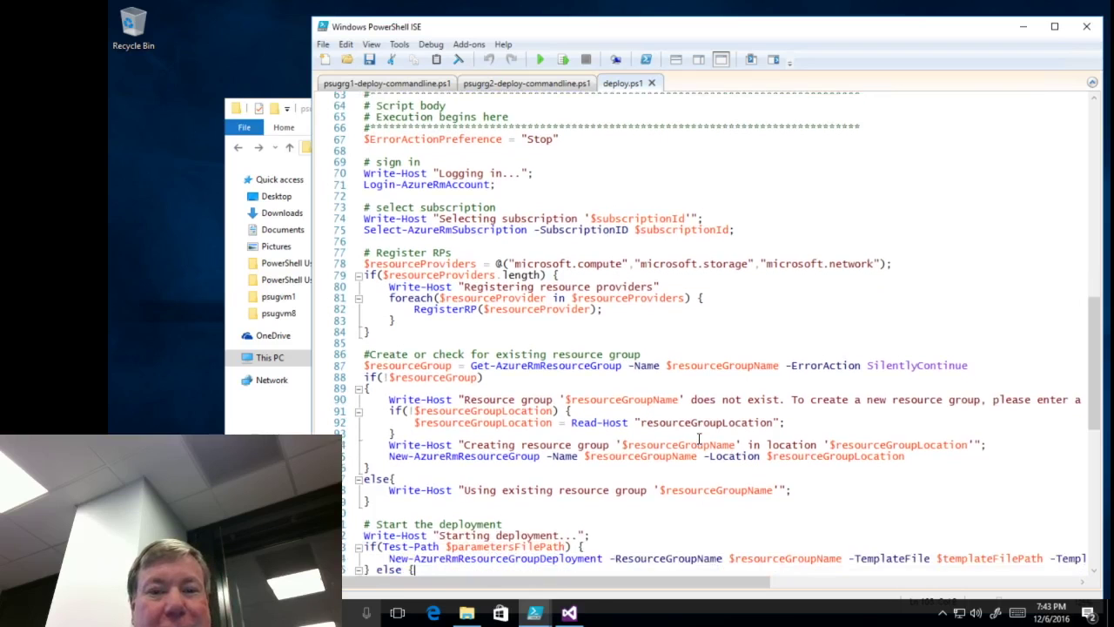
scroll(699, 438, "down", 1)
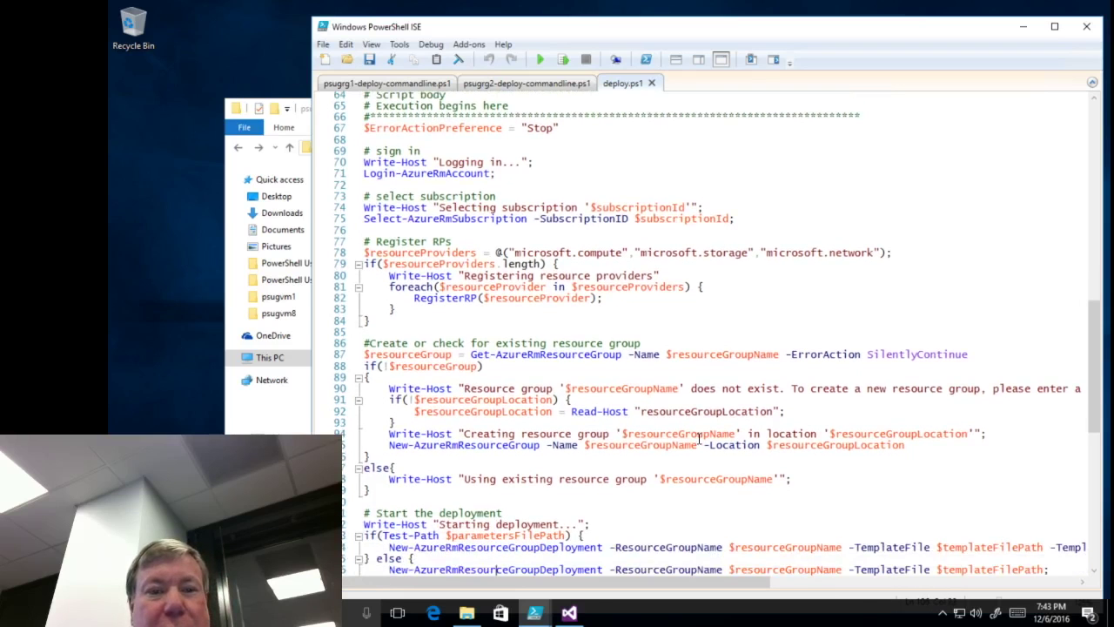
key("Down")
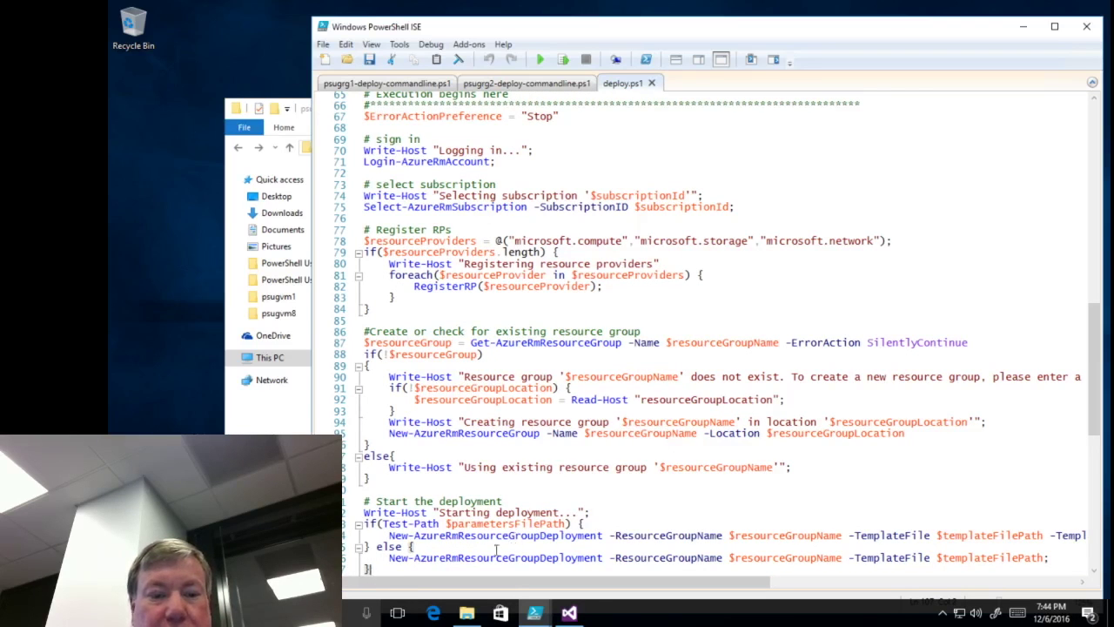
- Select the '# Start the deployment' block, then close deploy.ps1
left_click_drag(451, 570, 418, 558)
left_click_drag(385, 522, 364, 500)
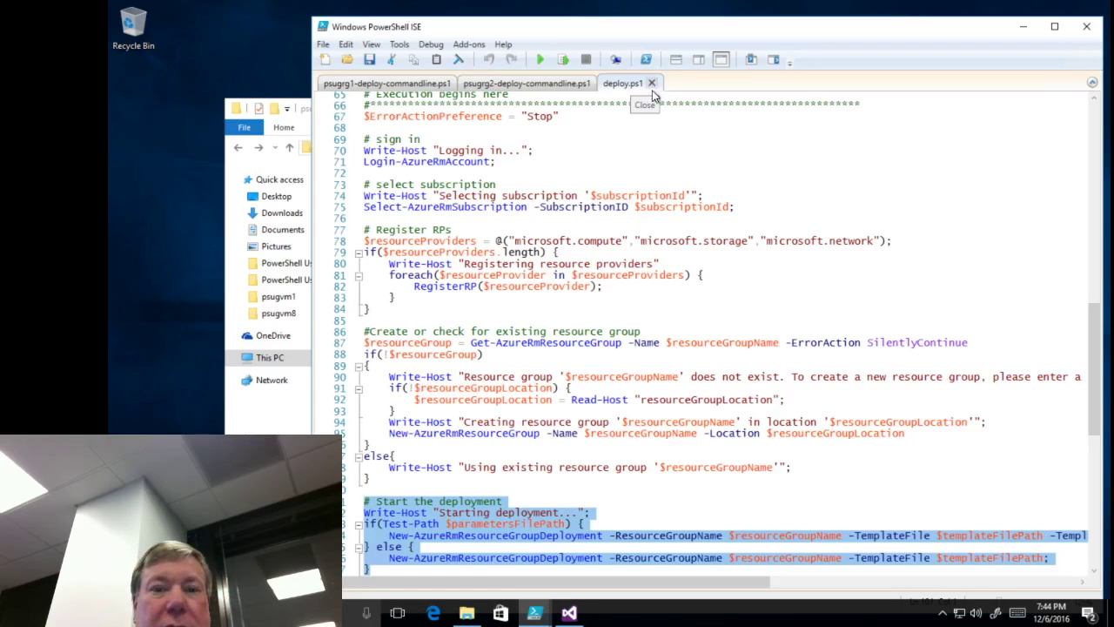
left_click(651, 84)
- Open deploy.sh with Notepad from More apps, keeping 'Always use this app' checked
left_click(287, 409)
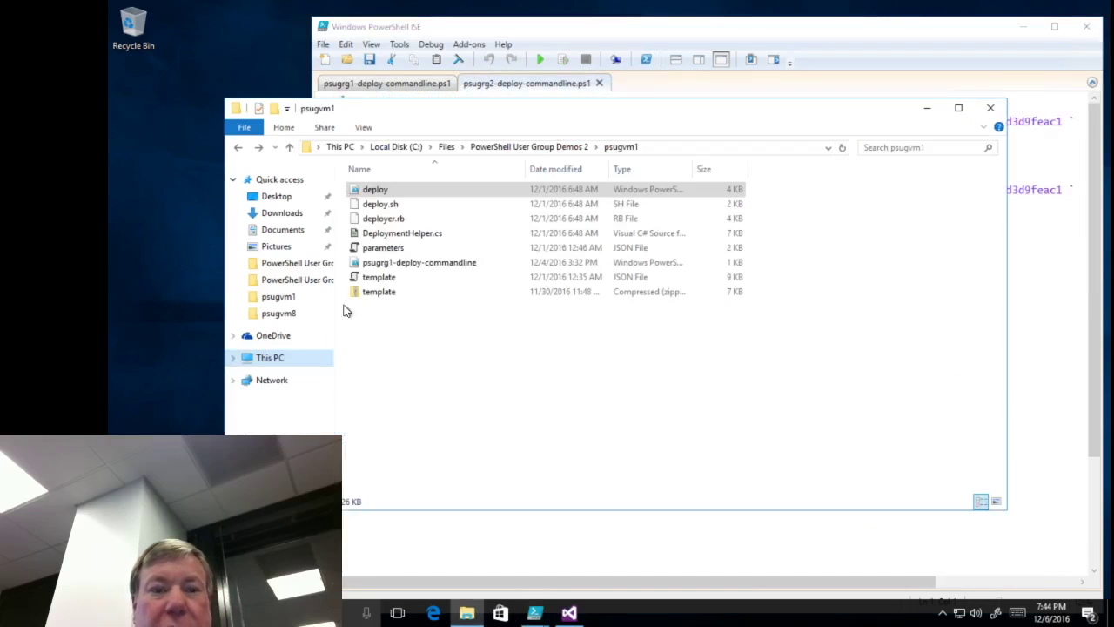
right_click(381, 209)
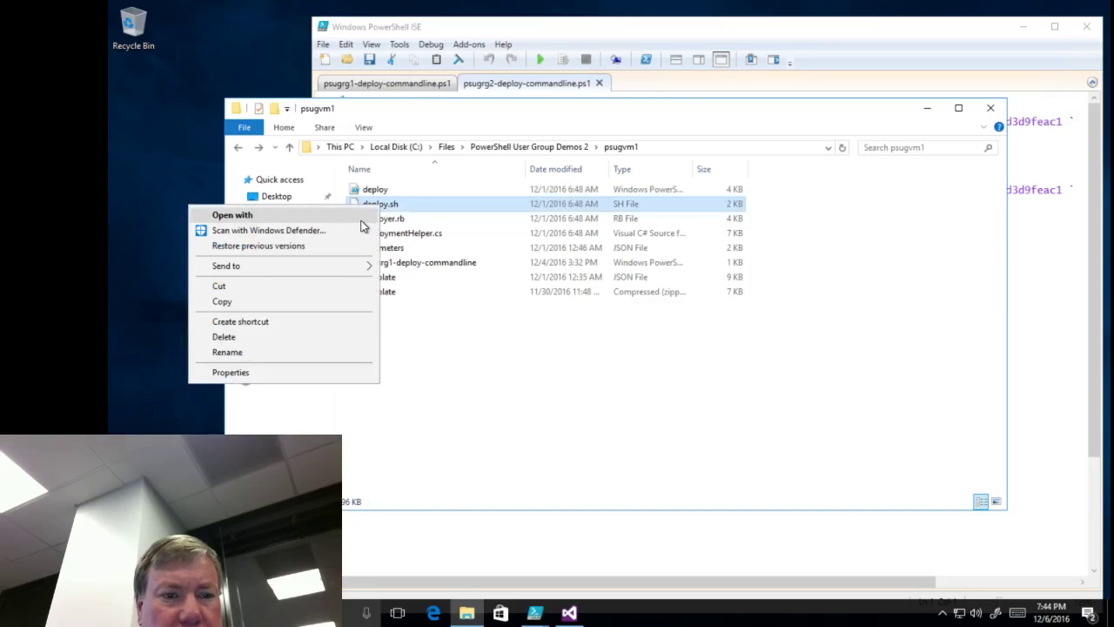
left_click(362, 221)
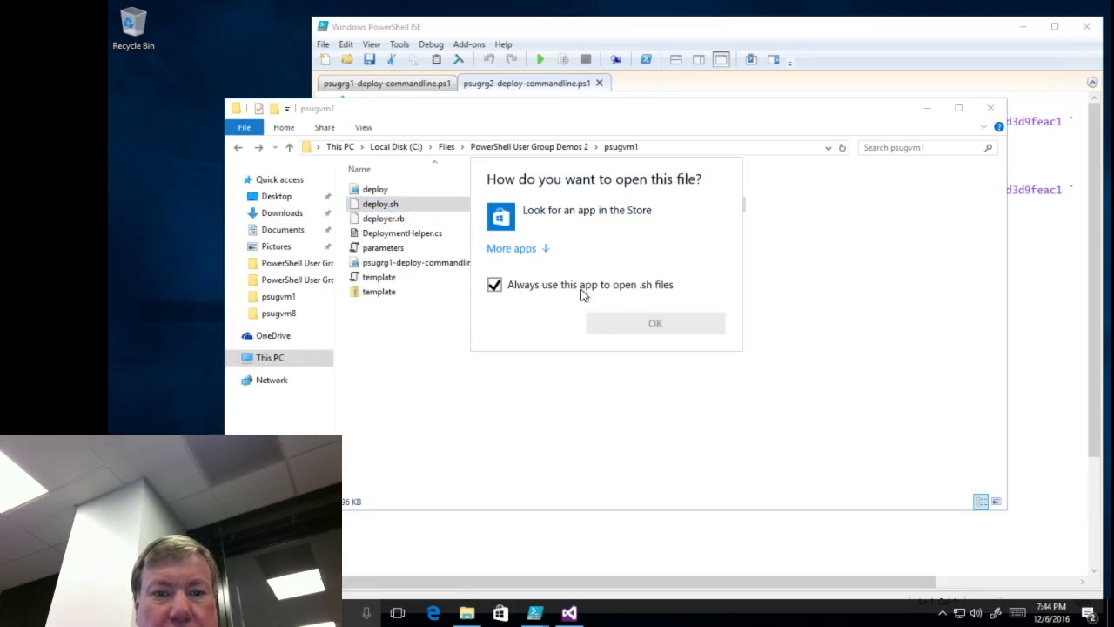
left_click(510, 249)
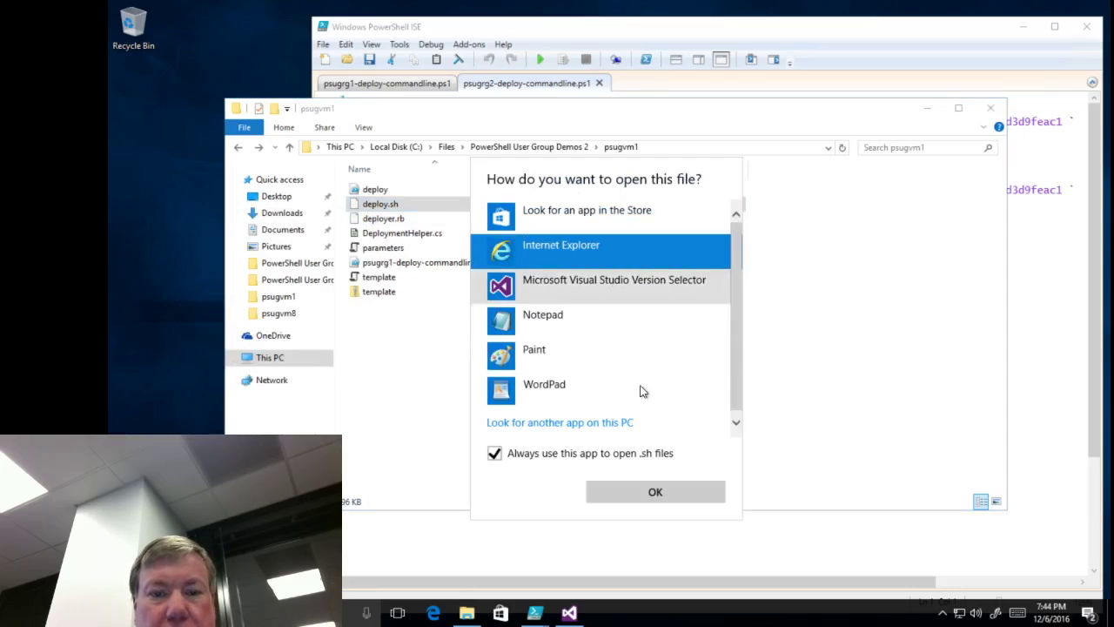
left_click(543, 320)
left_click(653, 492)
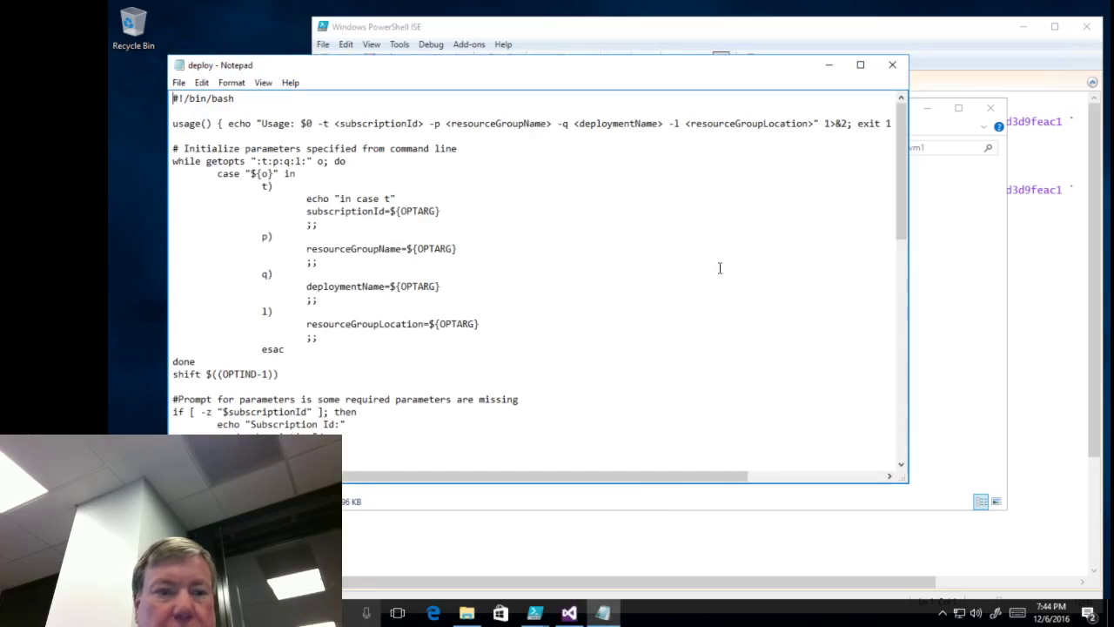
- Page to the end of deploy.sh, close Notepad and pick the parameters file
left_click(901, 444)
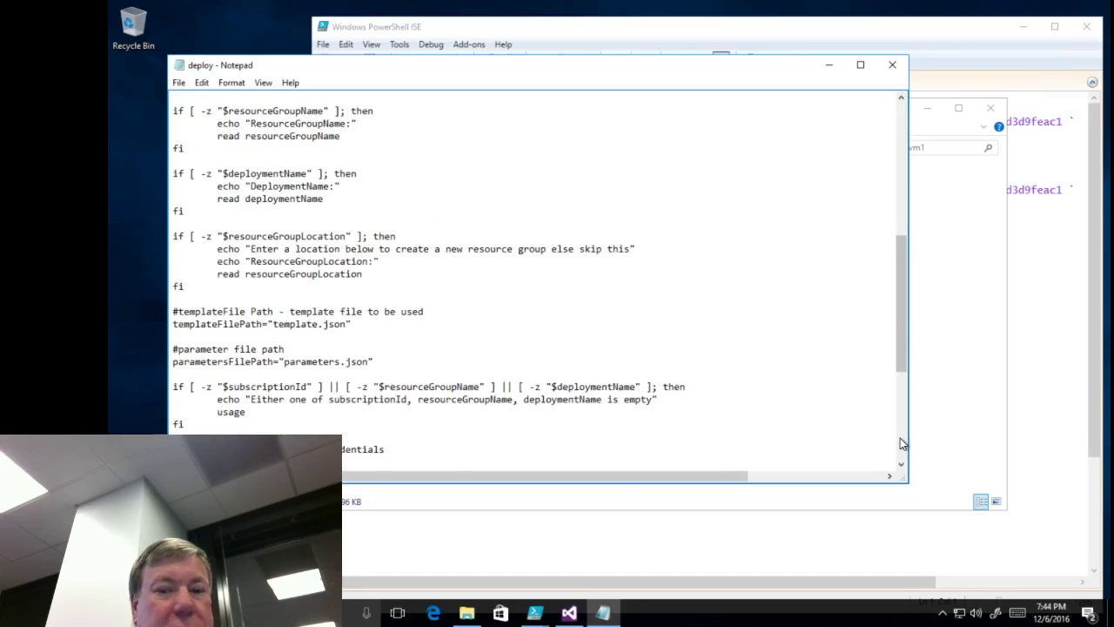
left_click(902, 444)
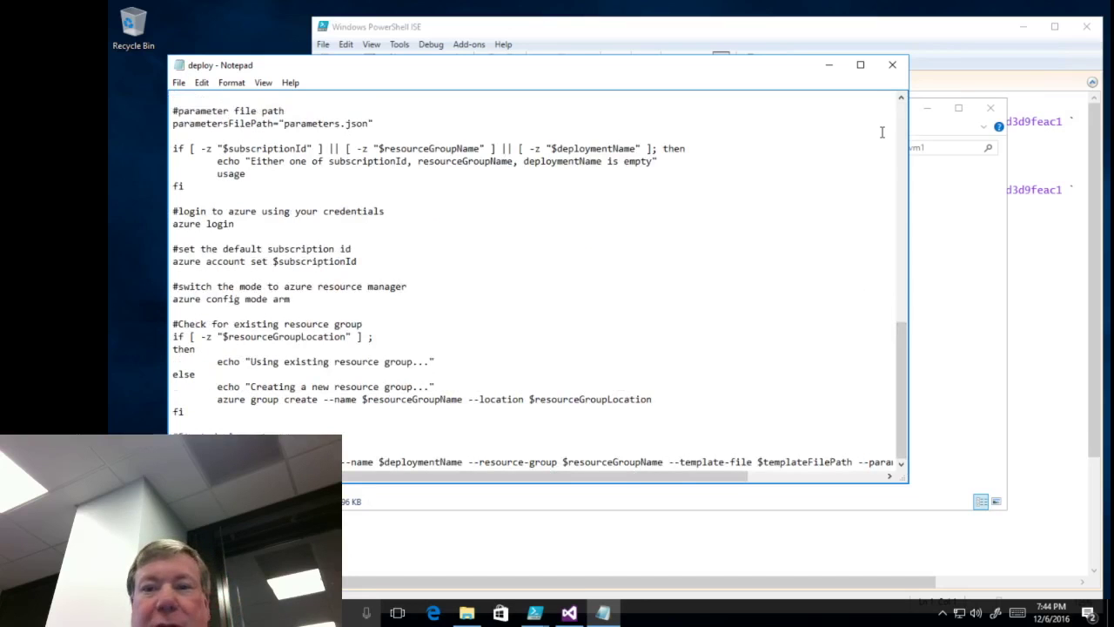
left_click(892, 70)
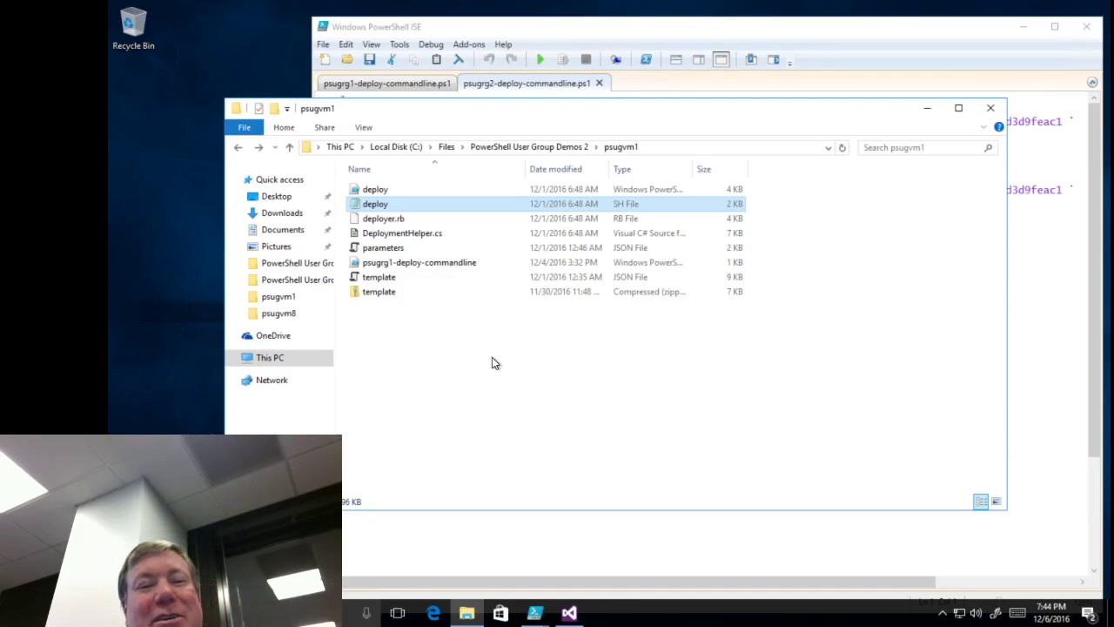
left_click(391, 250)
- Open parameters.json from the psugvm1 folder in Visual Studio
left_click(391, 251)
left_click(454, 251)
double_click(401, 249)
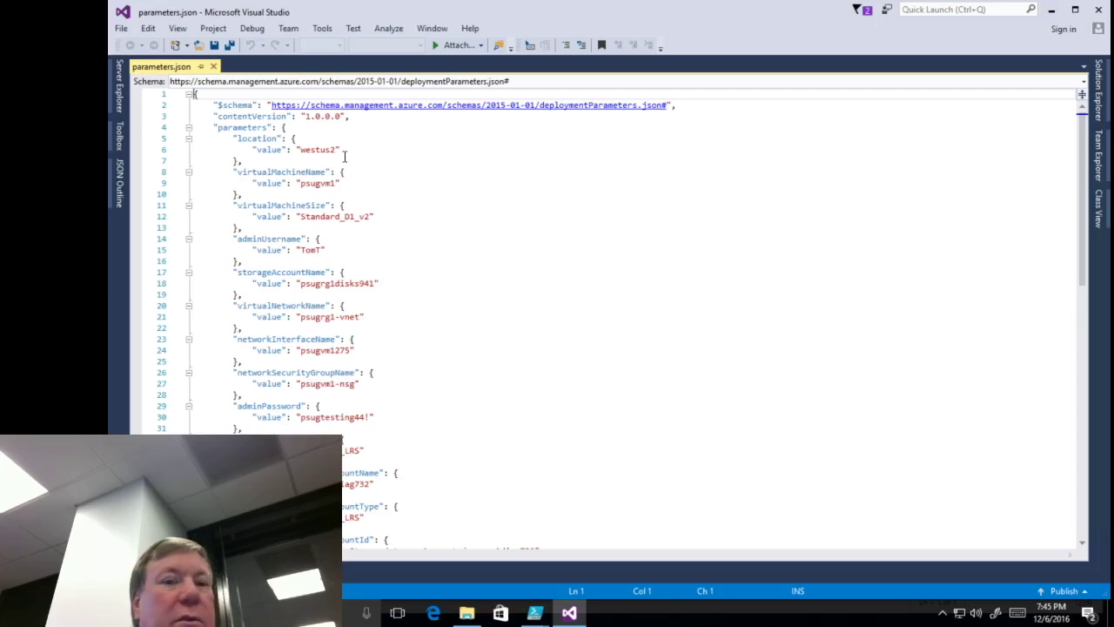
- Review the VM name, size, admin username, storage account and network interface values, then return to the psugvm1 folder
left_click(291, 172)
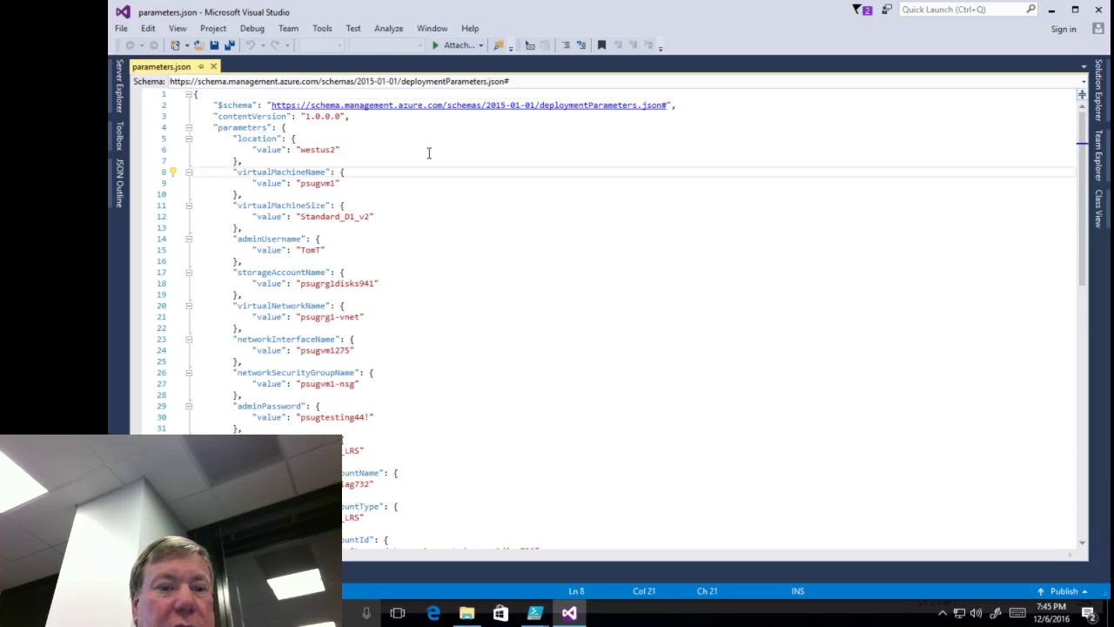
left_click_drag(310, 204, 376, 217)
left_click(376, 218)
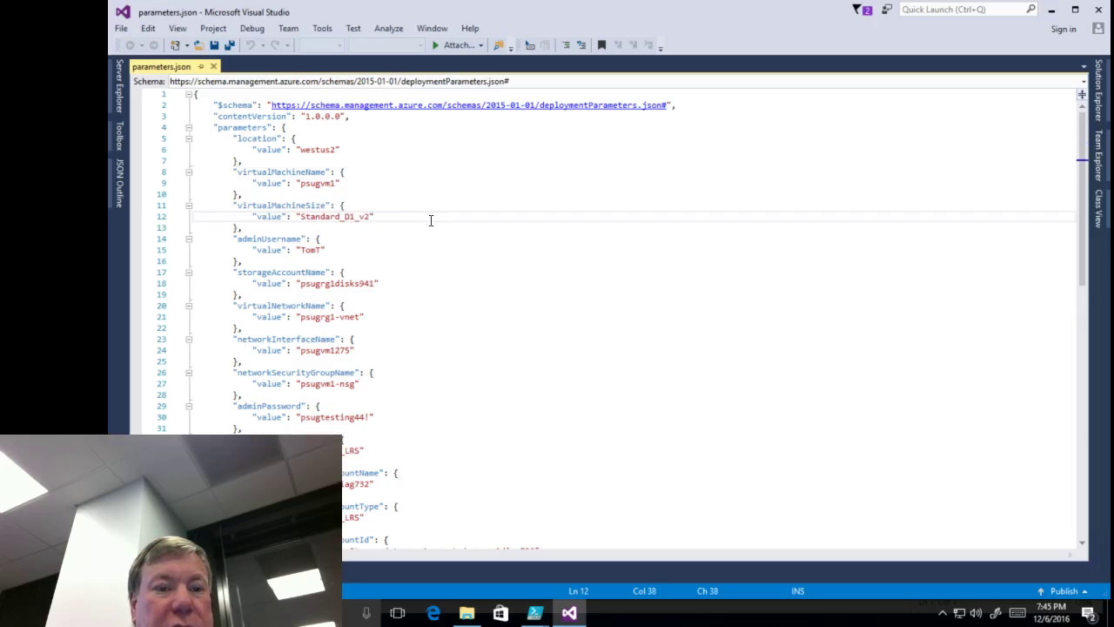
left_click(353, 250)
left_click(383, 283)
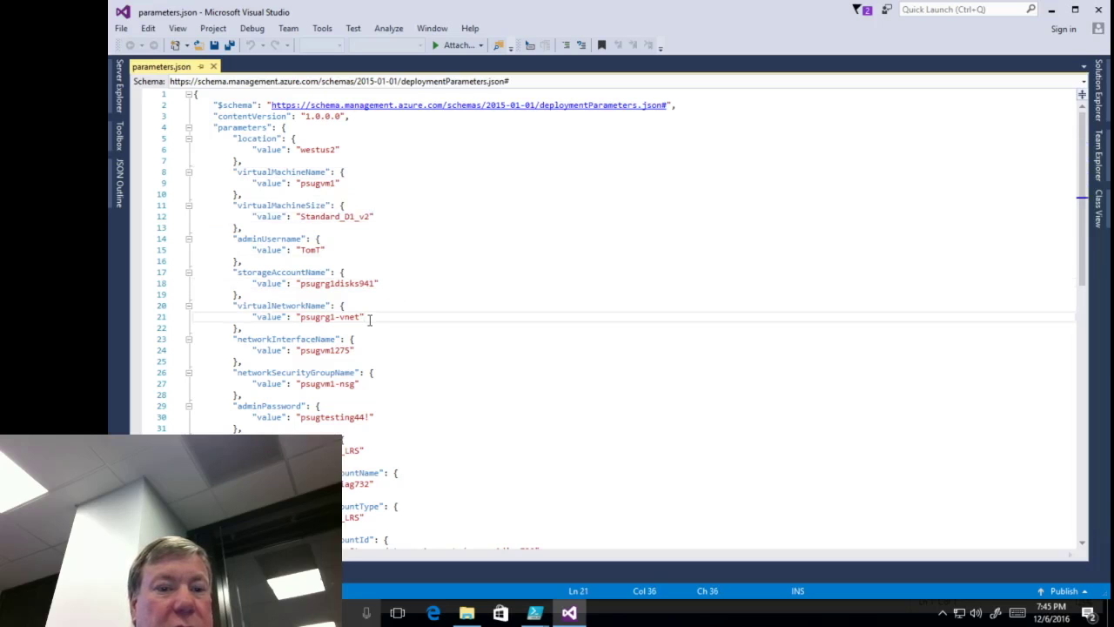
left_click(369, 349)
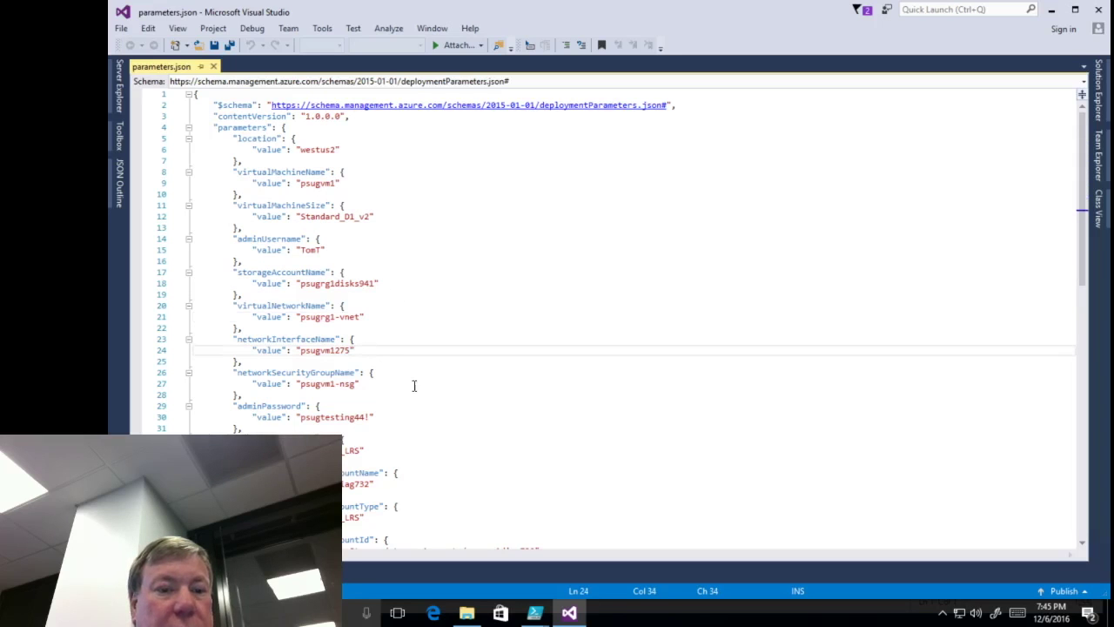
key("Down")
key("Down")
key("Down")
key("Down")
key("Down")
key("Down")
key("Down")
key("Down")
key("Down")
key("Down")
key("Down")
key("Down")
key("Down")
key("Down")
key("Down")
key("Down")
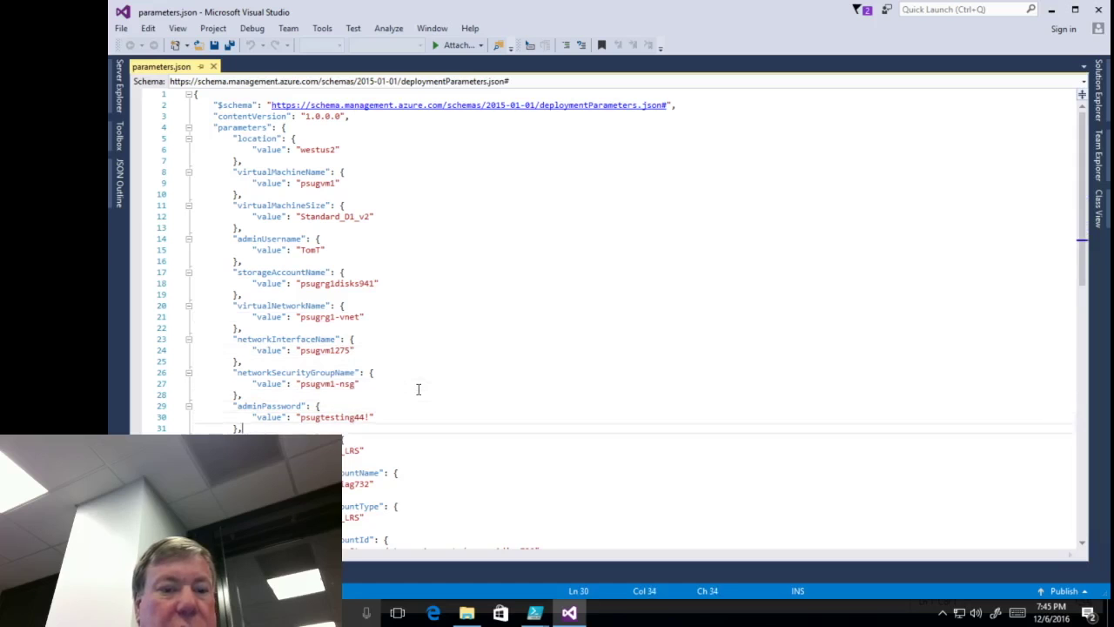
key("Down")
key("Down")
key("Down")
key("Down")
key("Down")
key("Down")
key("Down")
key("Down")
key("Down")
key("Down")
key("Down")
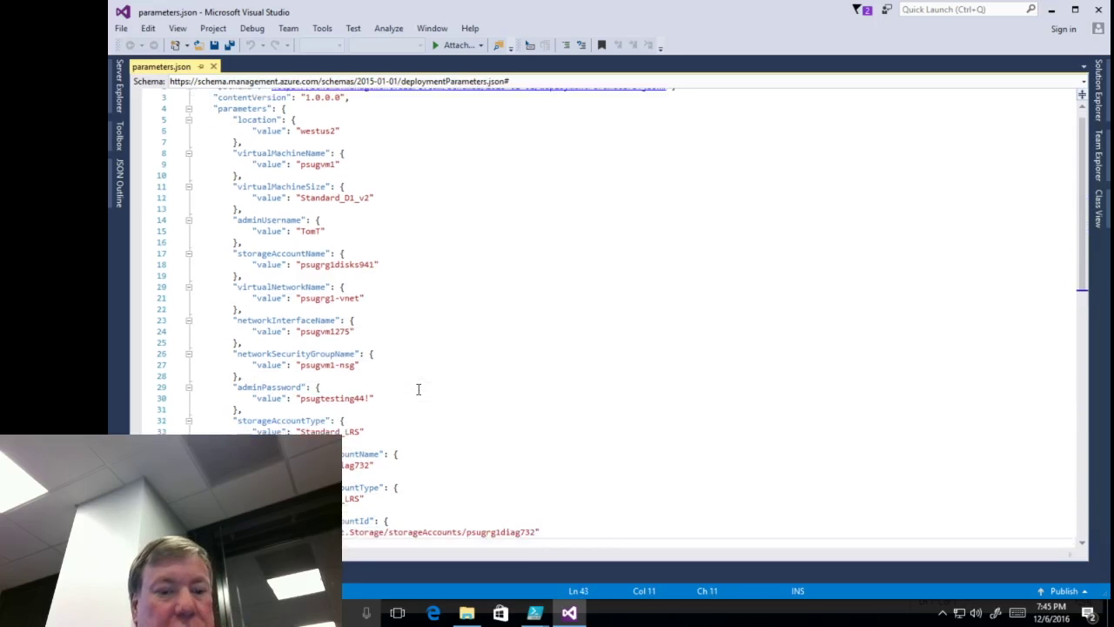
key("Down")
key("Down")
key("Down")
key("Down")
key("Down")
key("Down")
key("Down")
key("Down")
key("Down")
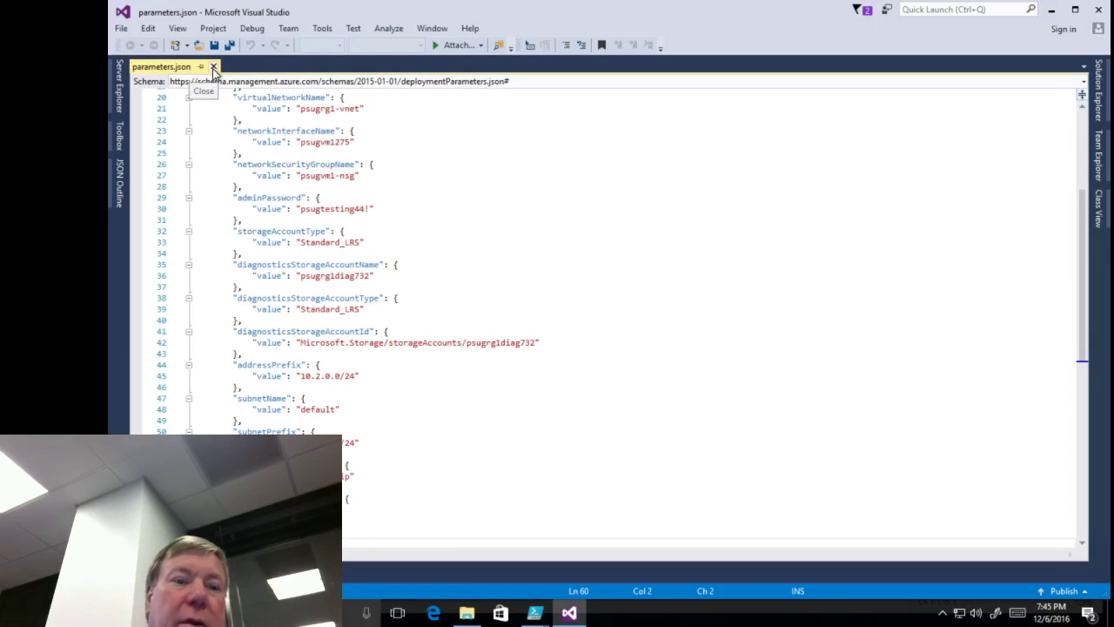
left_click(465, 614)
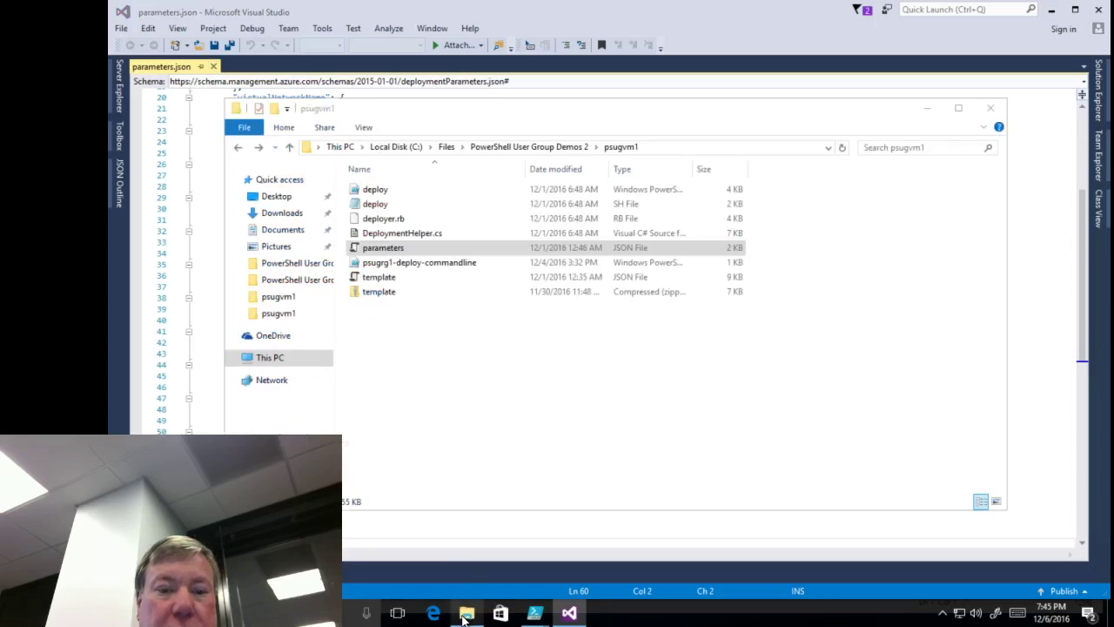
- Open template.json in Visual Studio and scroll down toward its variables and resources
double_click(377, 277)
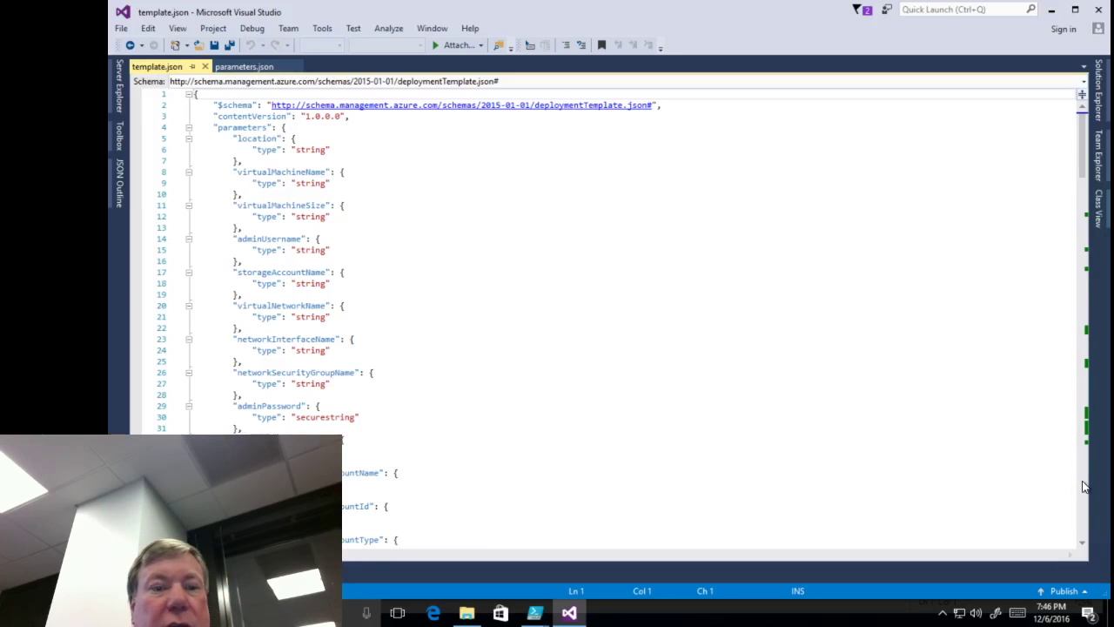
scroll(1085, 488, "down", 14)
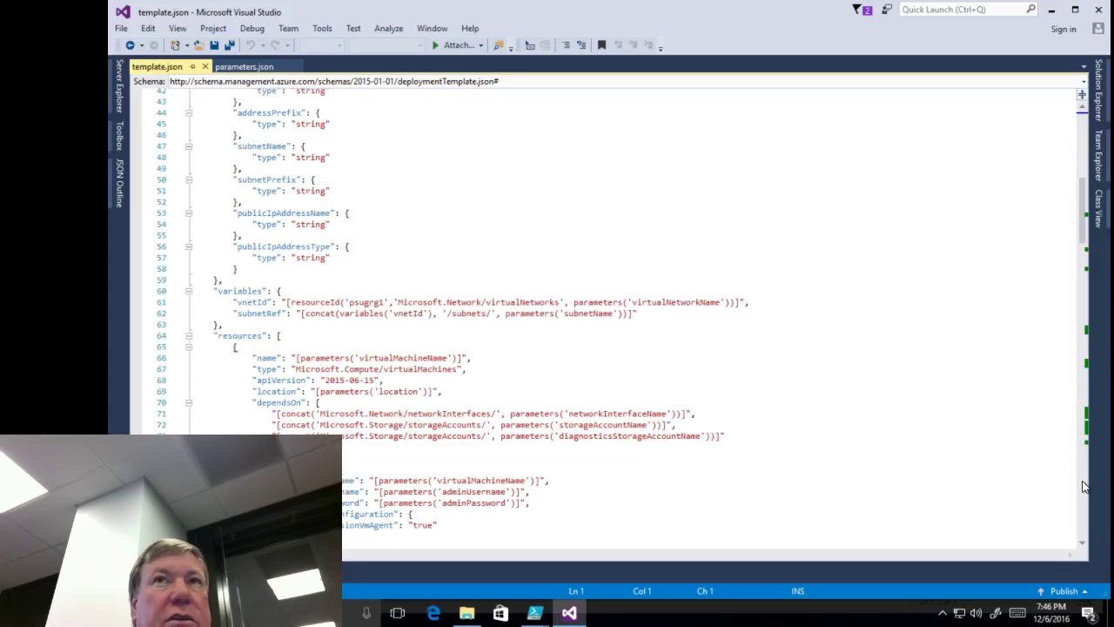
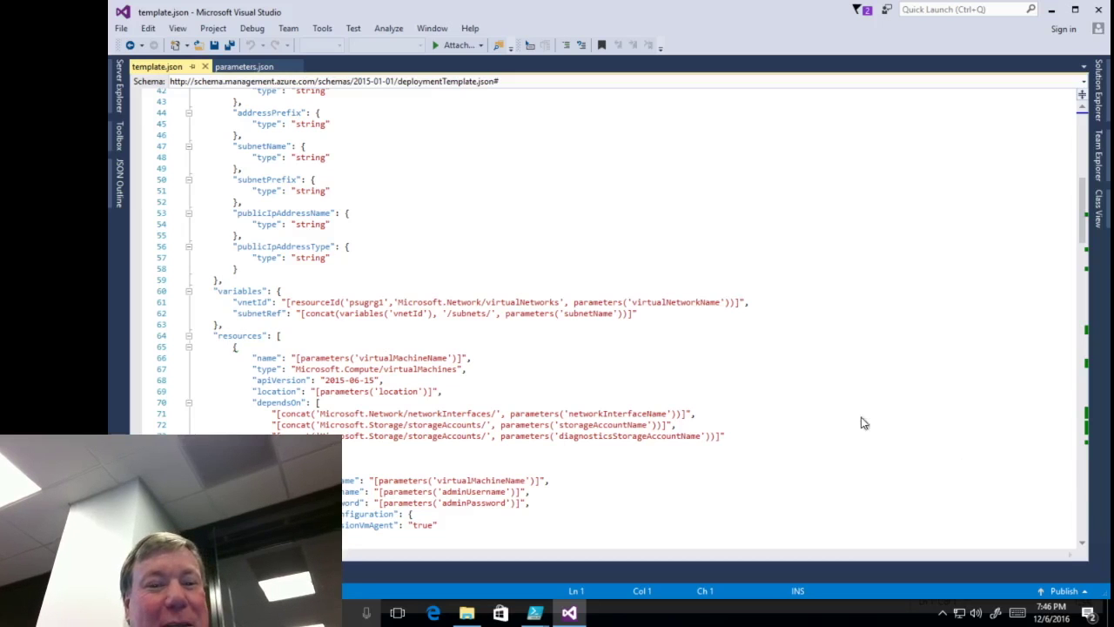
- Review the vnetId variable's usage and the virtual machine's image reference and OS disk settings
left_click(248, 302)
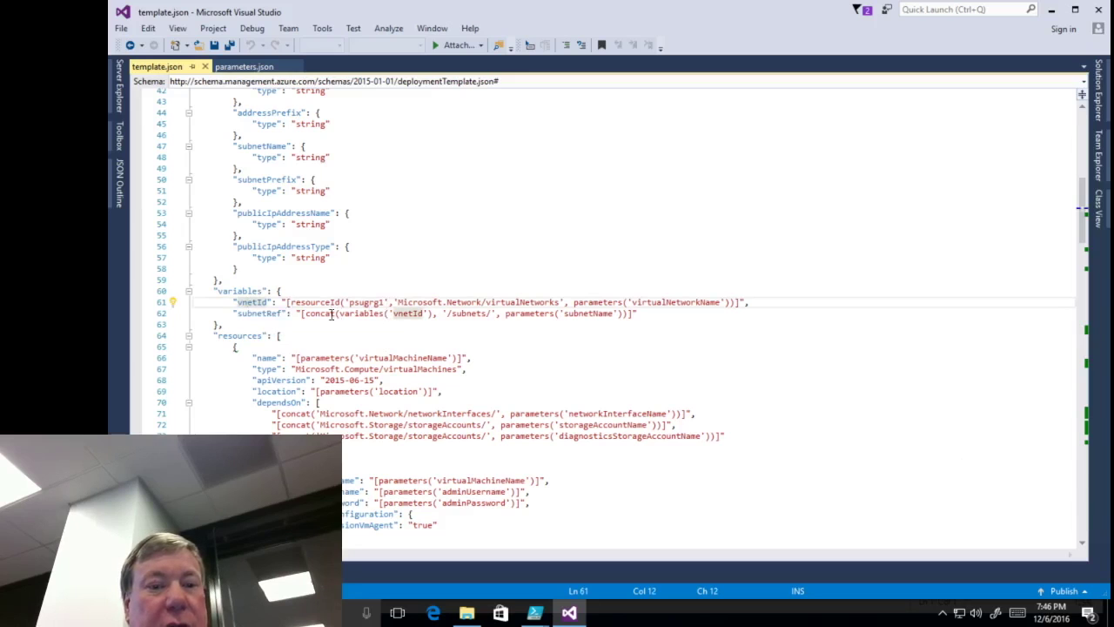
left_click(647, 315)
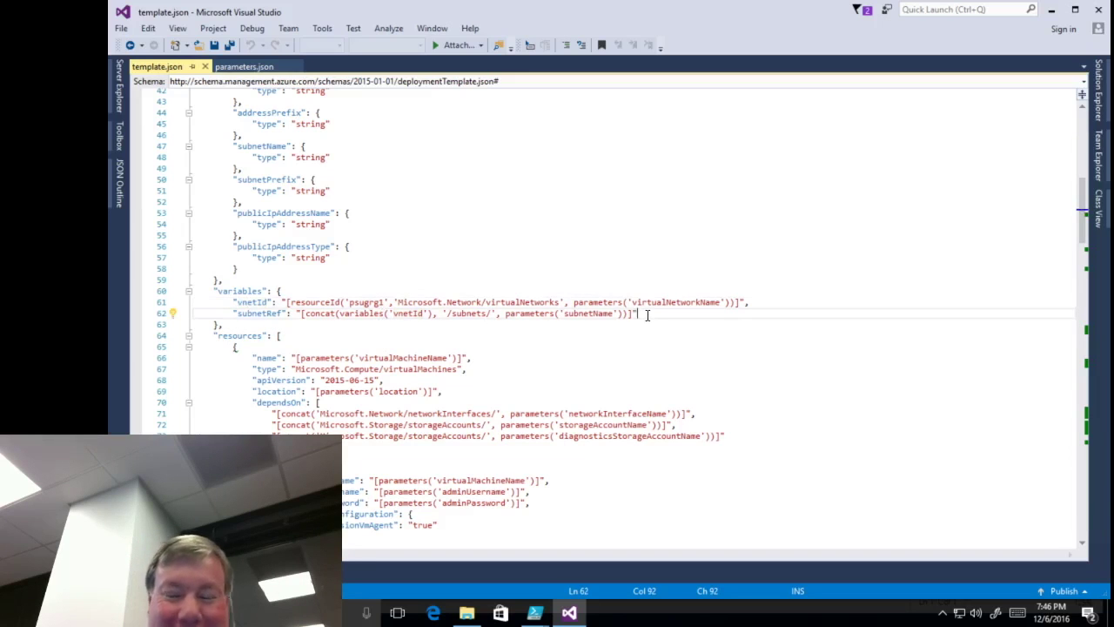
key("Right")
key("Down")
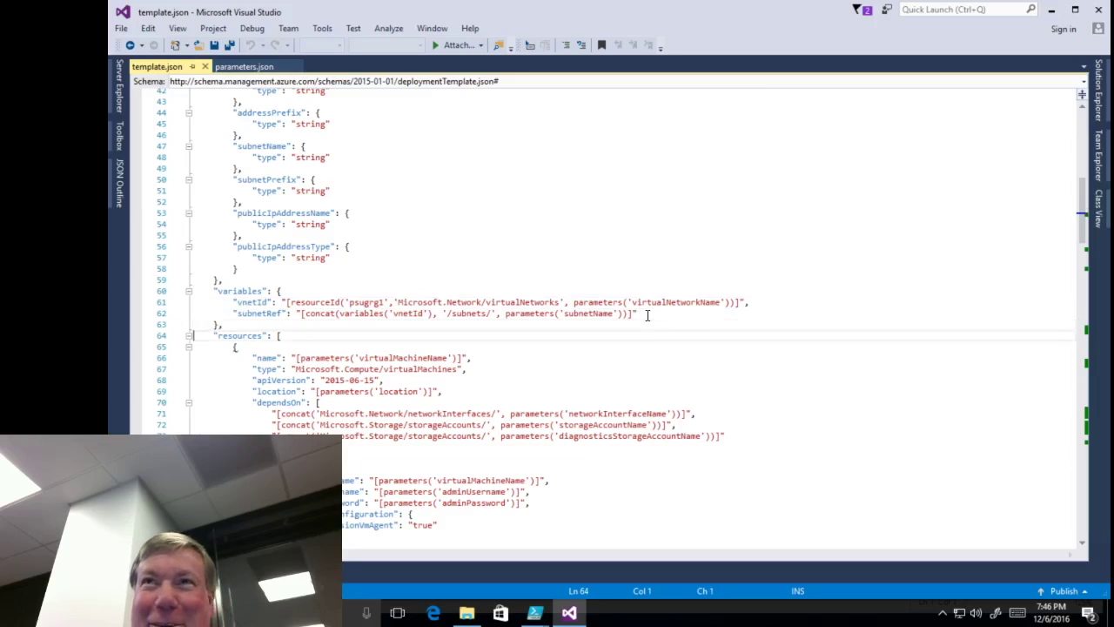
key("Down")
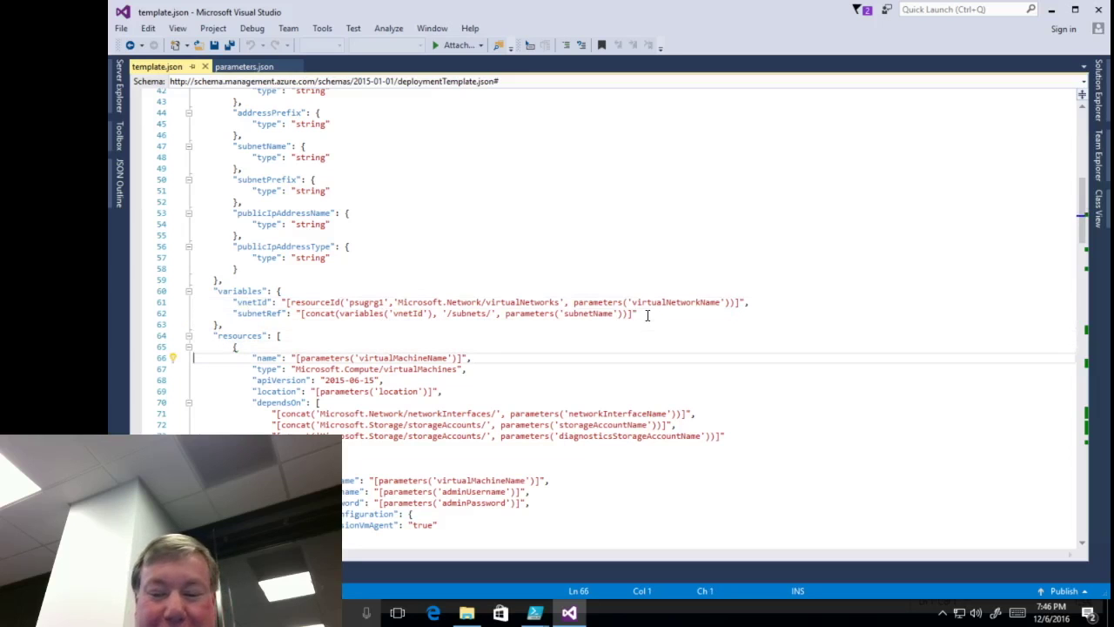
key("Up")
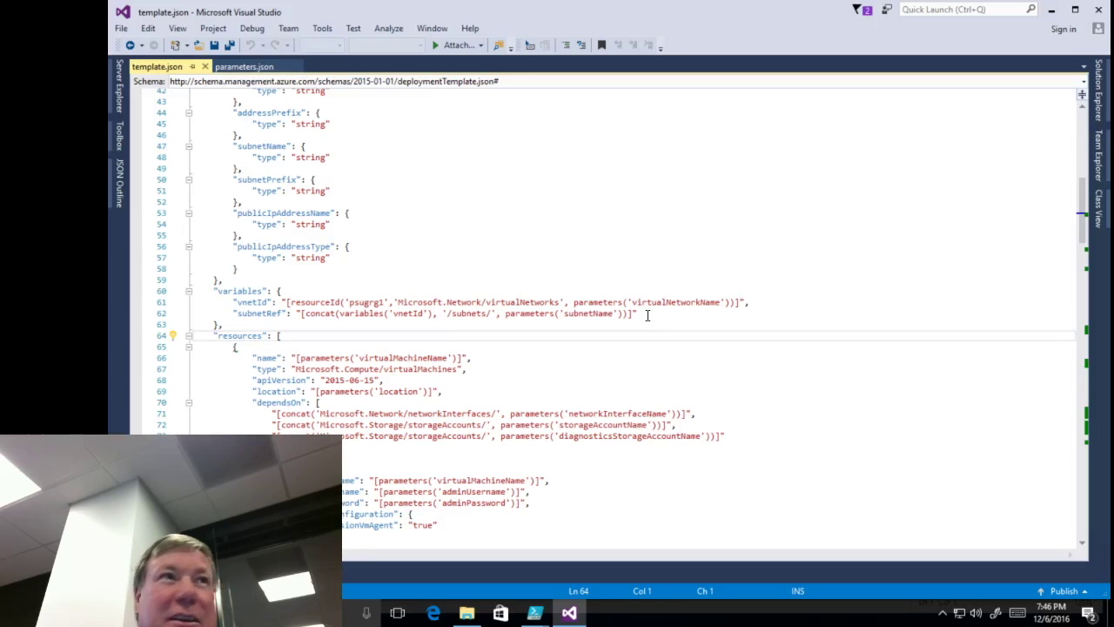
key("Down")
key("Down")
key("Down")
key("Down")
key("Down")
key("Down")
key("Down")
key("Down")
key("Down")
key("Down")
key("Down")
key("Down")
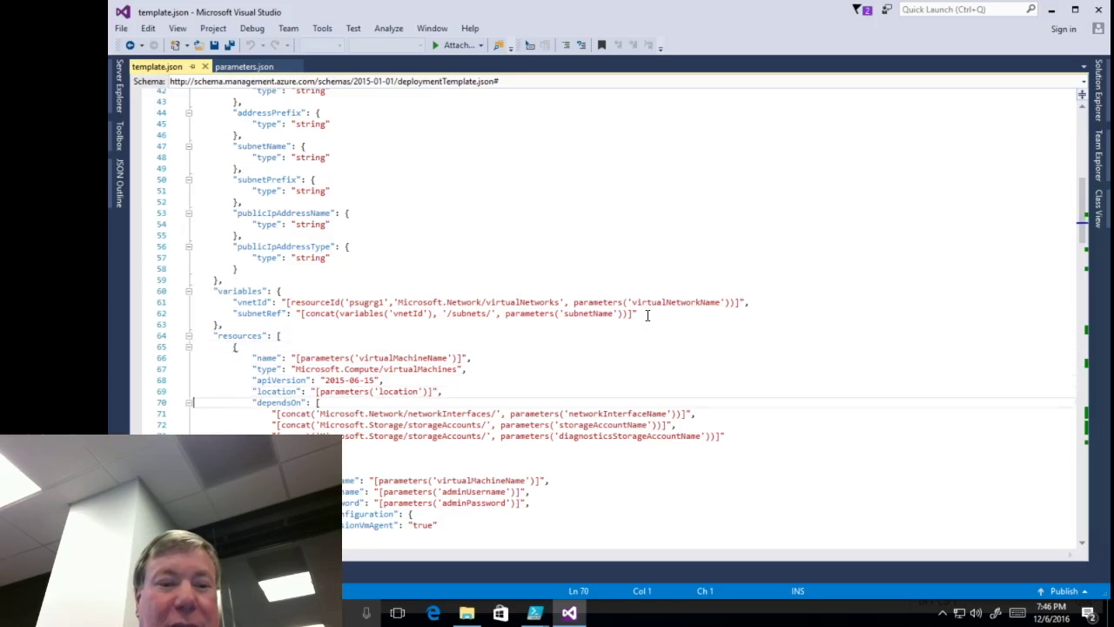
key("Down")
key("Down")
key("Down")
key("Down")
key("Down")
key("Down")
key("Down")
key("Down")
key("Down")
key("Down")
key("Down")
key("Down")
key("Down")
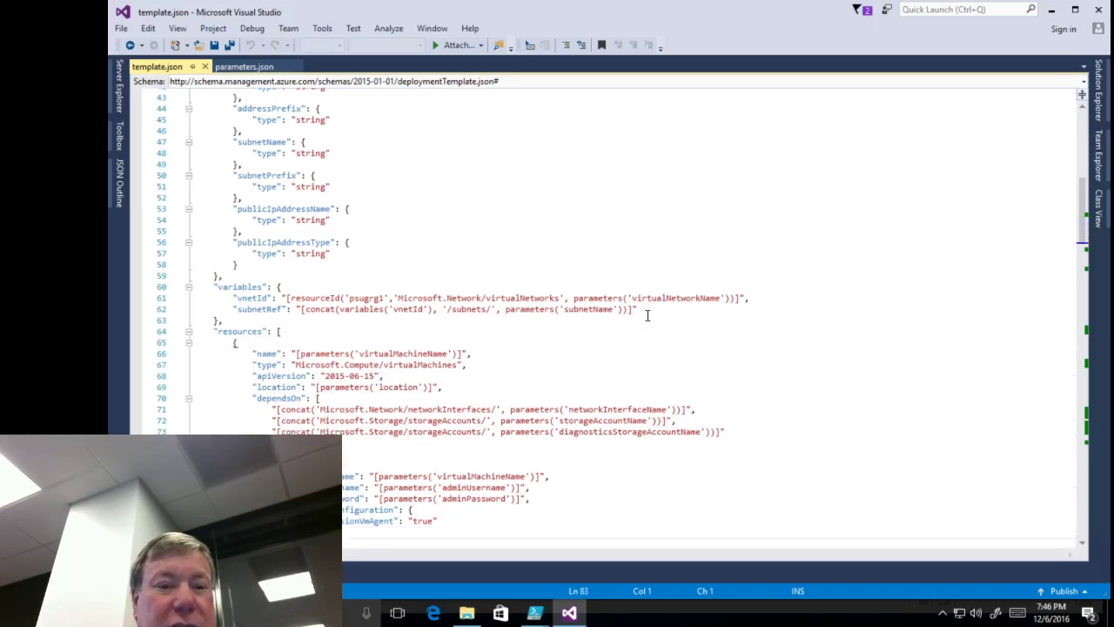
key("Down")
key("Down")
key("Down")
key("Down")
key("Down")
key("Down")
key("Down")
key("Down")
key("Down")
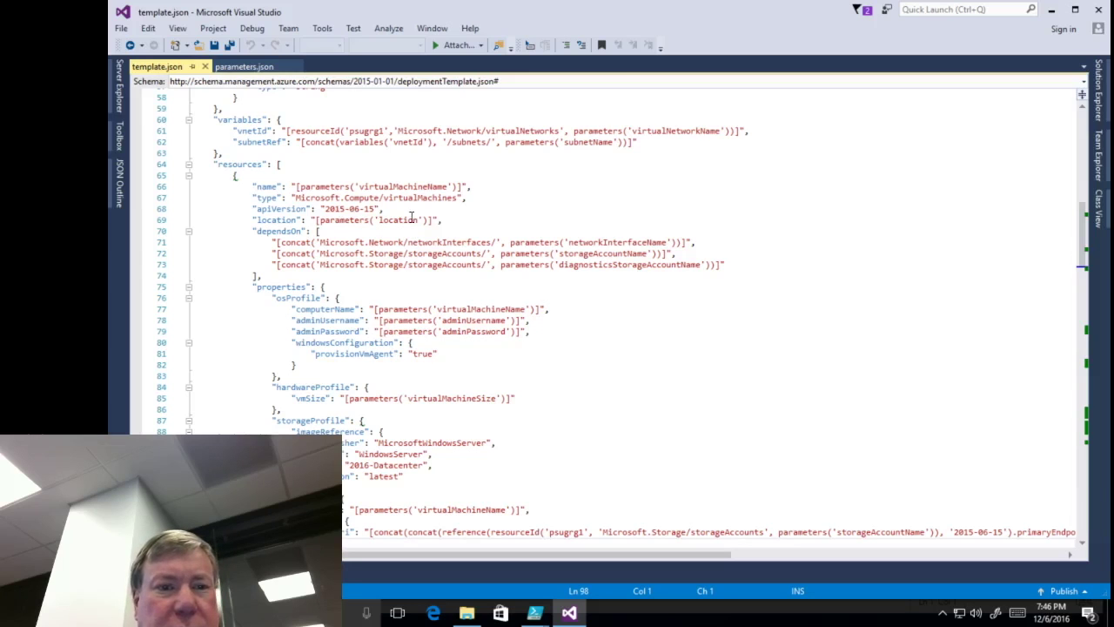
key("Down")
key("Down")
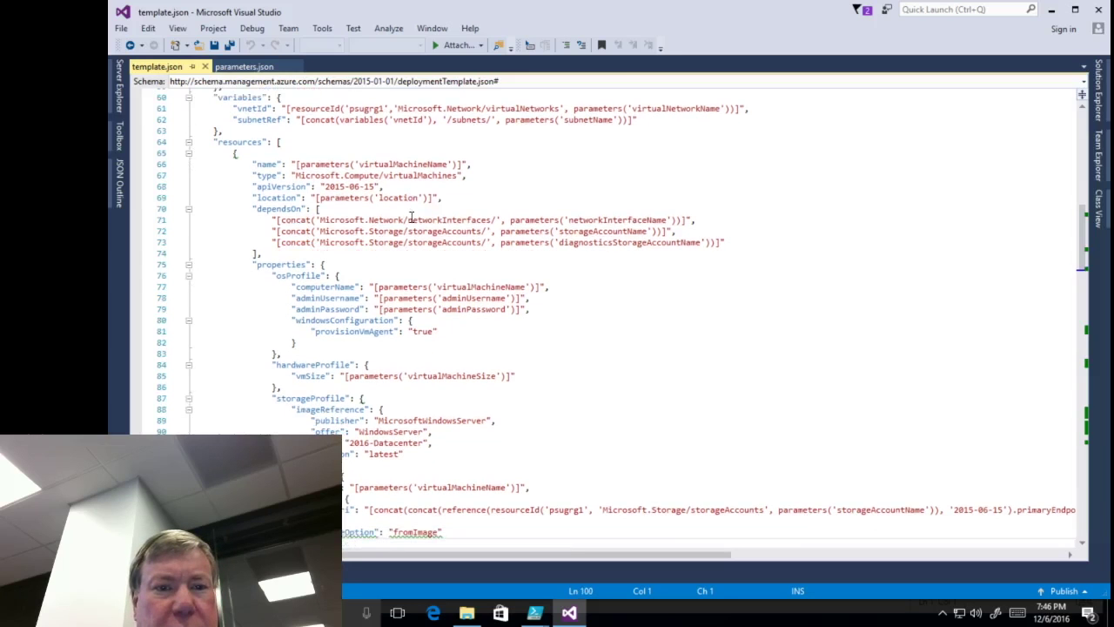
key("Up")
key("Up")
key("Up")
key("Up")
key("Up")
key("Up")
key("Up")
key("Up")
key("Up")
key("Up")
key("Up")
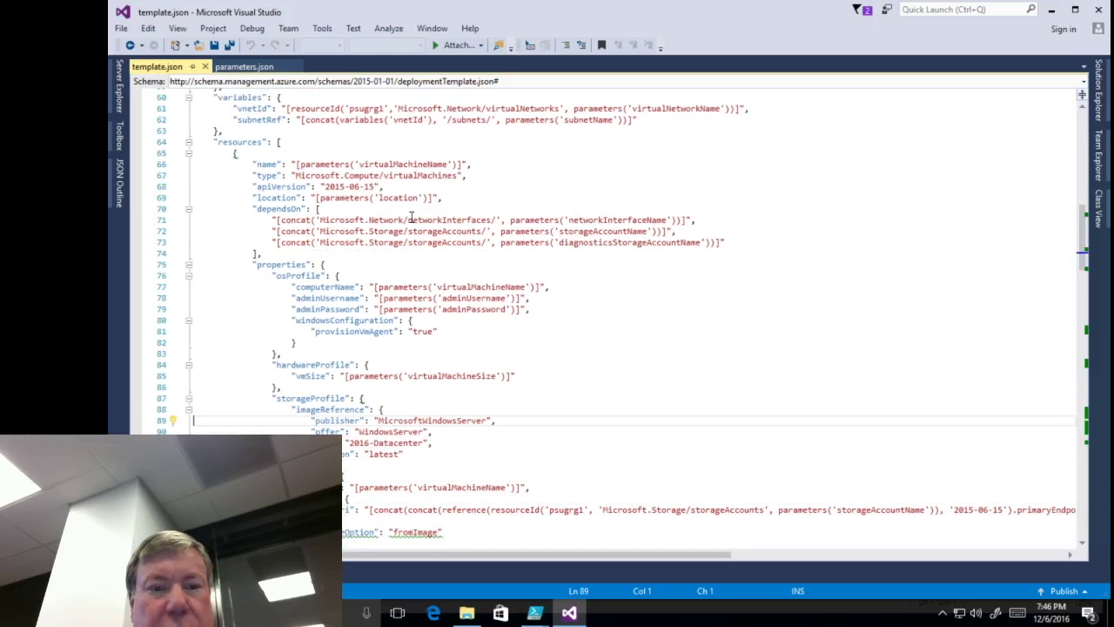
scroll(411, 217, "up", 4)
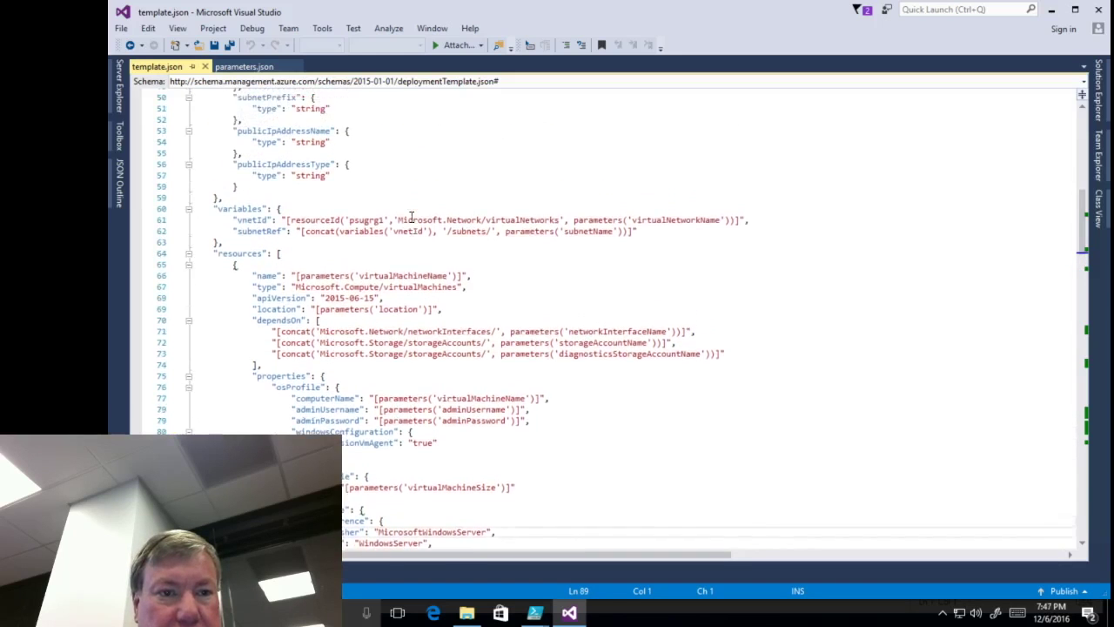
key("ctrl+Up")
key("ctrl+Up")
key("ctrl+Up")
key("ctrl+Up")
- Look through the VM's storage profile, OS disk createOption and network profile
scroll(411, 217, "down", 4)
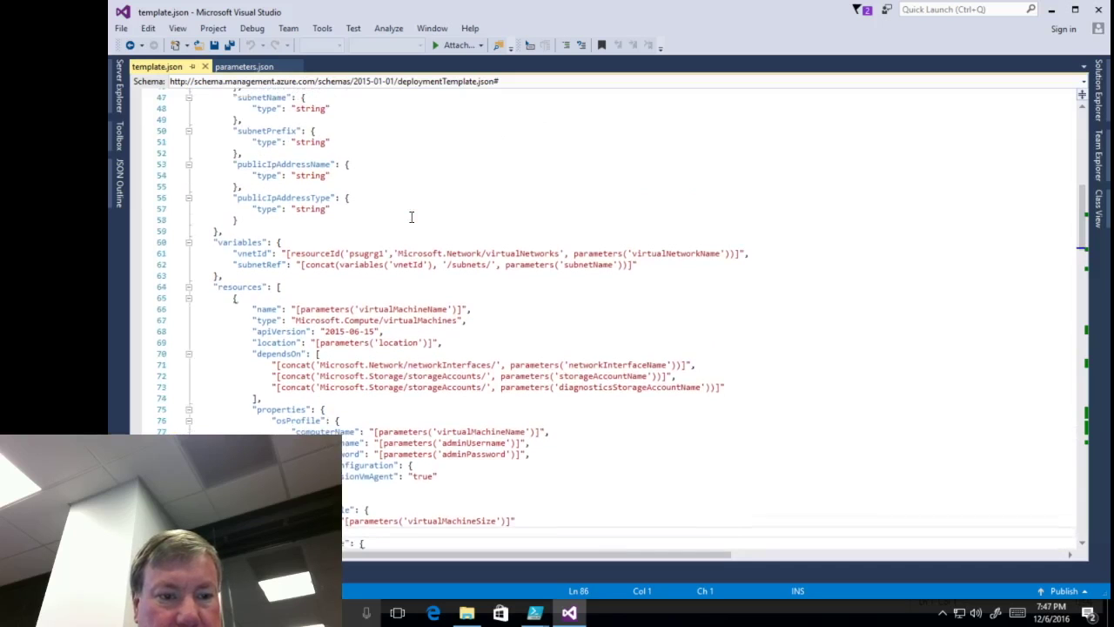
scroll(412, 217, "down", 4)
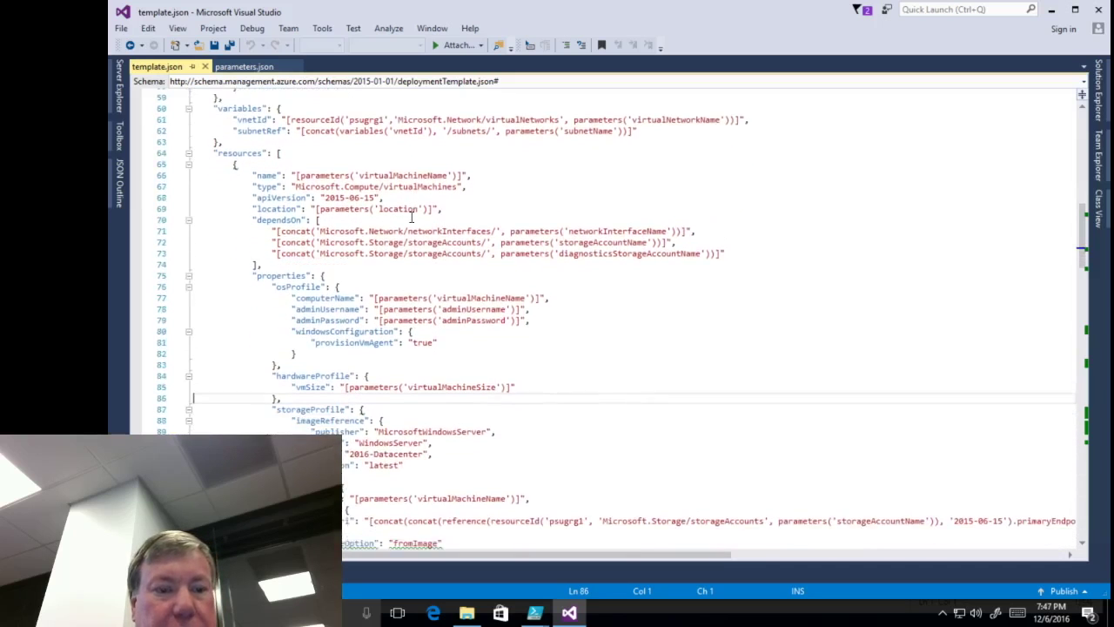
scroll(412, 216, "down", 1)
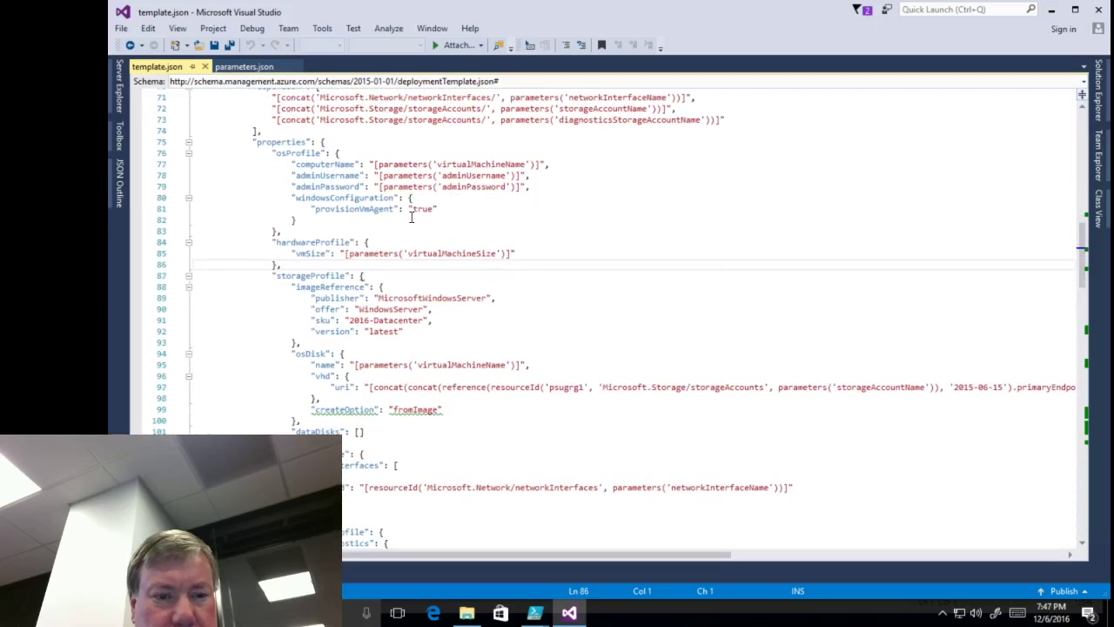
scroll(412, 217, "down", 3)
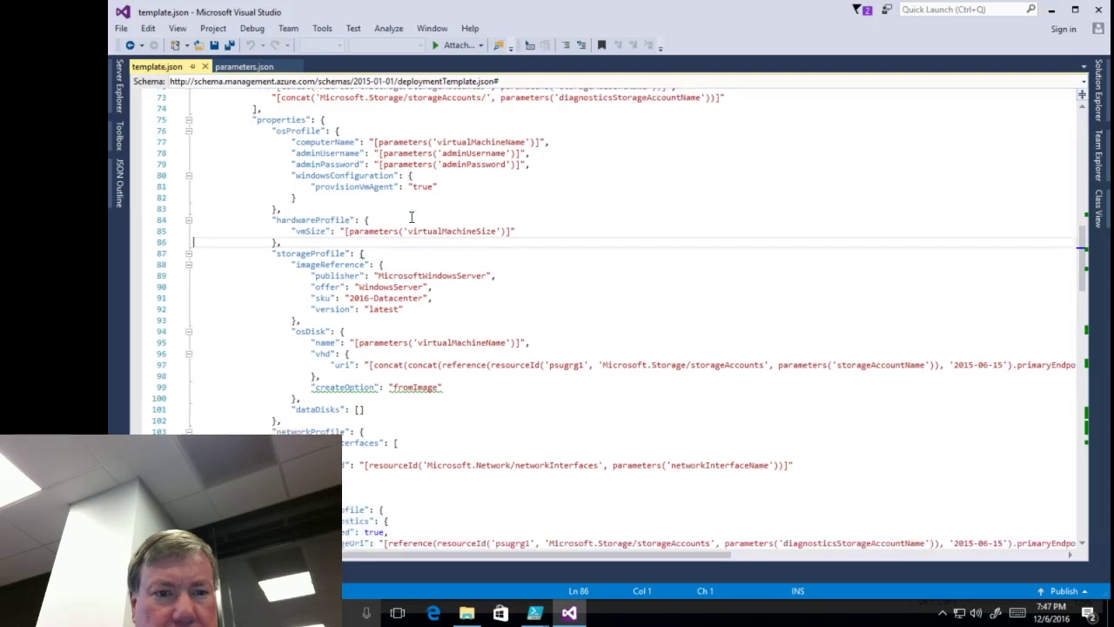
key("ctrl+Down")
key("ctrl+Down")
key("ctrl+Down")
key("ctrl+Down")
key("ctrl+Down")
key("ctrl+Down")
key("ctrl+Down")
key("ctrl+Down")
key("ctrl+Down")
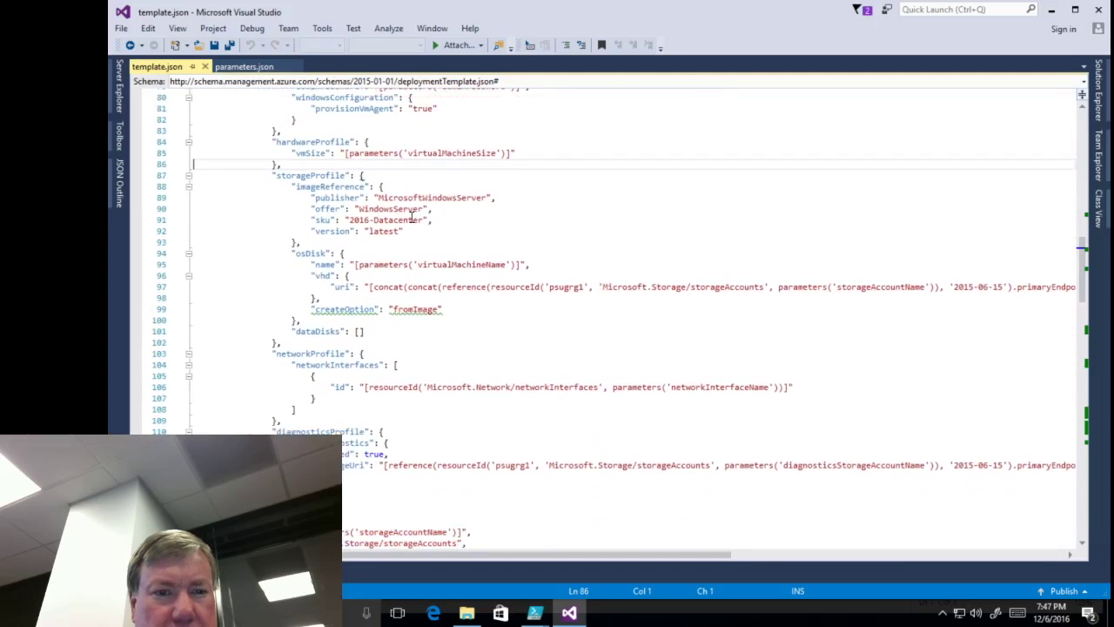
key("ctrl+Down")
key("ctrl+Down")
key("ctrl+Down")
key("ctrl+Down")
key("ctrl+Down")
key("ctrl+Down")
key("ctrl+Down")
key("ctrl+Down")
key("ctrl+Down")
key("ctrl+Down")
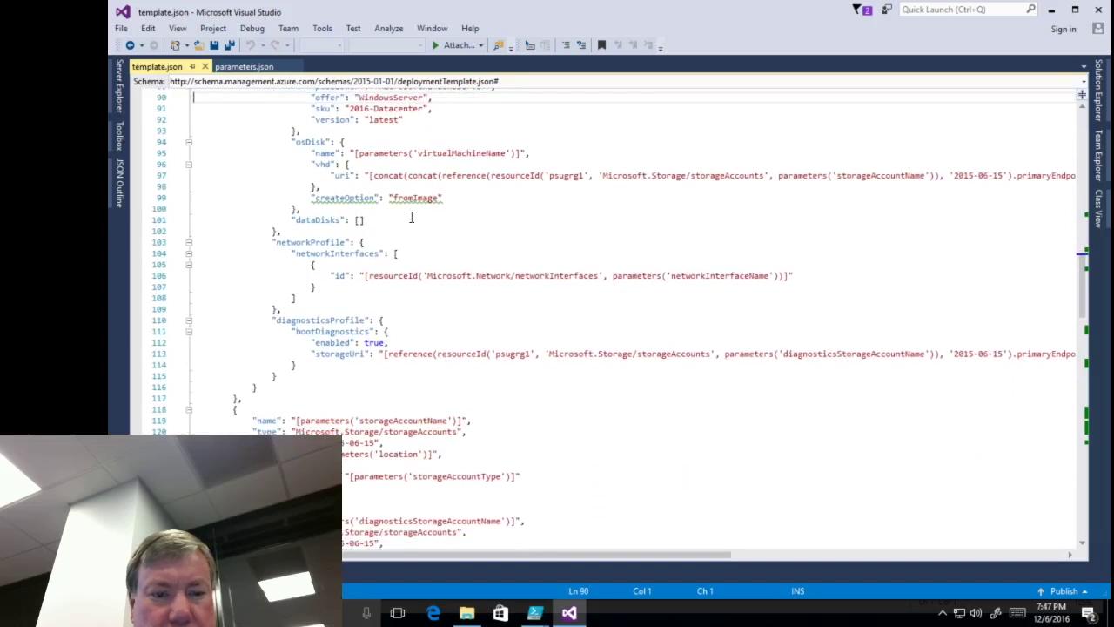
key("ctrl+Down")
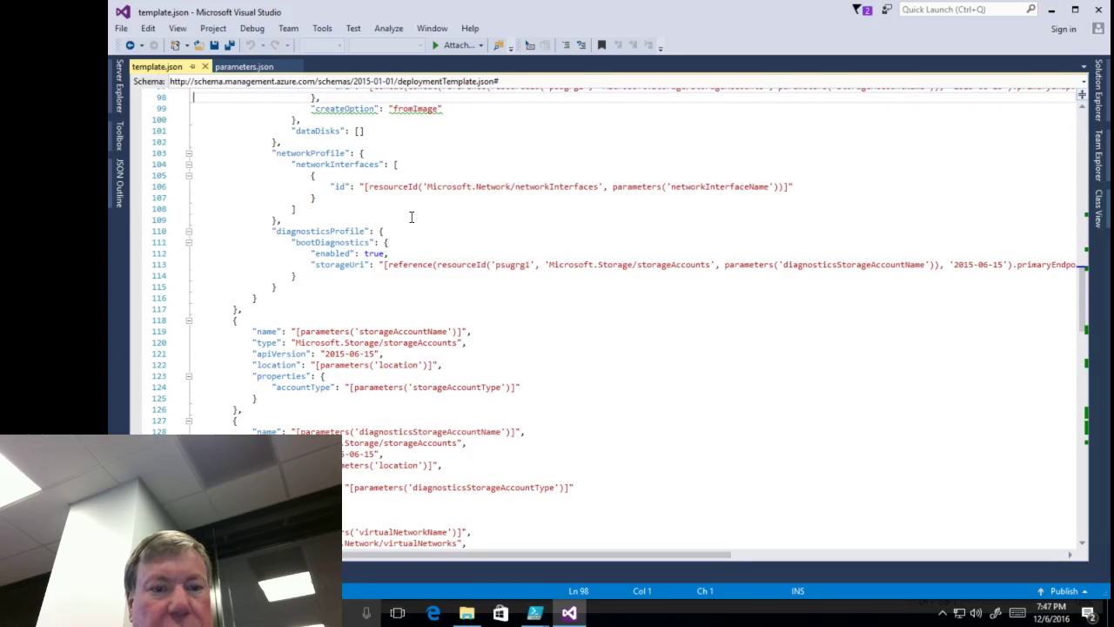
key("ctrl+Down")
key("ctrl+Down")
key("ctrl+Down")
key("ctrl+Down")
key("ctrl+Down")
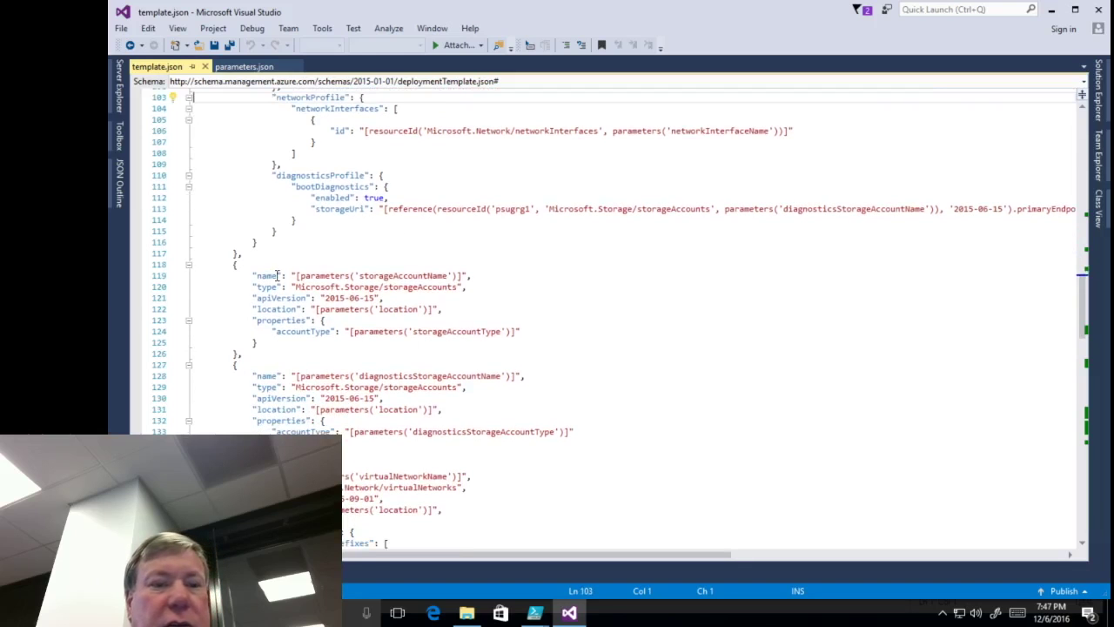
- Inspect the storage account's name, type, apiVersion and storageAccountType parameter reference
left_click(469, 276)
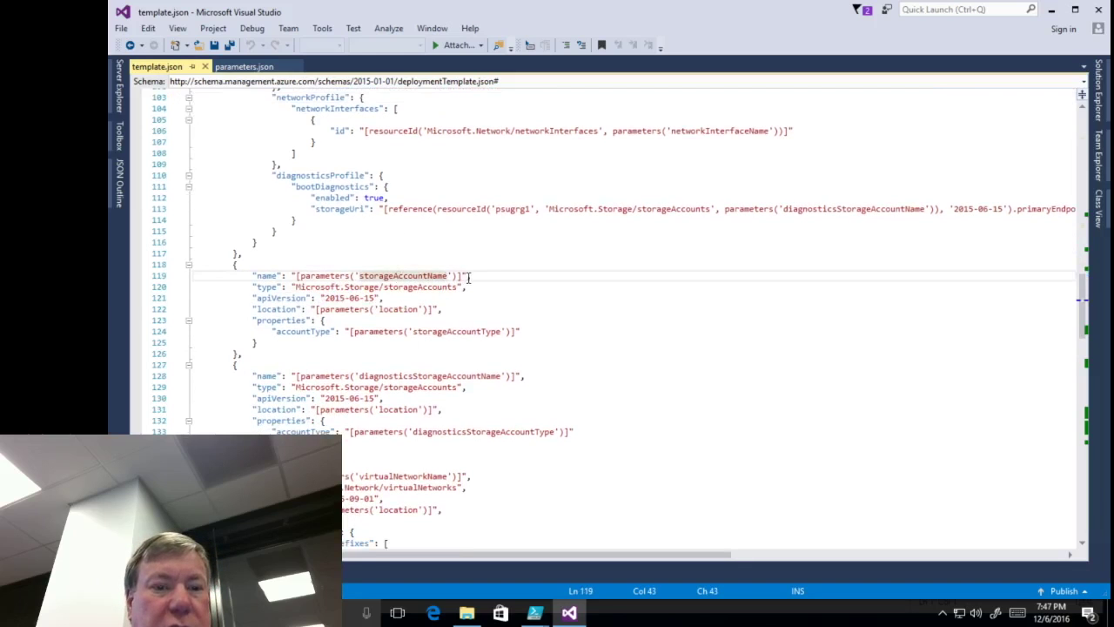
left_click(267, 287)
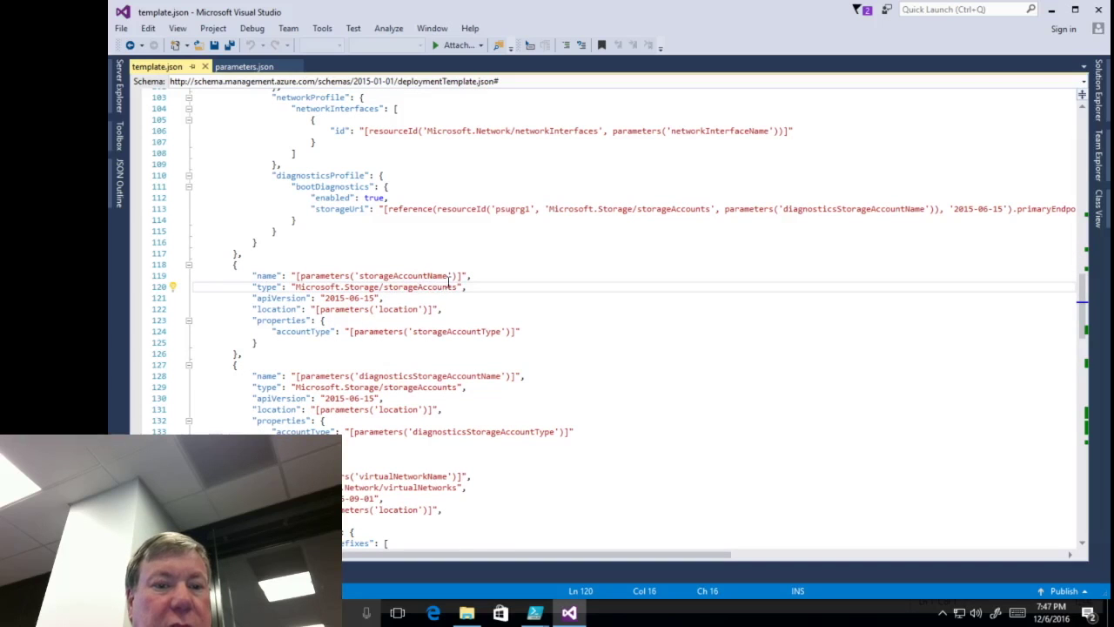
left_click(282, 300)
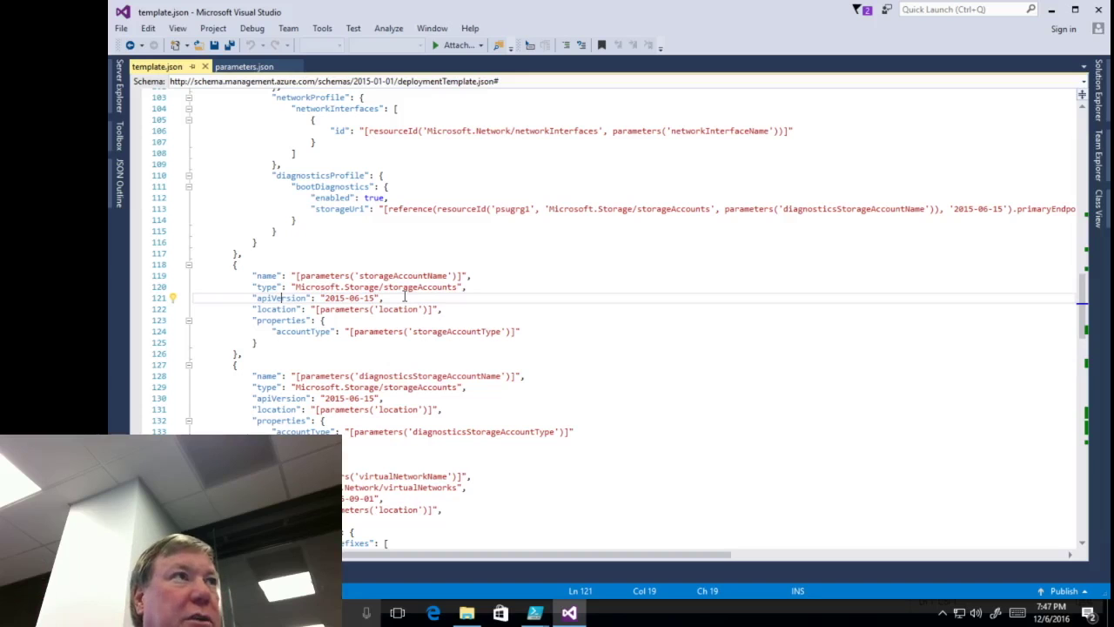
left_click(353, 332)
left_click(354, 332)
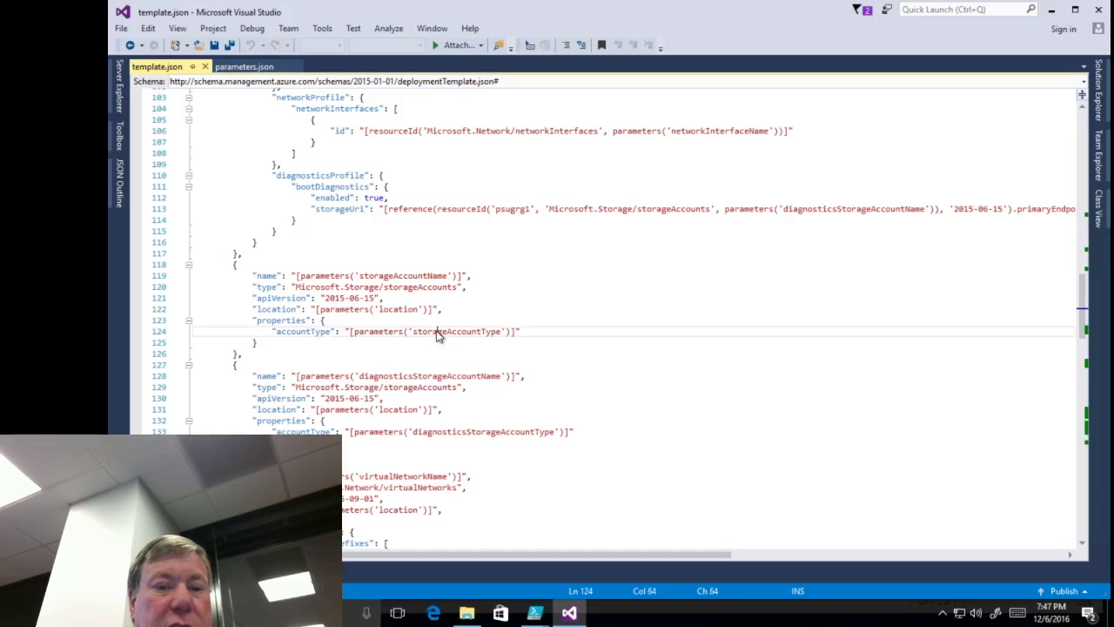
double_click(438, 331)
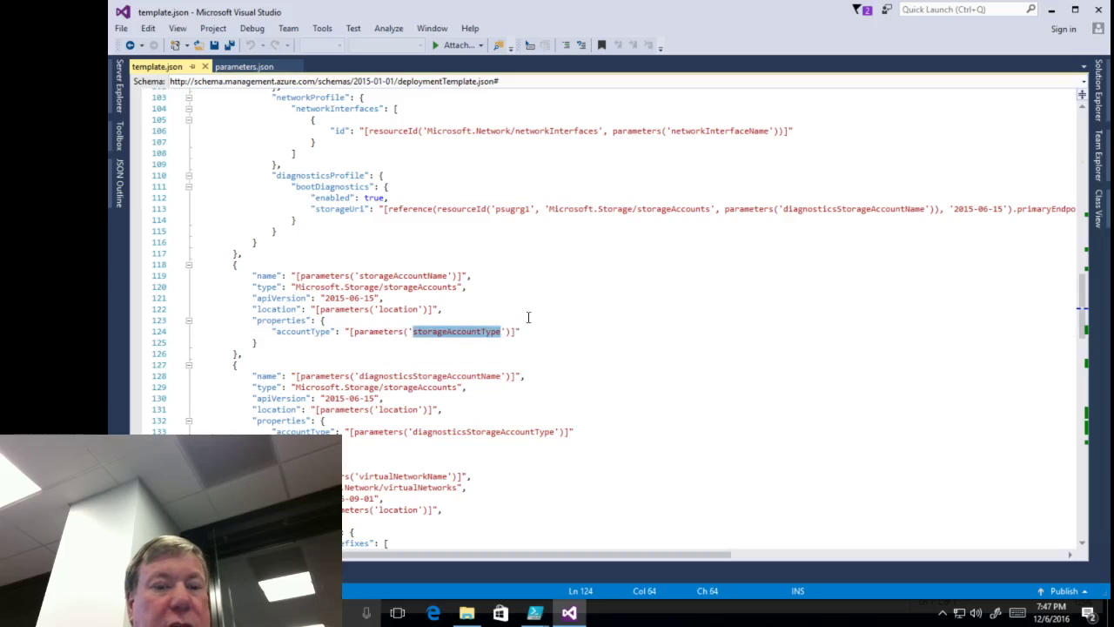
double_click(383, 332)
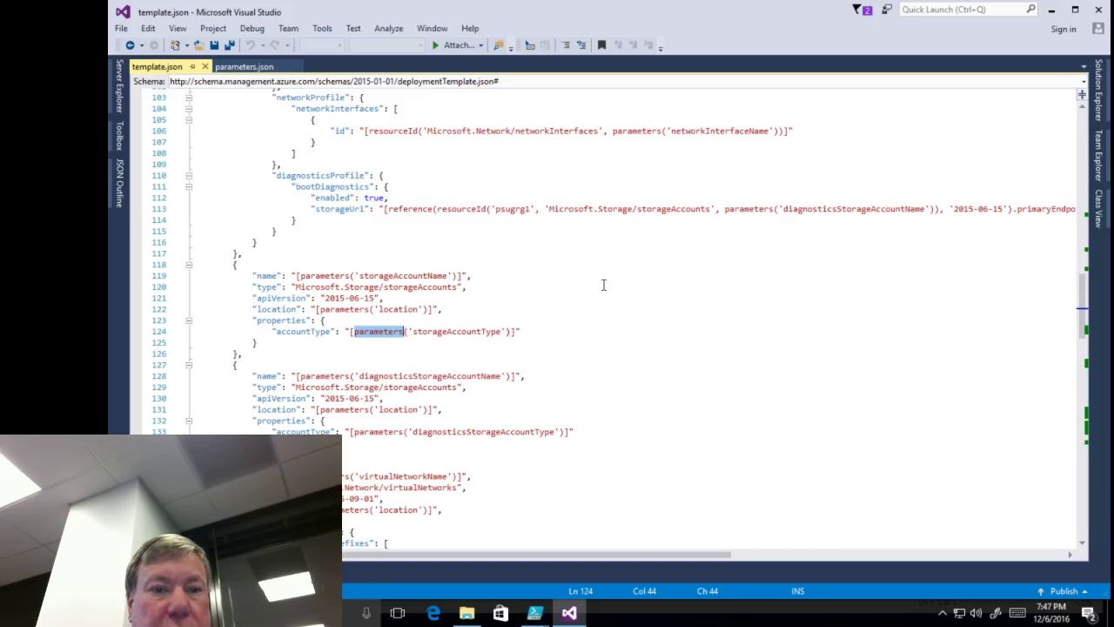
mouse_move(396, 341)
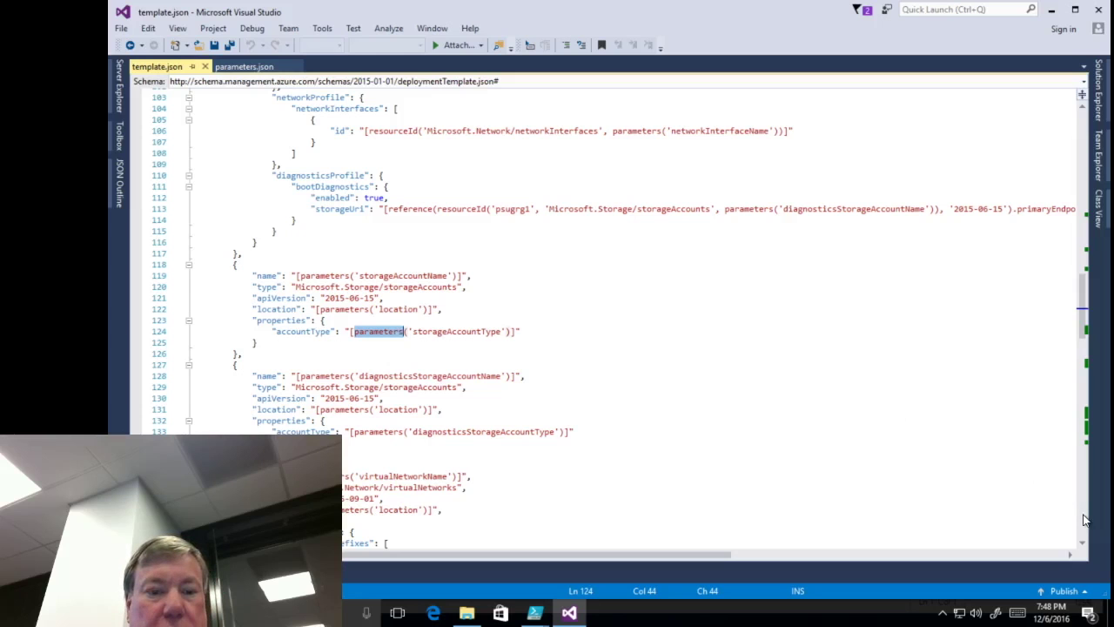
- Review the network interface's apiVersion and dependsOn references and the network security group rules
left_click(1083, 519)
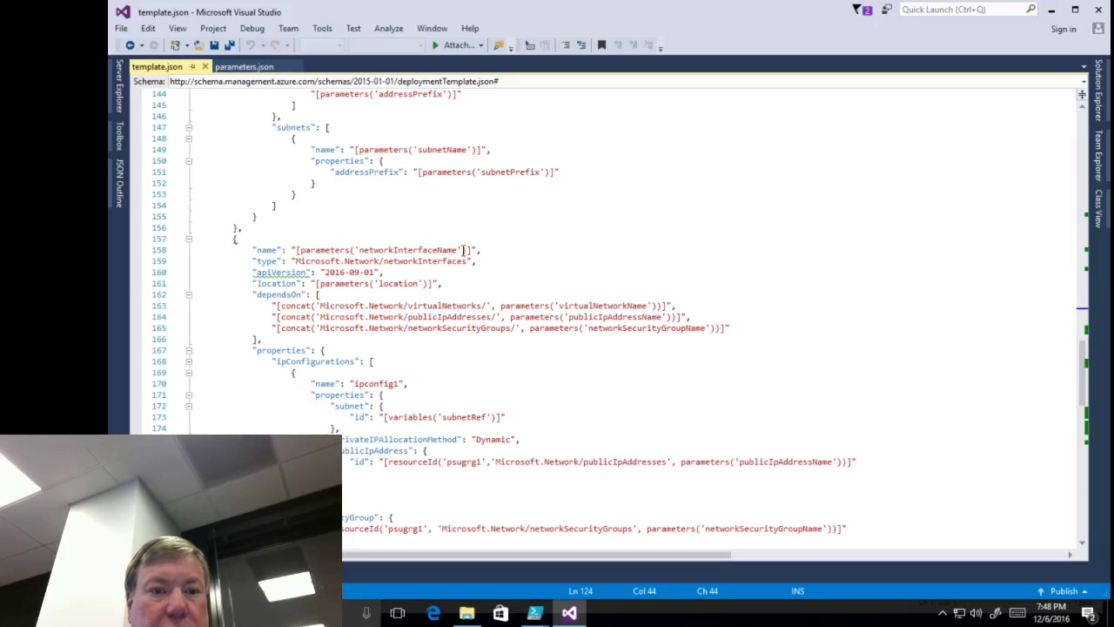
left_click(485, 270)
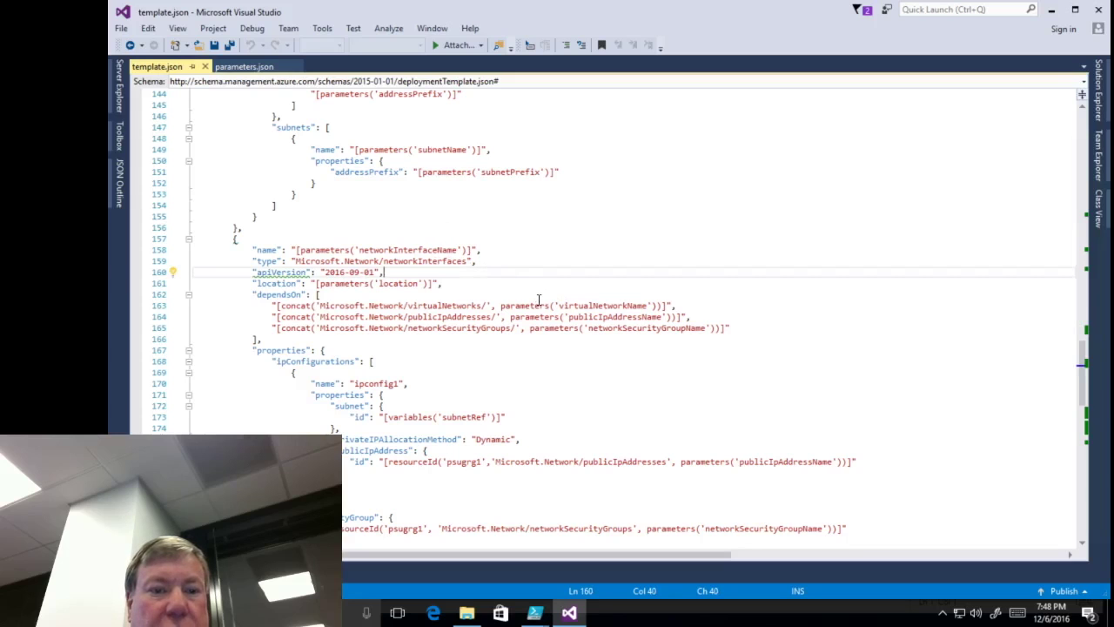
double_click(277, 295)
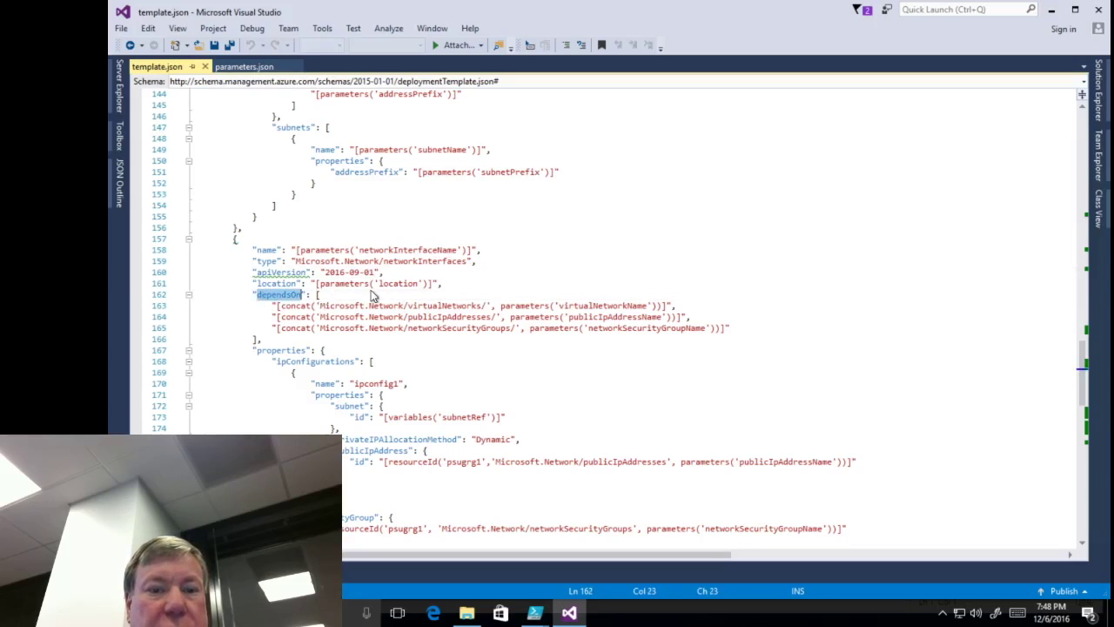
double_click(608, 307)
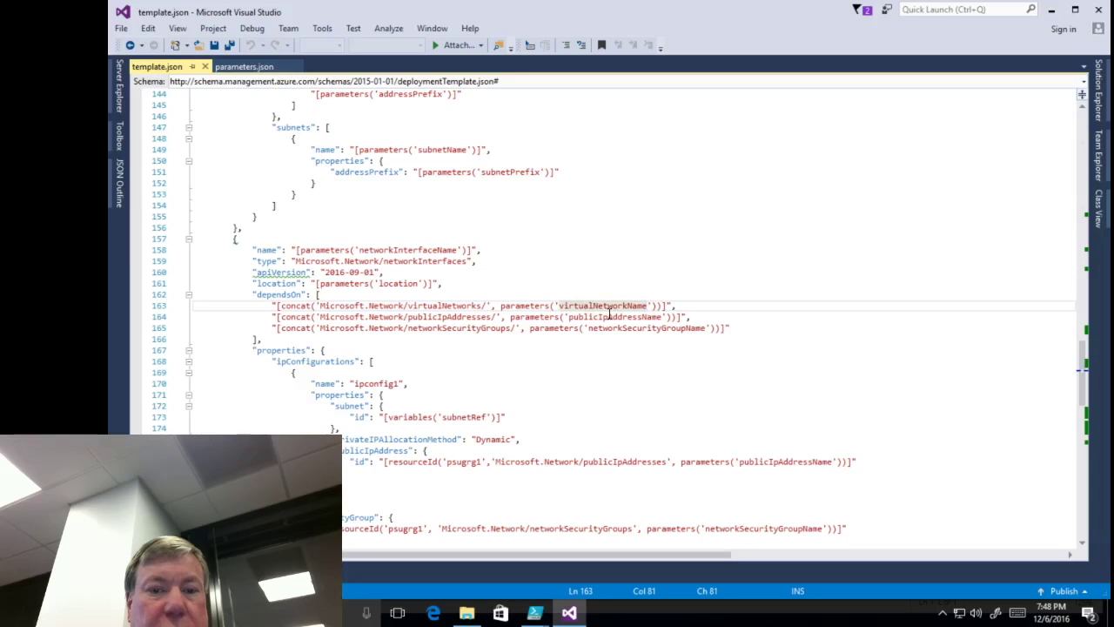
double_click(633, 317)
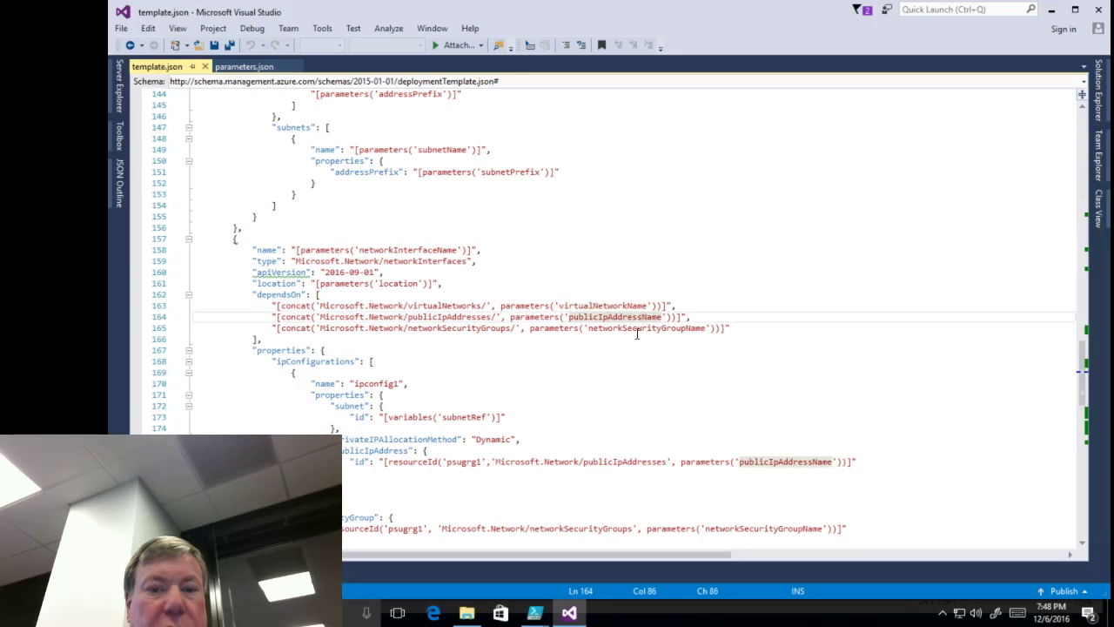
double_click(637, 329)
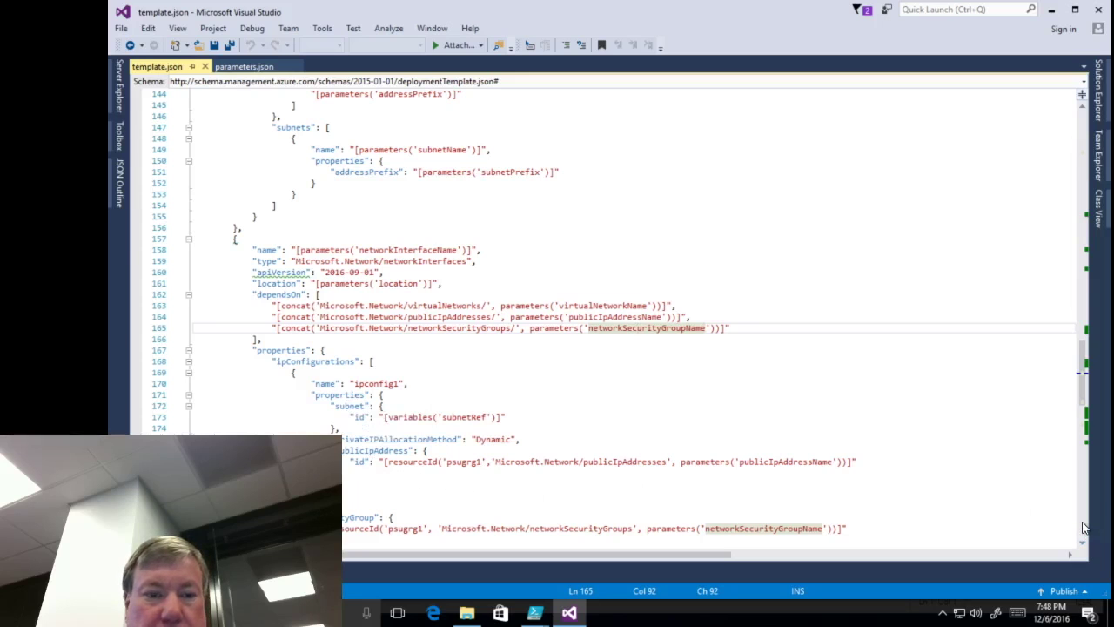
left_click(1083, 528)
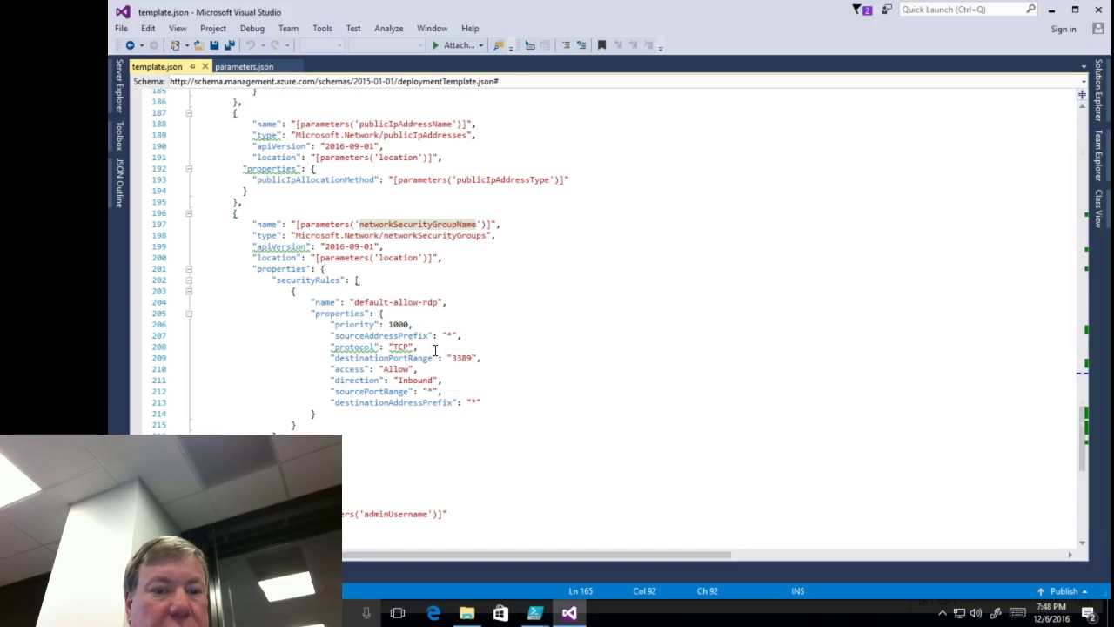
left_click(491, 402)
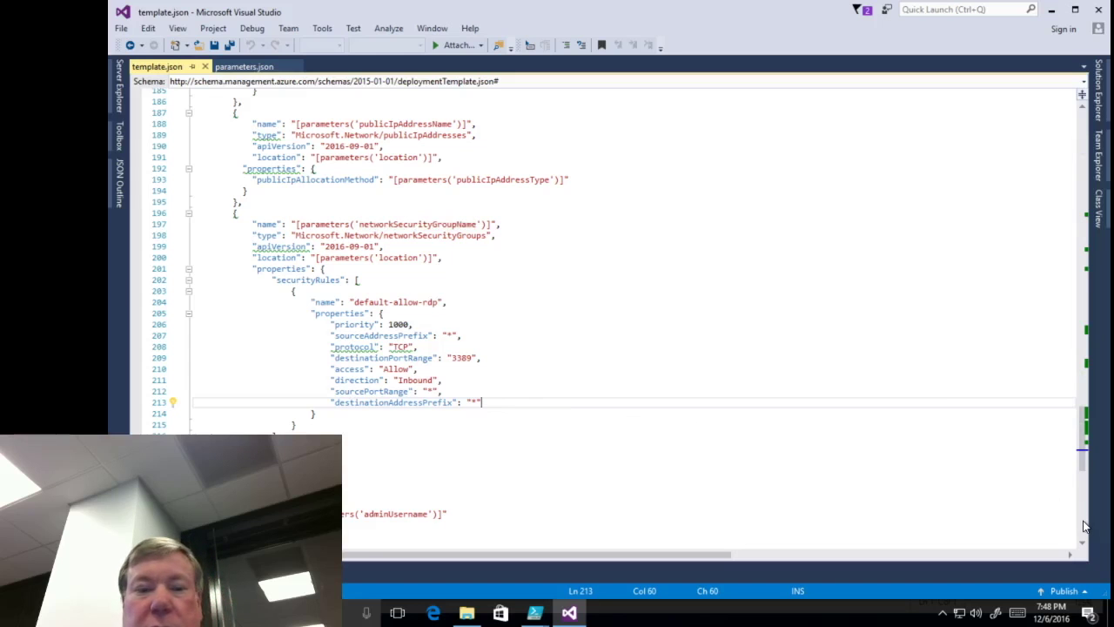
left_click(1083, 525)
left_click(1083, 132)
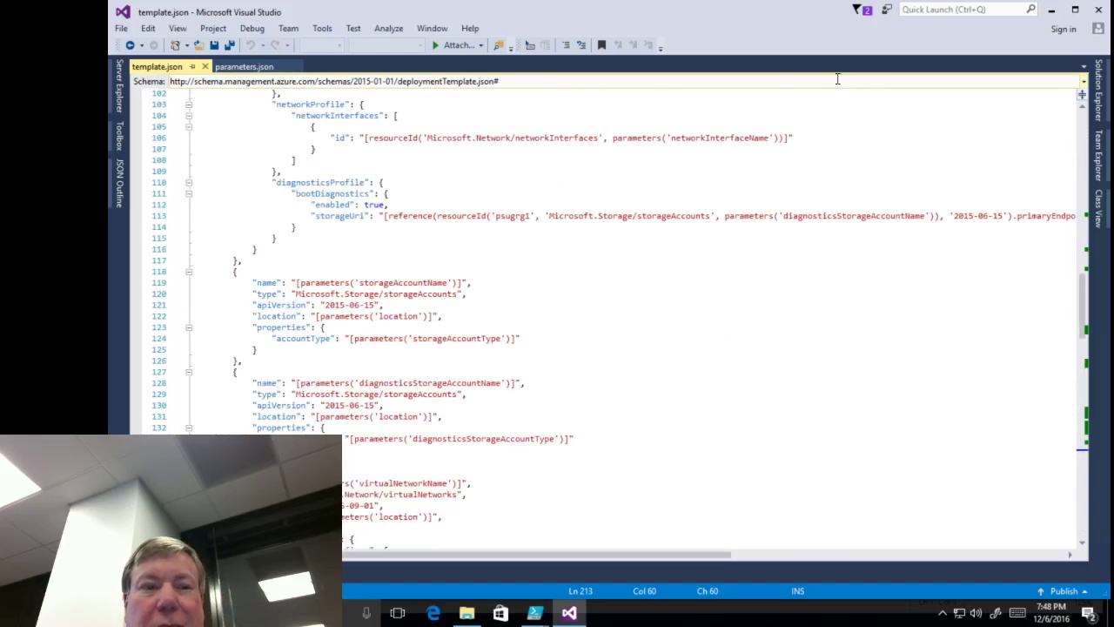
- Close template.json and parameters.json, then close the current solution
left_click(203, 67)
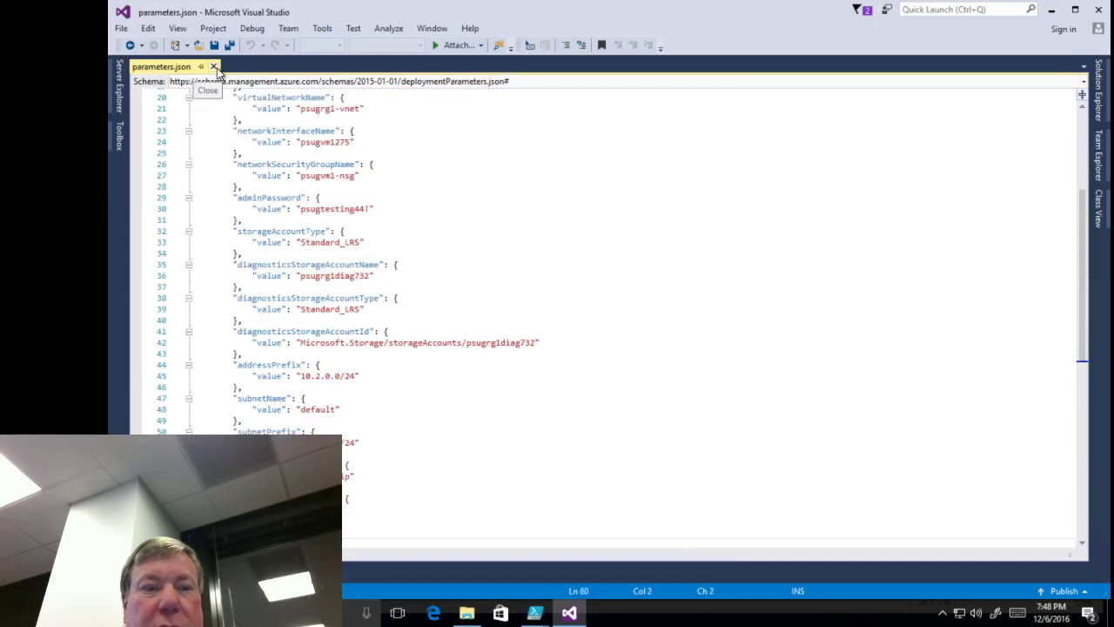
left_click(215, 68)
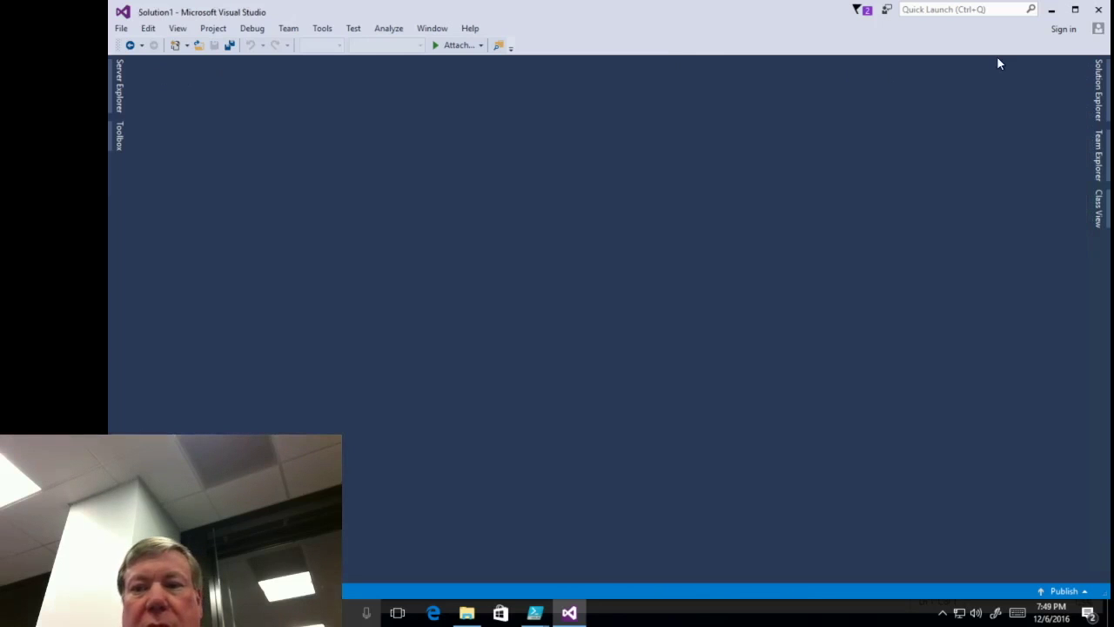
left_click(1099, 87)
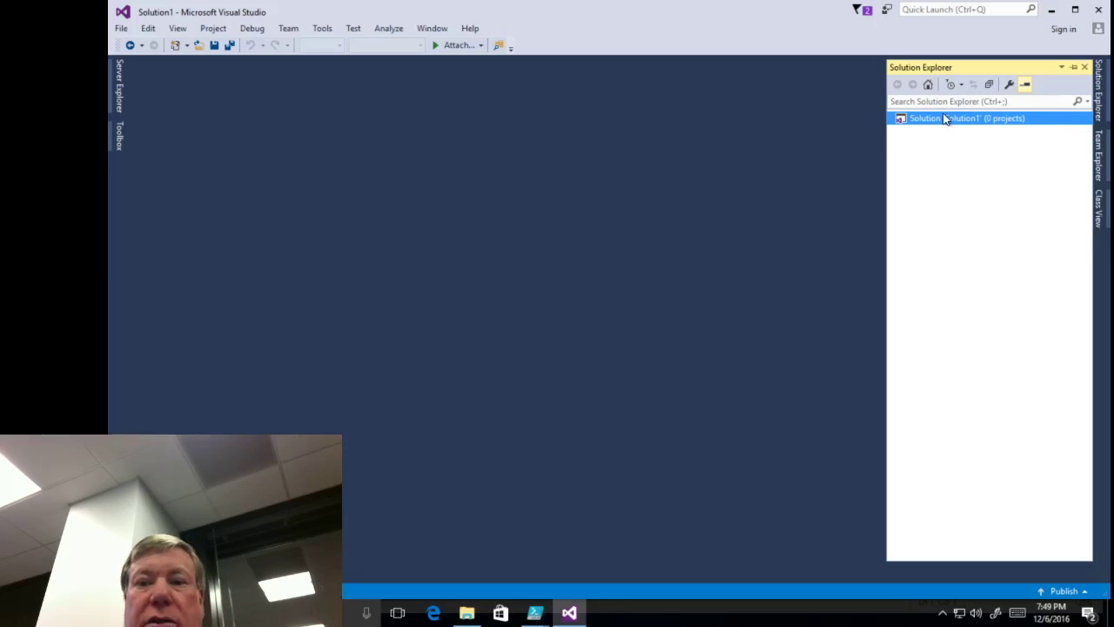
left_click(122, 27)
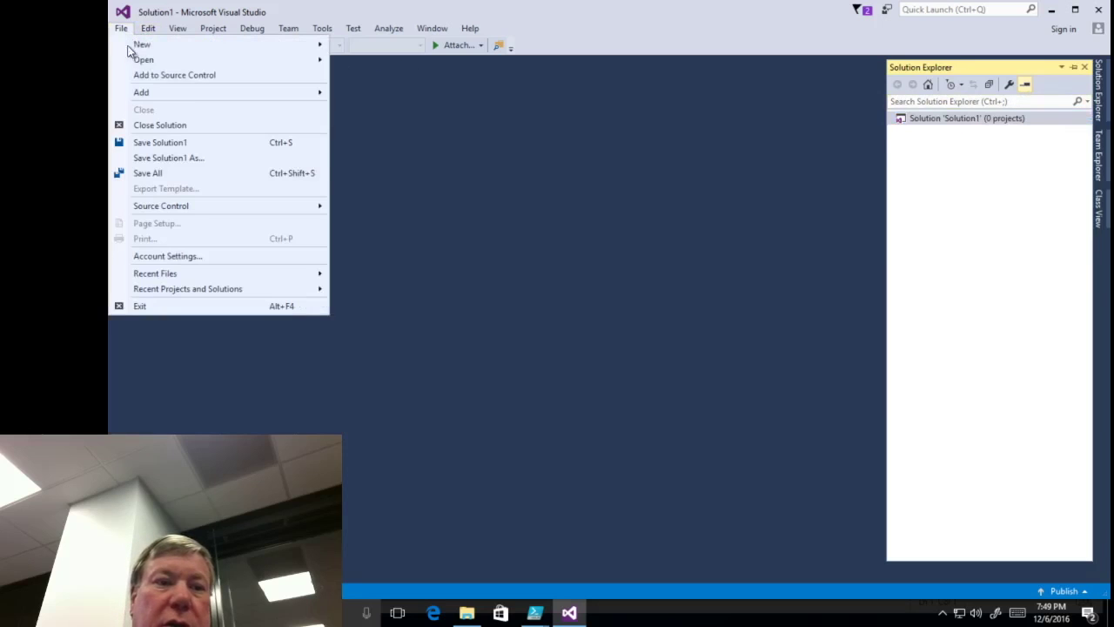
left_click(188, 126)
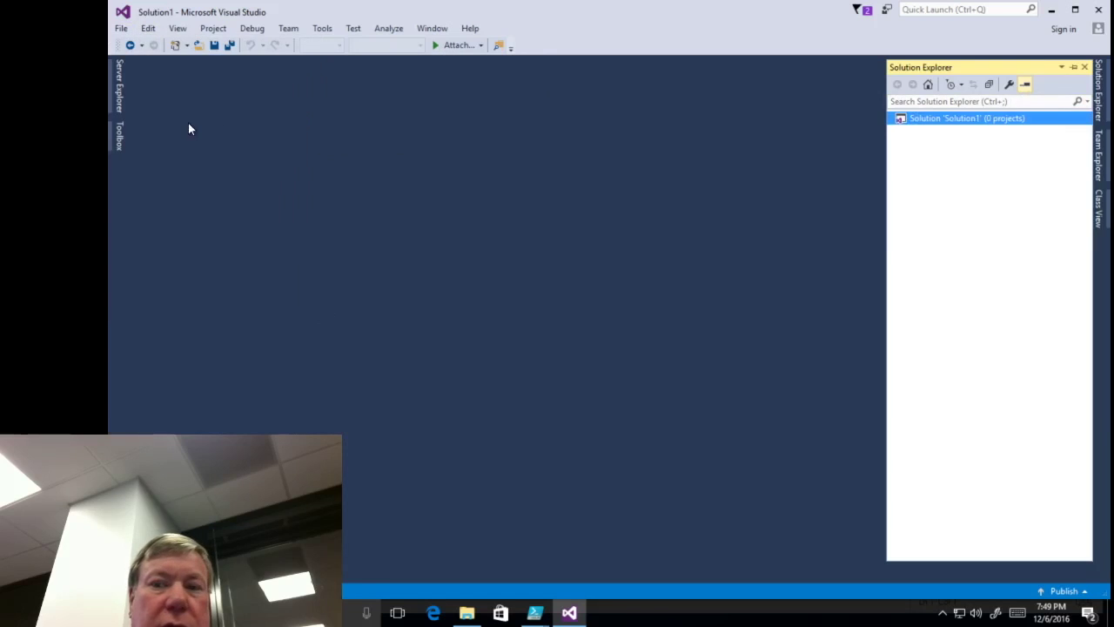
- Show the Open submenu of the File menu
left_click(121, 29)
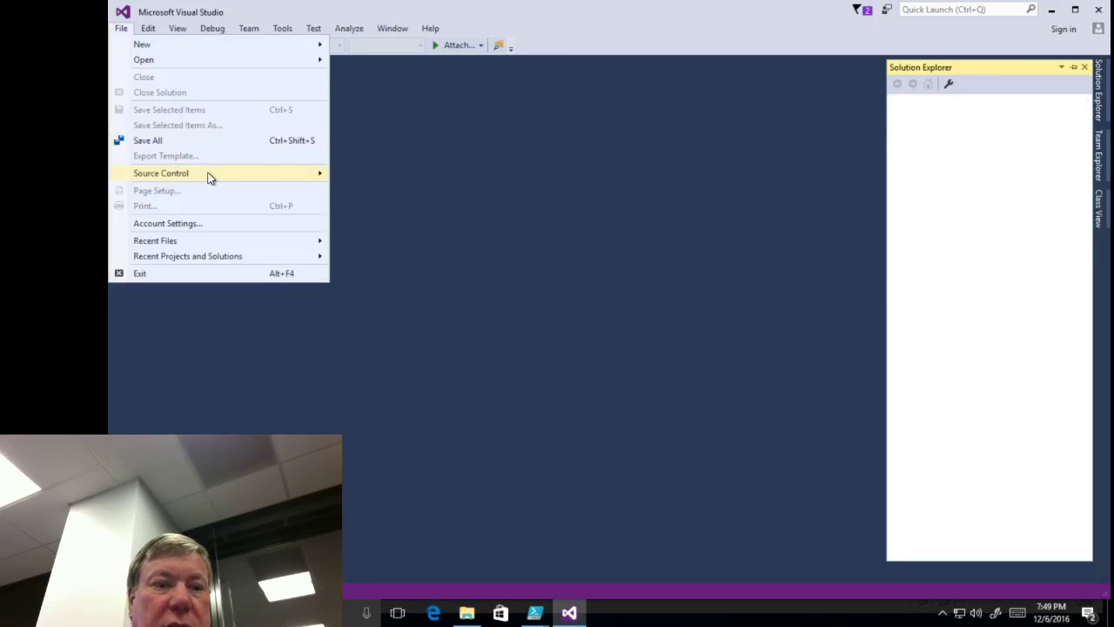
mouse_move(209, 178)
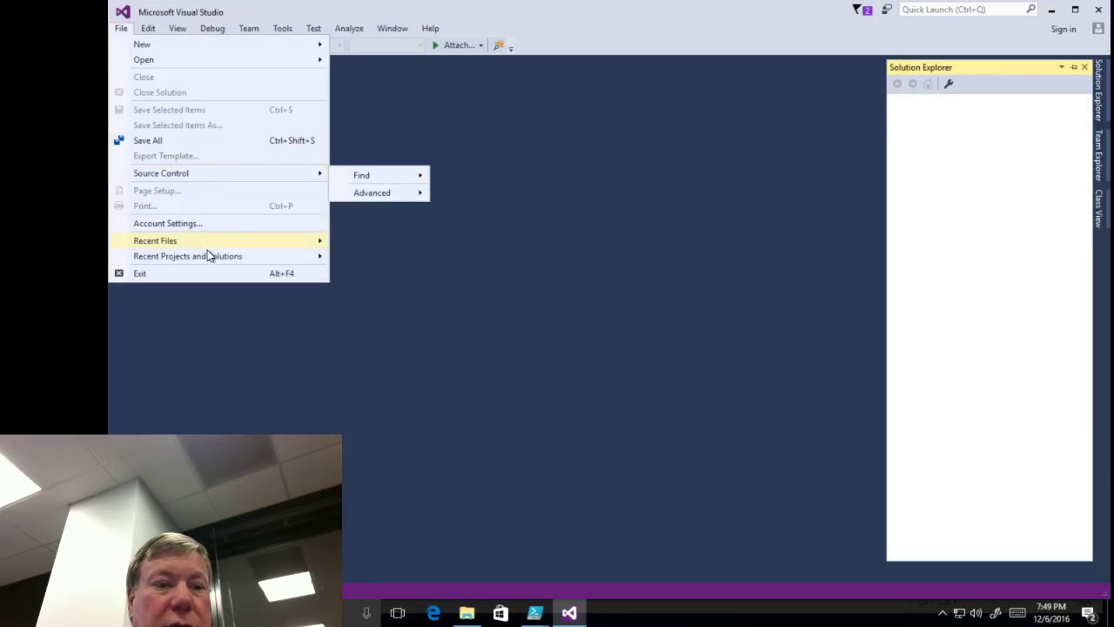
mouse_move(207, 250)
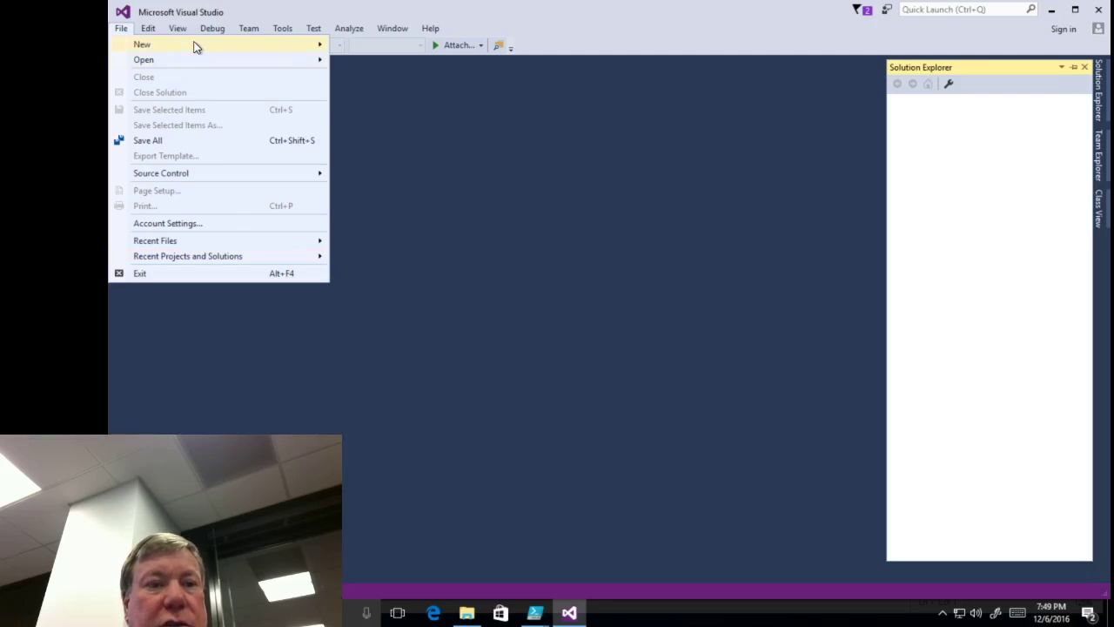
- Start opening a project/solution and enter the psugvm2 folder
mouse_move(190, 59)
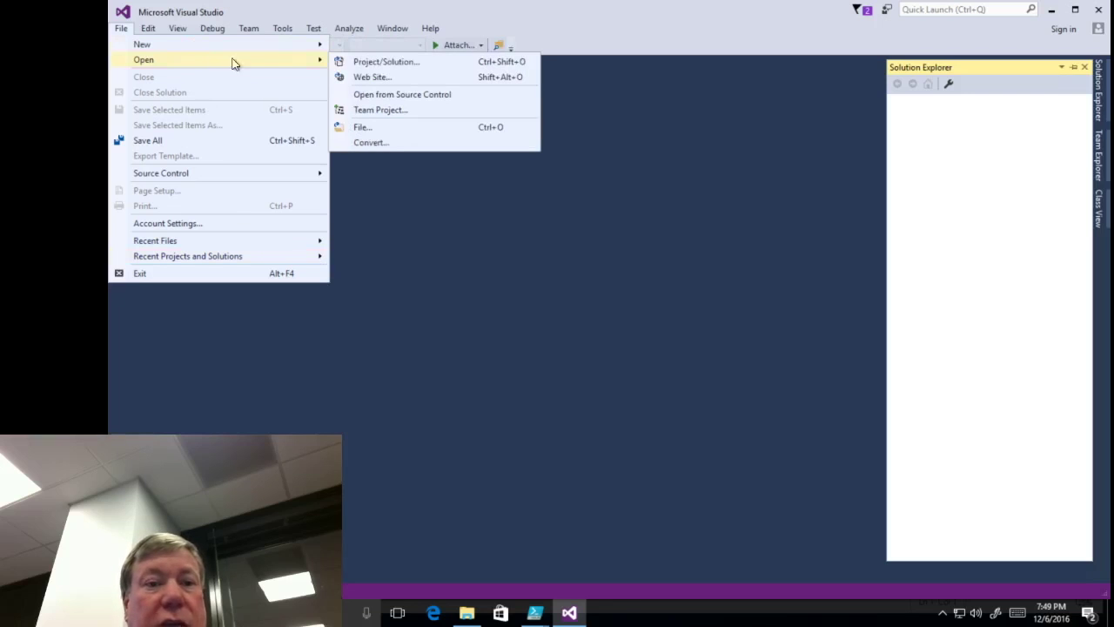
left_click(374, 66)
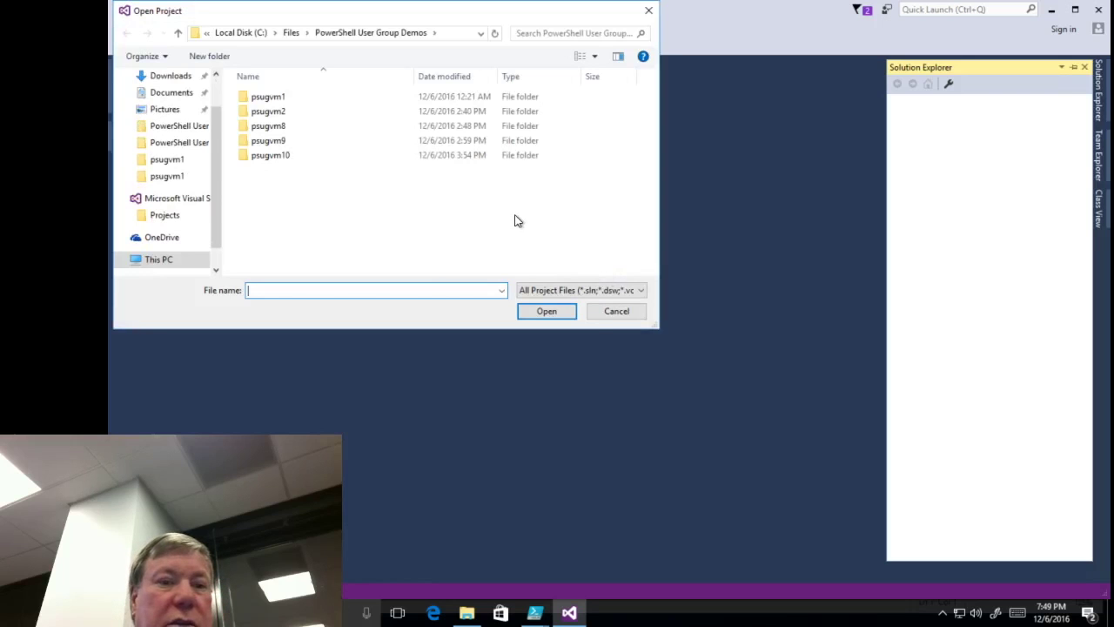
left_click(279, 113)
double_click(279, 114)
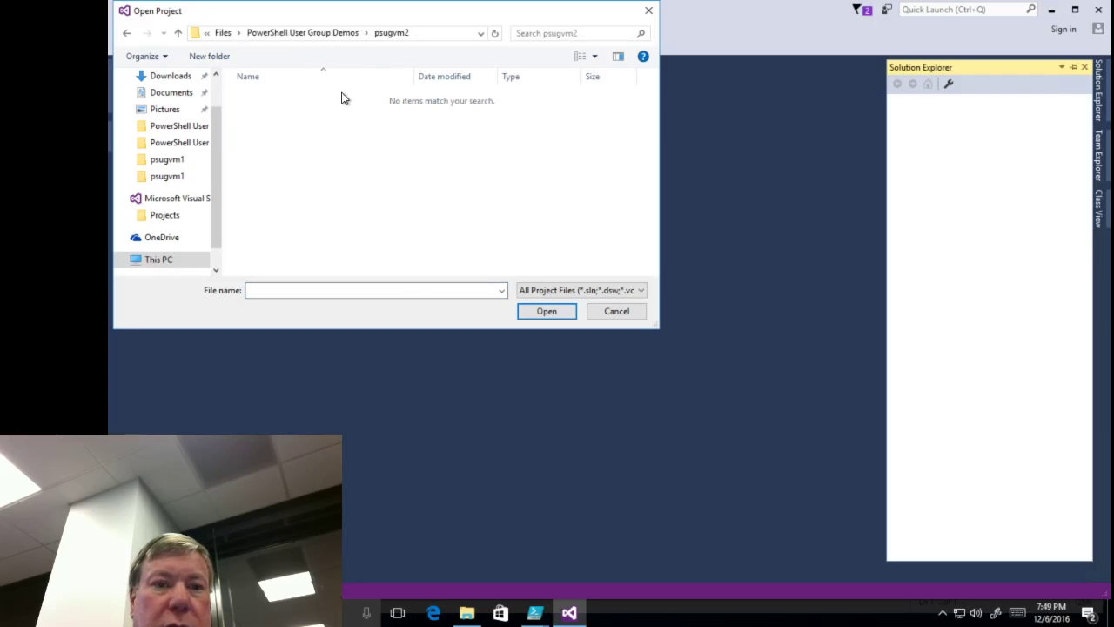
- Browse the psugvm8 and psugvm2 folders under PowerShell User Group Demos
left_click(338, 35)
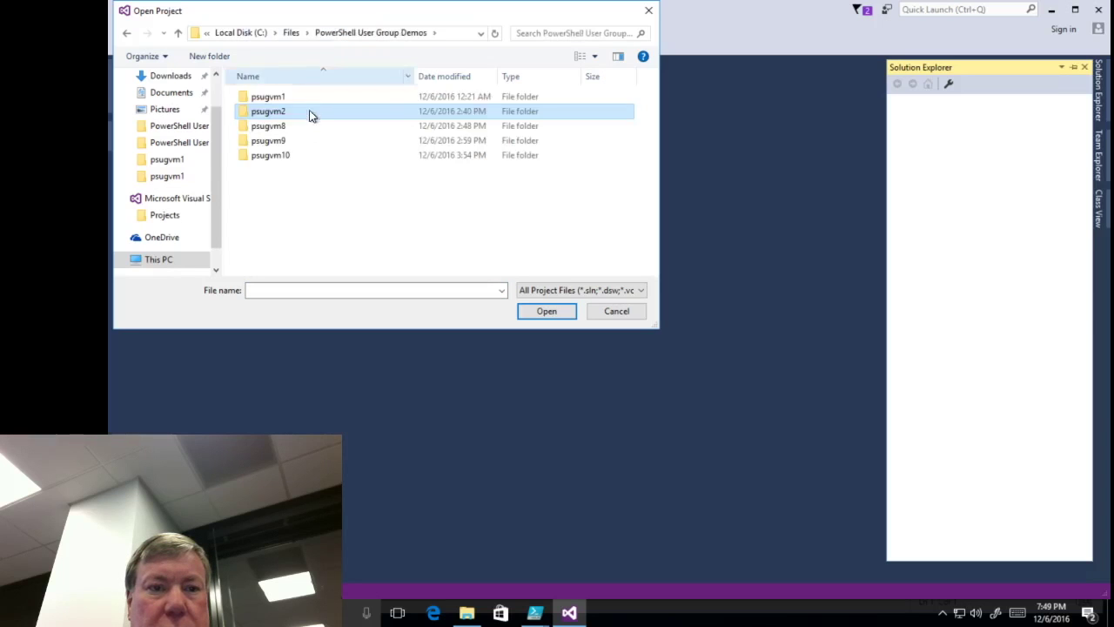
double_click(279, 128)
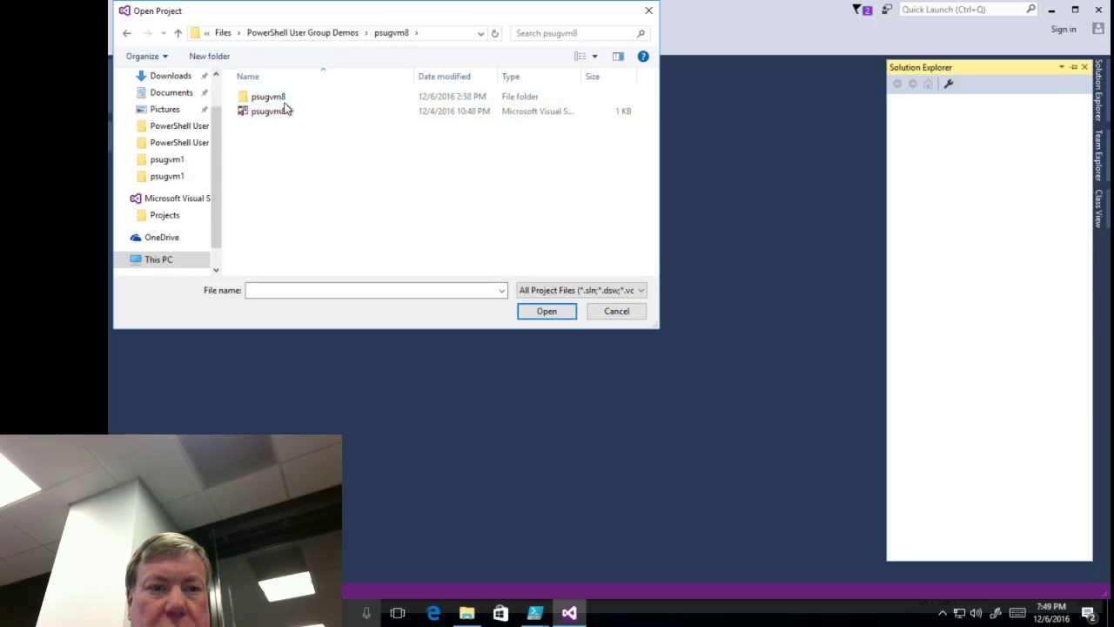
left_click(331, 35)
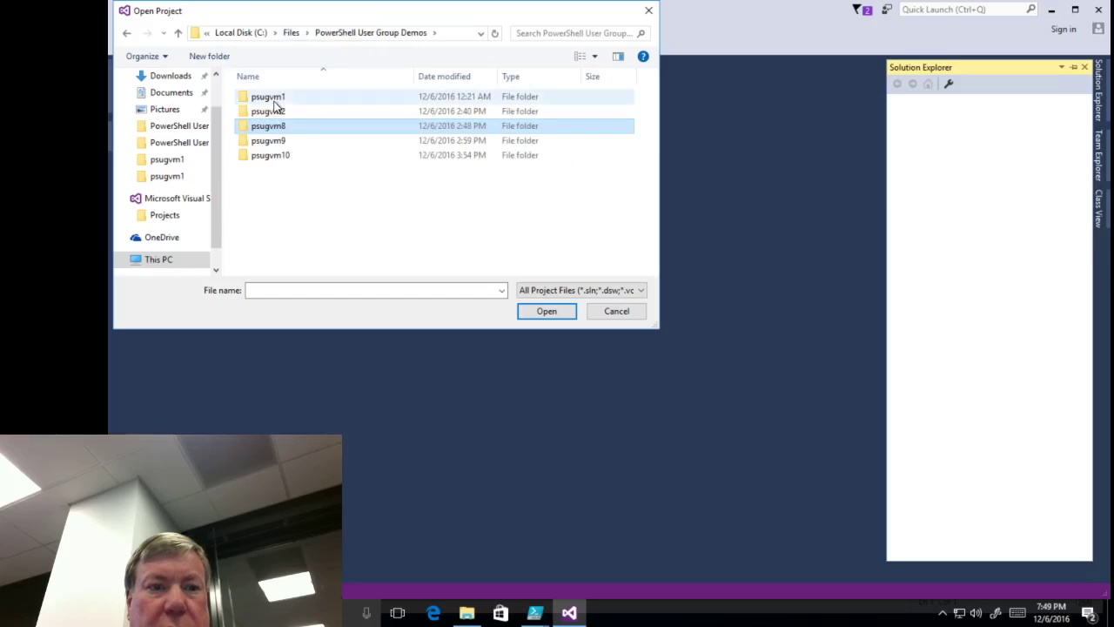
double_click(275, 114)
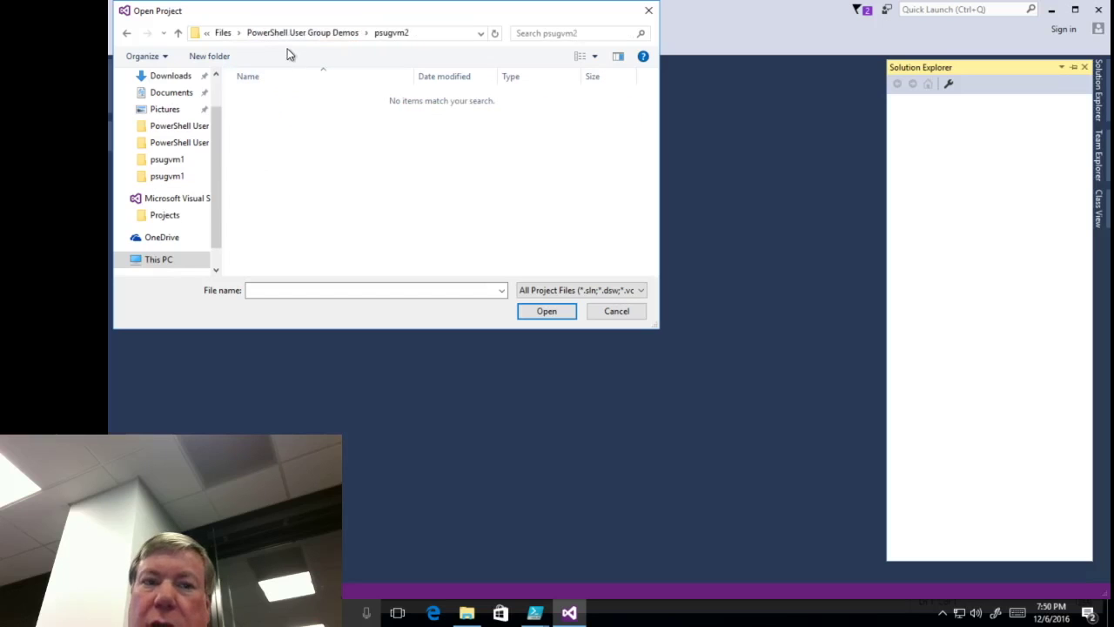
left_click(315, 33)
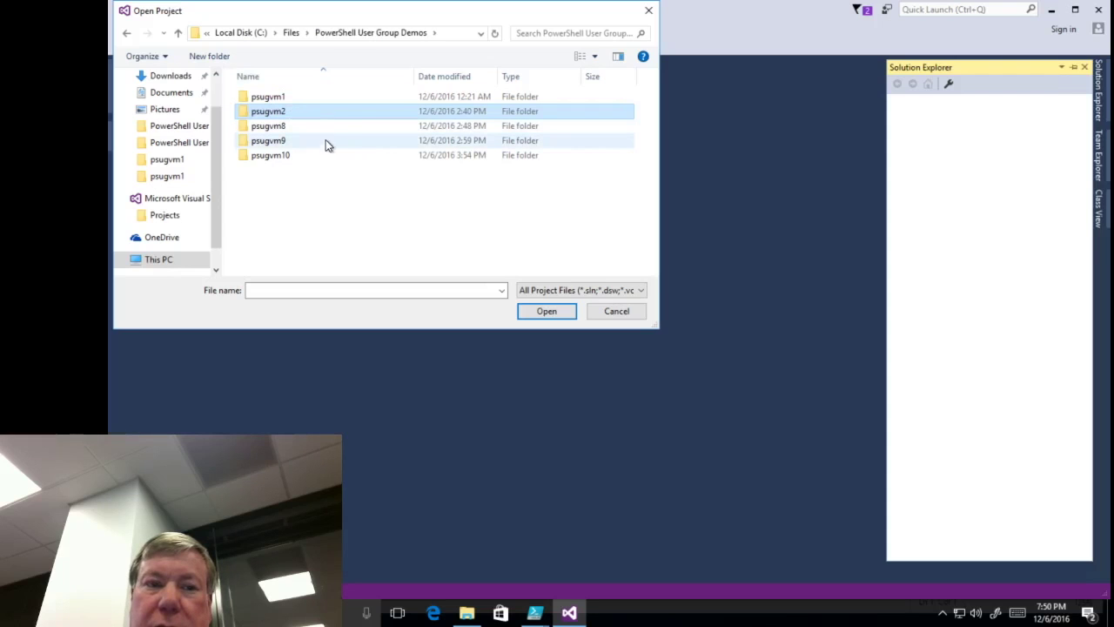
left_click(293, 35)
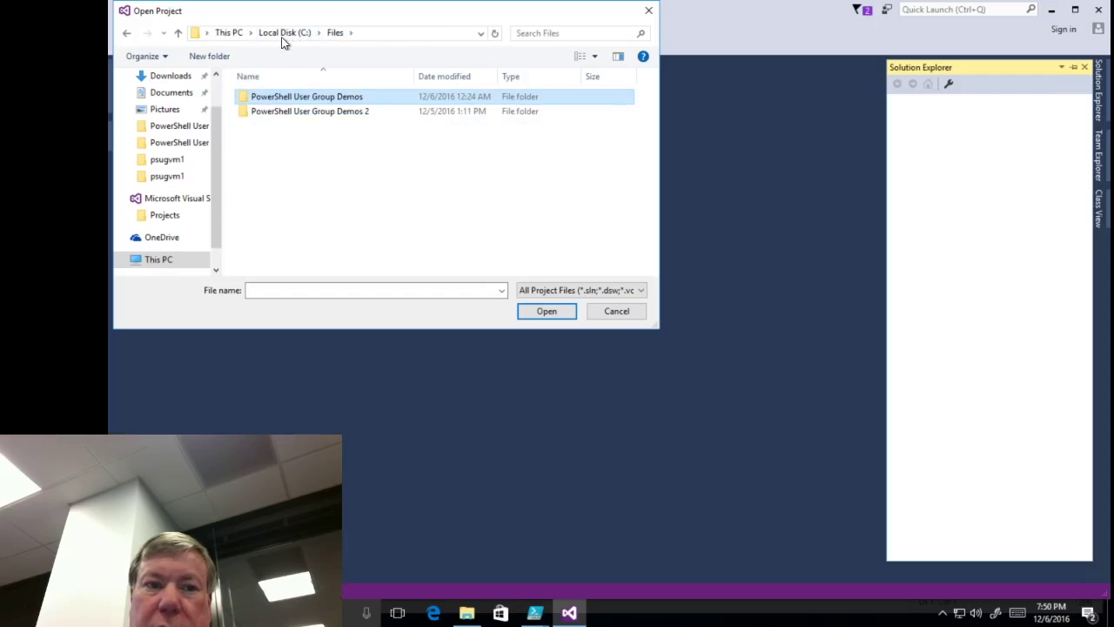
double_click(306, 97)
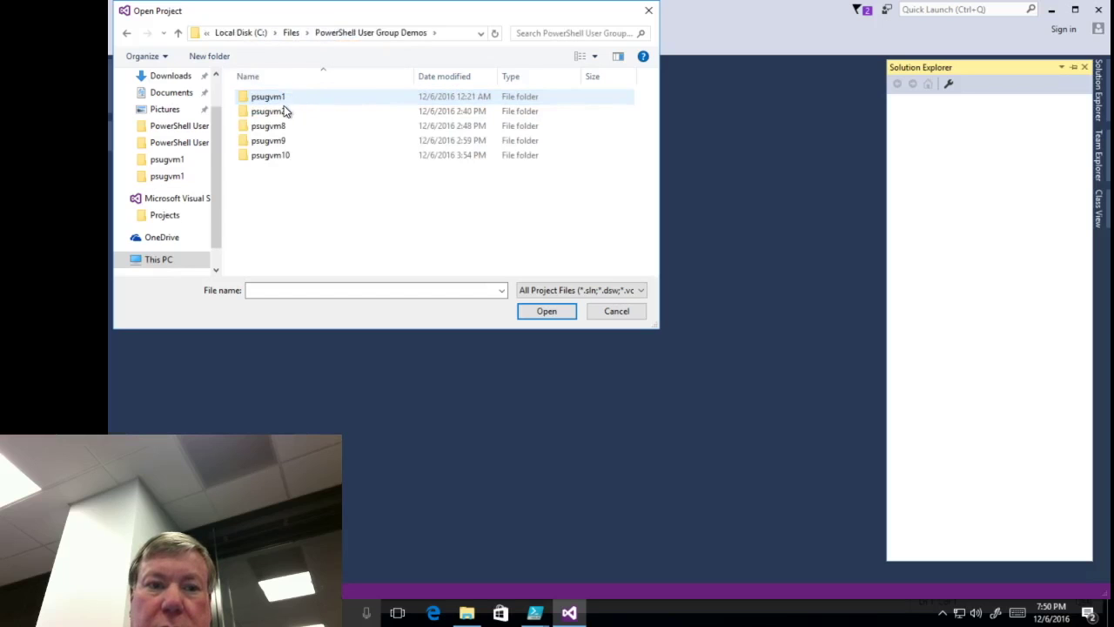
double_click(282, 109)
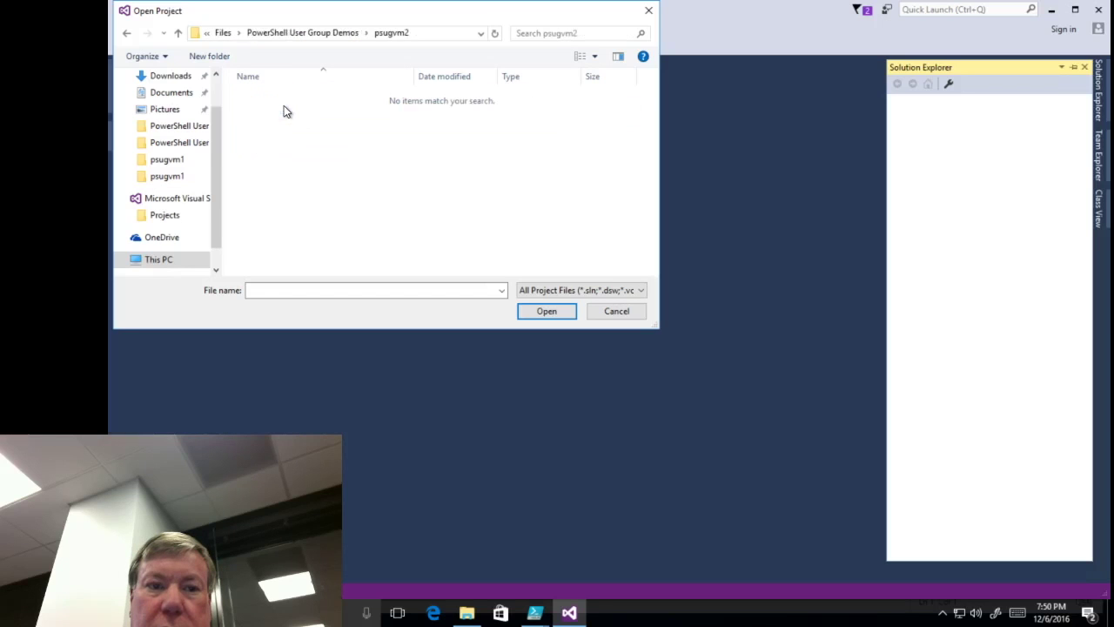
- Go to psugvm2 under PowerShell User Group Demos 2, then cancel the open dialog
left_click(291, 33)
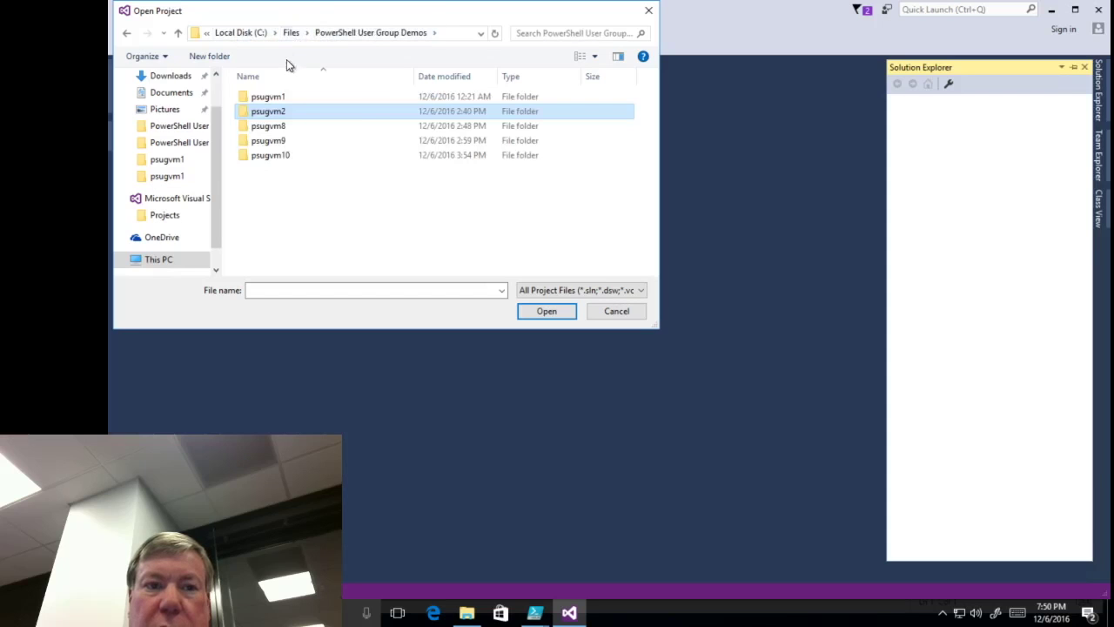
left_click(292, 33)
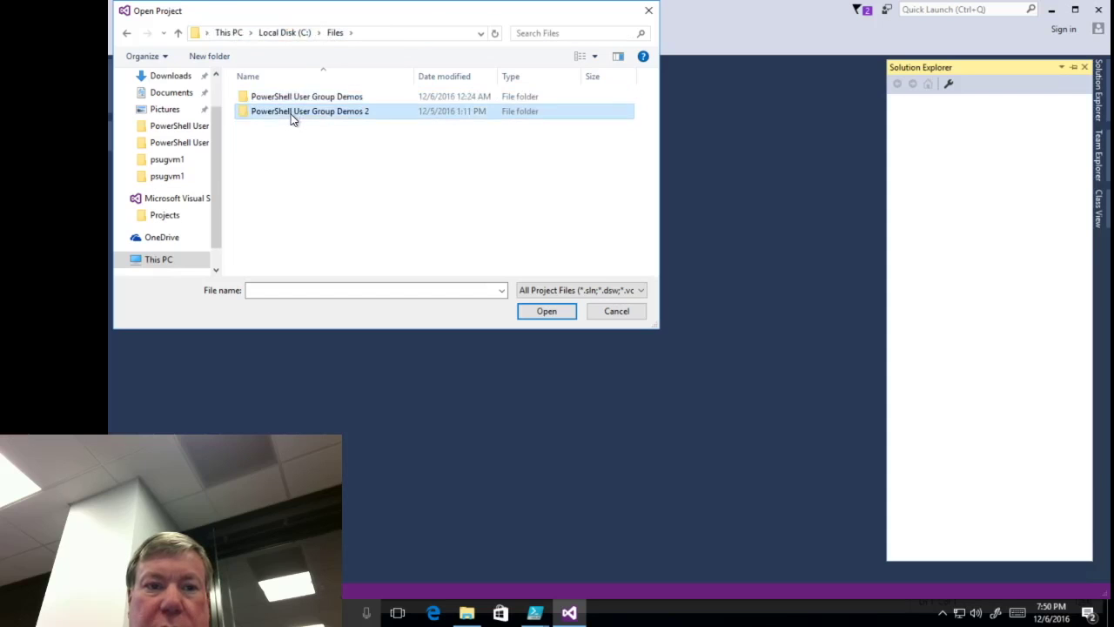
double_click(289, 114)
double_click(283, 114)
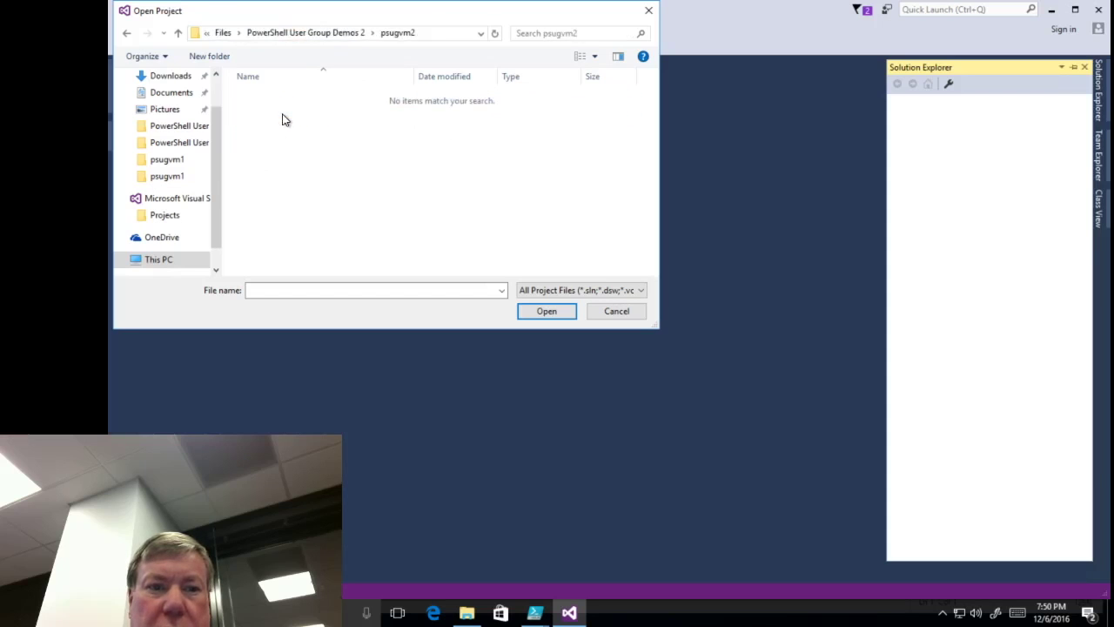
left_click(616, 311)
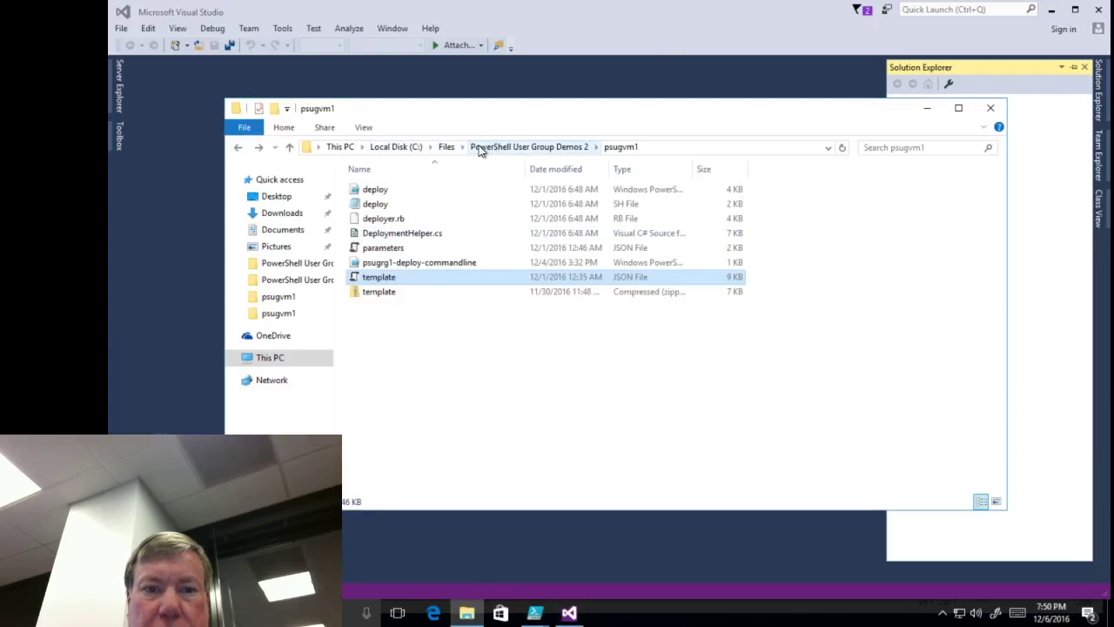
- Browse Files > PowerShell User Group Demos > psugvm9 and open the psugvm9 solution file
left_click(447, 147)
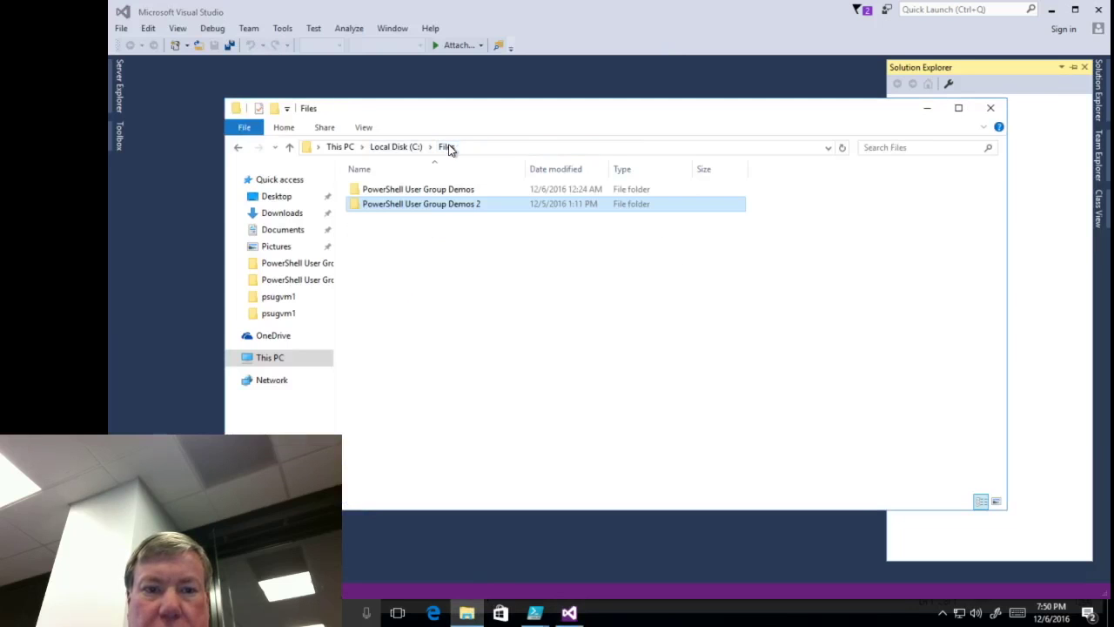
double_click(449, 193)
double_click(416, 206)
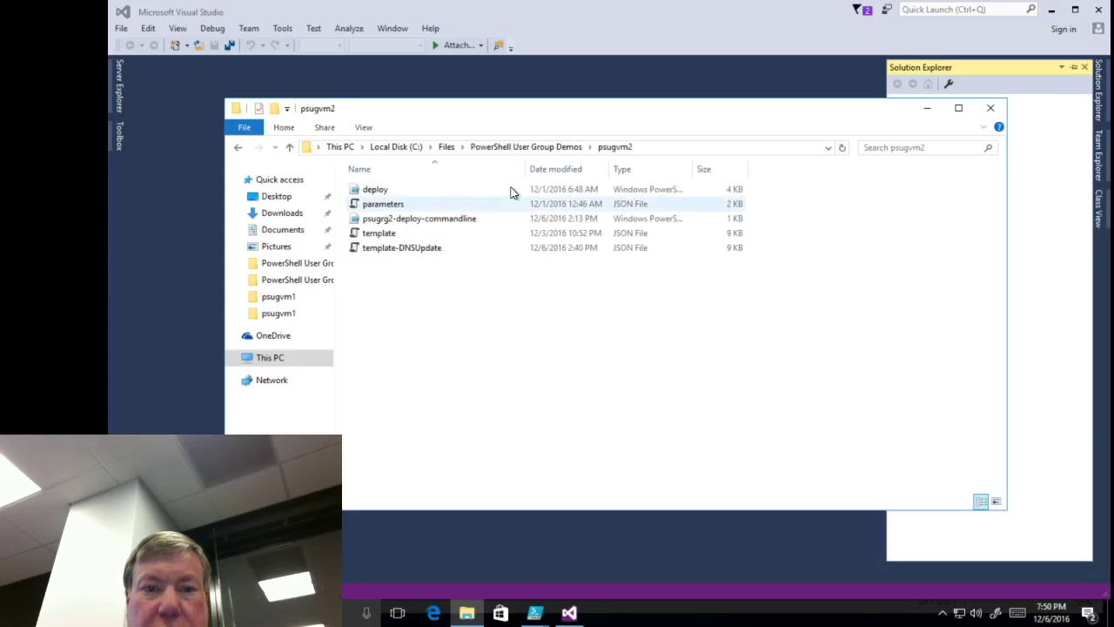
left_click(448, 148)
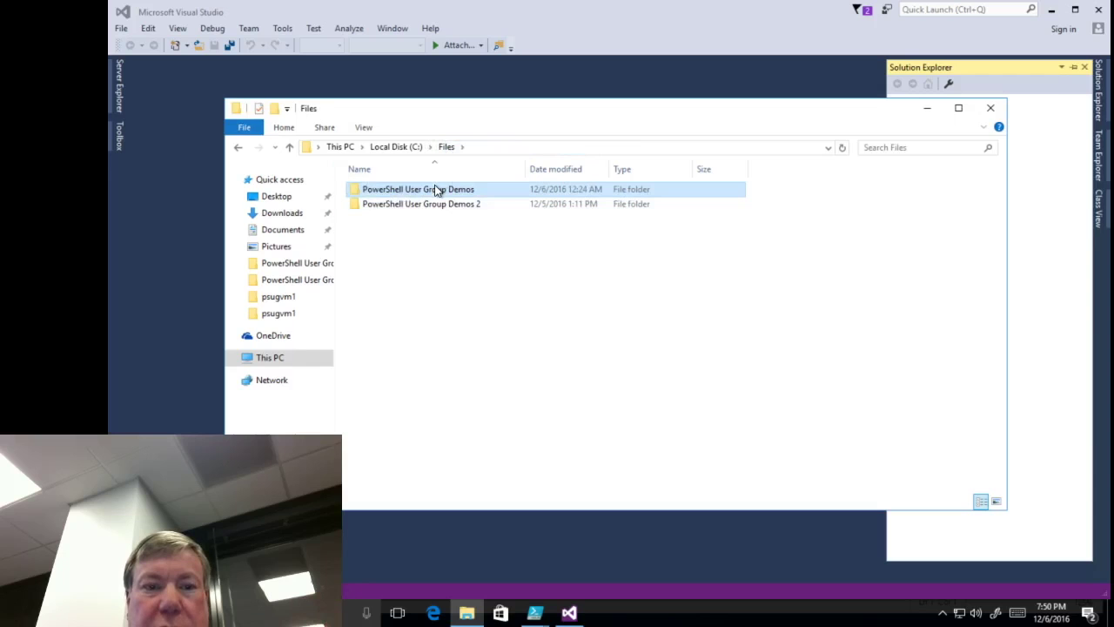
double_click(438, 191)
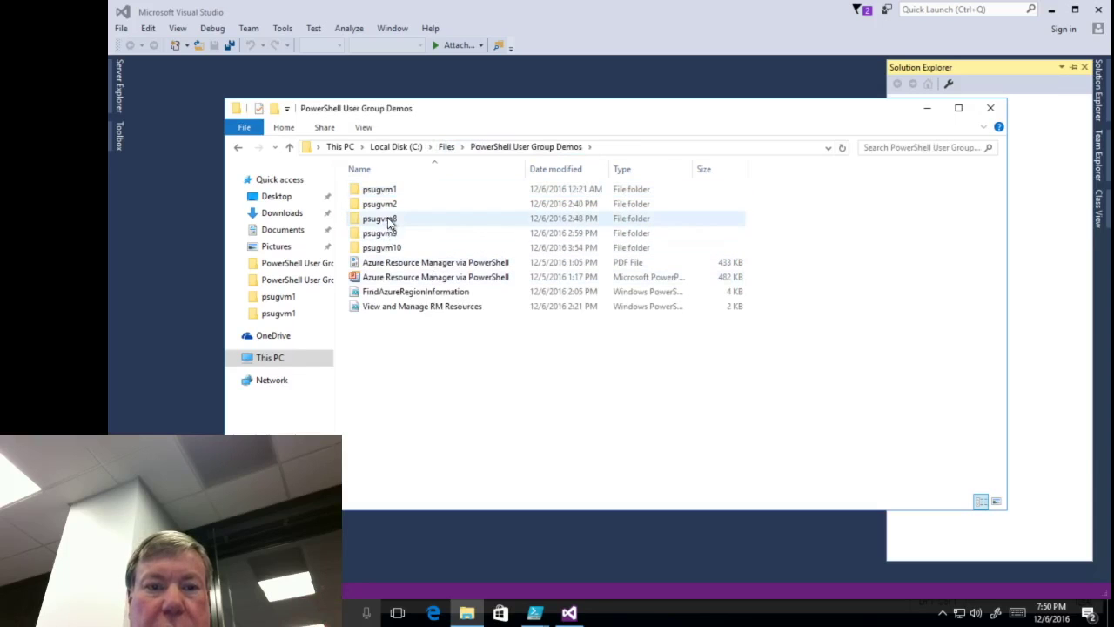
double_click(388, 234)
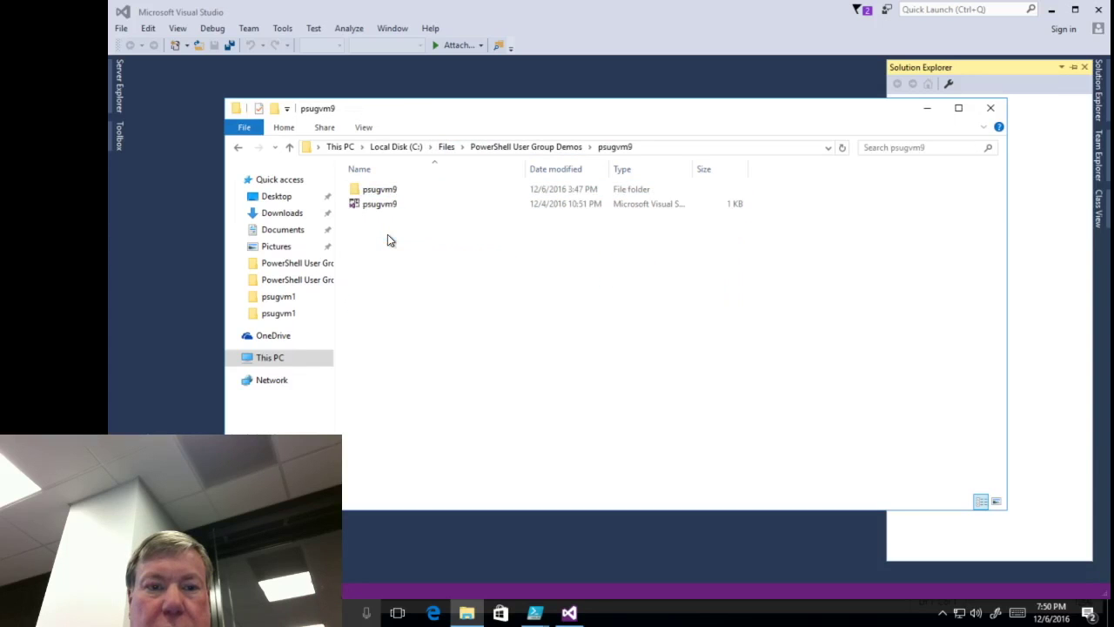
double_click(387, 207)
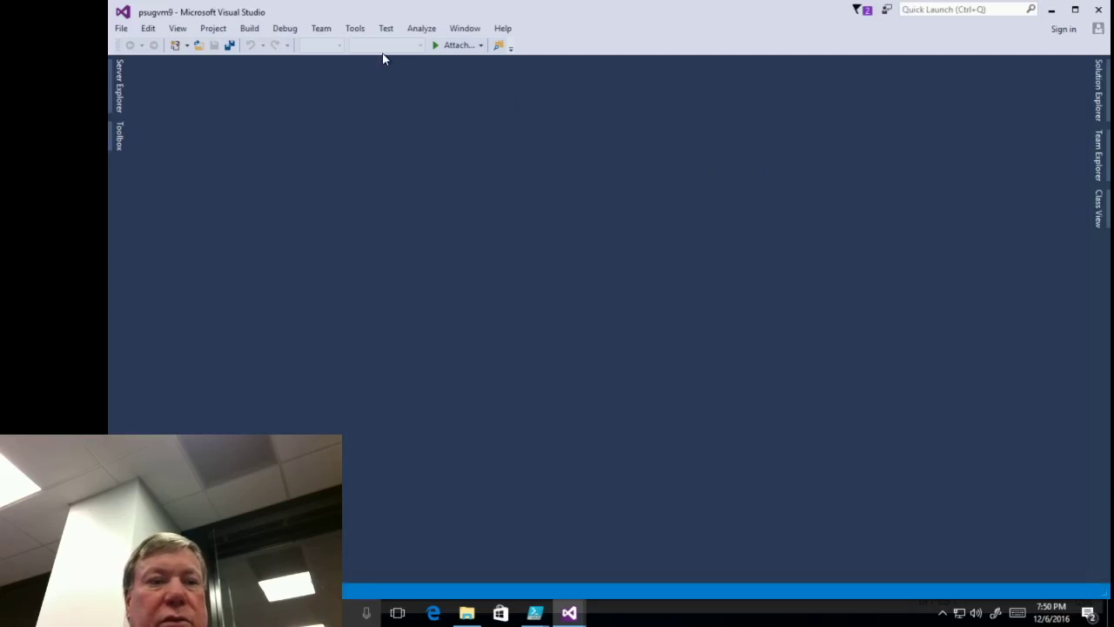
left_click(123, 31)
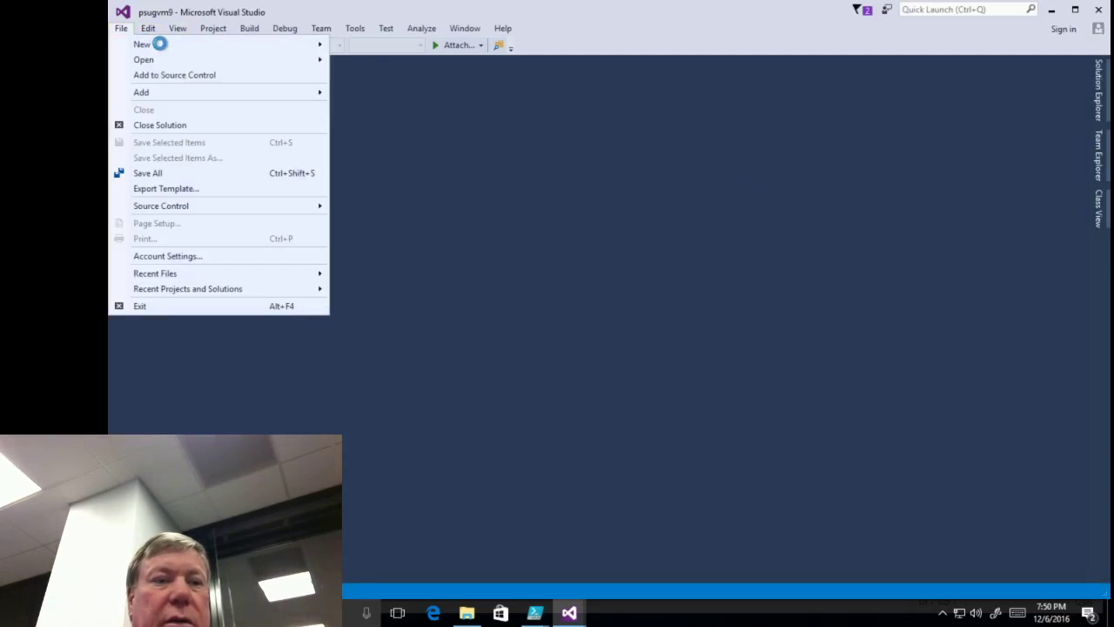
mouse_move(169, 45)
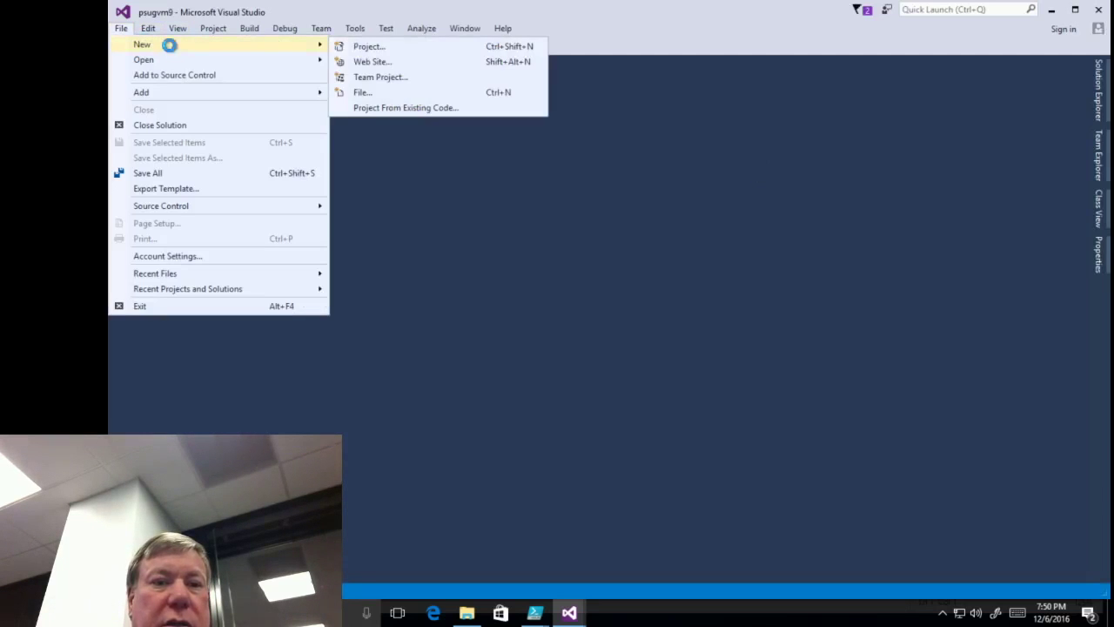
left_click(368, 49)
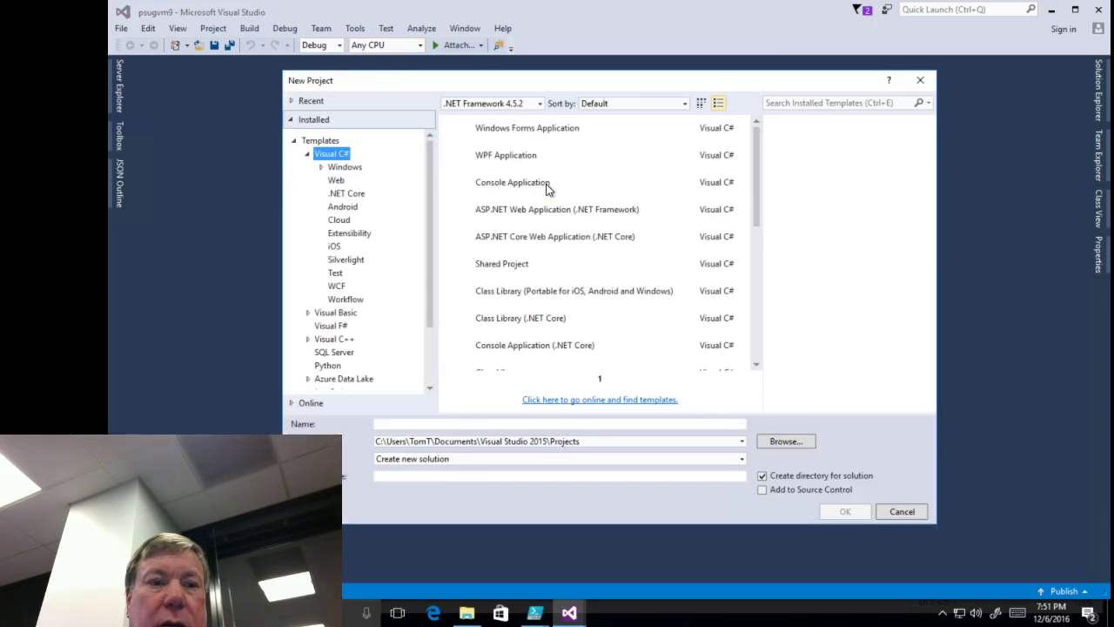
left_click(339, 221)
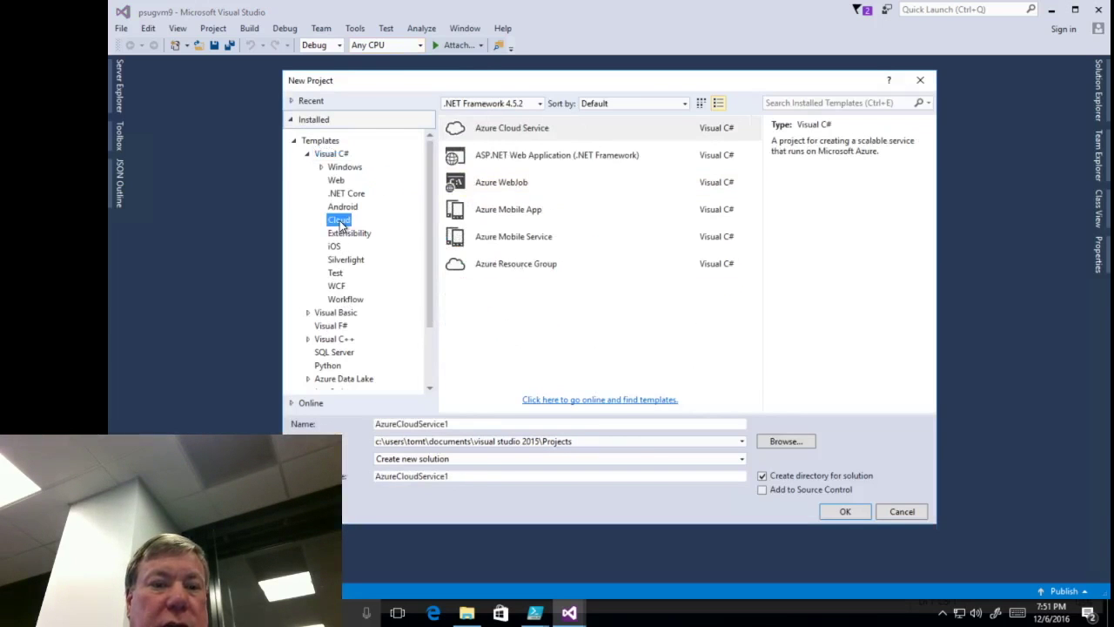
left_click(514, 264)
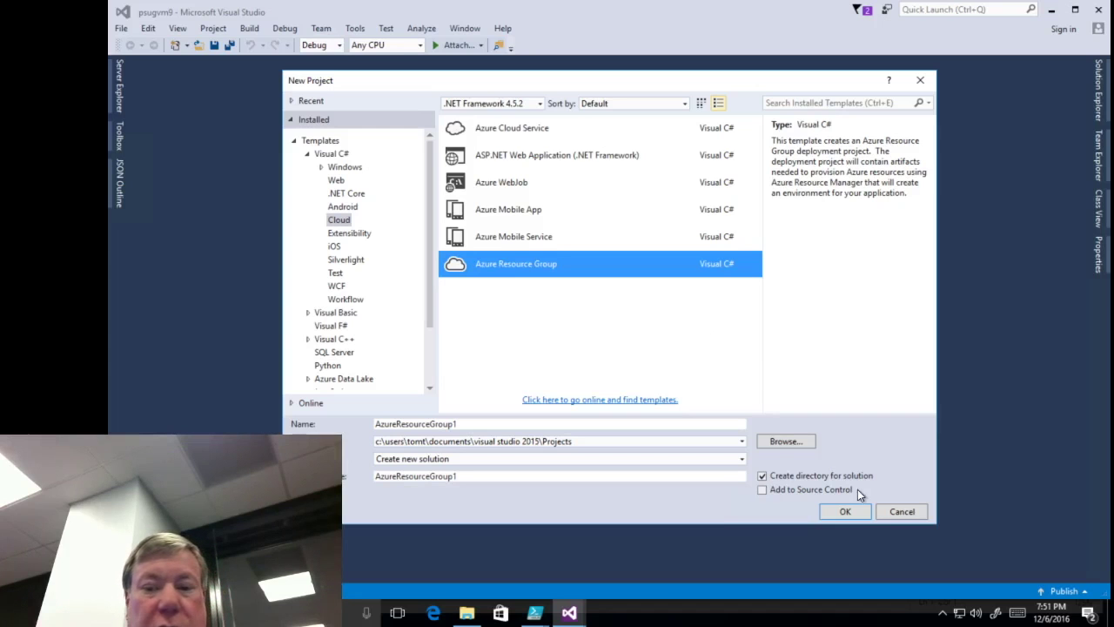
left_click(901, 512)
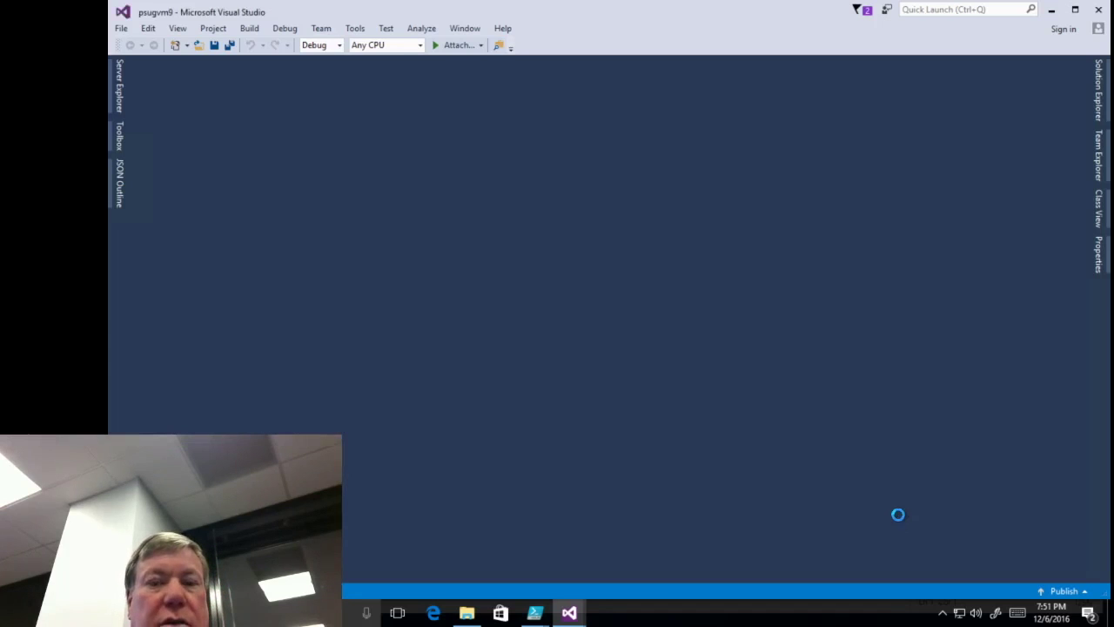
- Open the Deploy-AzureResourceGroup.ps1 script from the psugvm9 project's files
left_click(119, 29)
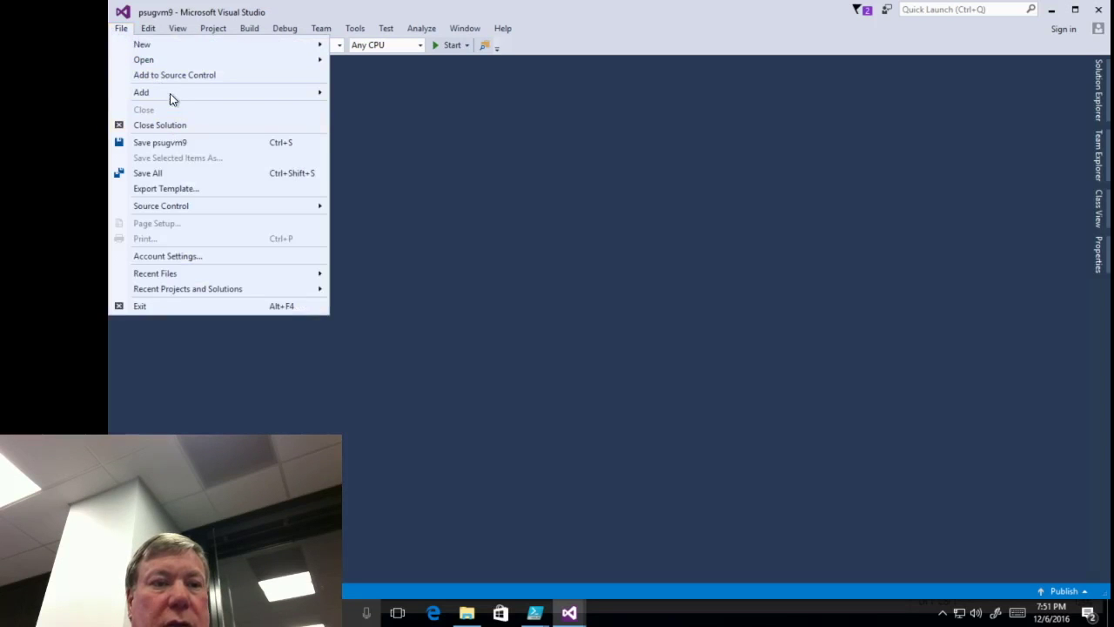
left_click(803, 209)
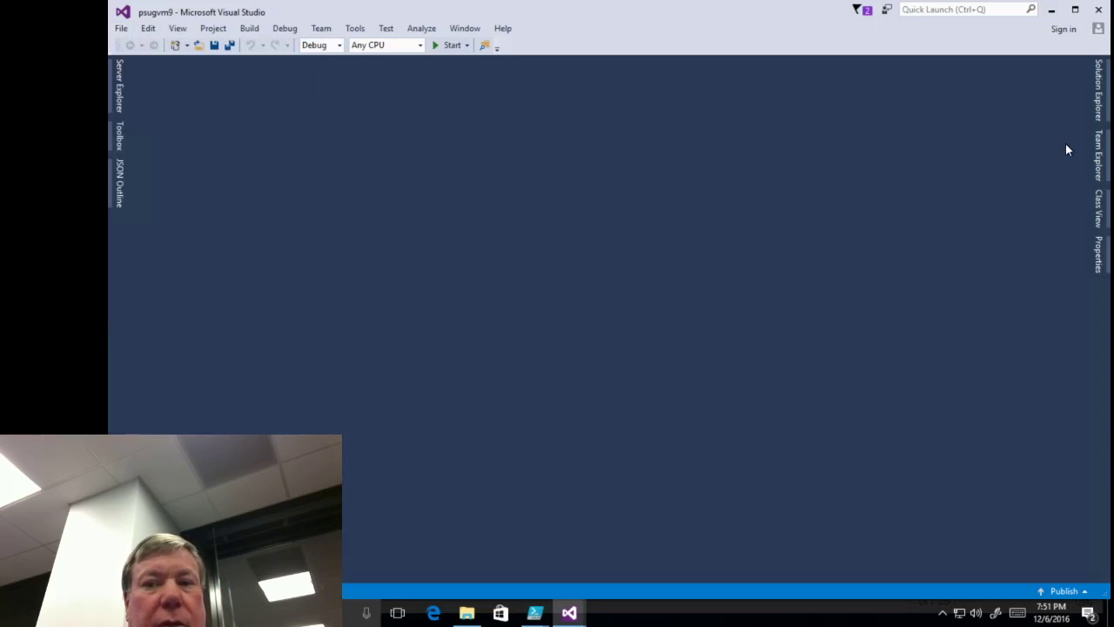
left_click(1100, 107)
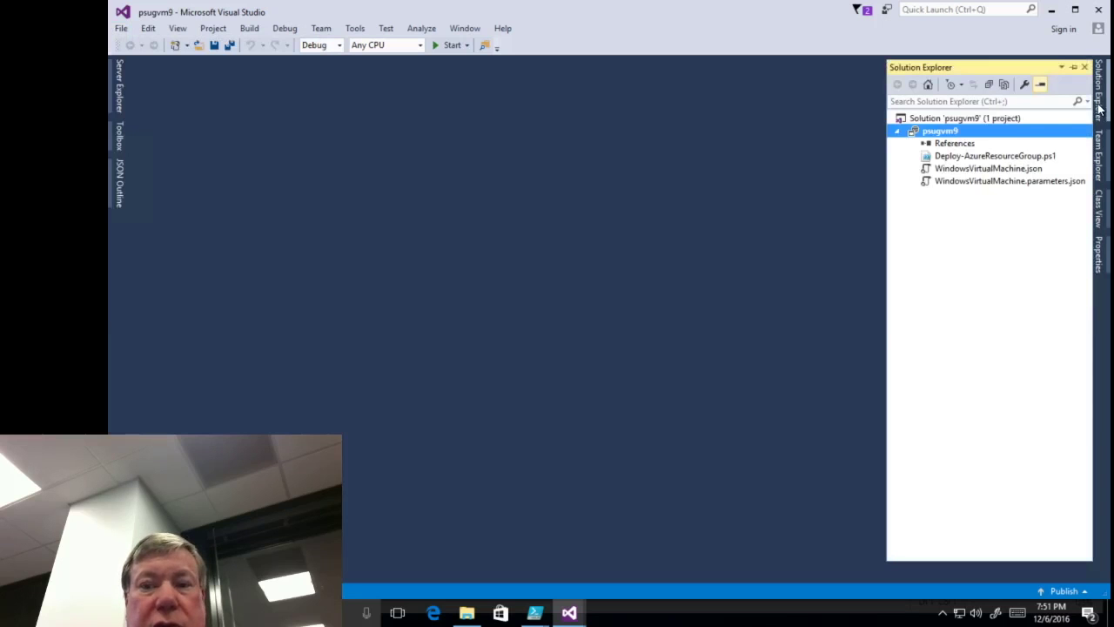
left_click(960, 158)
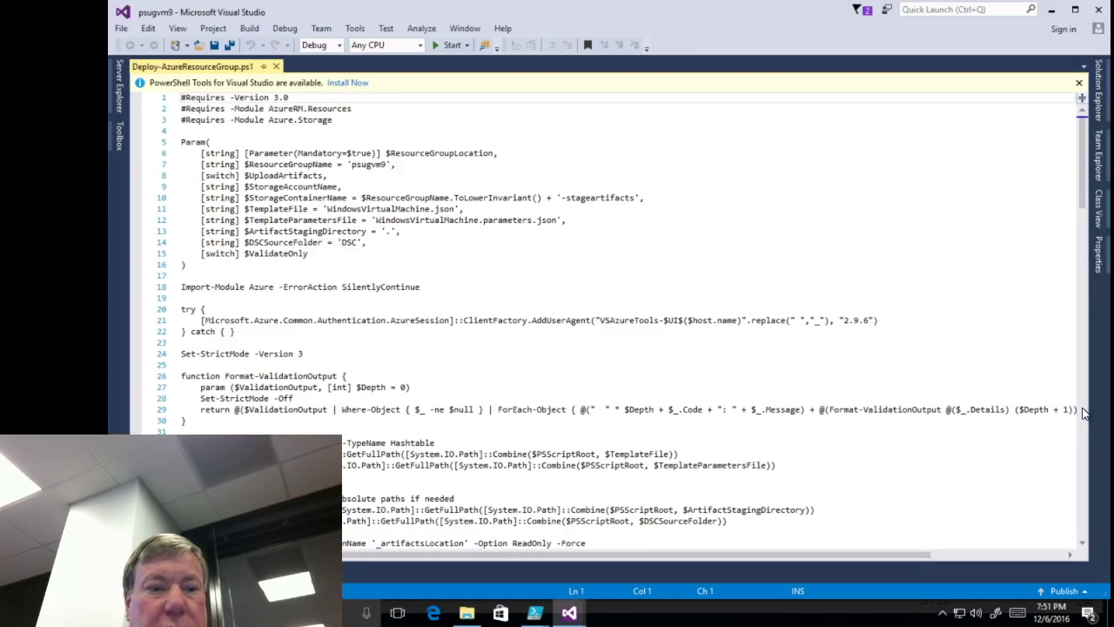
left_click(1083, 413)
left_click(1083, 414)
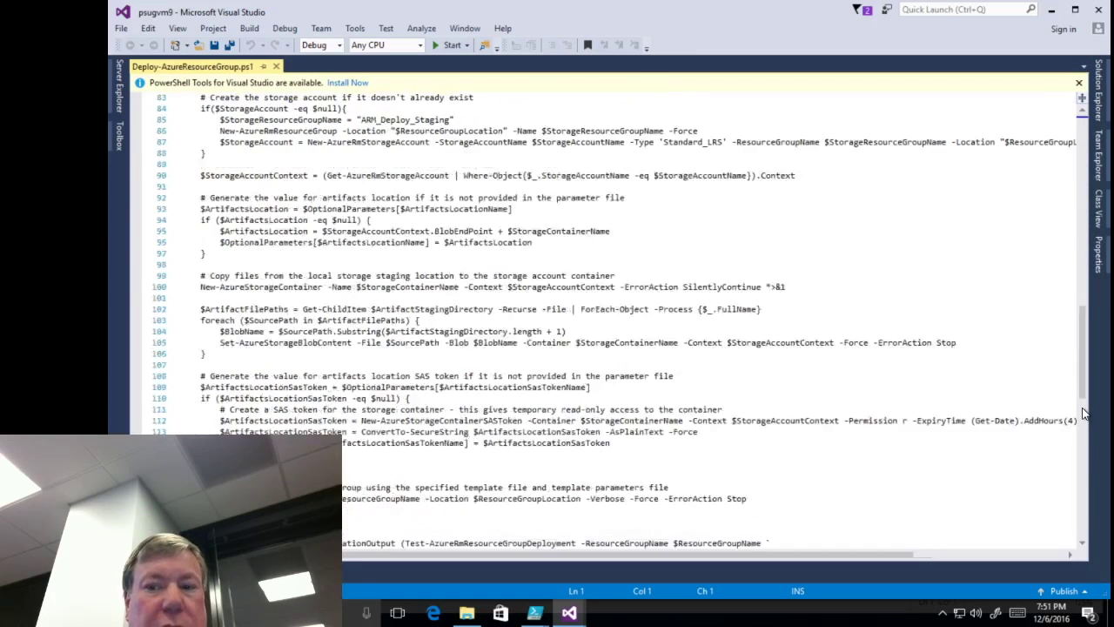
left_click(1082, 459)
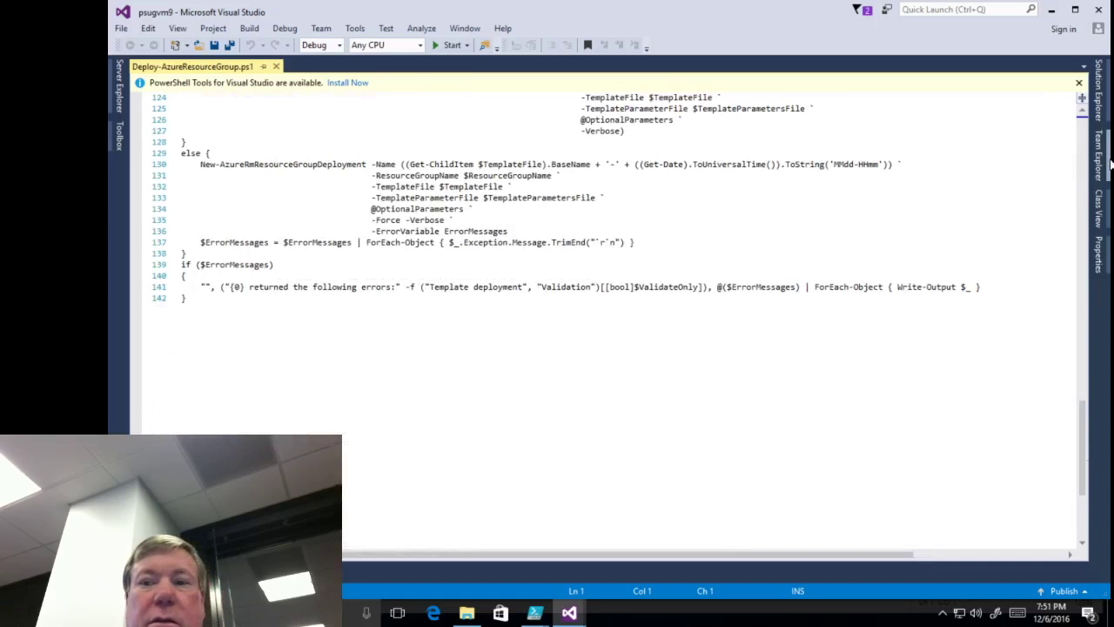
- Open WindowsVirtualMachine.parameters.json for editing
left_click(1097, 104)
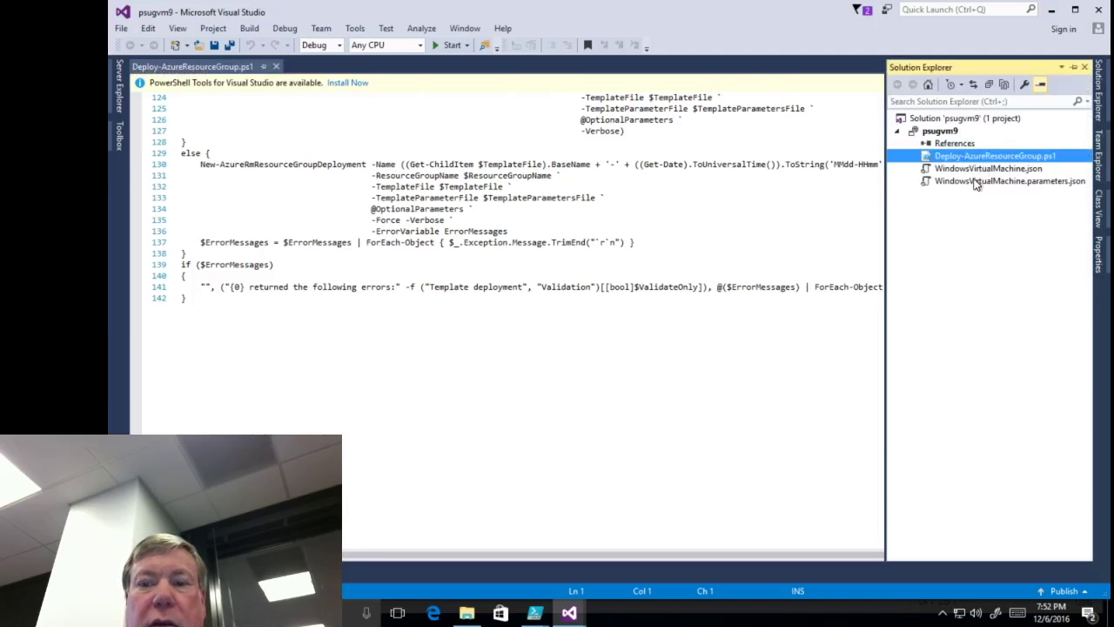
left_click(977, 181)
double_click(976, 181)
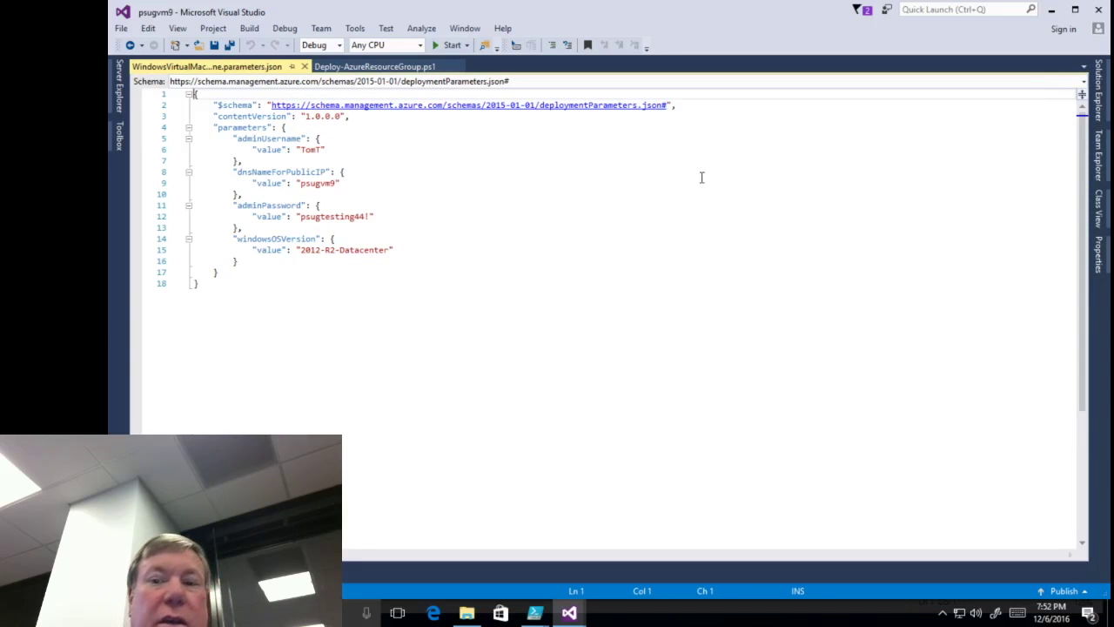
- Open the WindowsVirtualMachine.json template at its allowed OS versions list
mouse_move(1104, 105)
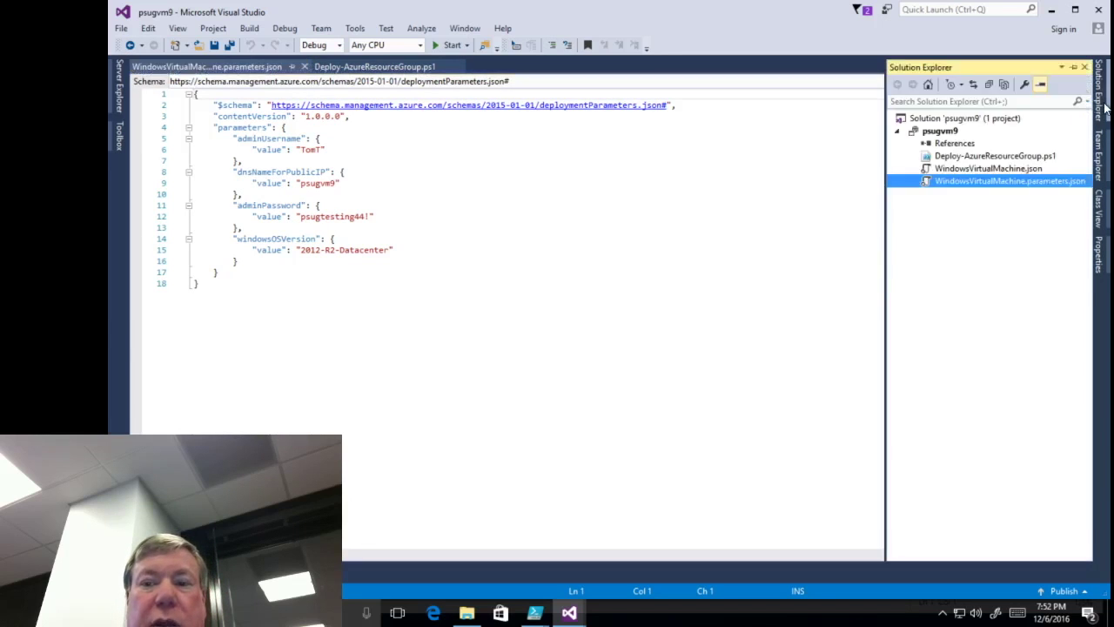
left_click(987, 168)
double_click(988, 169)
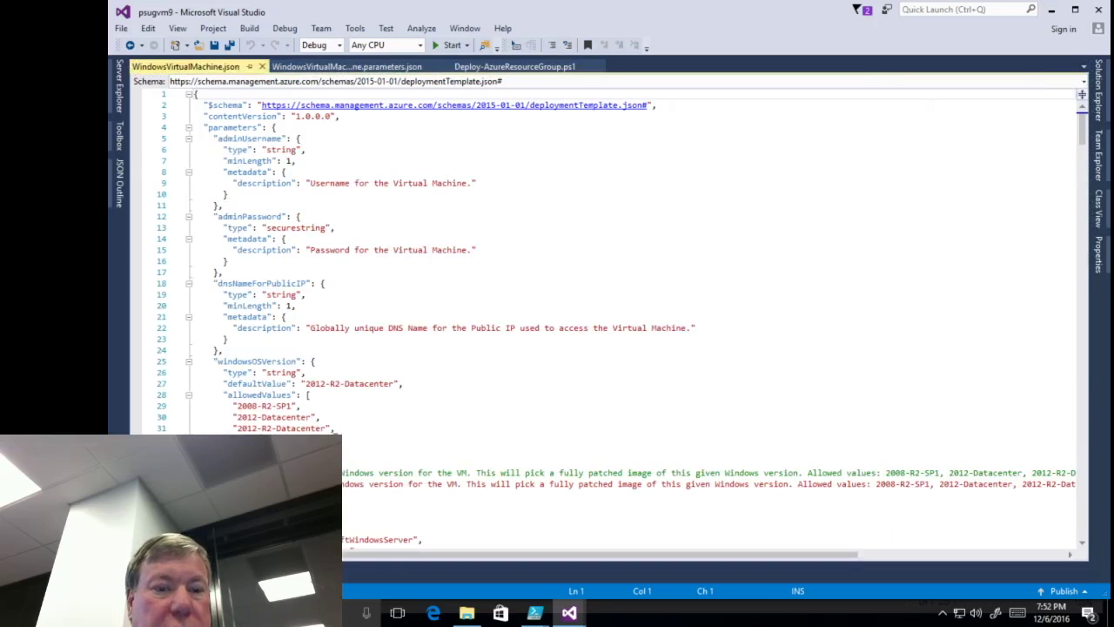
left_click(341, 431)
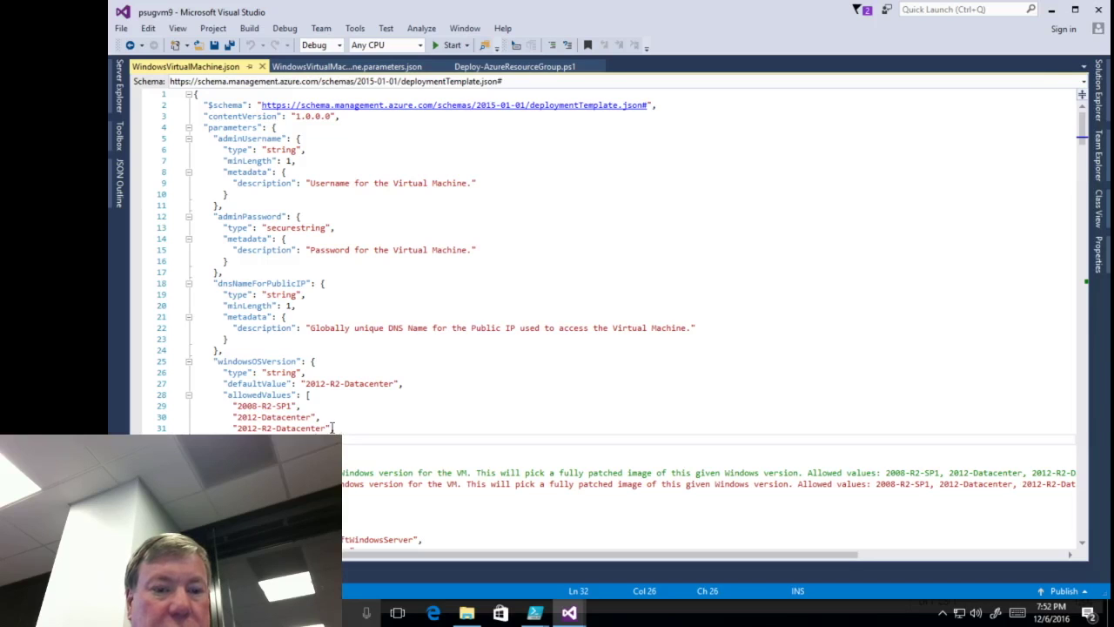
- Adjust the end of the 2012-R2-Datacenter entry in the allowedValues list
left_click_drag(330, 429, 347, 433)
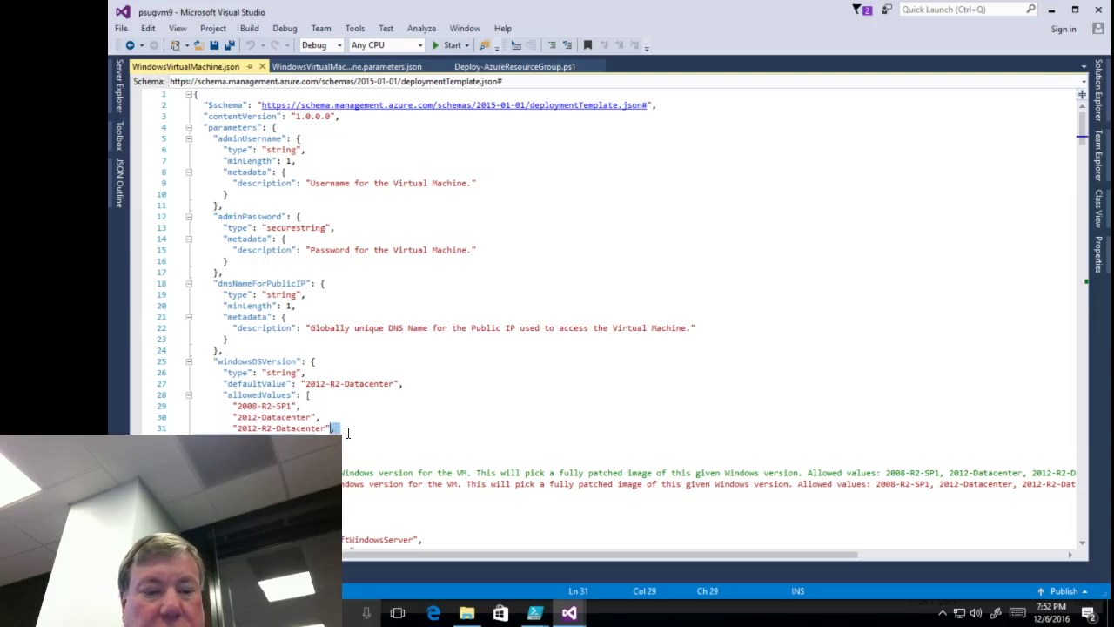
key("Down")
key("Down")
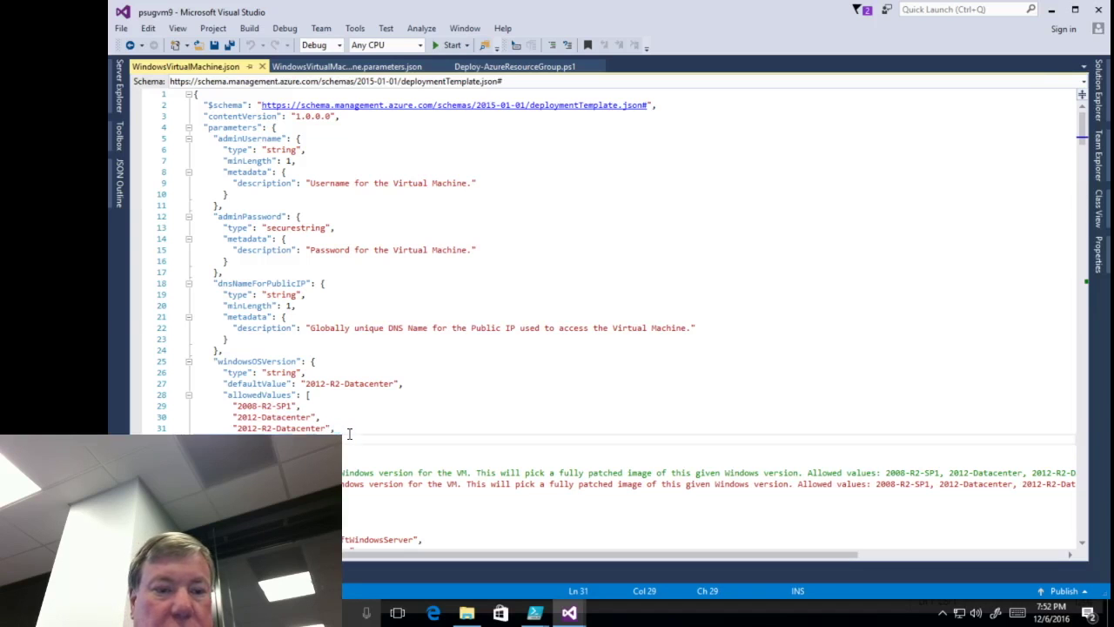
key("Up")
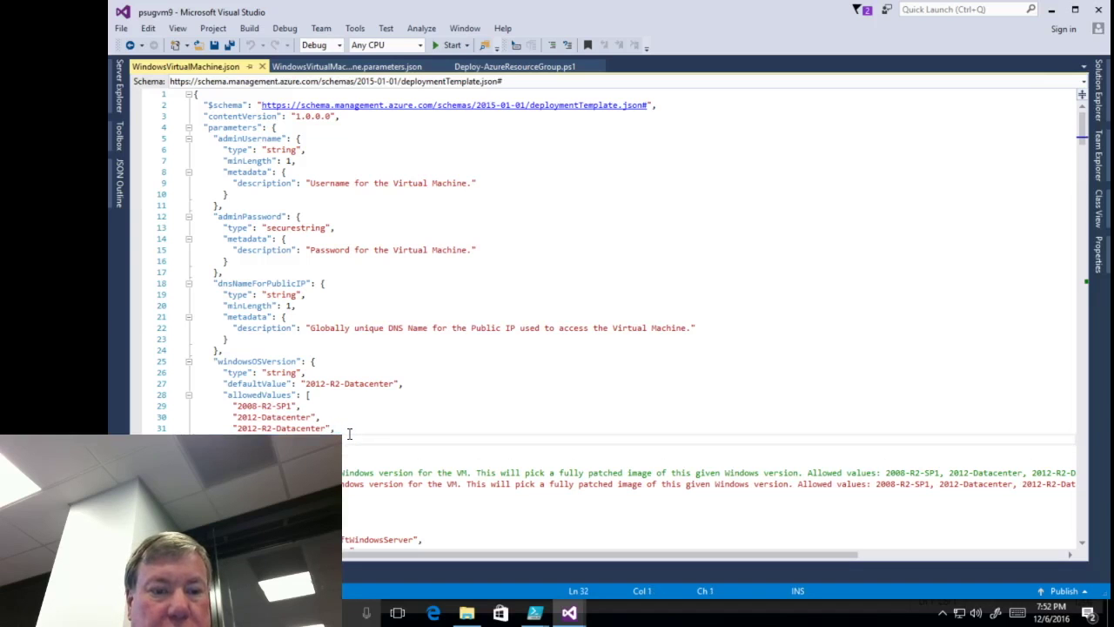
type("\"")
key("Up")
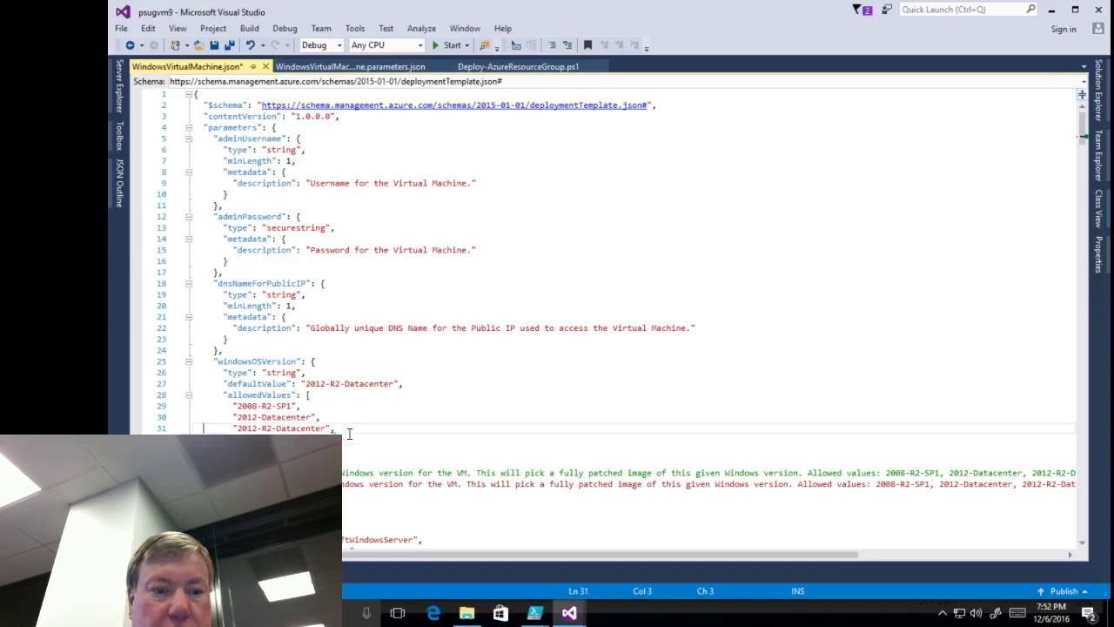
key("Home")
key("End")
key("BackSpace")
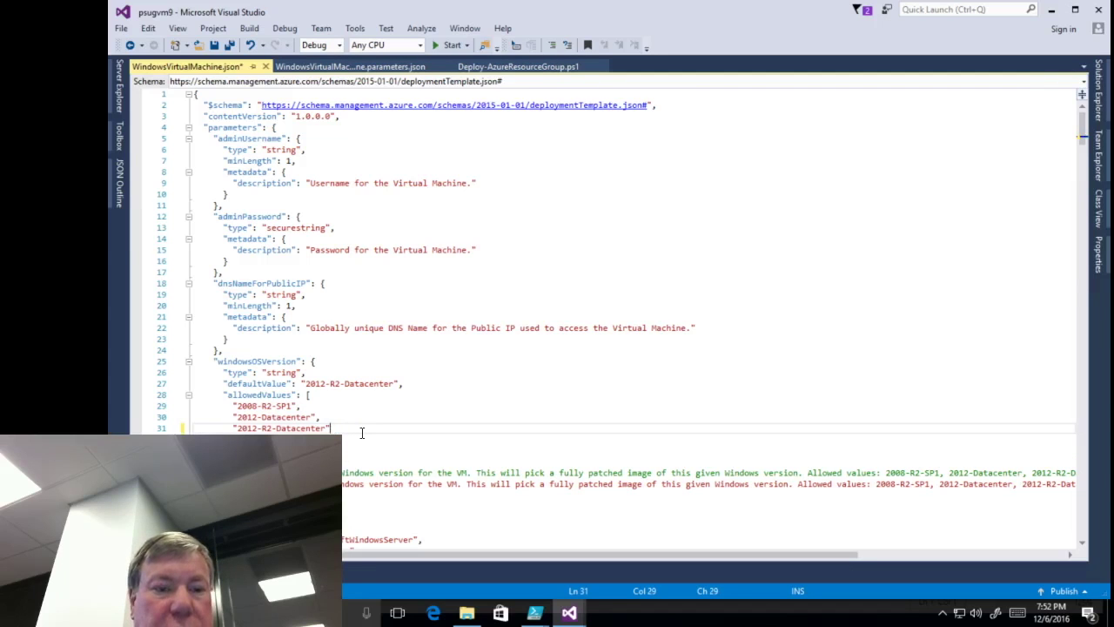
- Add a comma and a new "2016-Datacenter" entry on the following line
type(",")
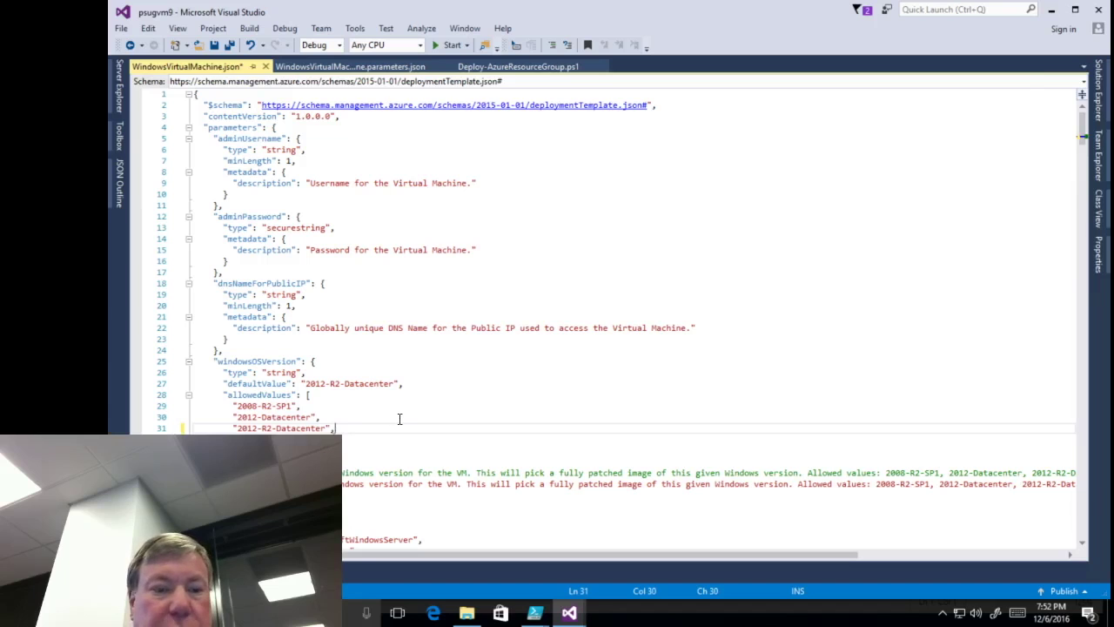
key("Return")
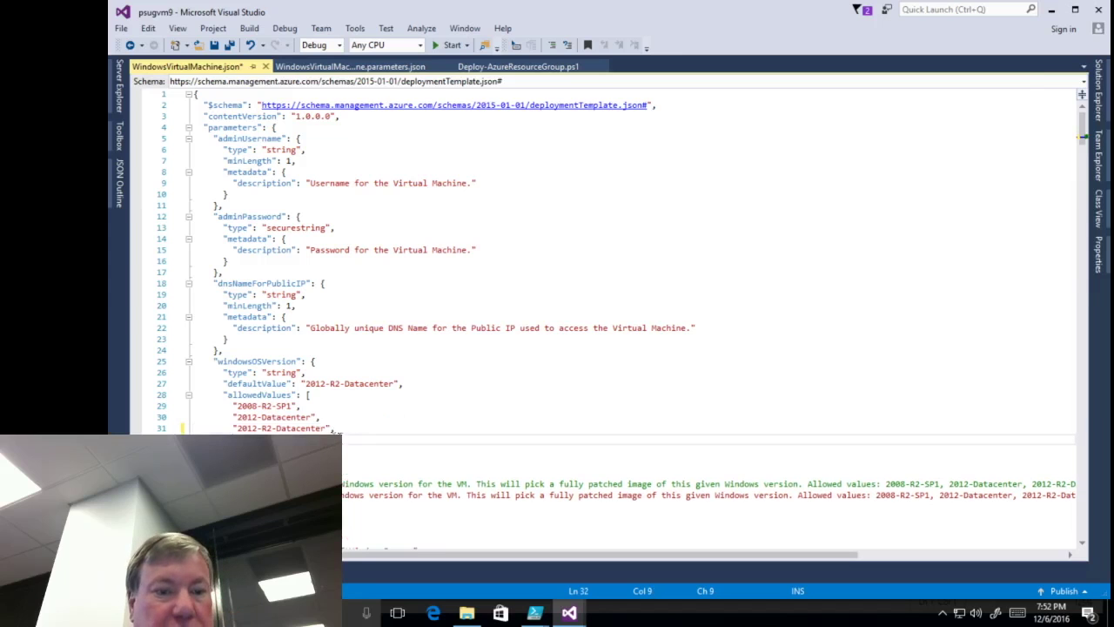
mouse_move(333, 430)
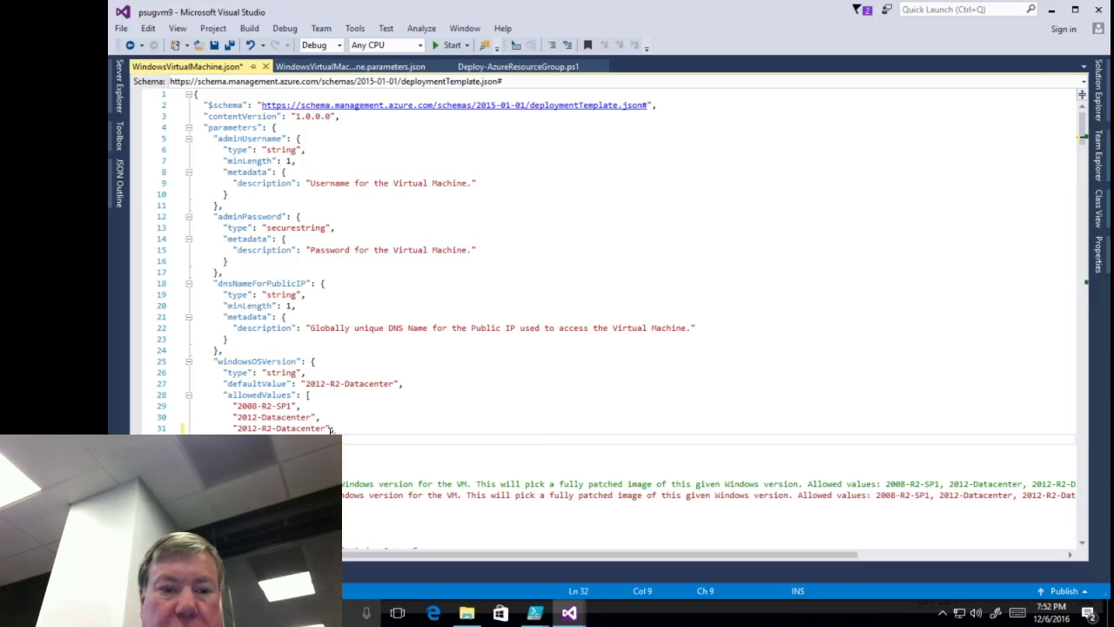
type("\"")
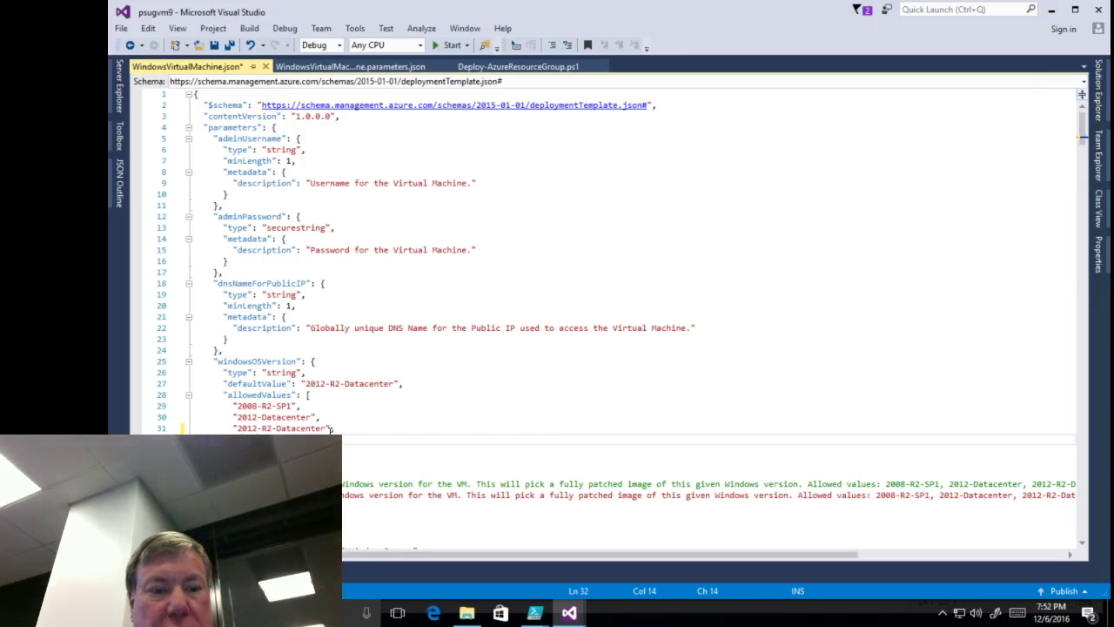
type("tac")
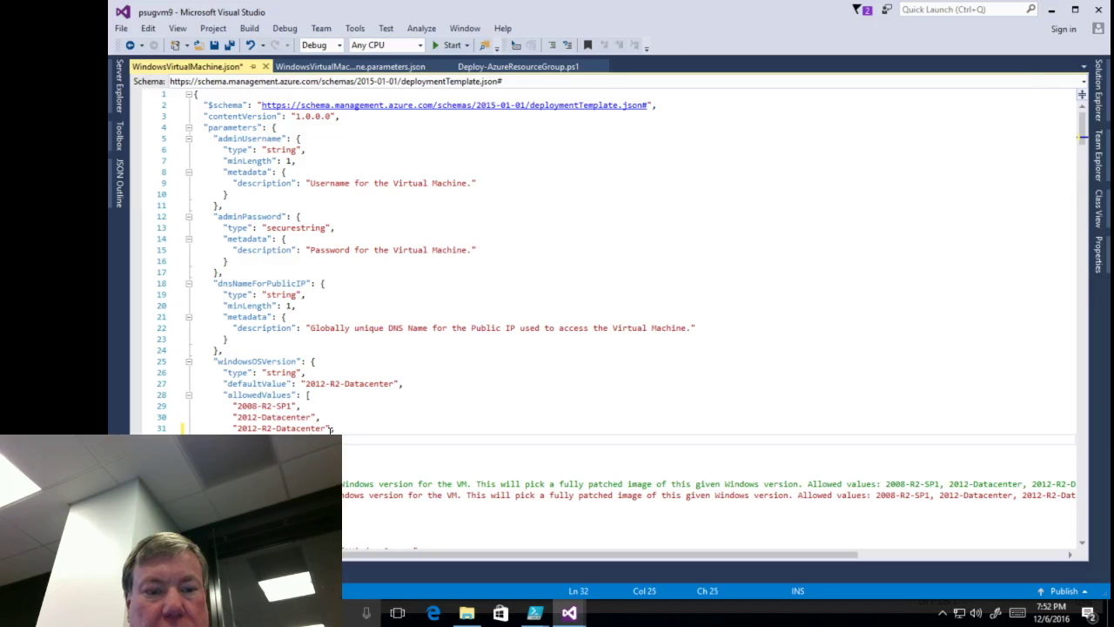
left_click(363, 453)
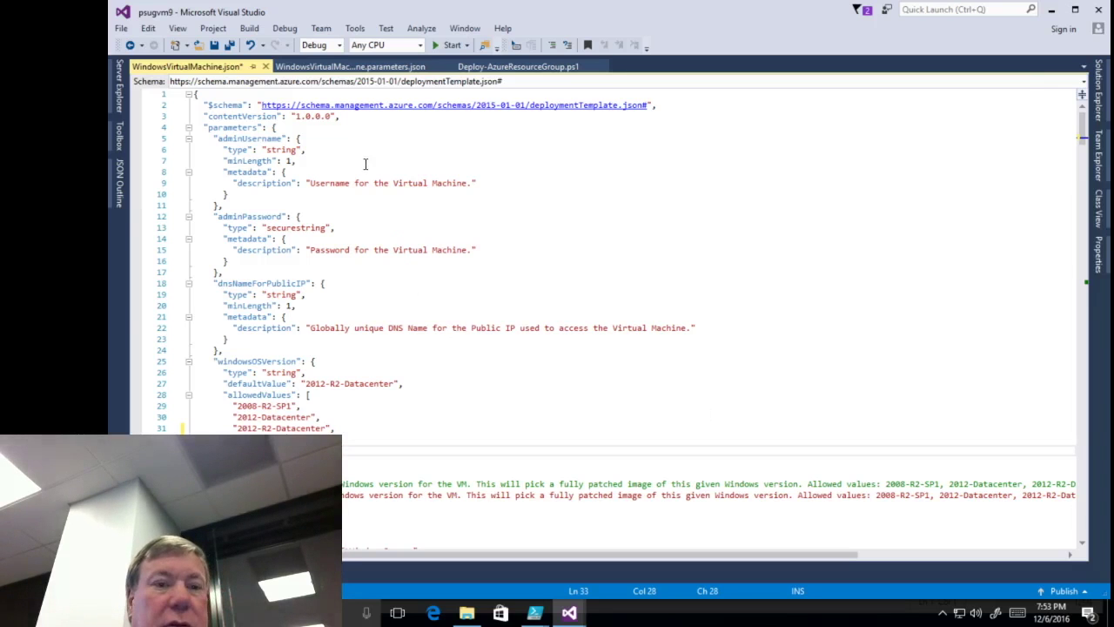
left_click(1102, 108)
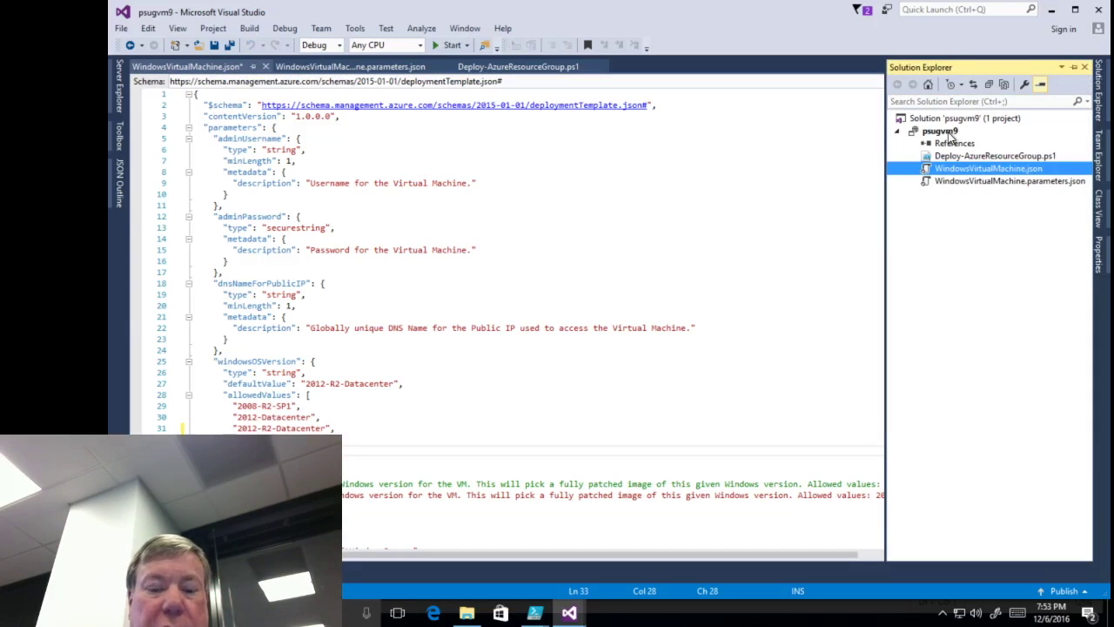
- Start a new deployment of the psugvm9 project from Solution Explorer
left_click(942, 132)
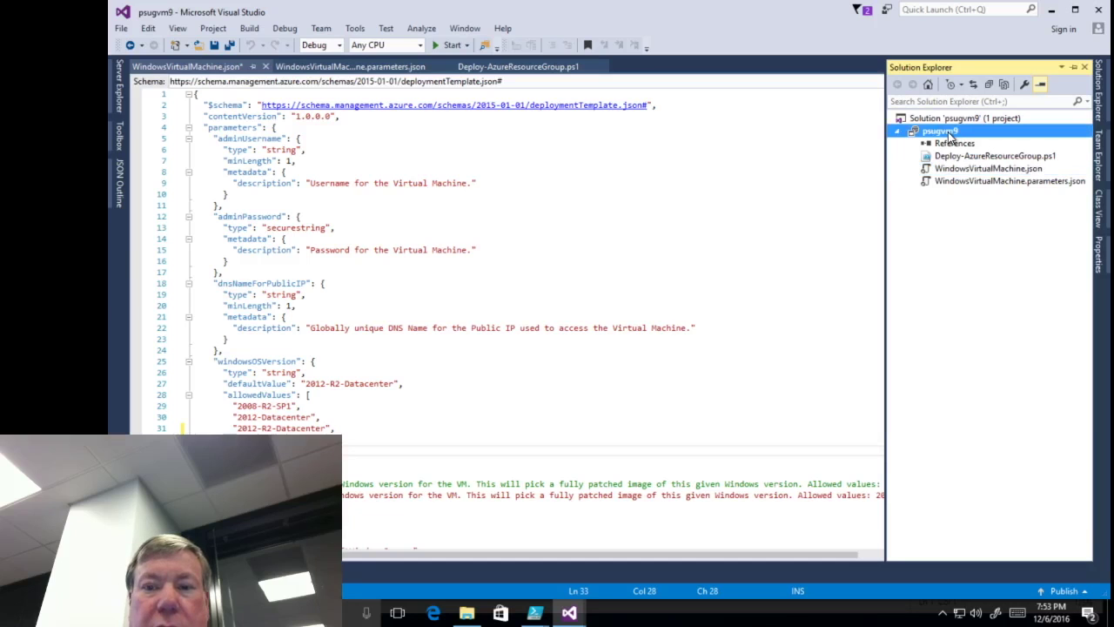
left_click(947, 131)
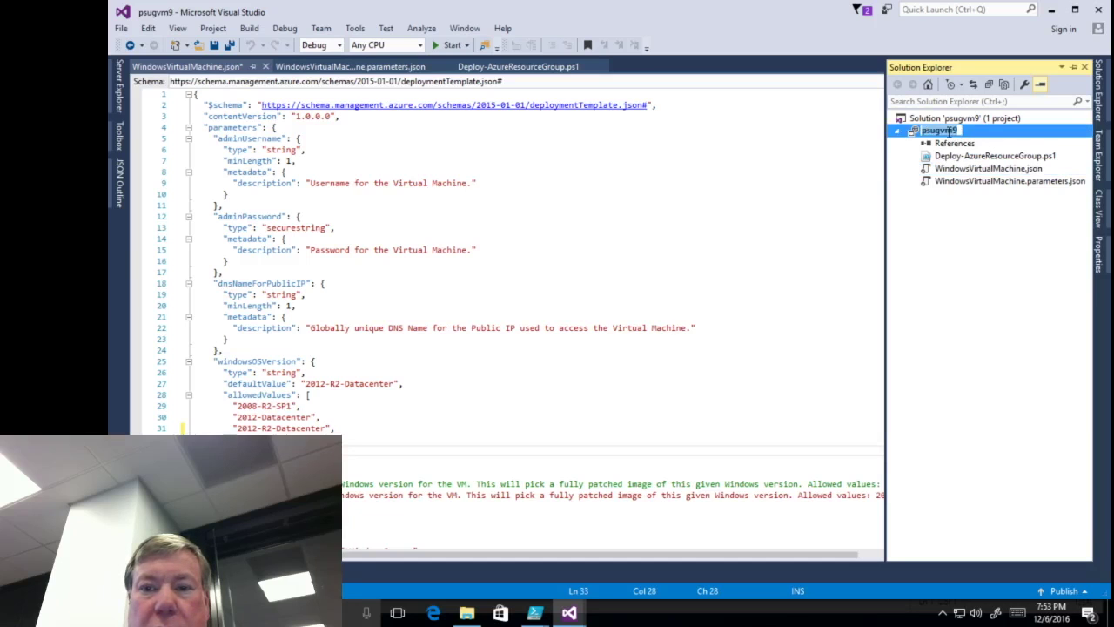
key("Escape")
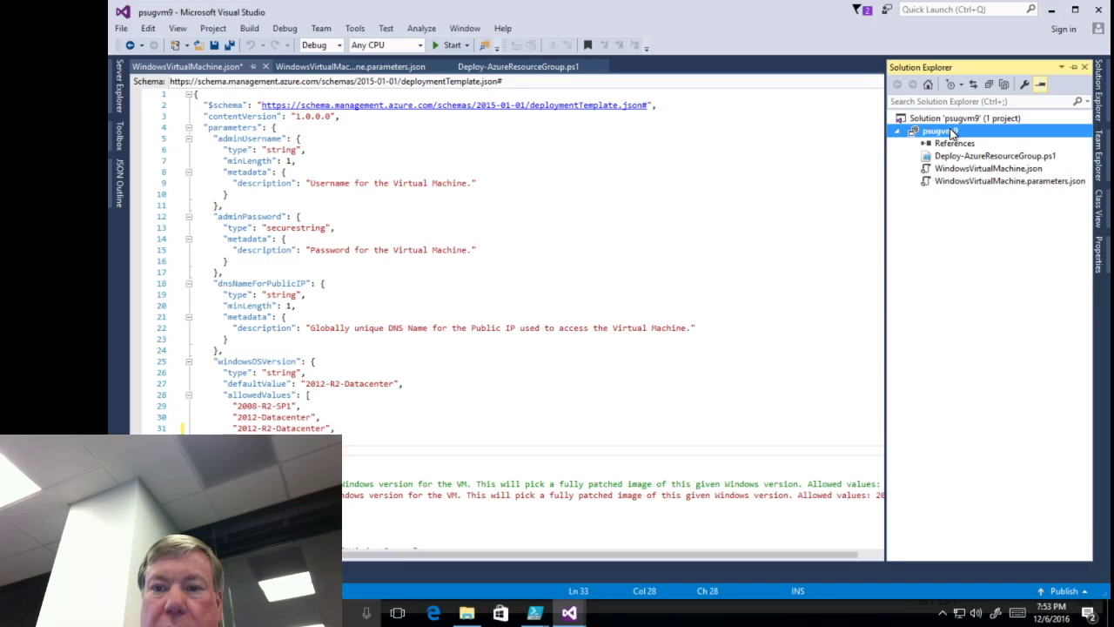
right_click(952, 132)
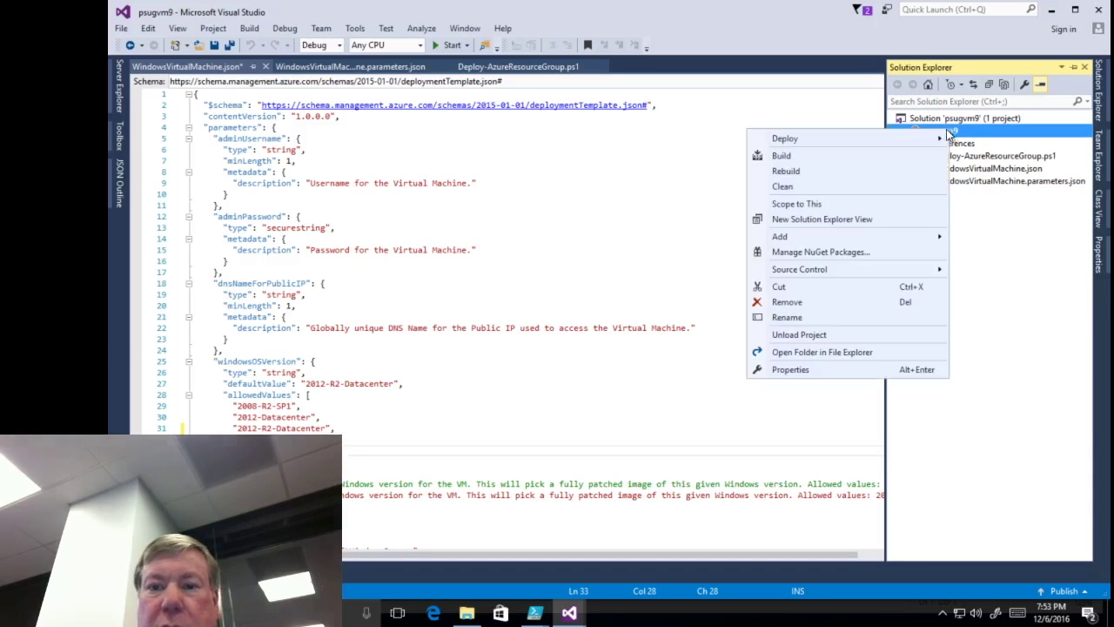
mouse_move(921, 145)
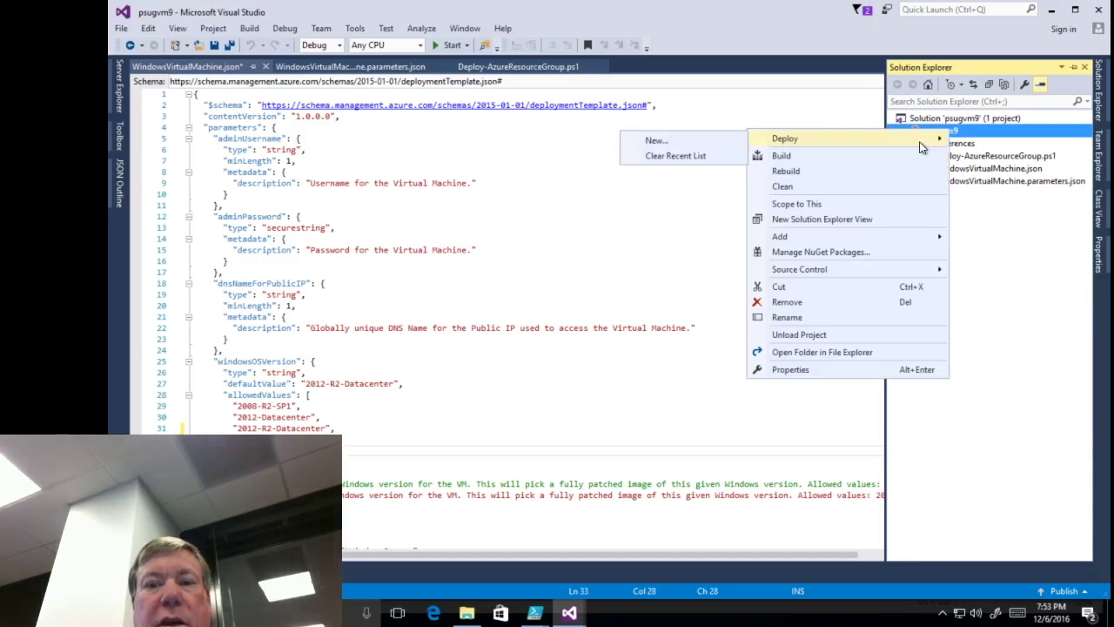
left_click(703, 142)
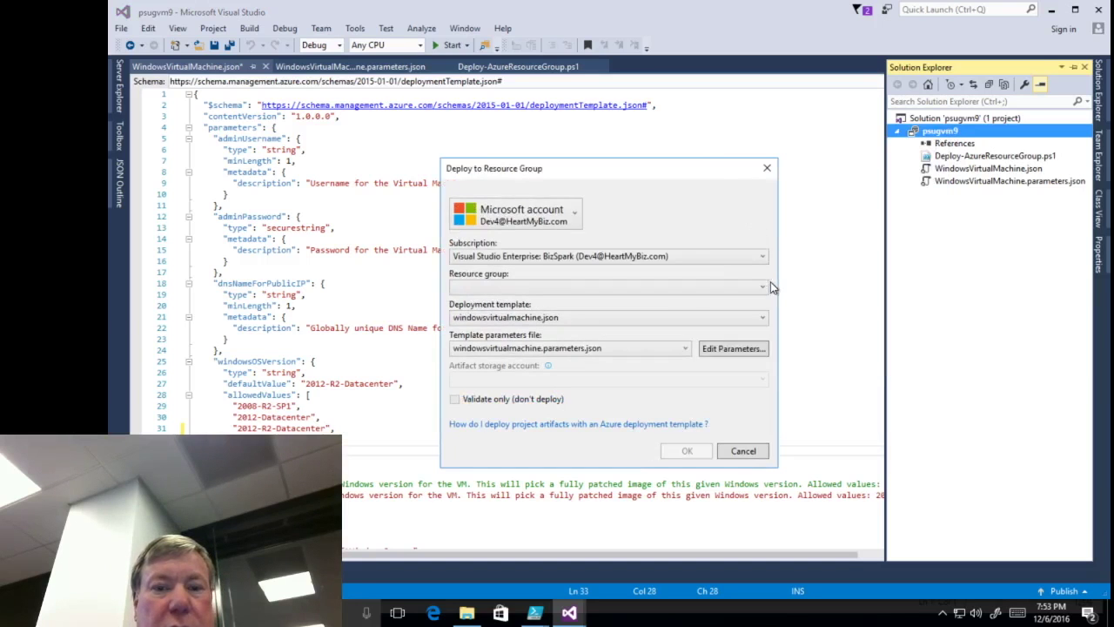
- Create a new resource group psugrg9 in West US 2 as the deployment target
left_click(759, 289)
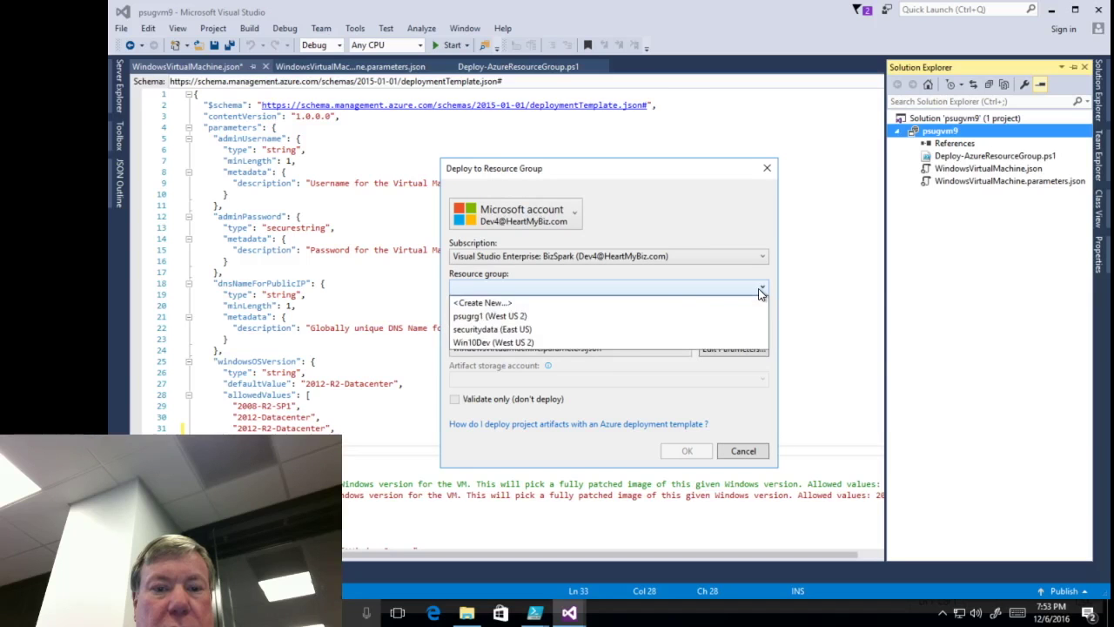
left_click(674, 304)
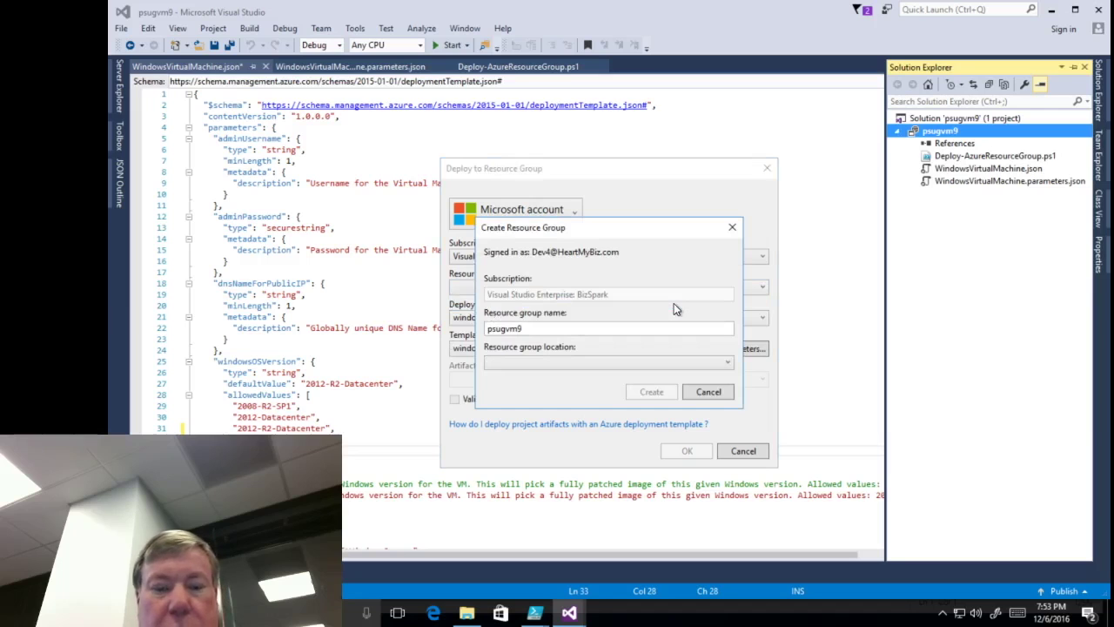
left_click(584, 332)
key("BackSpace")
key("BackSpace")
key("BackSpace")
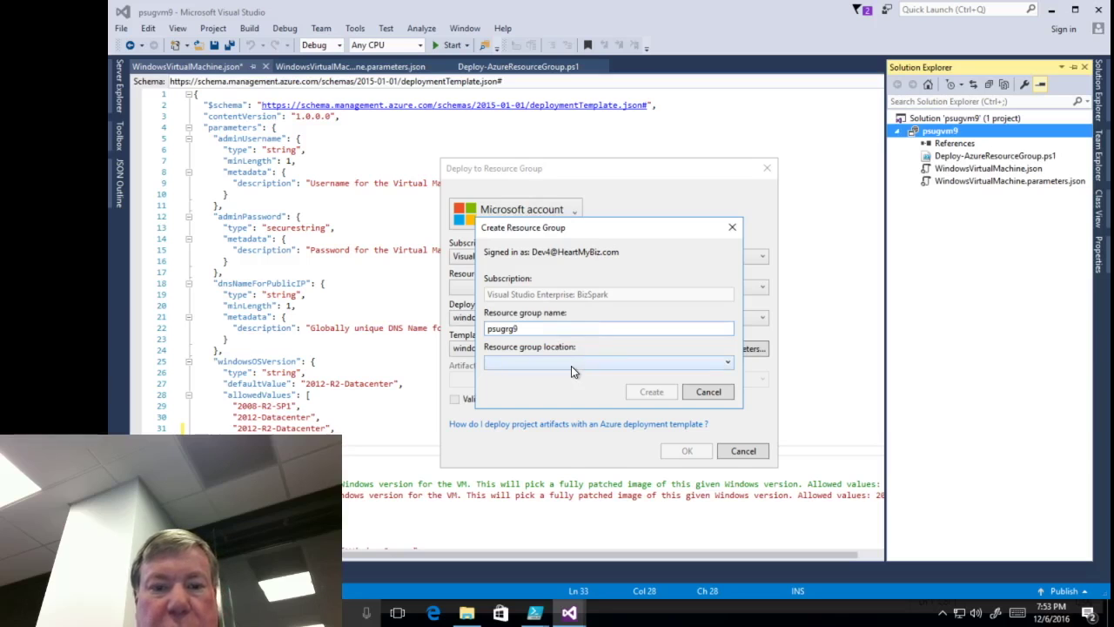
left_click(572, 366)
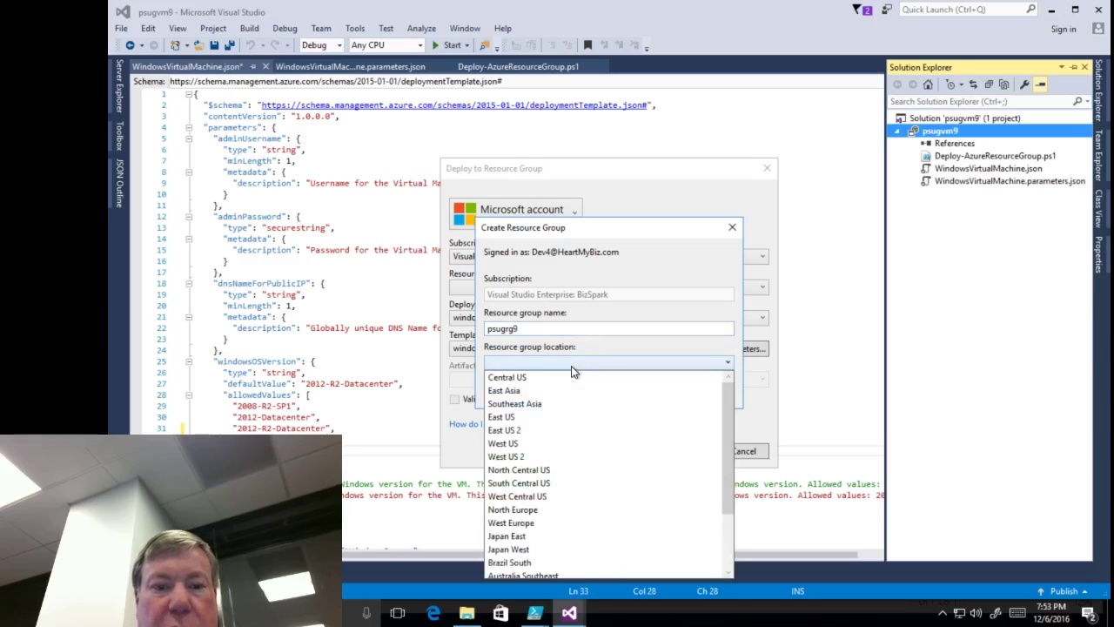
left_click(523, 456)
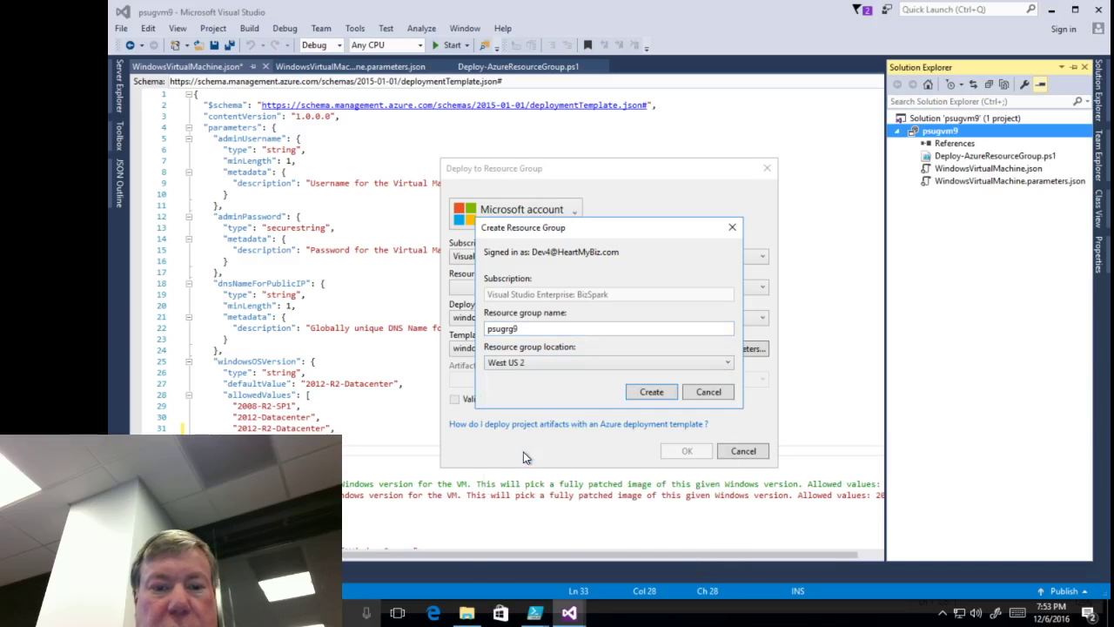
left_click(650, 392)
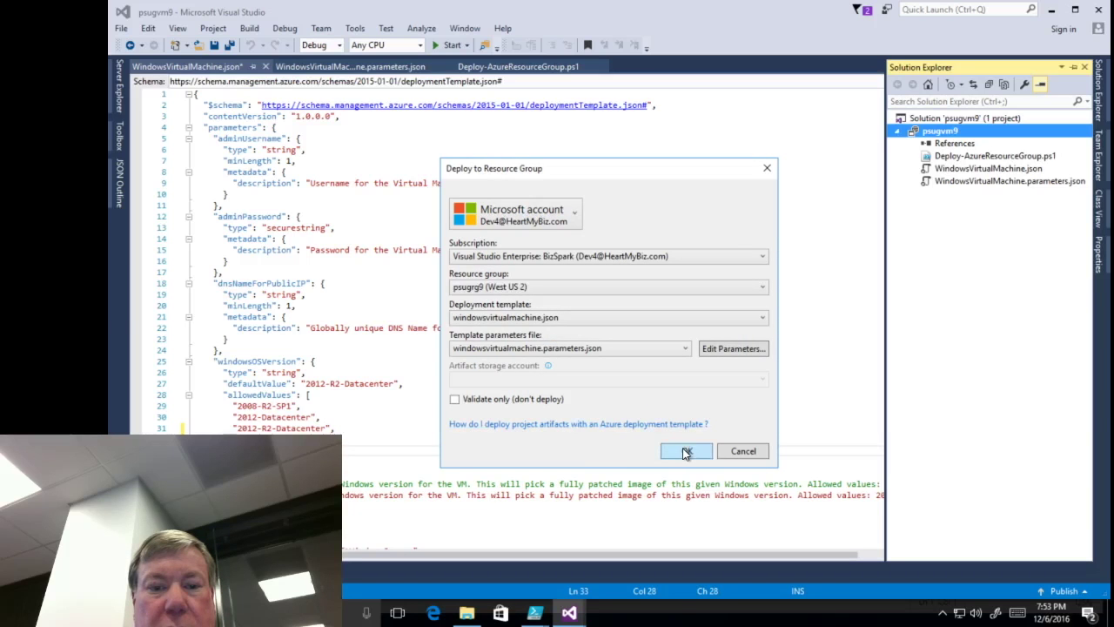
- Set windowsOSVersion to 2016-Datacenter, save the parameters and start the deployment
left_click(718, 350)
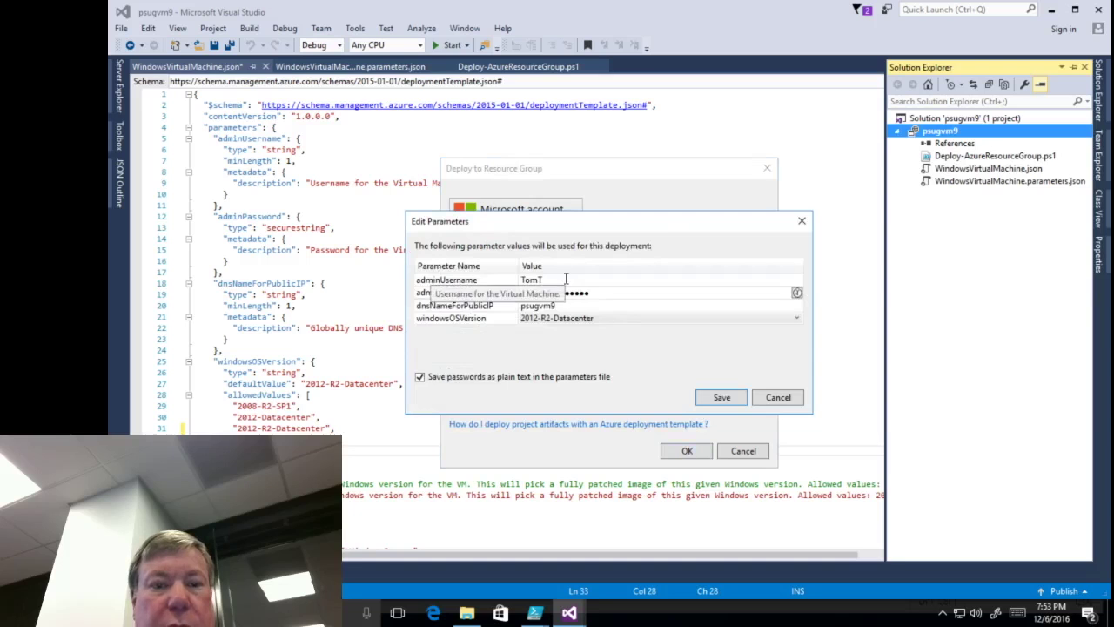
left_click(611, 306)
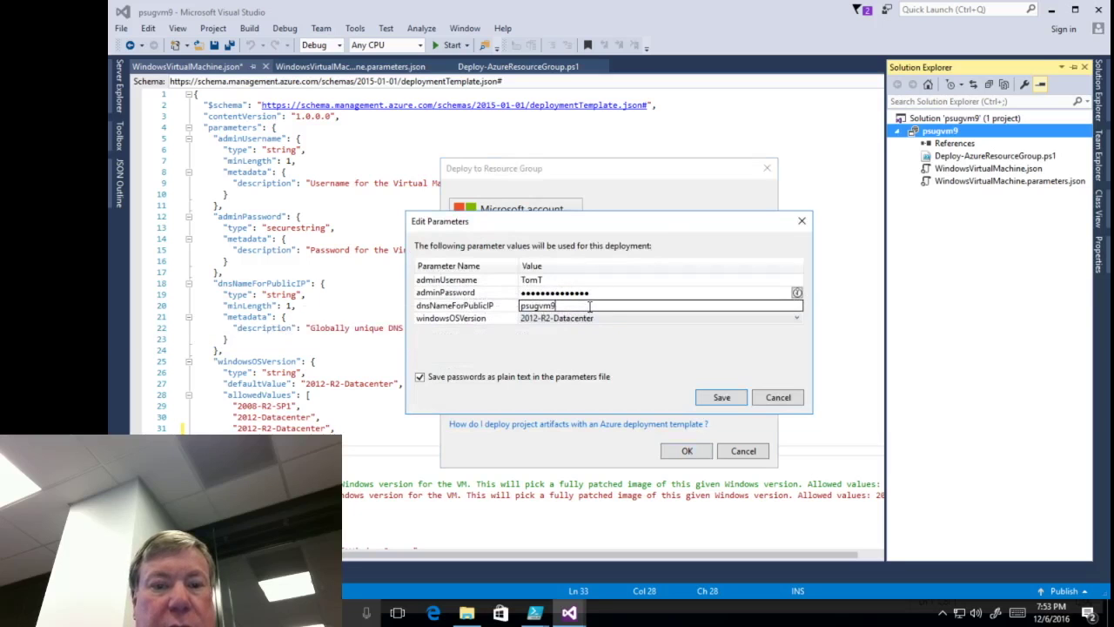
left_click(609, 319)
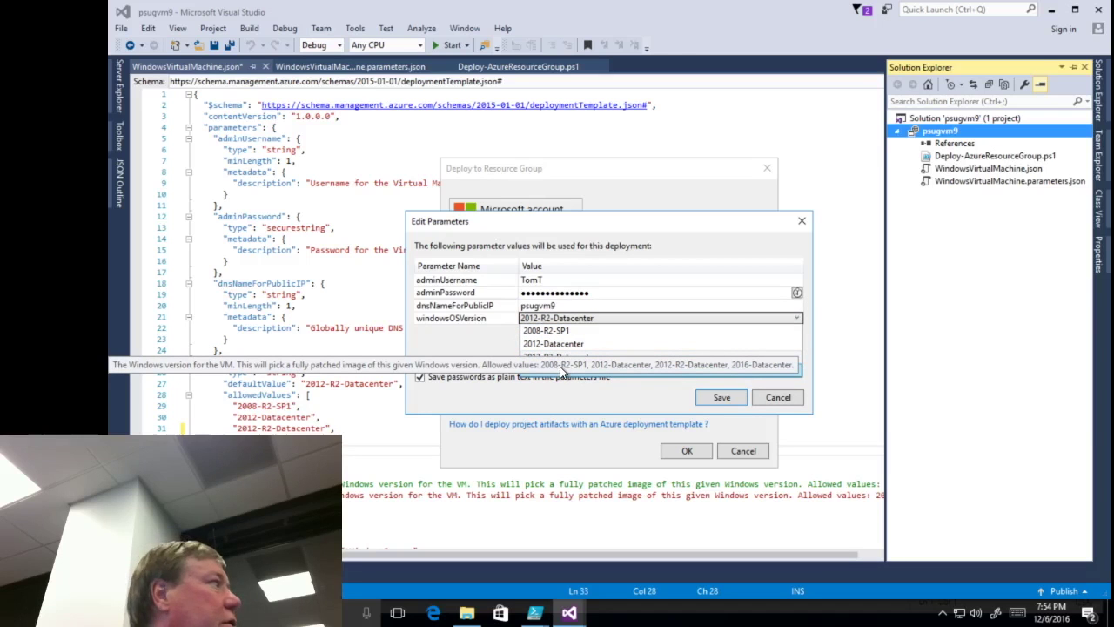
left_click(631, 368)
left_click(712, 397)
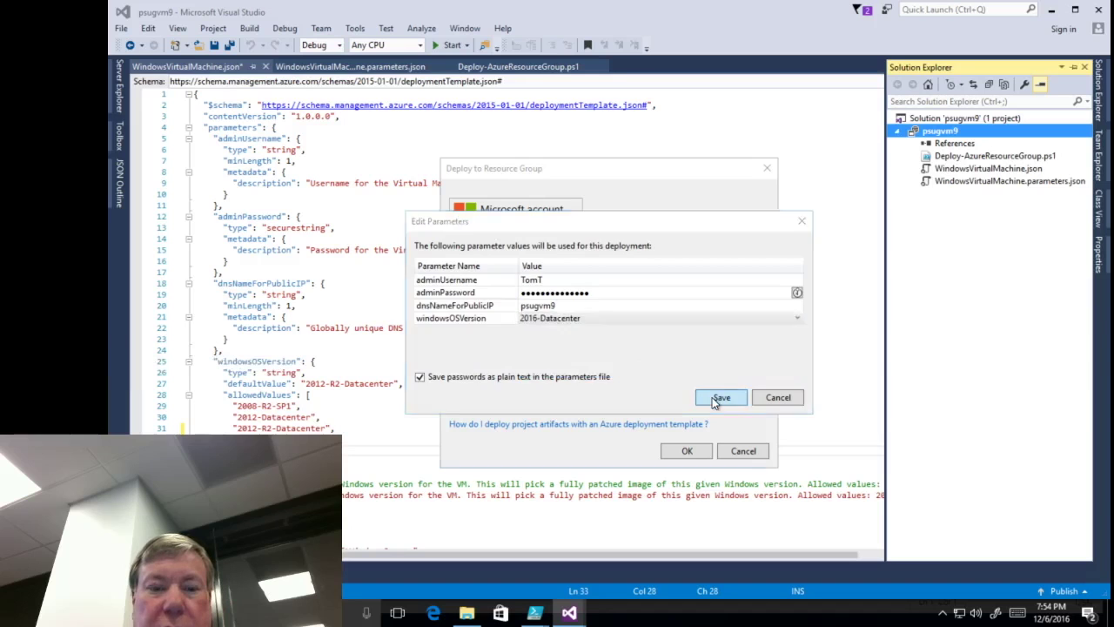
left_click(681, 451)
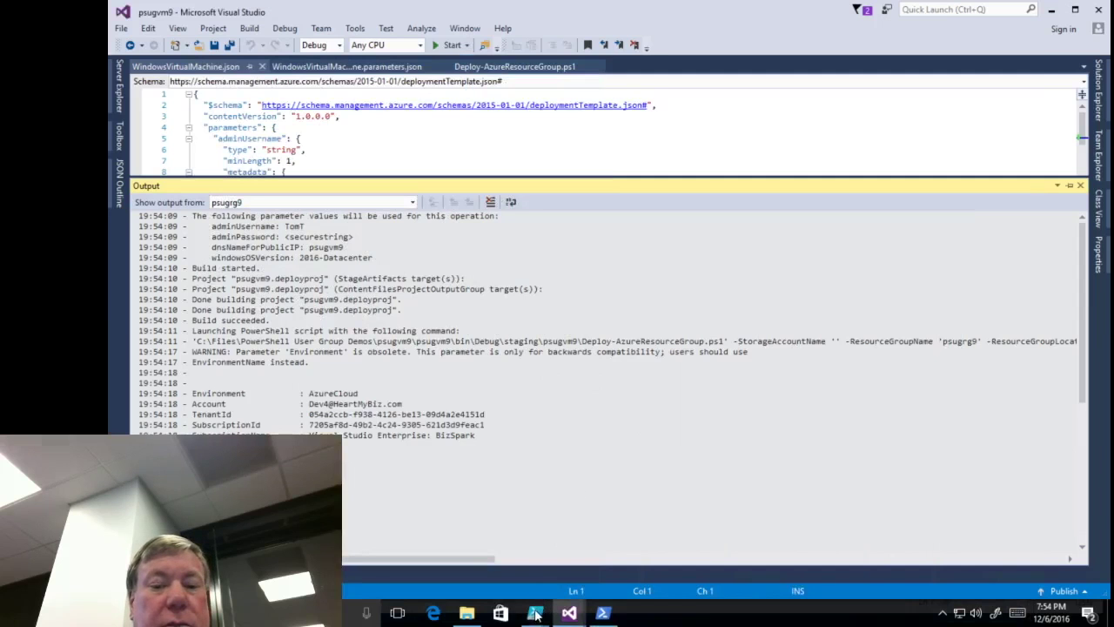
- Switch to the PowerShell ISE window showing deploy.ps1
mouse_move(536, 616)
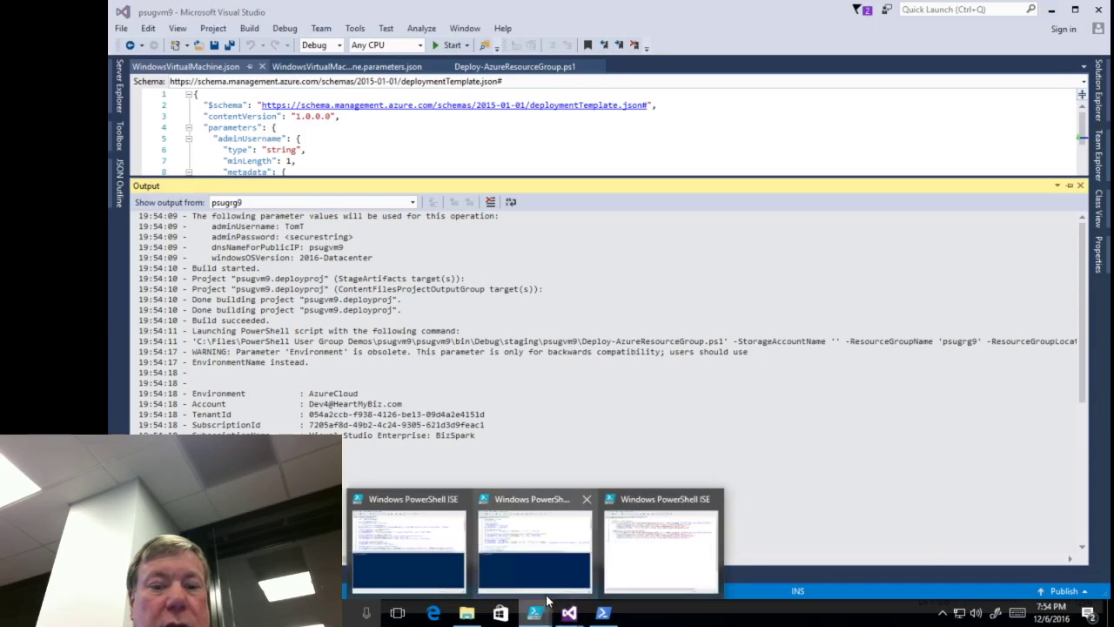
left_click(395, 566)
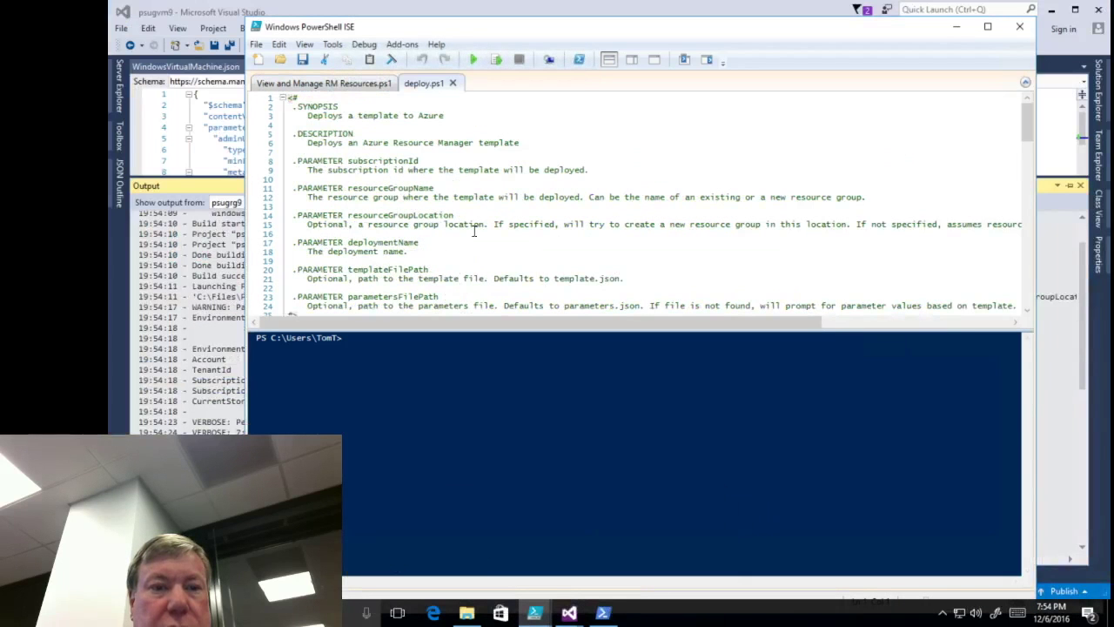
left_click(540, 614)
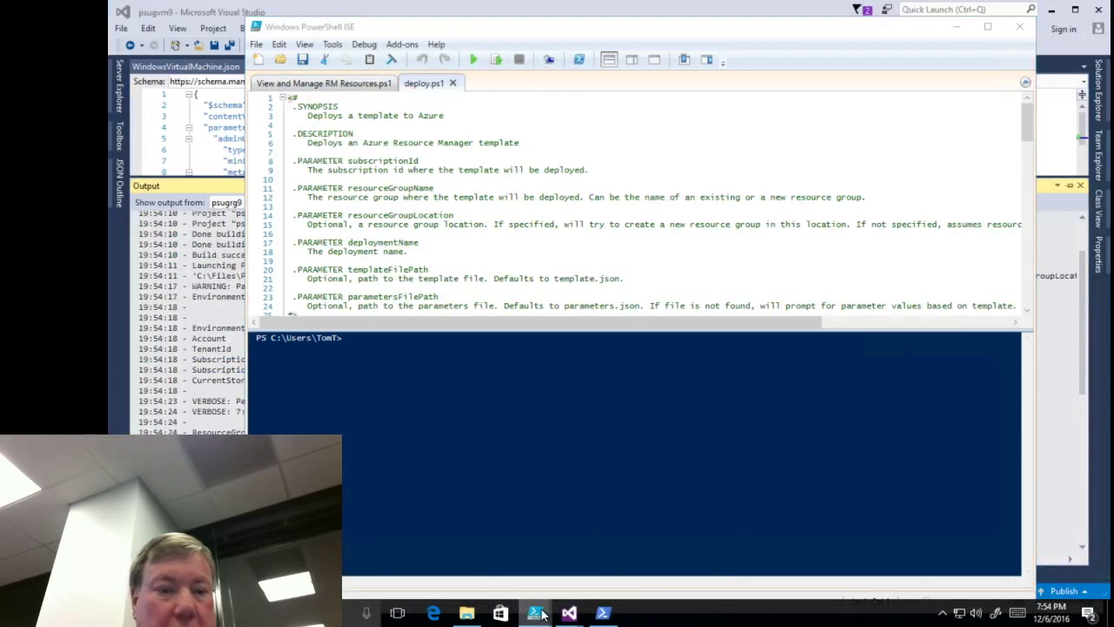
left_click(430, 562)
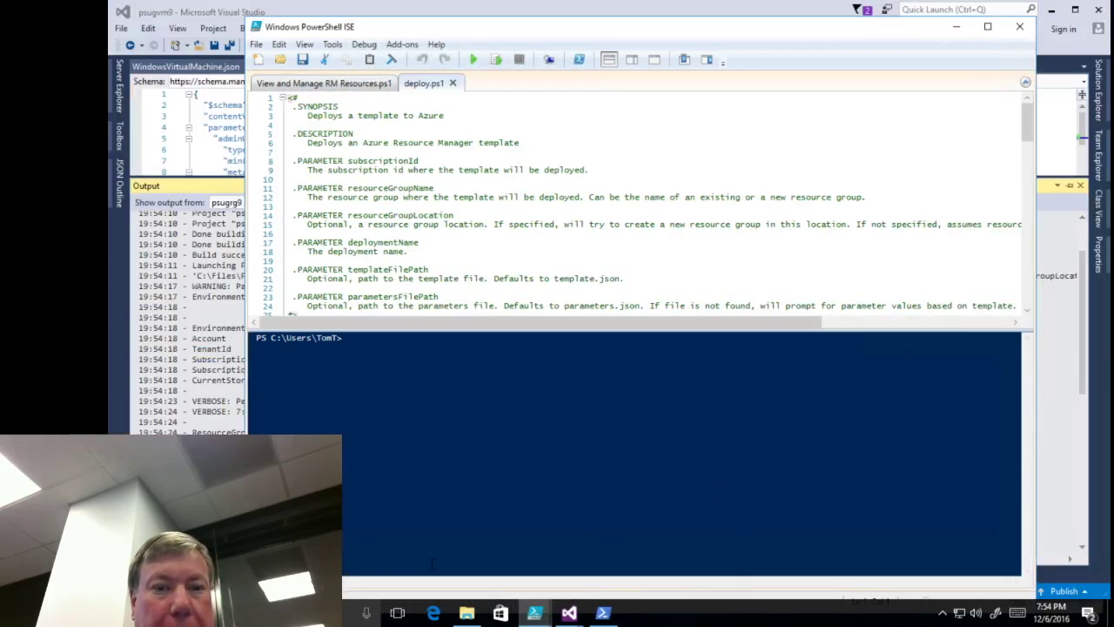
- Run Add-AzureRmAccount and sign in with the Azure account's e-mail and password
left_click(354, 87)
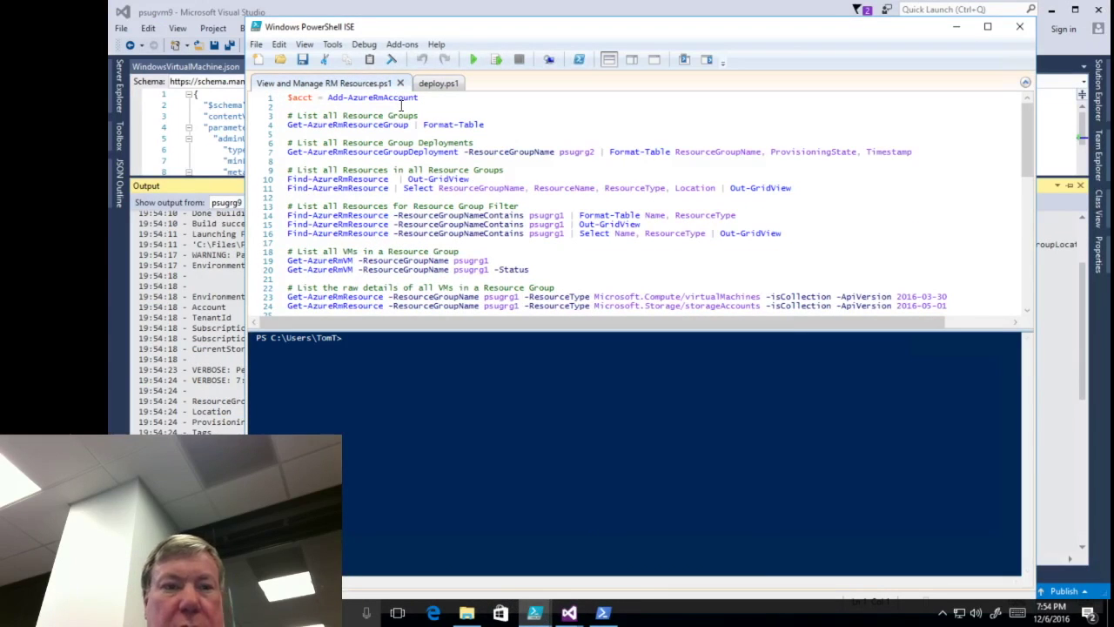
triple_click(401, 101)
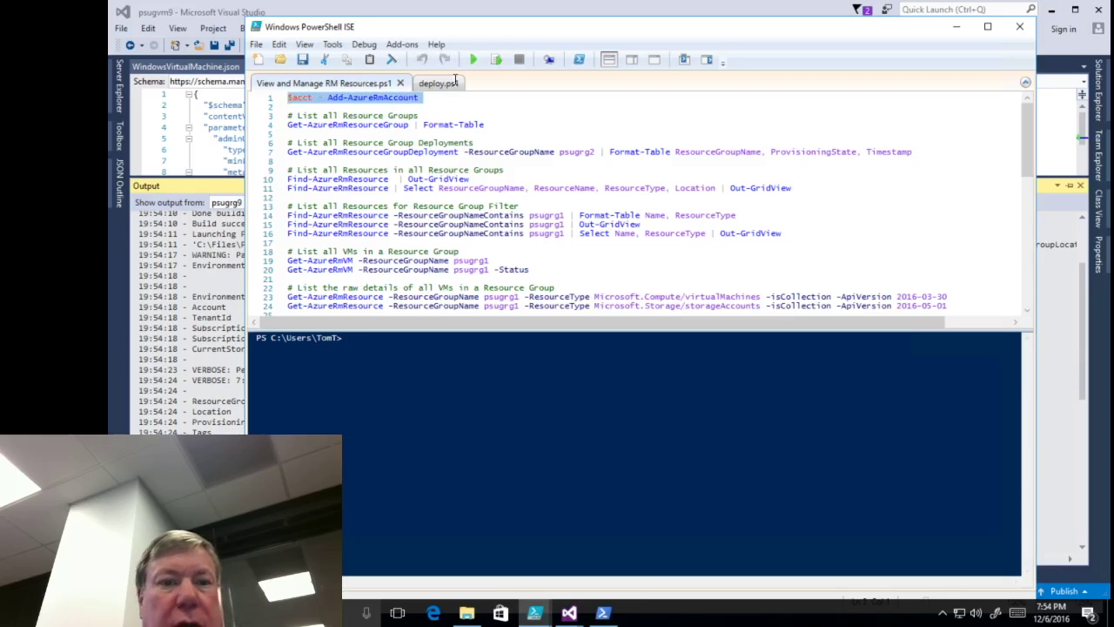
left_click(495, 60)
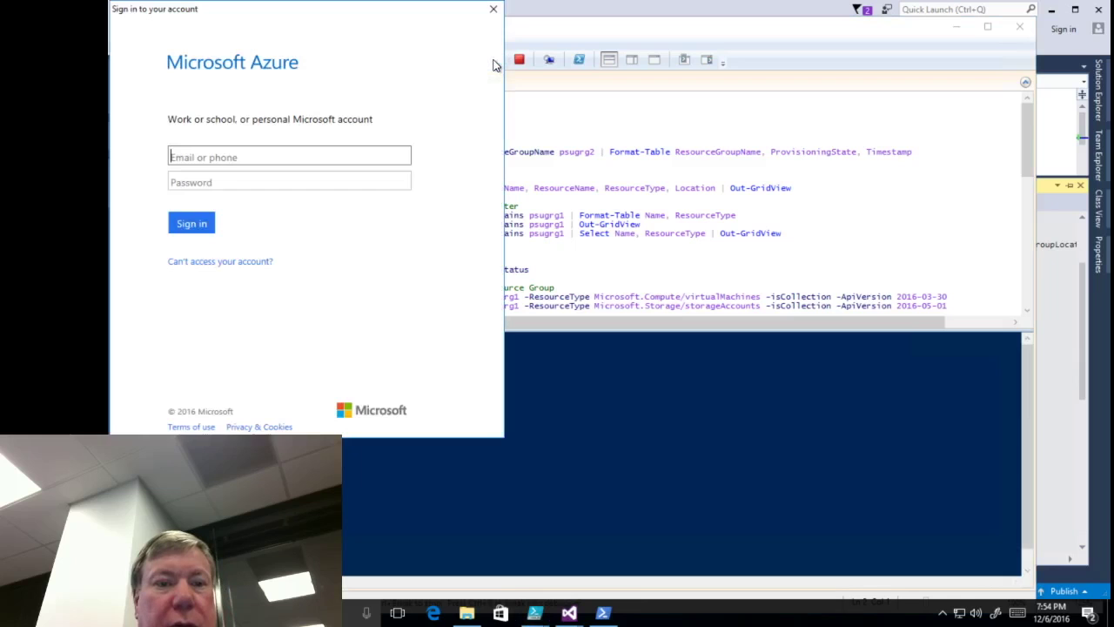
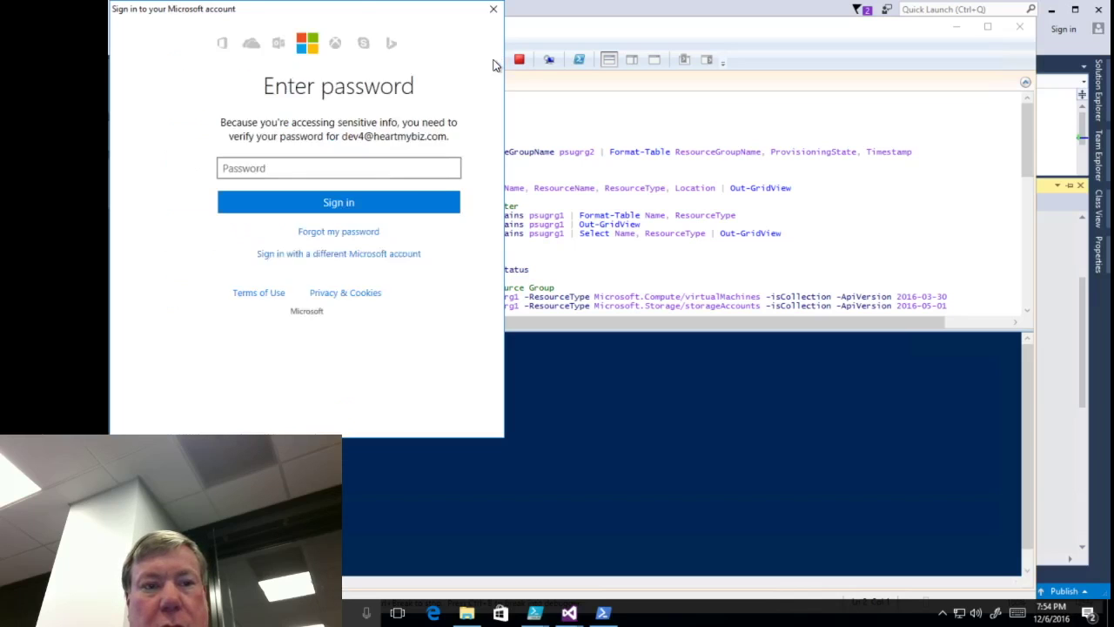
type("••••••••••")
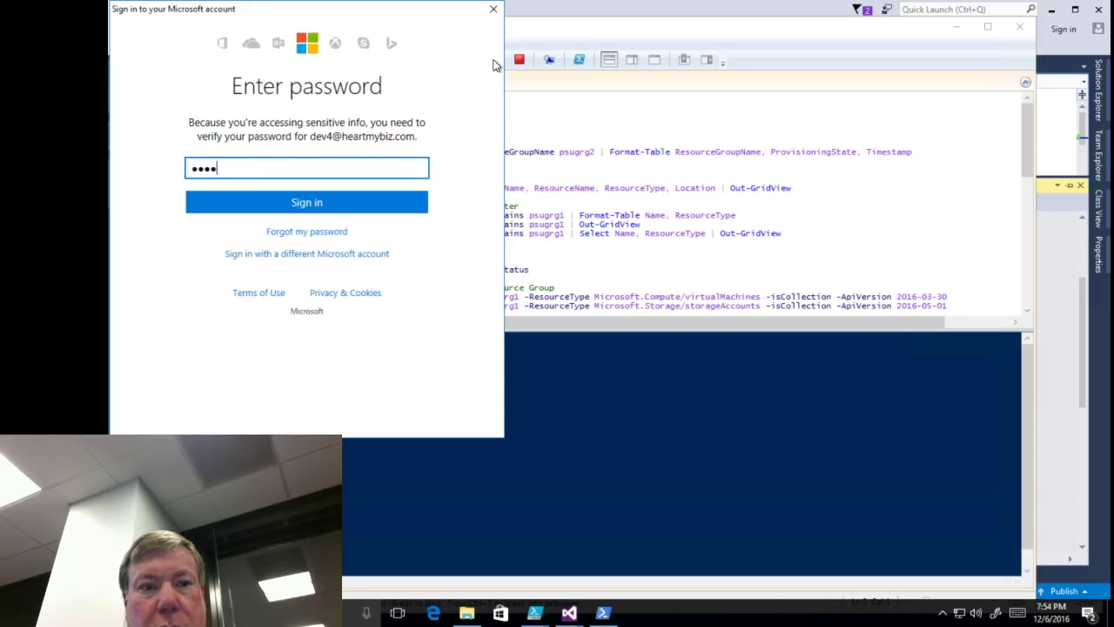
type("•")
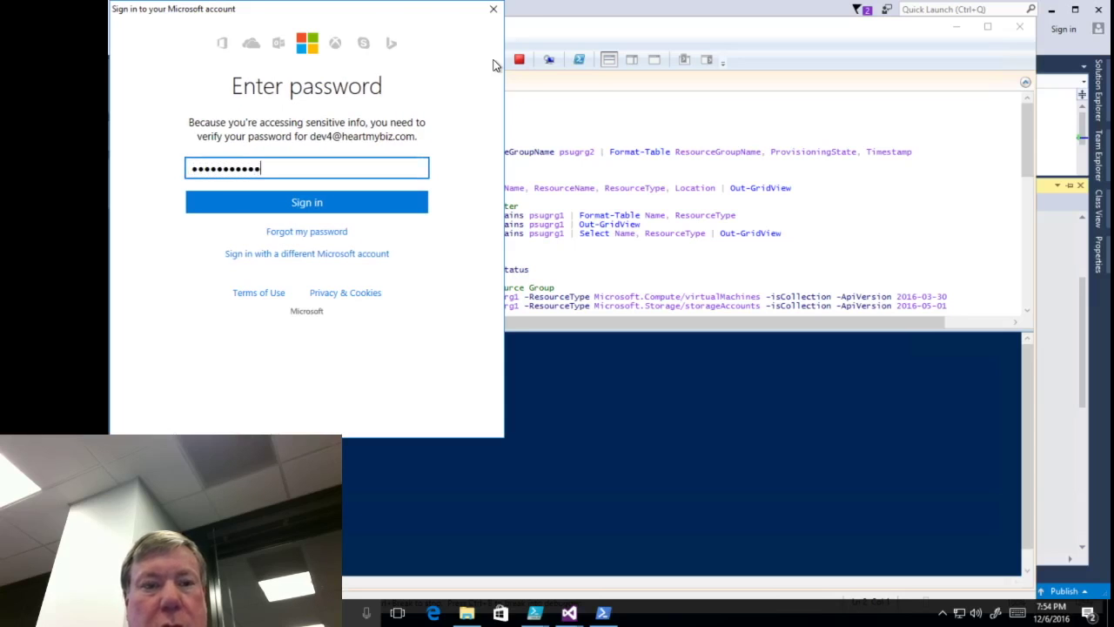
key("Return")
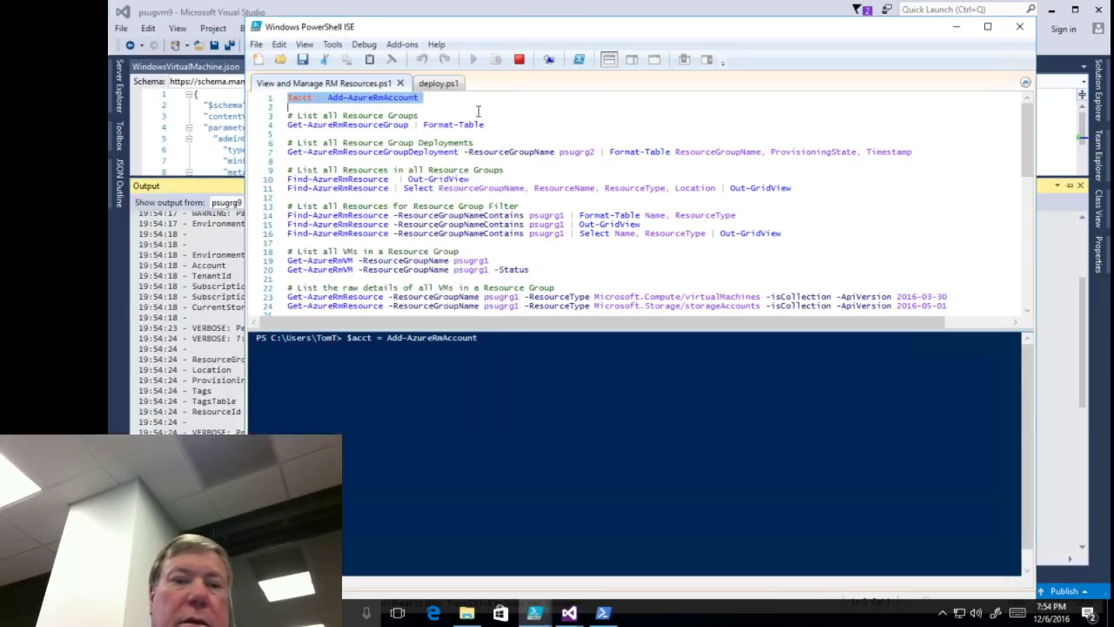
- Run the Get-AzureRmResourceGroup line to list the Azure resource groups
key("Down")
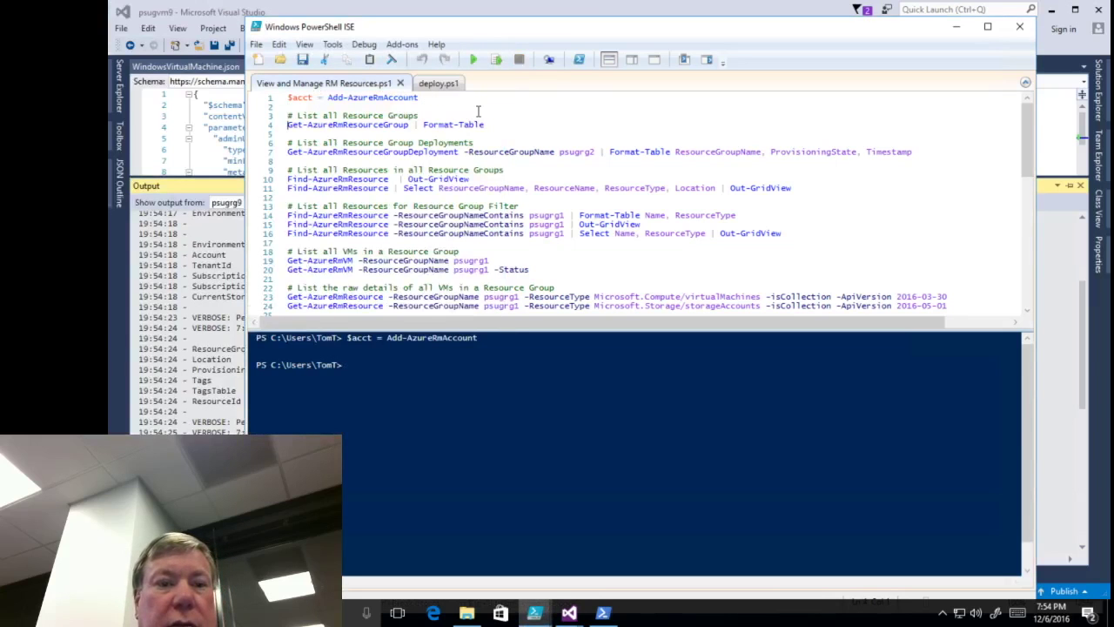
key("shift+Down")
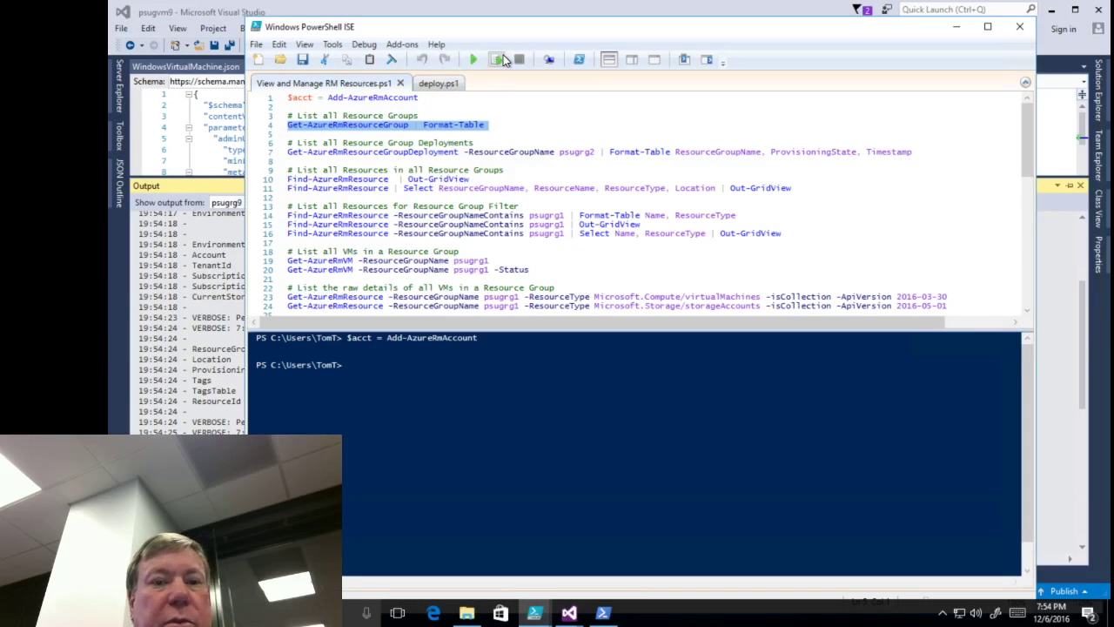
left_click(501, 59)
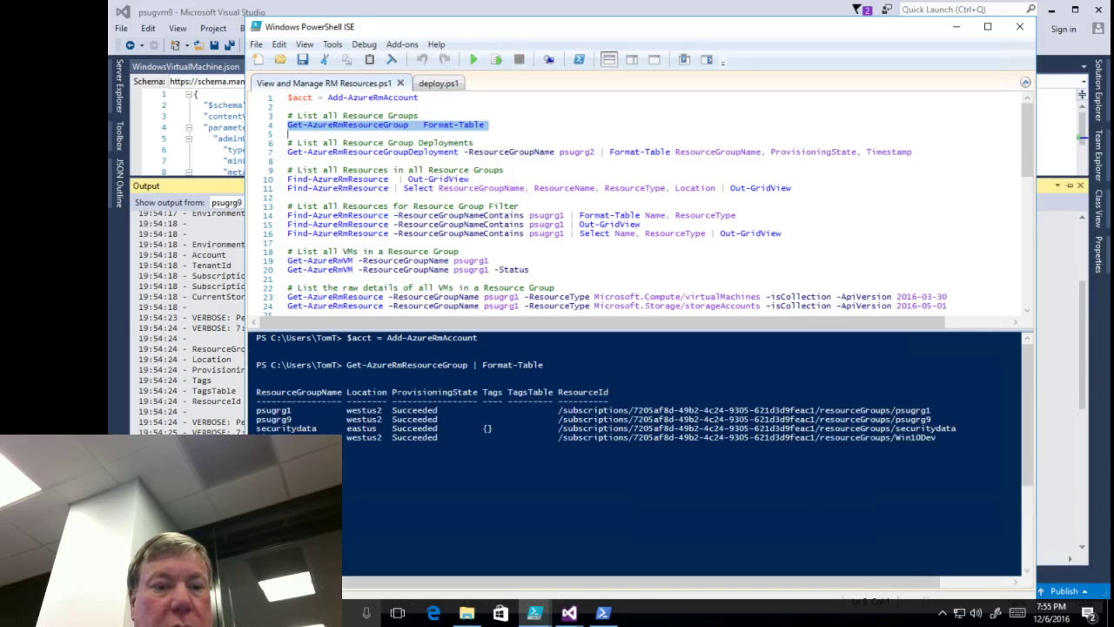
left_click(347, 474)
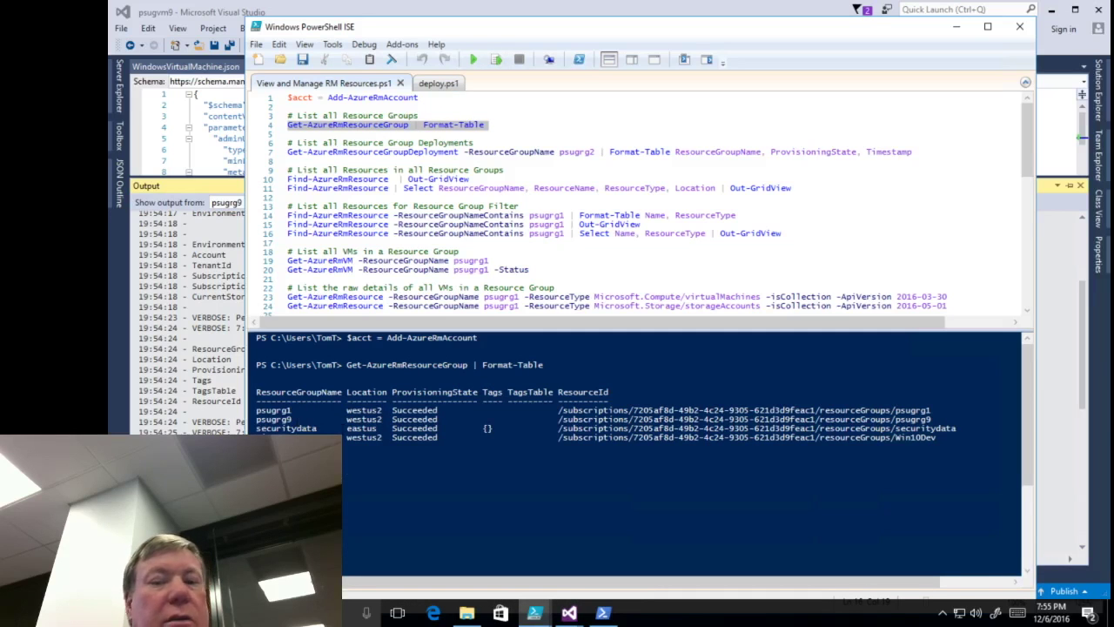
left_click(475, 136)
- Query the psugrg1 deployment status on line 7, which reports Succeeded
key("Down")
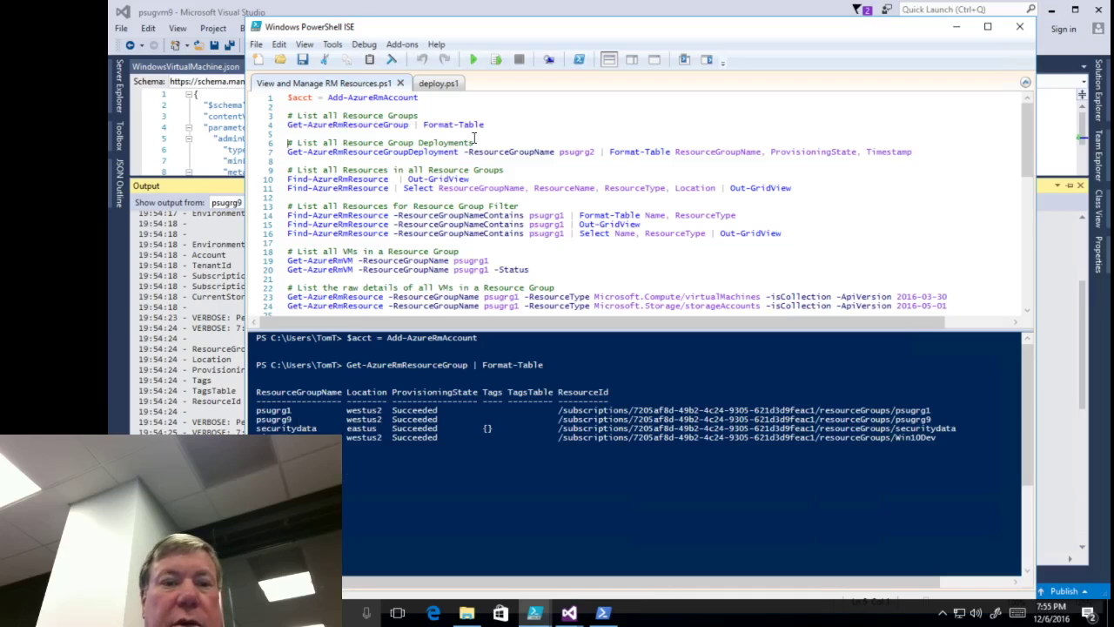
left_click(595, 151)
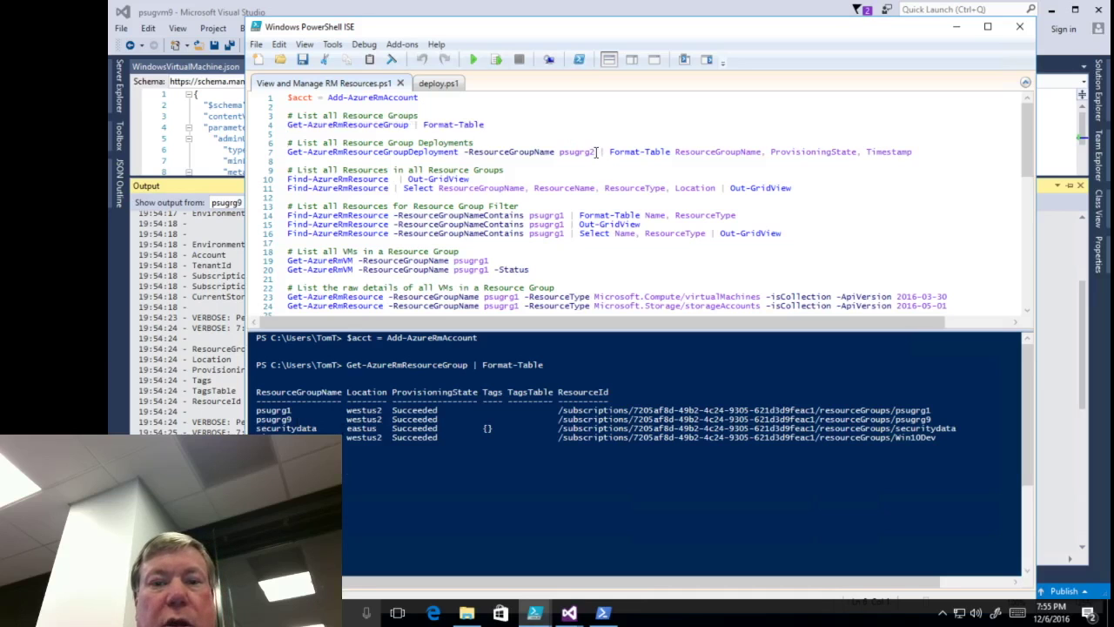
key("BackSpace")
type("1")
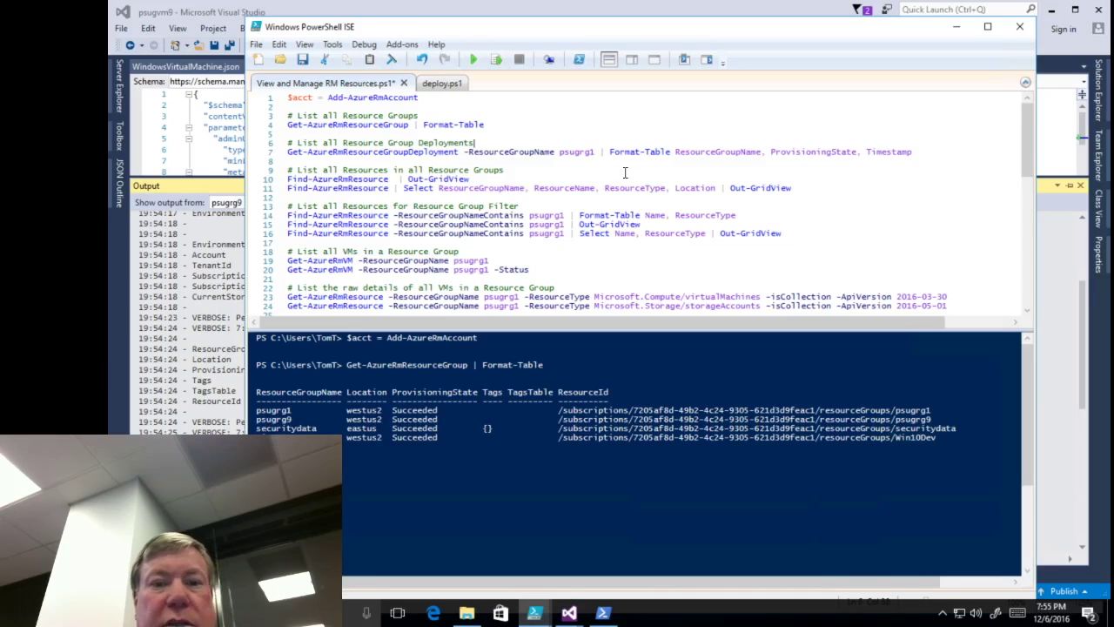
key("Down")
key("Home")
key("shift+Down")
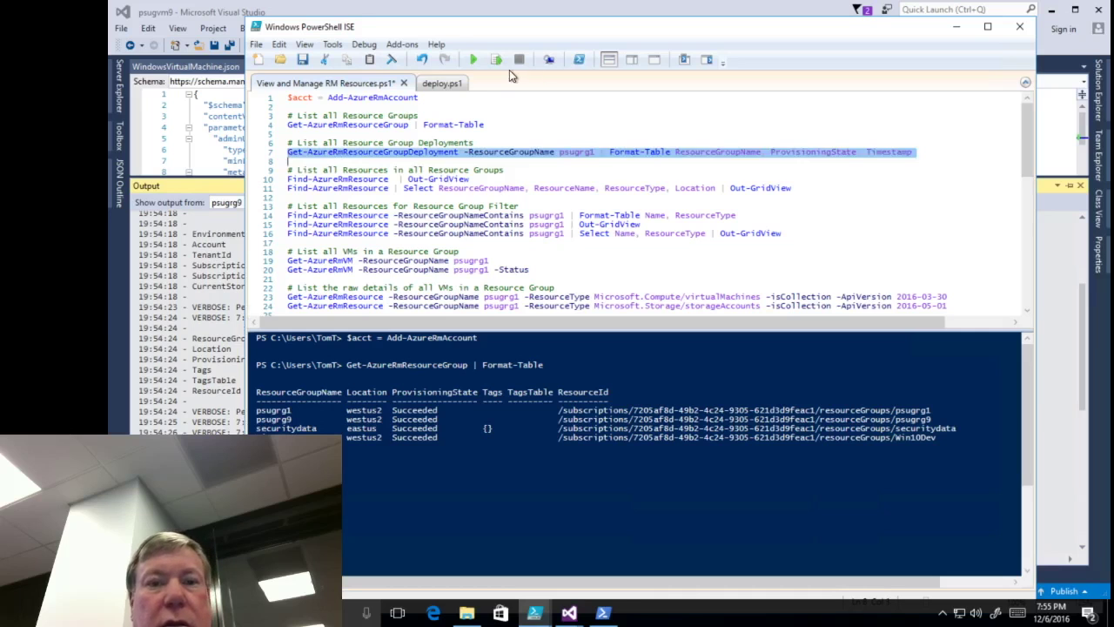
left_click(496, 59)
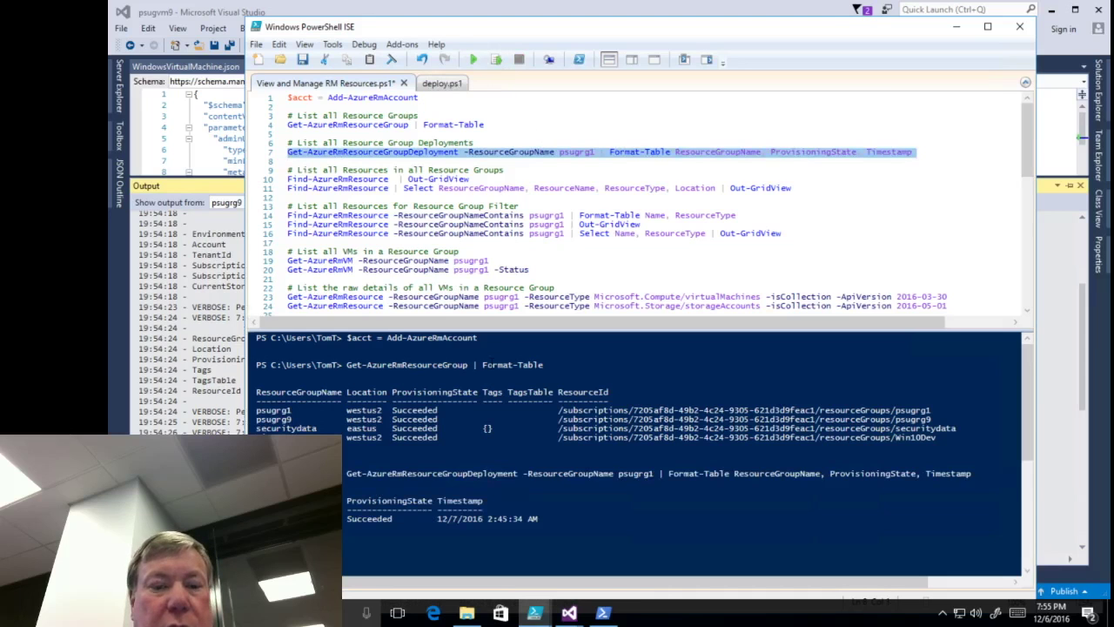
left_click(378, 519)
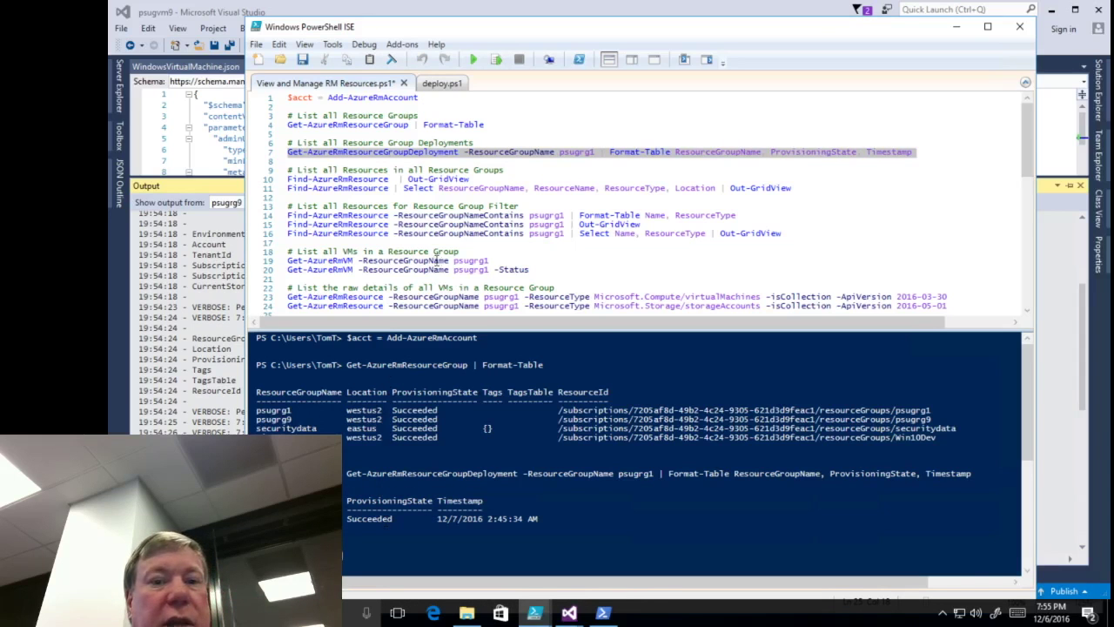
- Change the deployment query to psugrg9 and run it, showing the deployment as Running
left_click(598, 152)
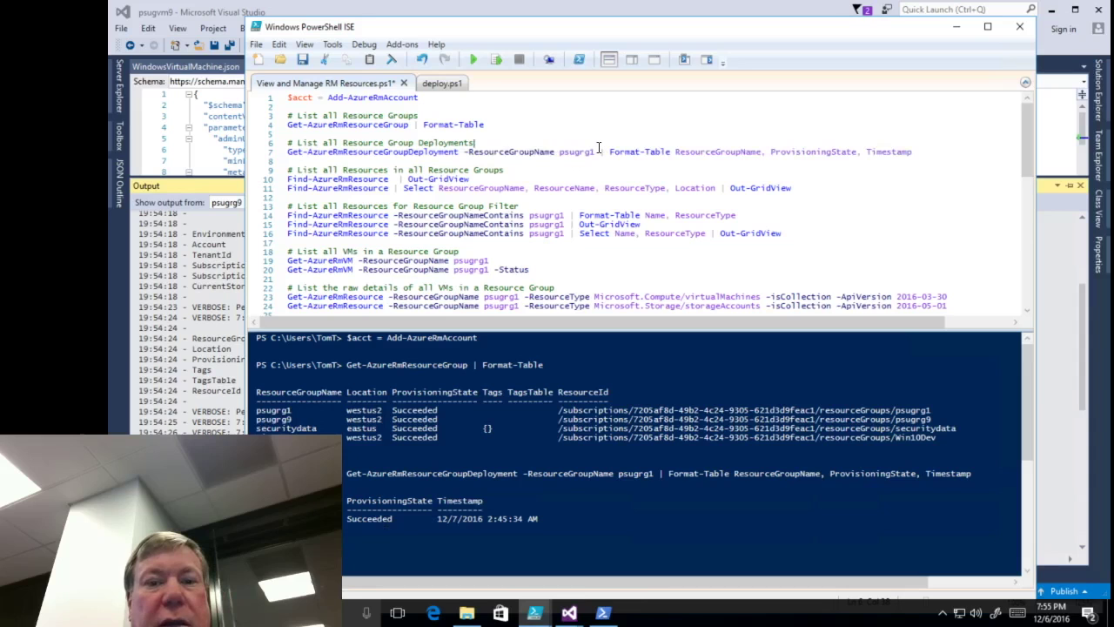
key("BackSpace")
type("9")
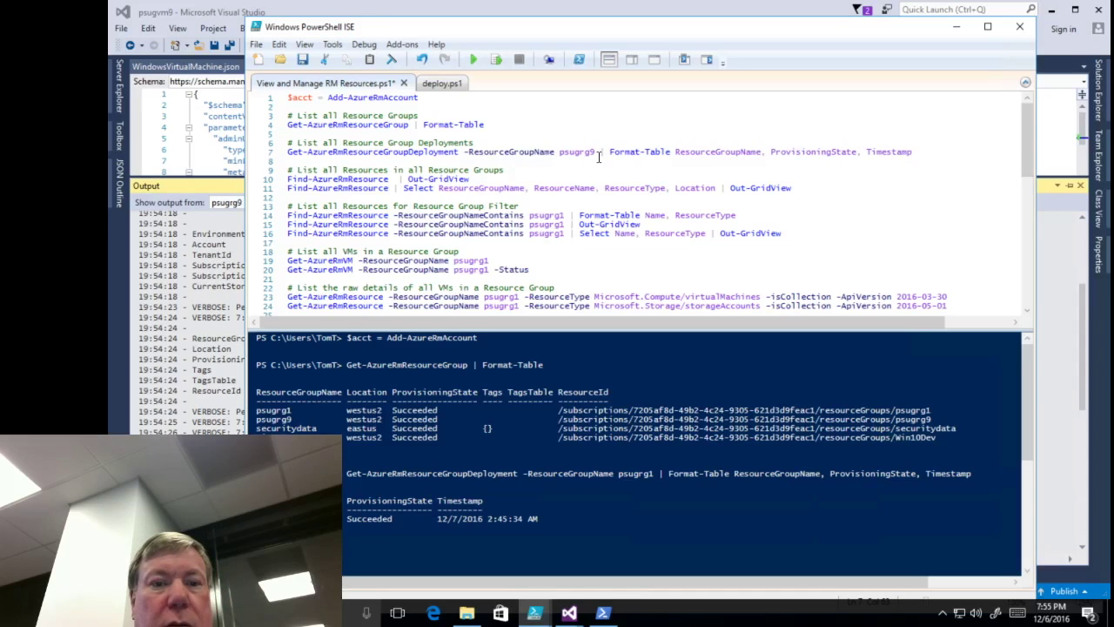
key("Right")
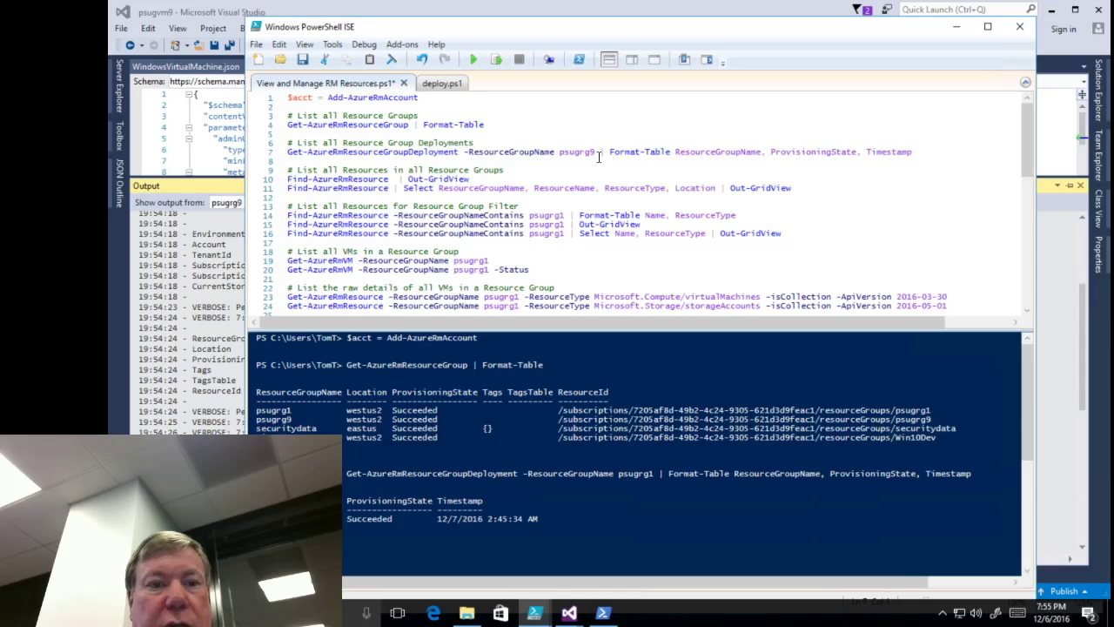
key("shift+Down")
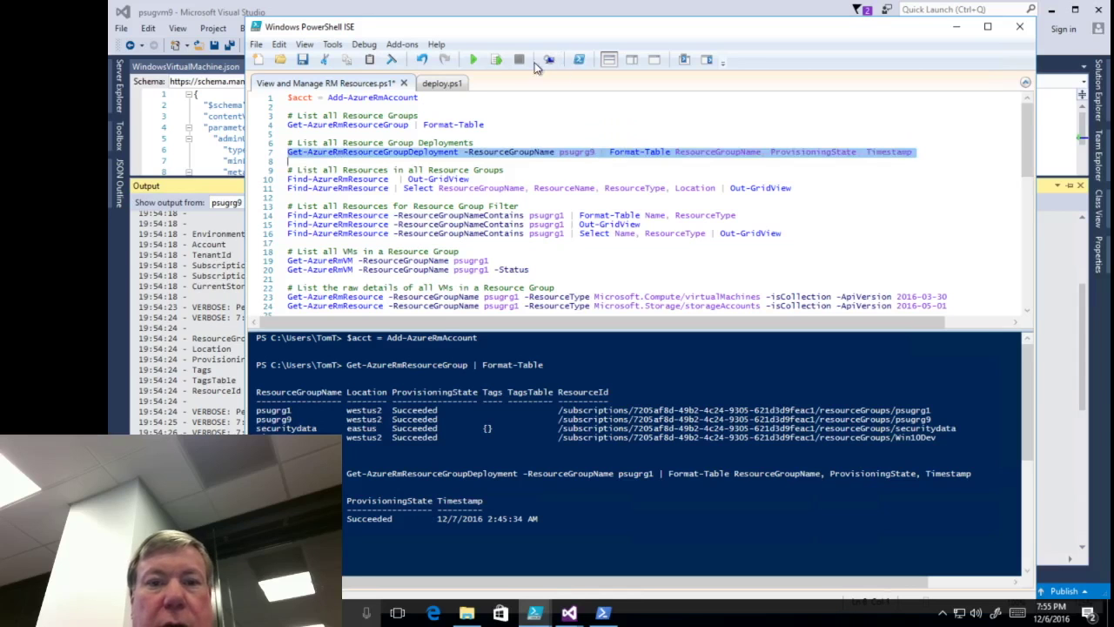
left_click(498, 60)
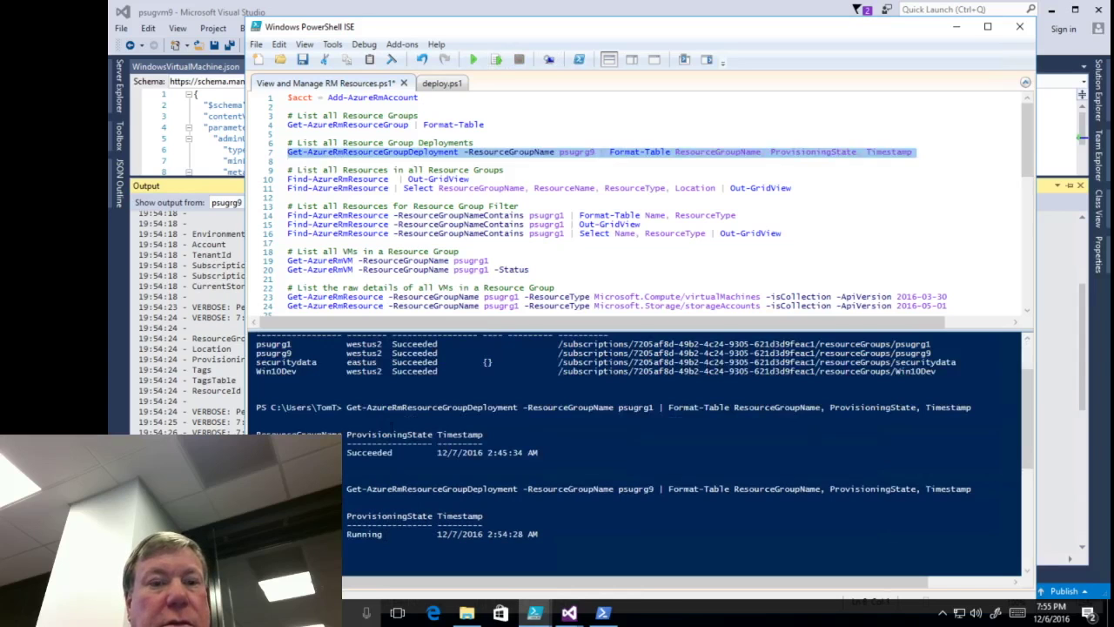
left_click(519, 163)
key("Down")
- Send Find-AzureRmResource output to Out-GridView, sort by ResourceGroupName, then close the grid
key("shift+Down")
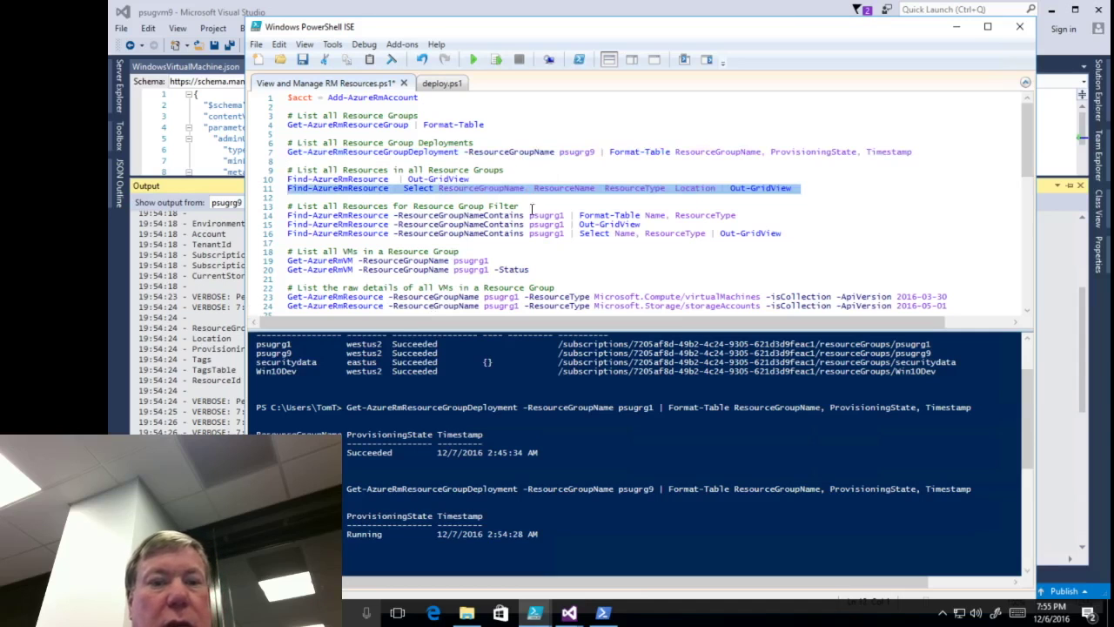
left_click(496, 59)
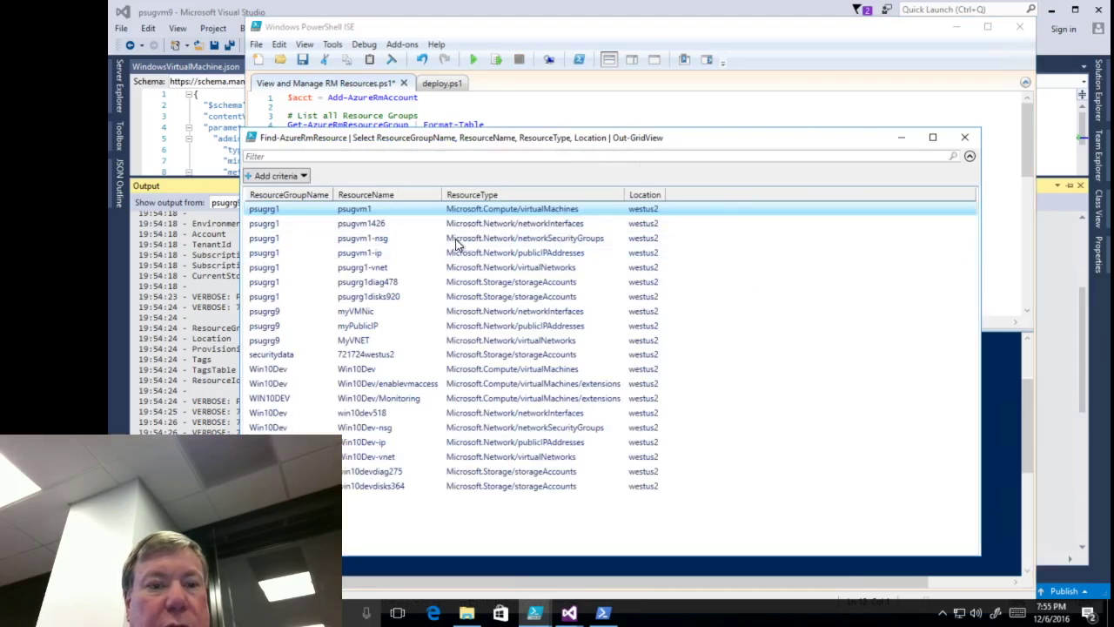
left_click(297, 192)
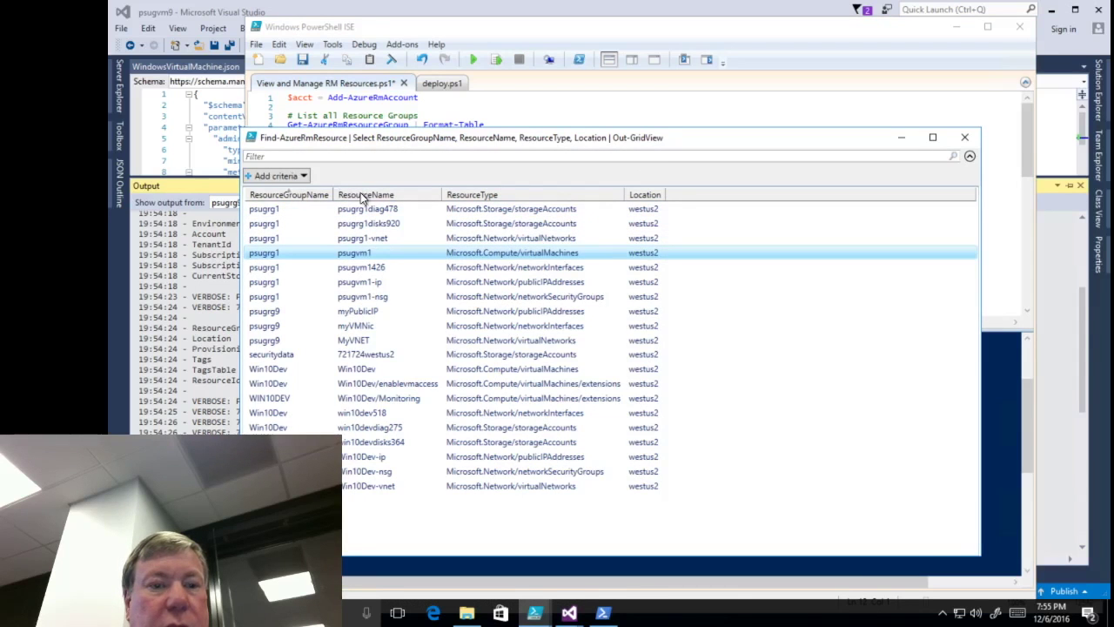
left_click(294, 194)
left_click(294, 196)
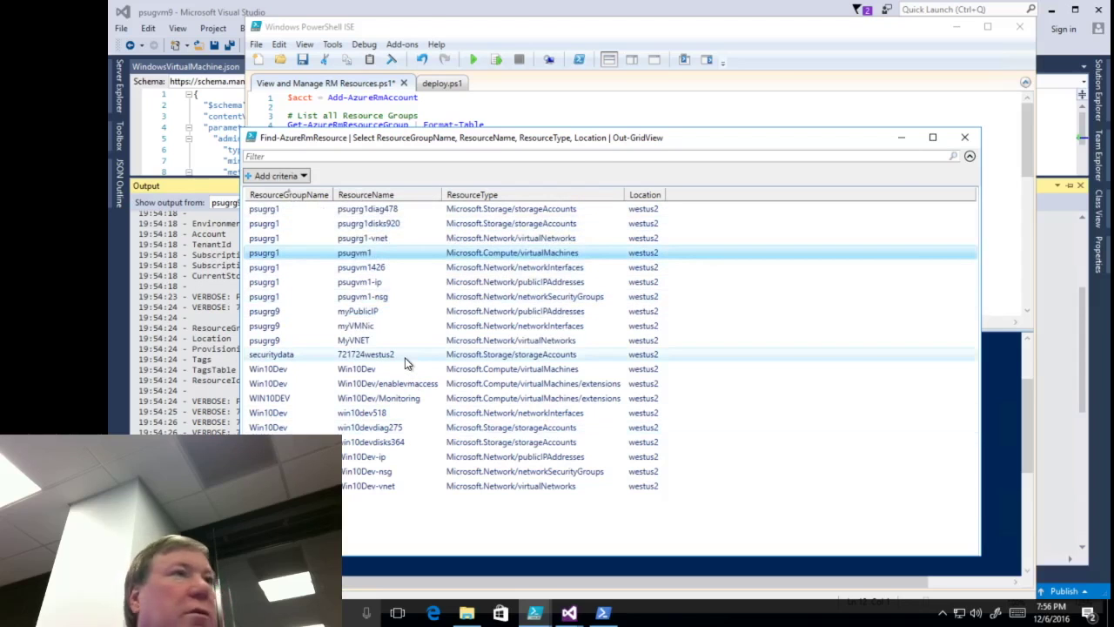
left_click(964, 136)
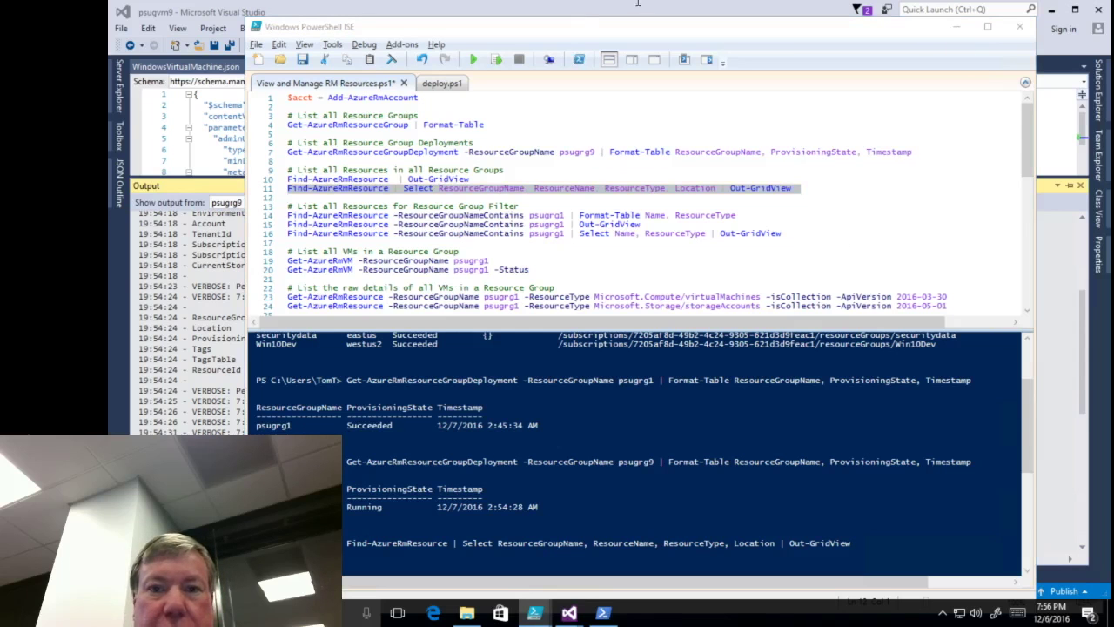
- View the psugvm1 overview in the Azure portal, minimize the browser, and show the window switcher
key("alt+Tab")
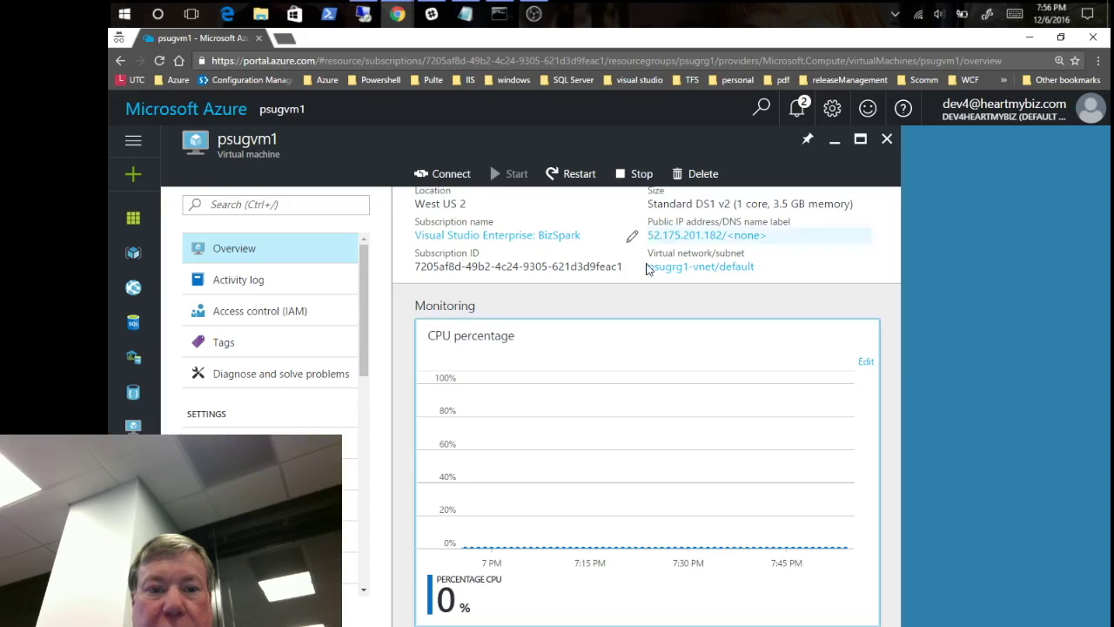
left_click(1029, 37)
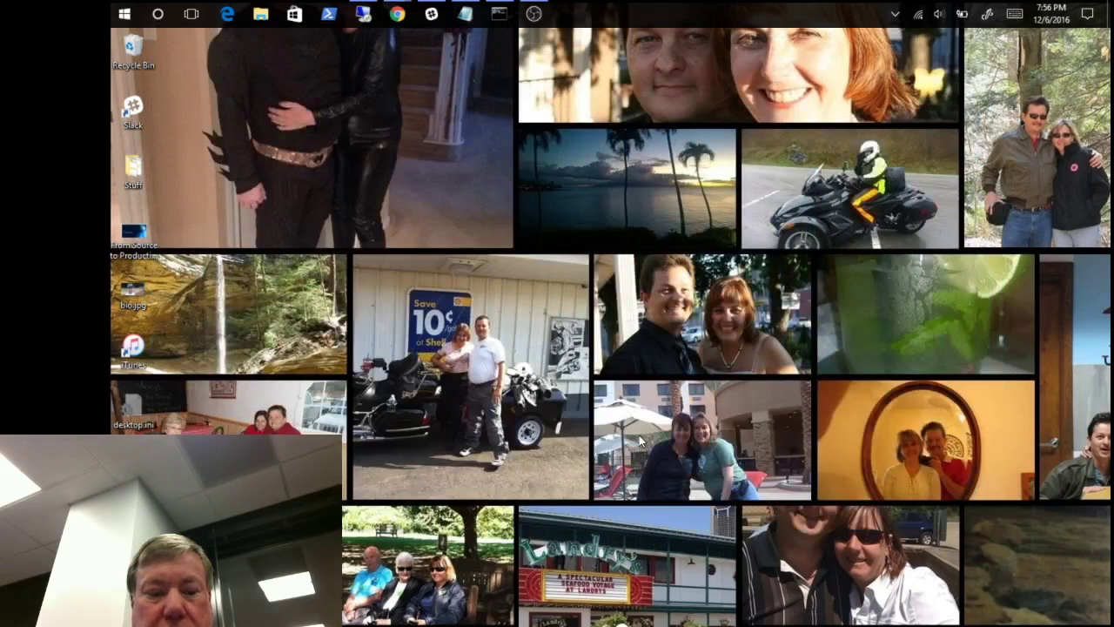
key("alt+Tab")
key("alt+Tab")
key("alt+Tab")
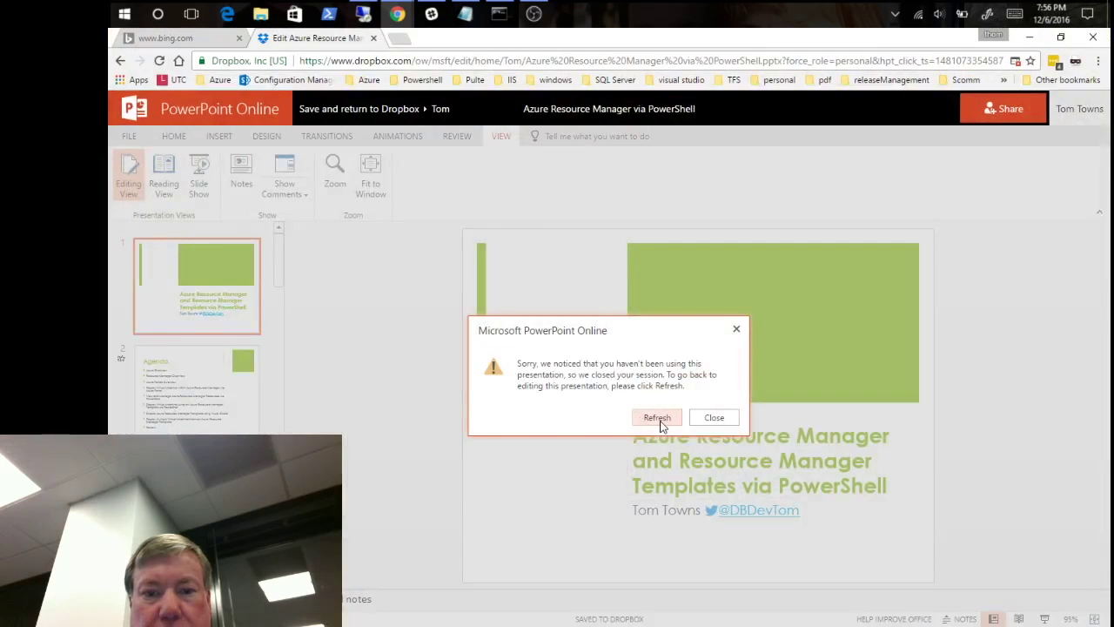
- Refresh the expired PowerPoint Online session and jump to the final Presentation Materials Online slide
left_click(659, 419)
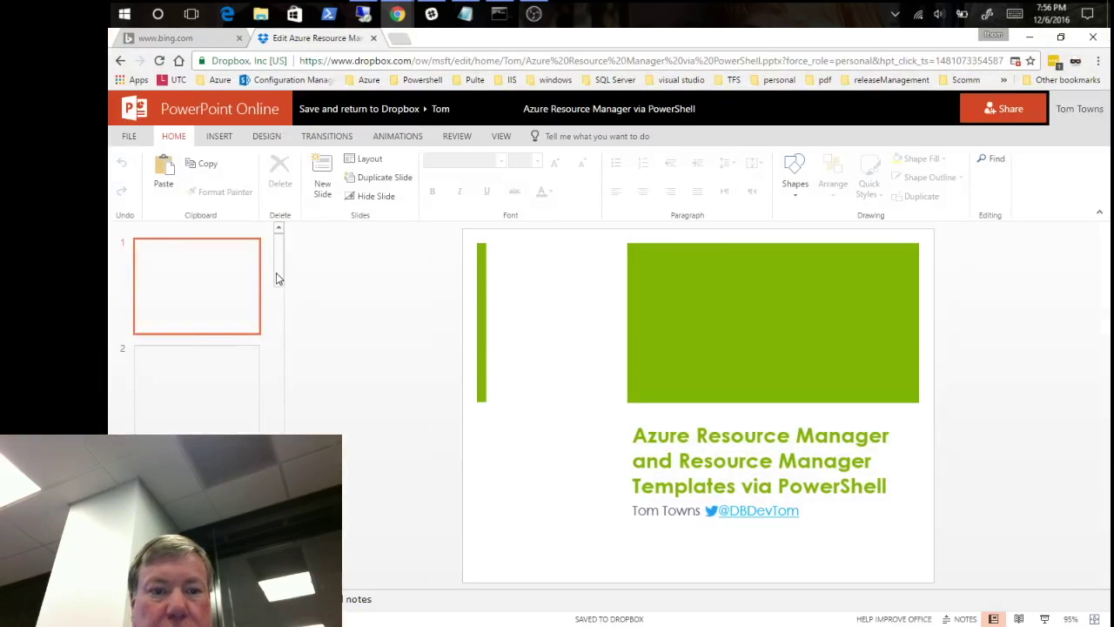
left_click_drag(276, 277, 279, 418)
scroll(196, 331, "down", 1)
key("End")
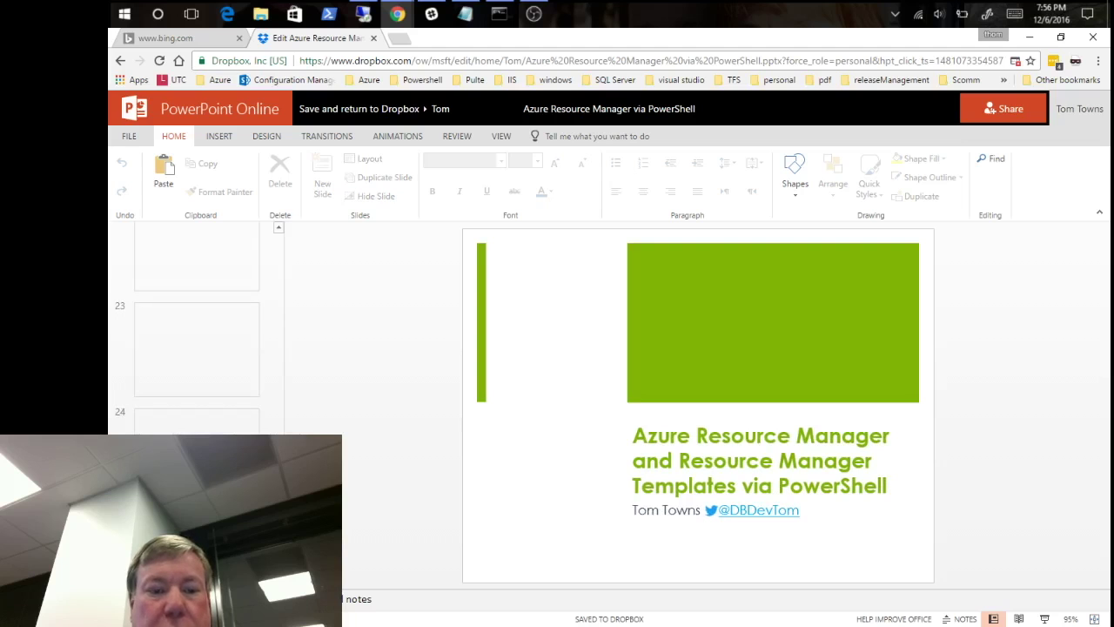